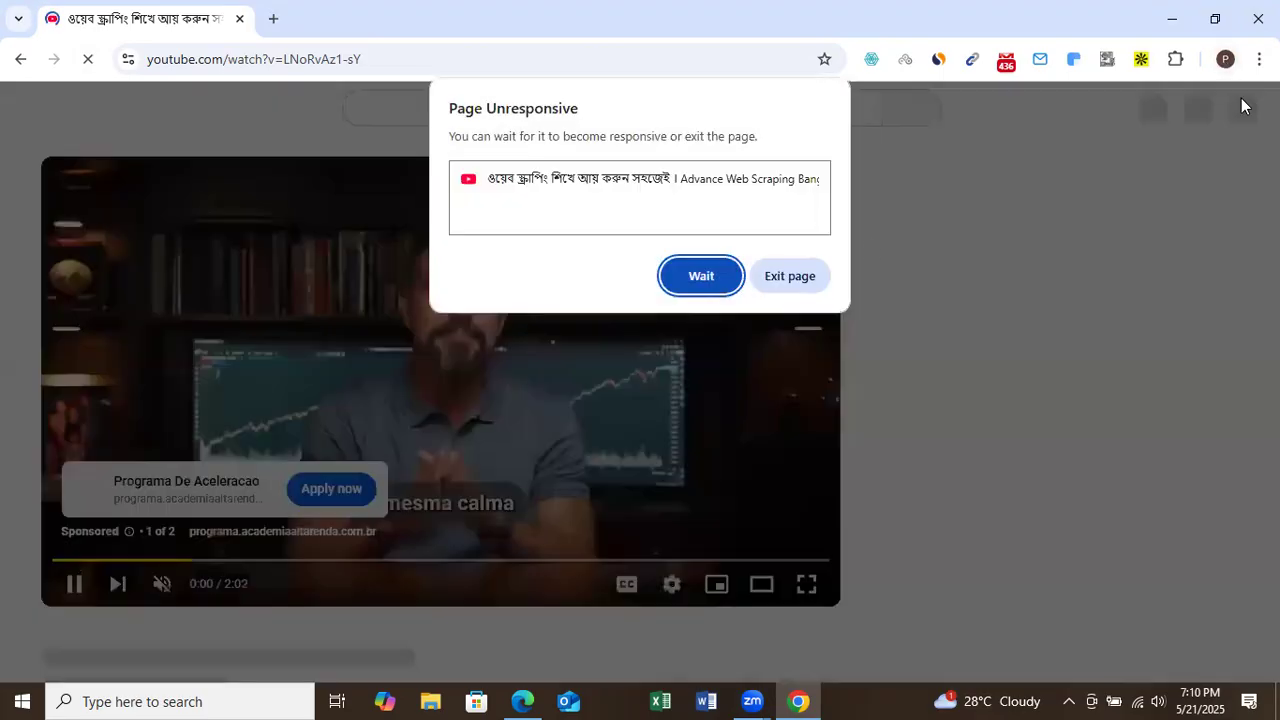
{"action": "left_click", "coordinate": [701, 277]}
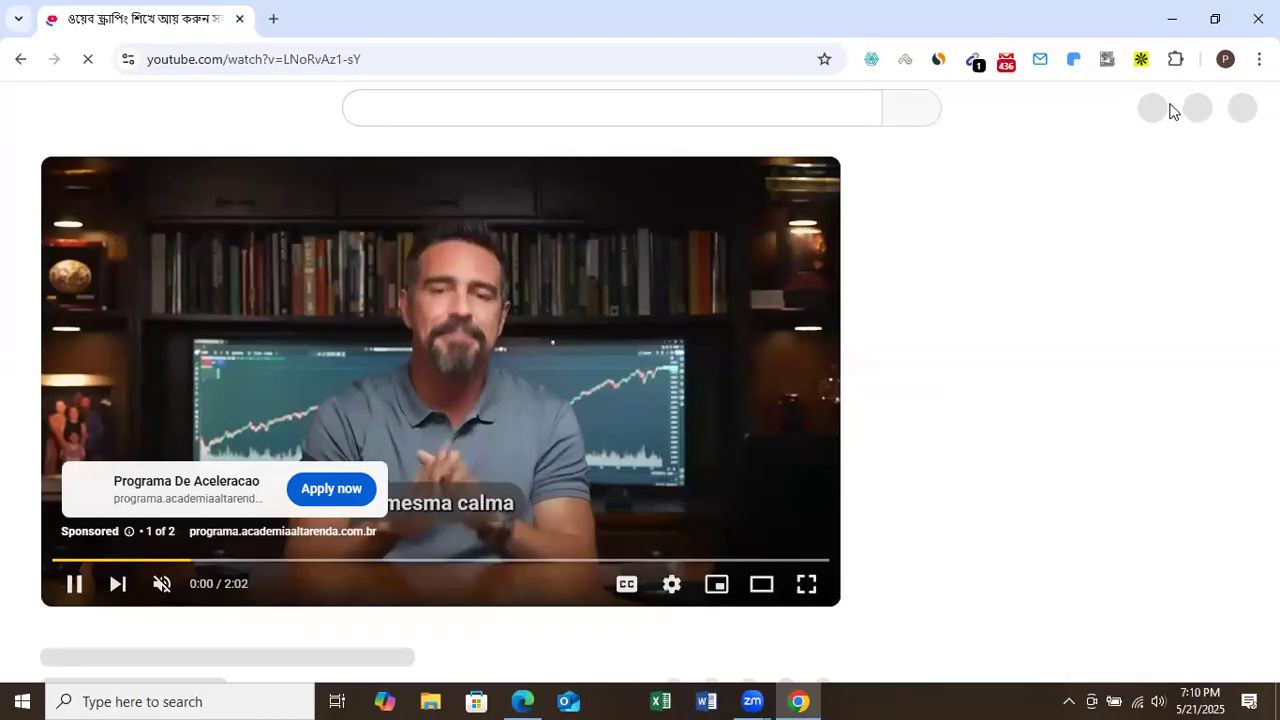
{"action": "left_click", "coordinate": [1225, 62]}
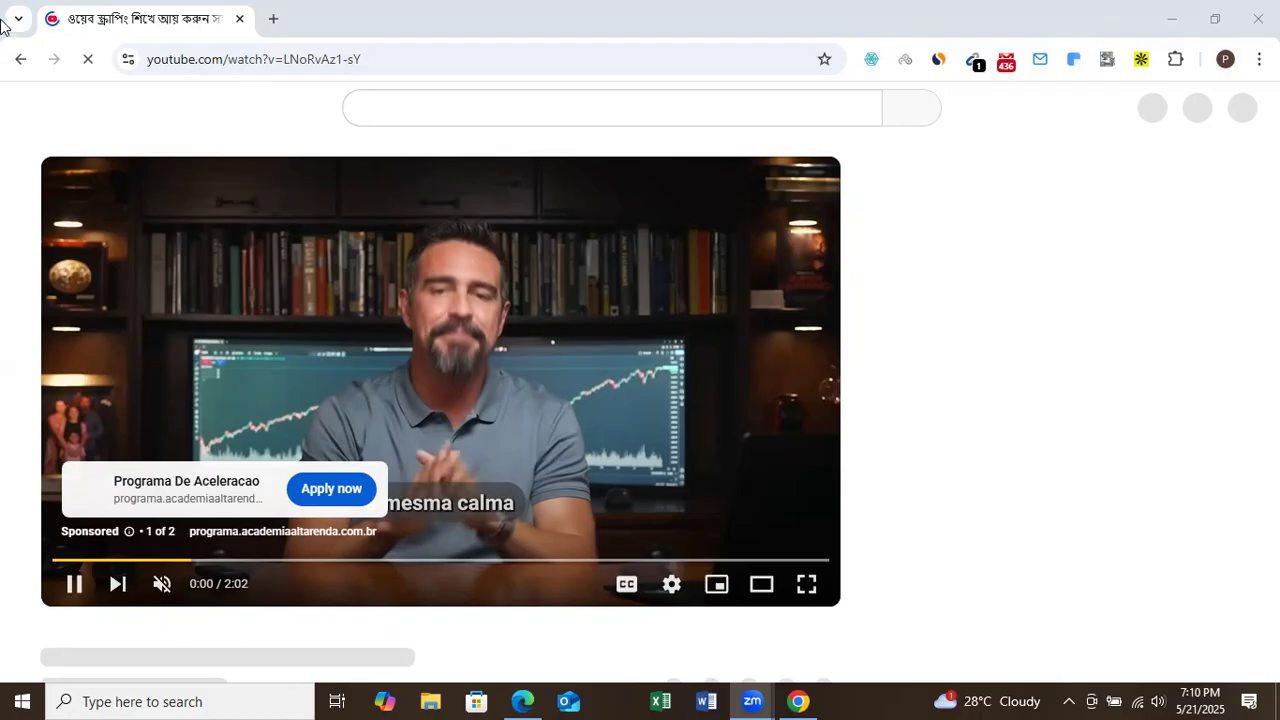
{"action": "left_click", "coordinate": [20, 62]}
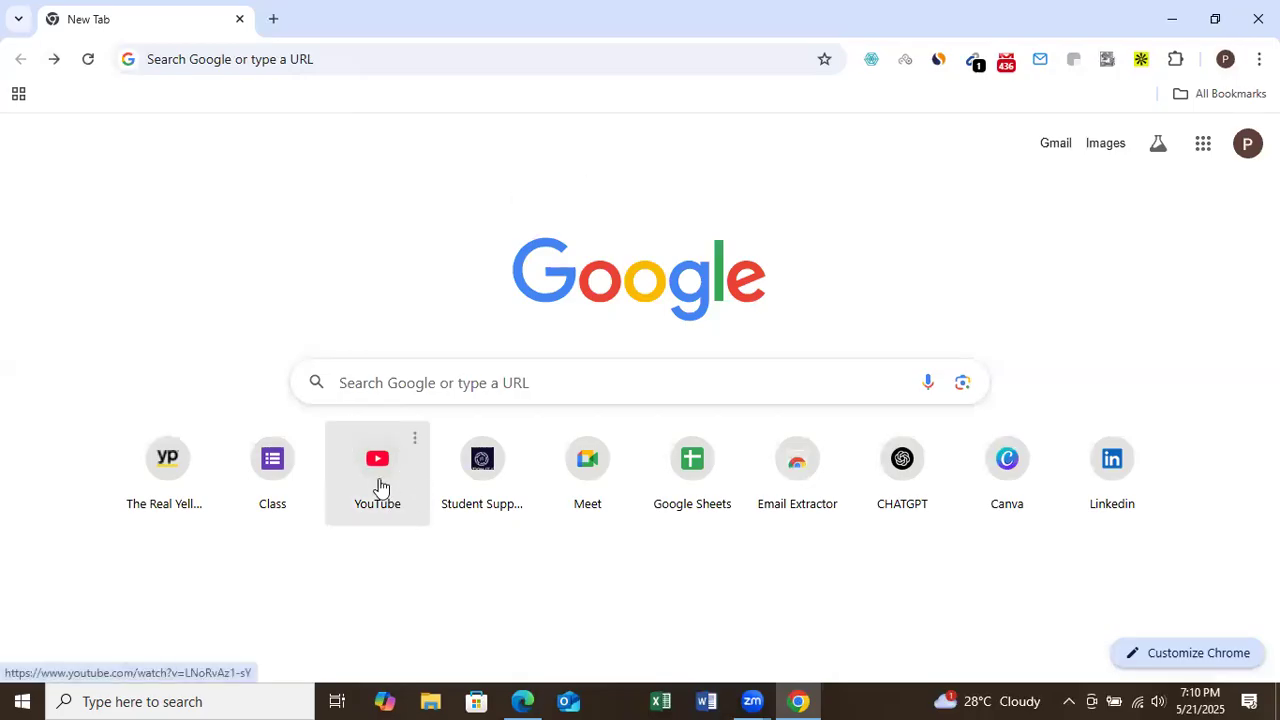
{"action": "left_click", "coordinate": [379, 486]}
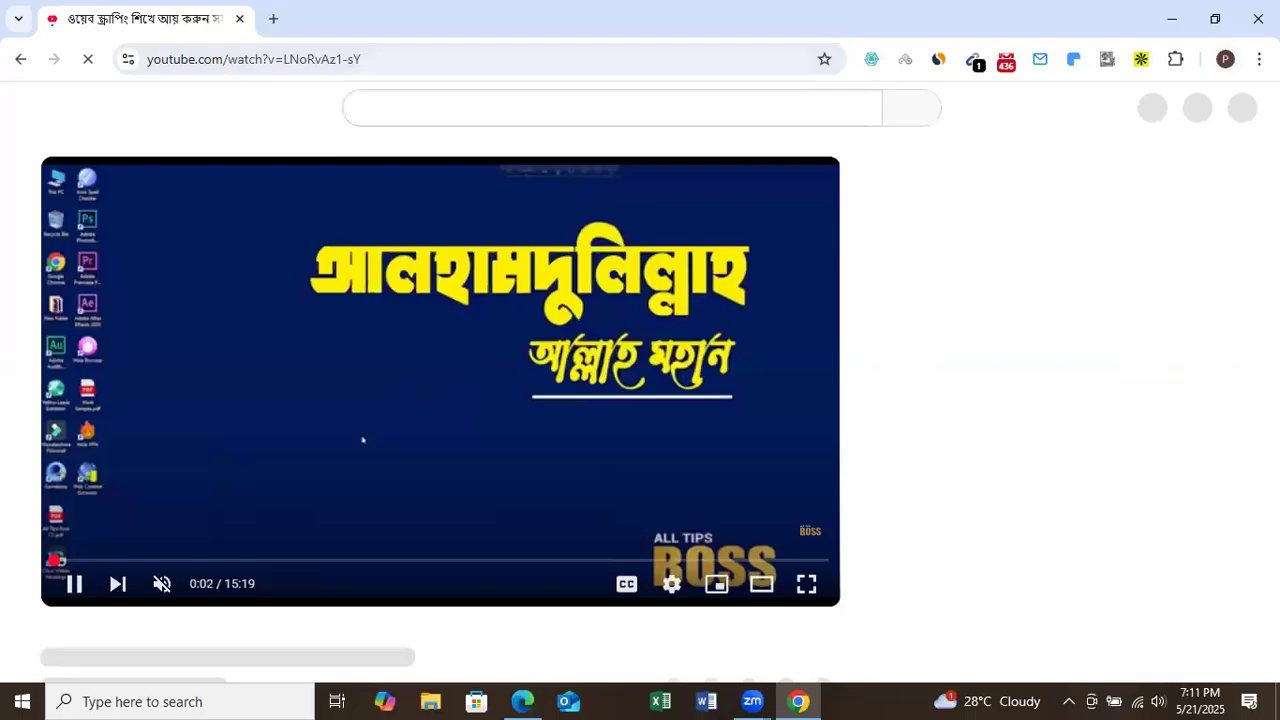
Search Google for "youtube" in a new tab and open the YouTube home page from the results.
{"action": "left_click", "coordinate": [1259, 59]}
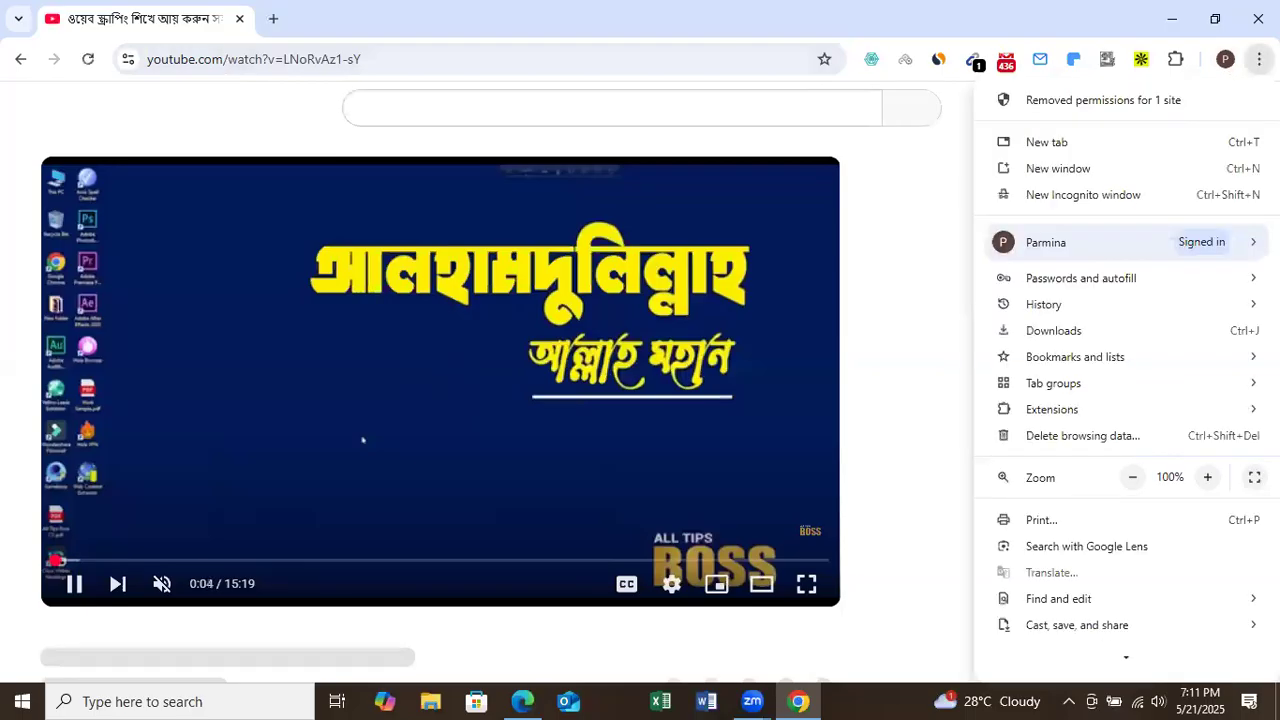
{"action": "left_click", "coordinate": [1047, 143]}
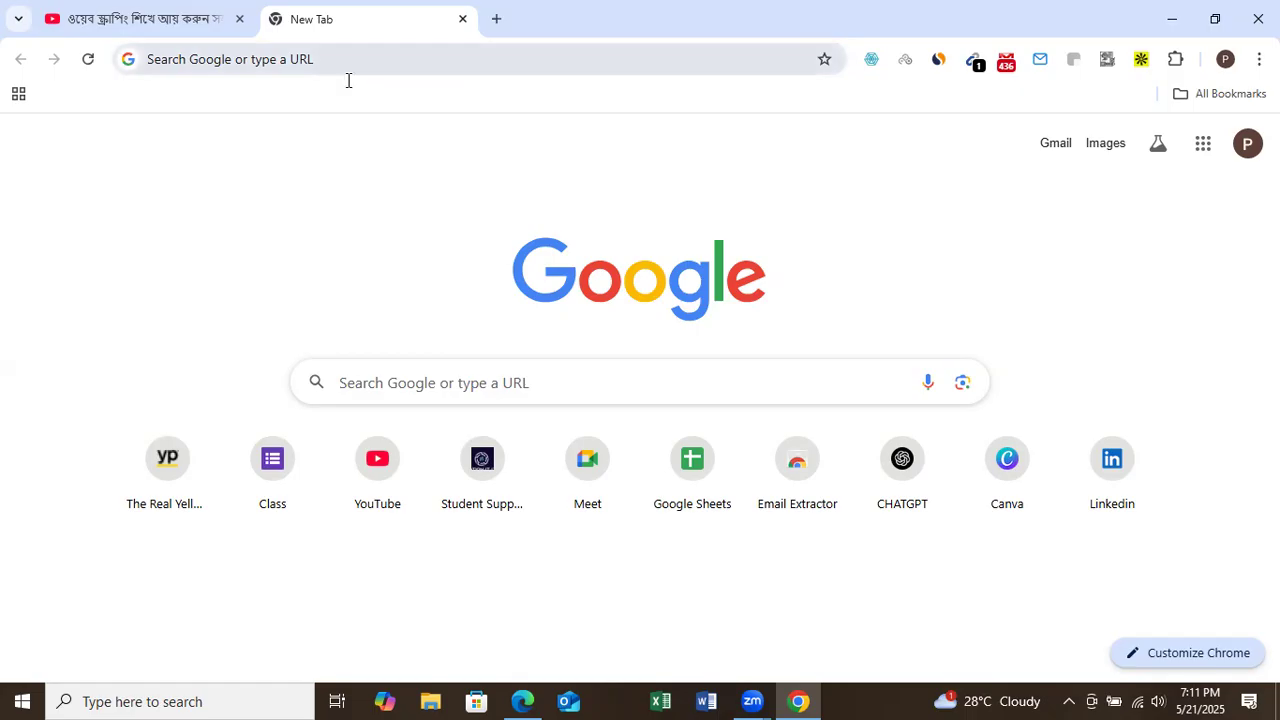
{"action": "left_click", "coordinate": [348, 76]}
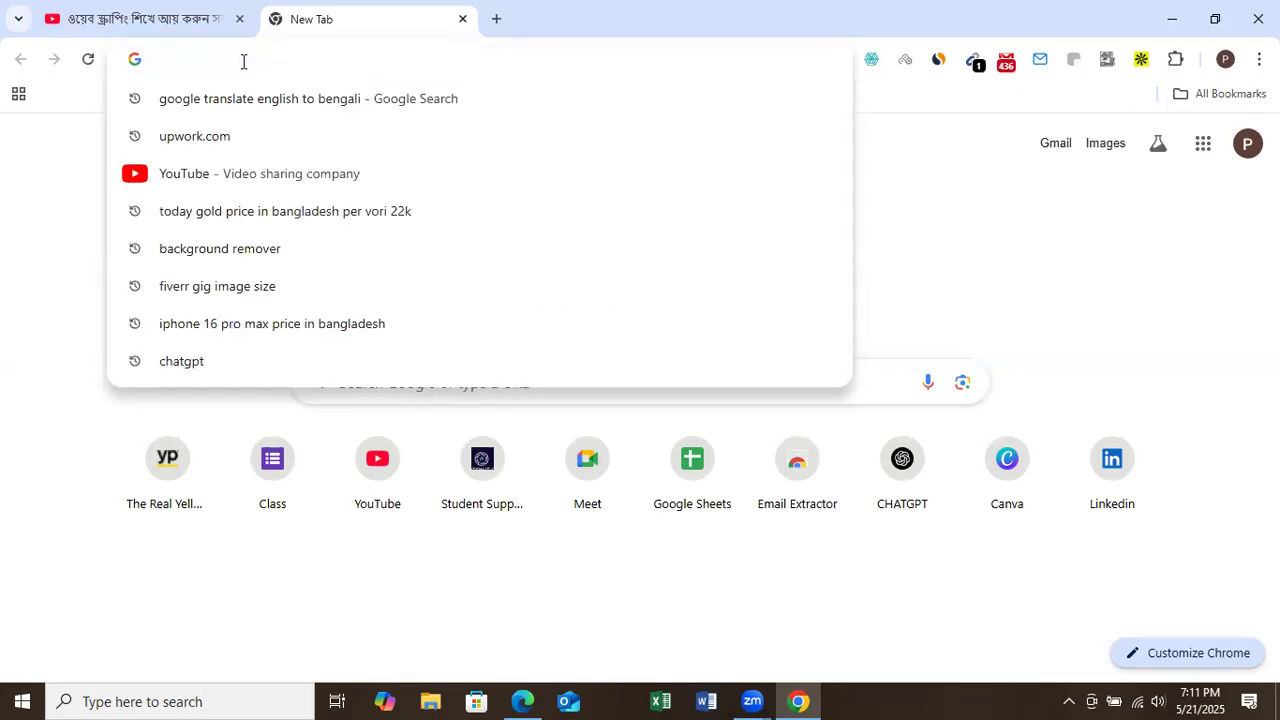
{"action": "type", "text": "youtube"}
{"action": "left_click", "coordinate": [214, 180]}
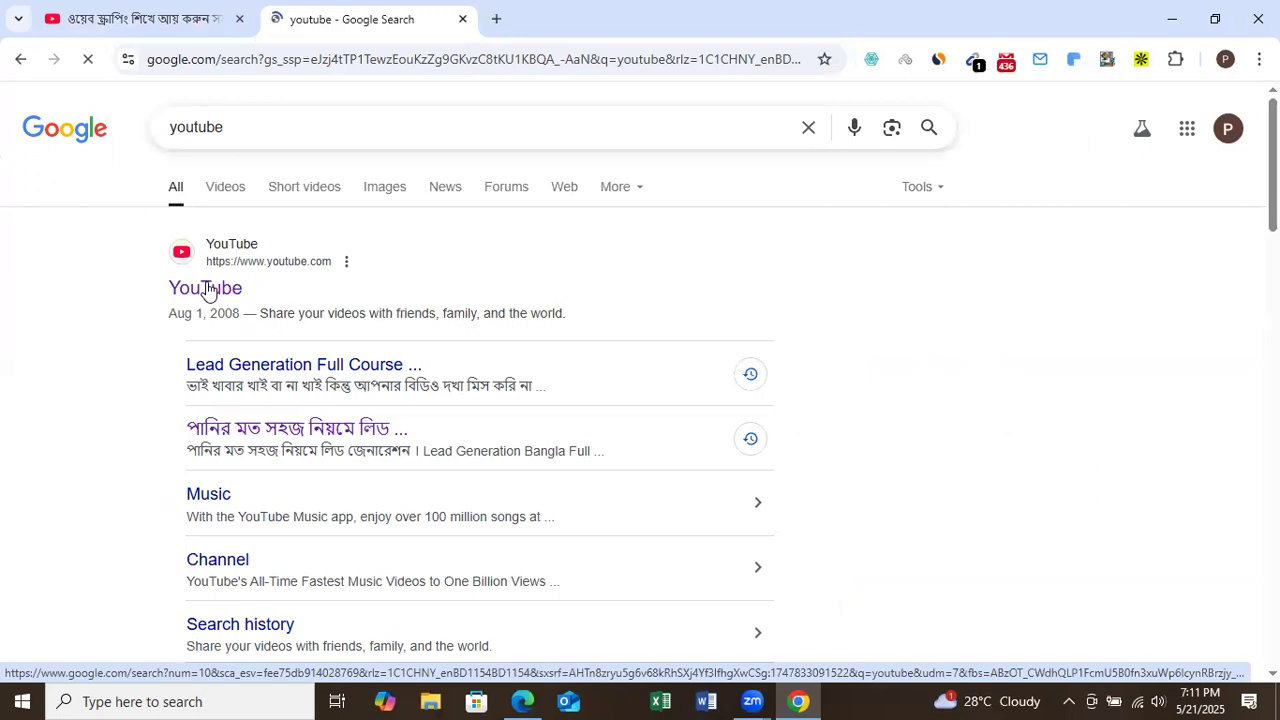
{"action": "left_click", "coordinate": [207, 290]}
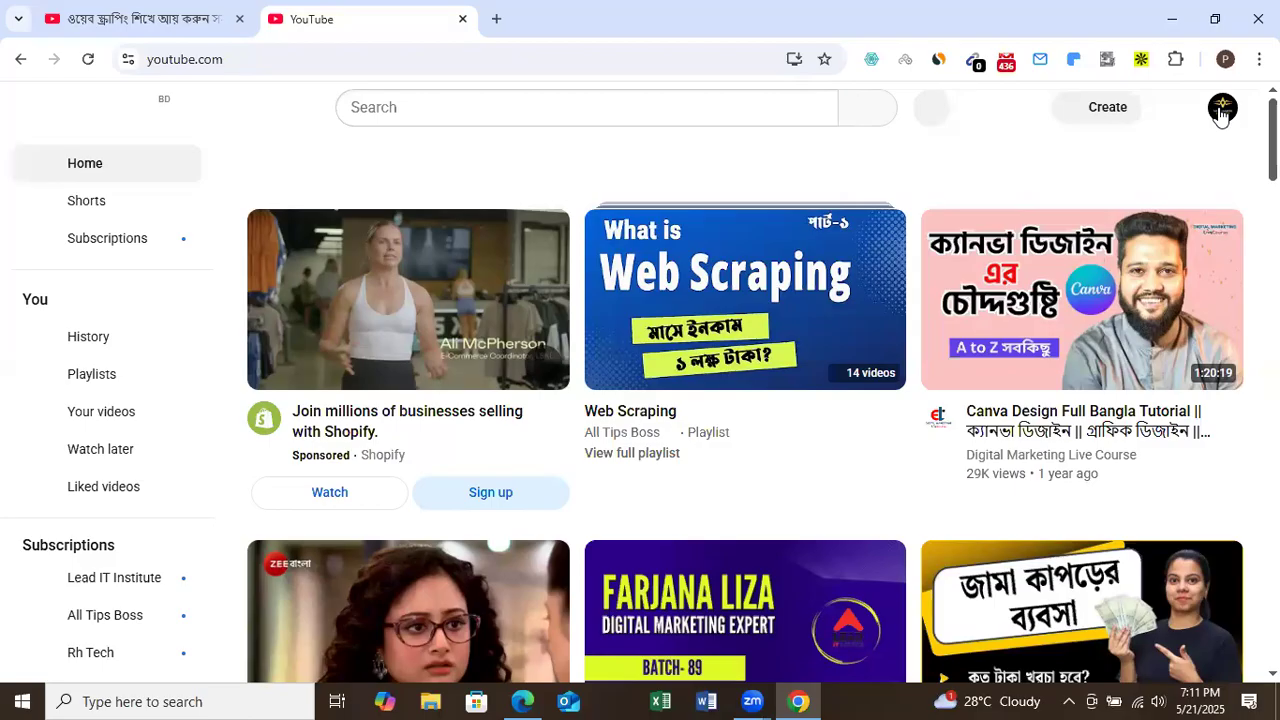
Go to the signed-in account's own channel page and open its channel customization in YouTube Studio.
{"action": "left_click", "coordinate": [1220, 112]}
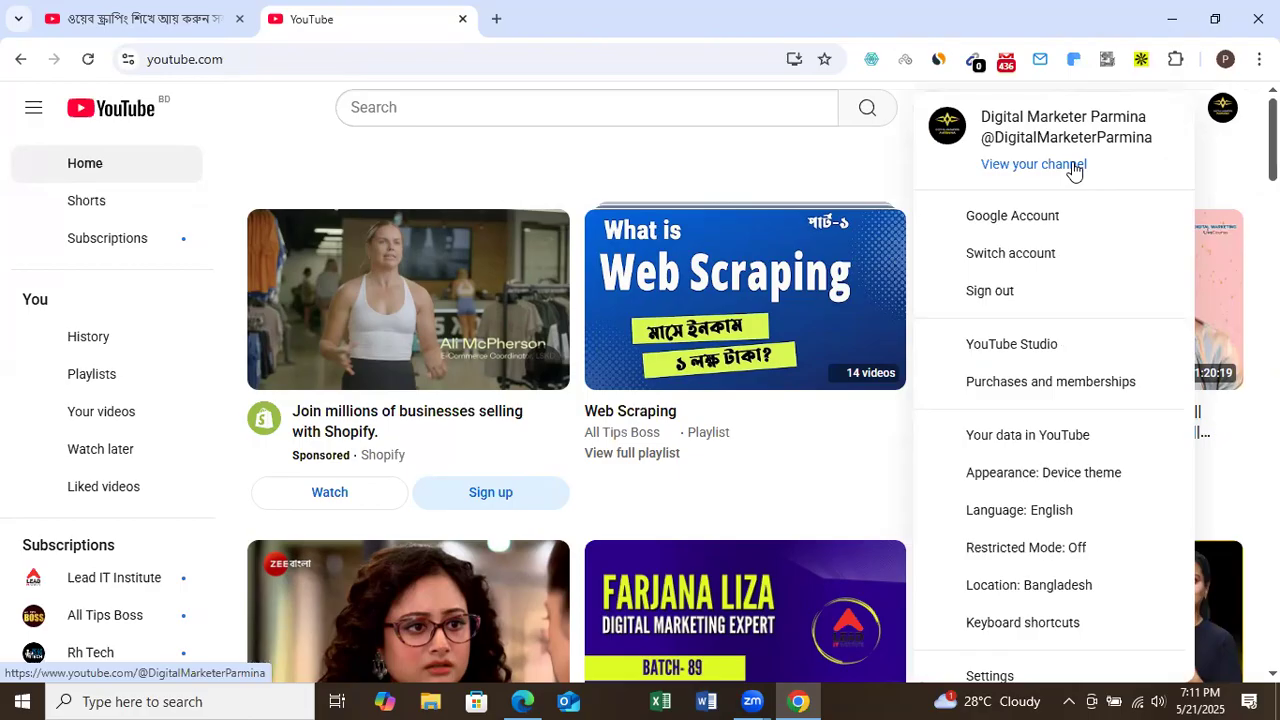
{"action": "left_click", "coordinate": [1033, 164]}
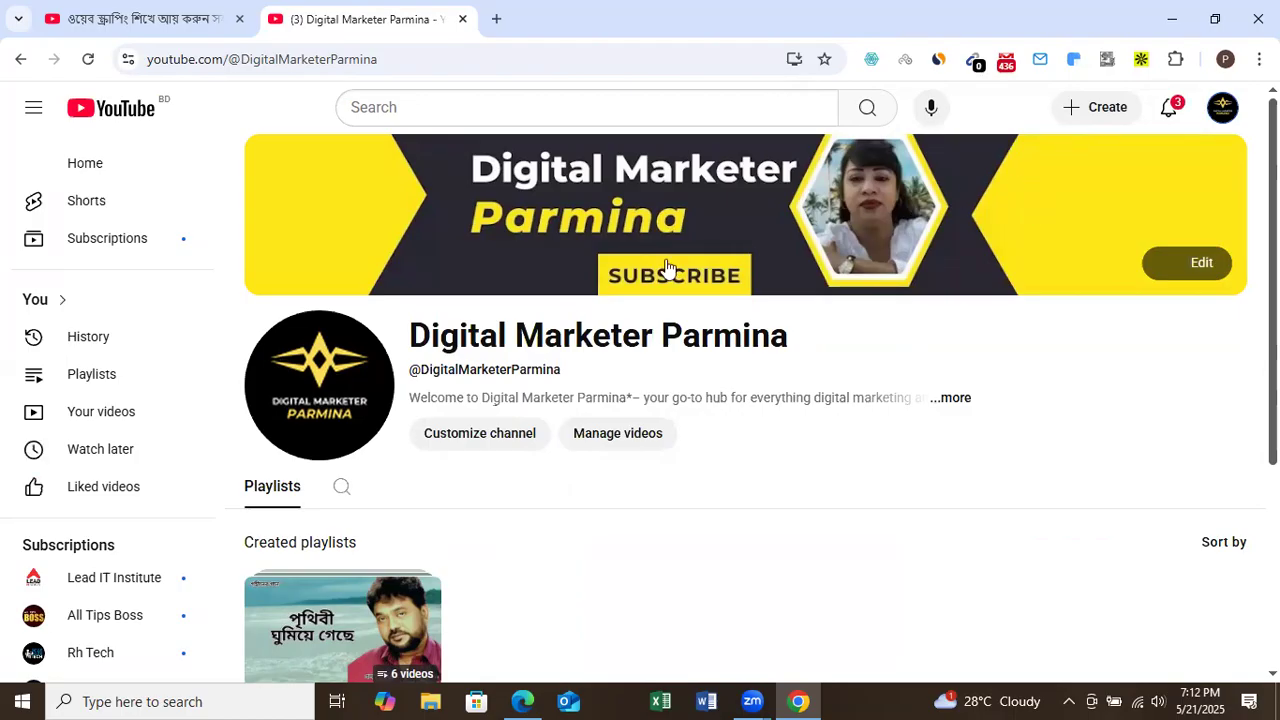
{"action": "left_click", "coordinate": [476, 443]}
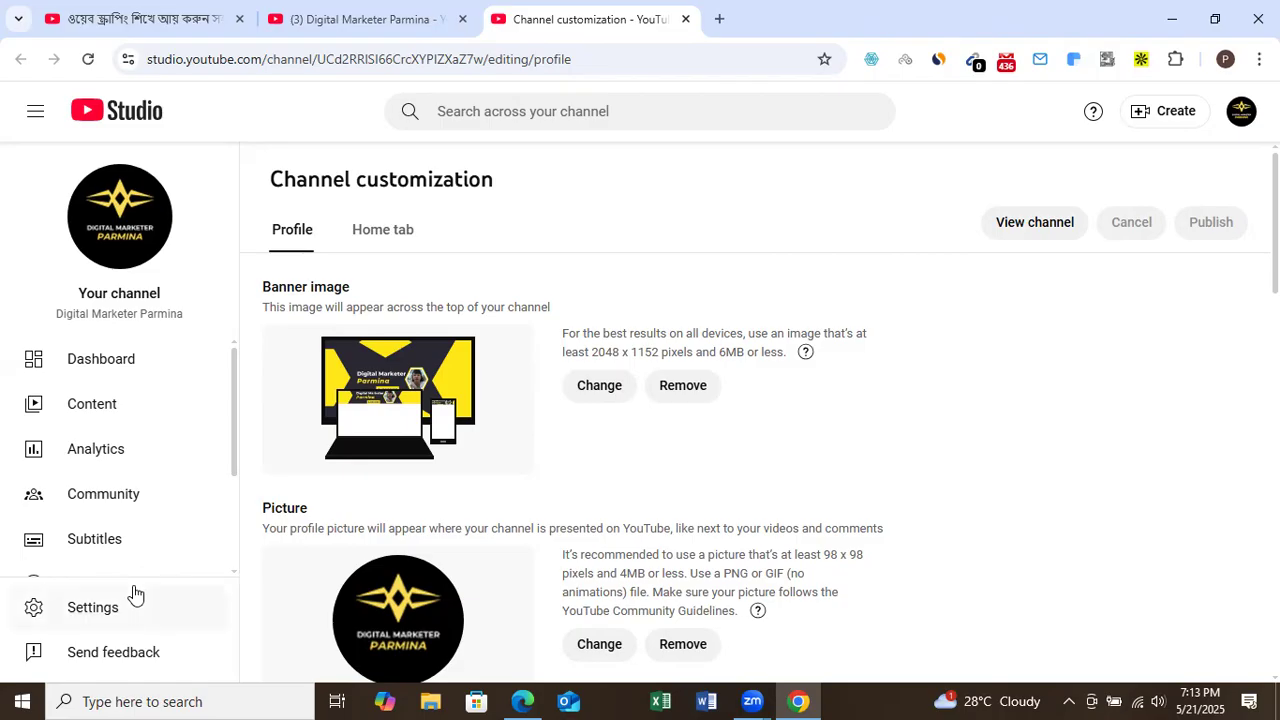
Review the channel dashboard, including its lower part, and the columns of the channel's video content list.
{"action": "left_click", "coordinate": [98, 365]}
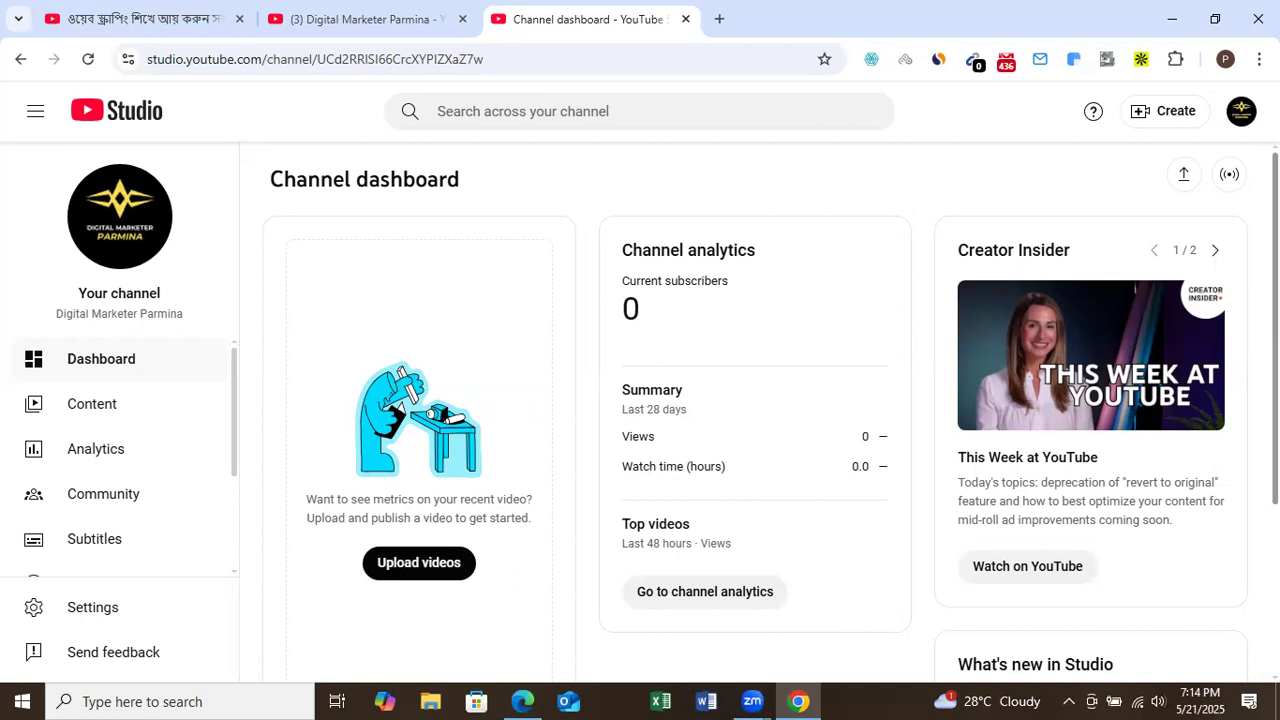
{"action": "scroll", "coordinate": [755, 410], "scroll_direction": "down", "scroll_amount": 3}
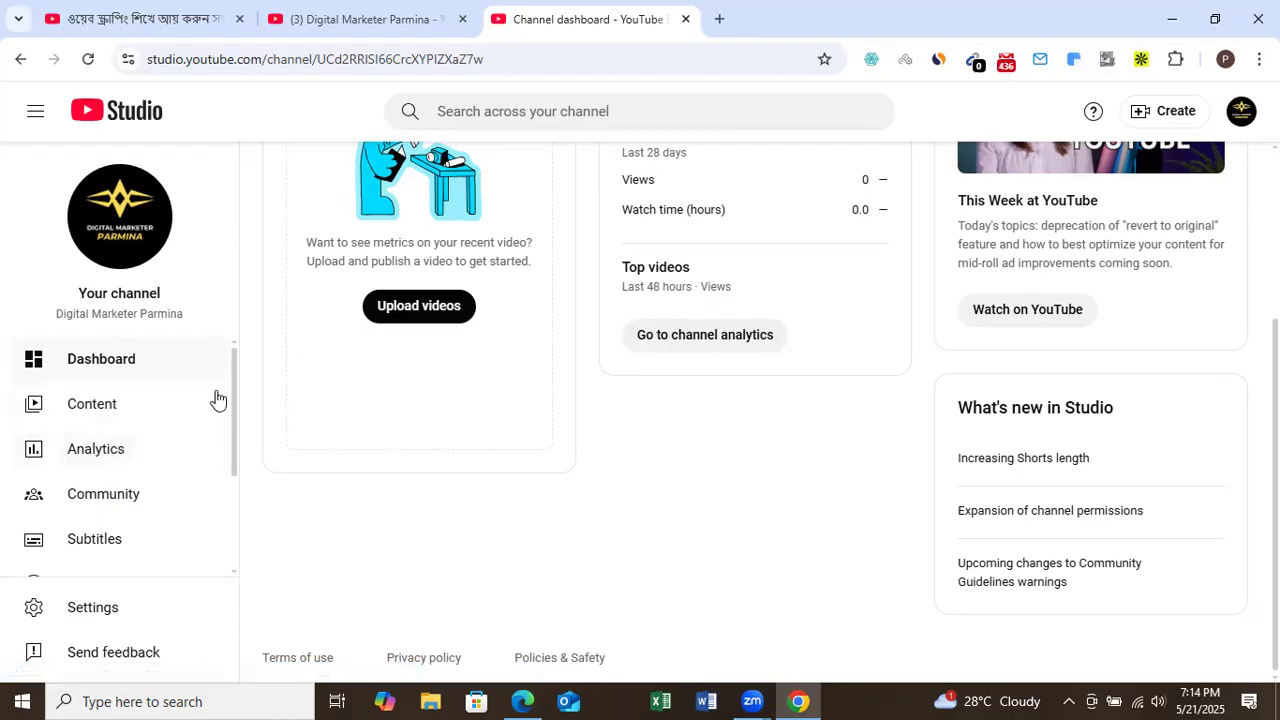
{"action": "left_click", "coordinate": [89, 411]}
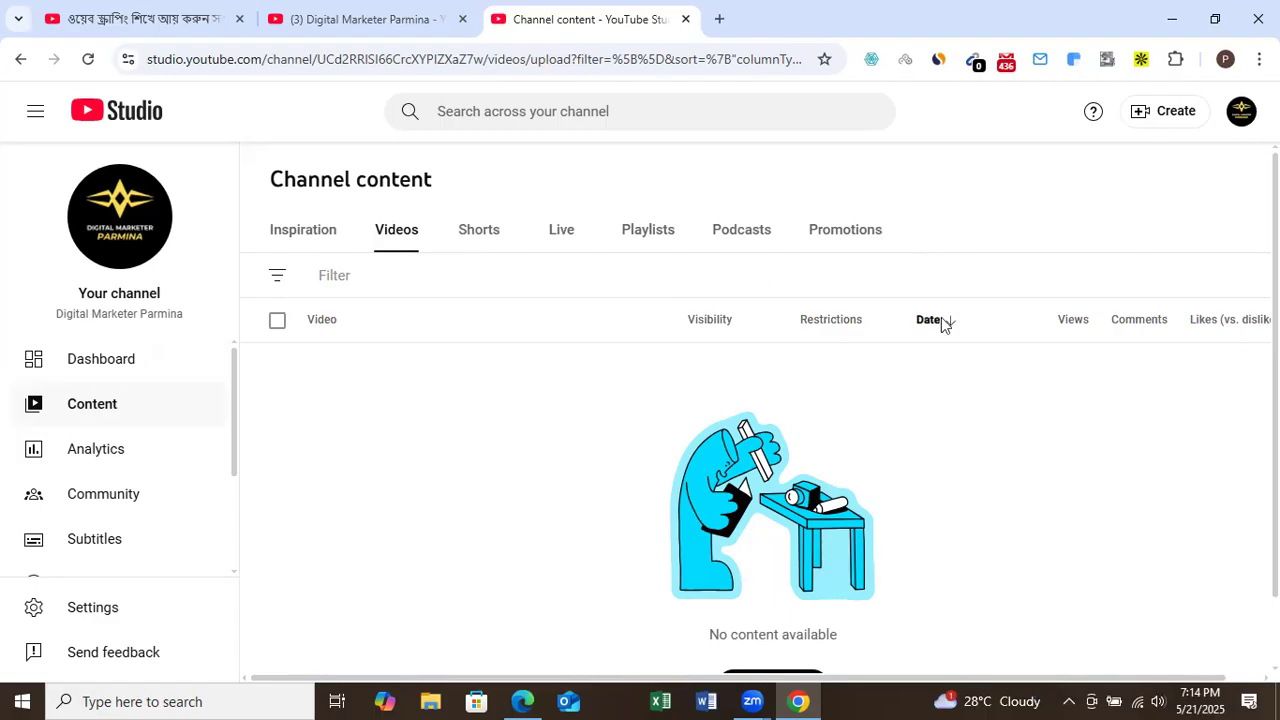
{"action": "mouse_move", "coordinate": [940, 320]}
{"action": "mouse_move", "coordinate": [1157, 322]}
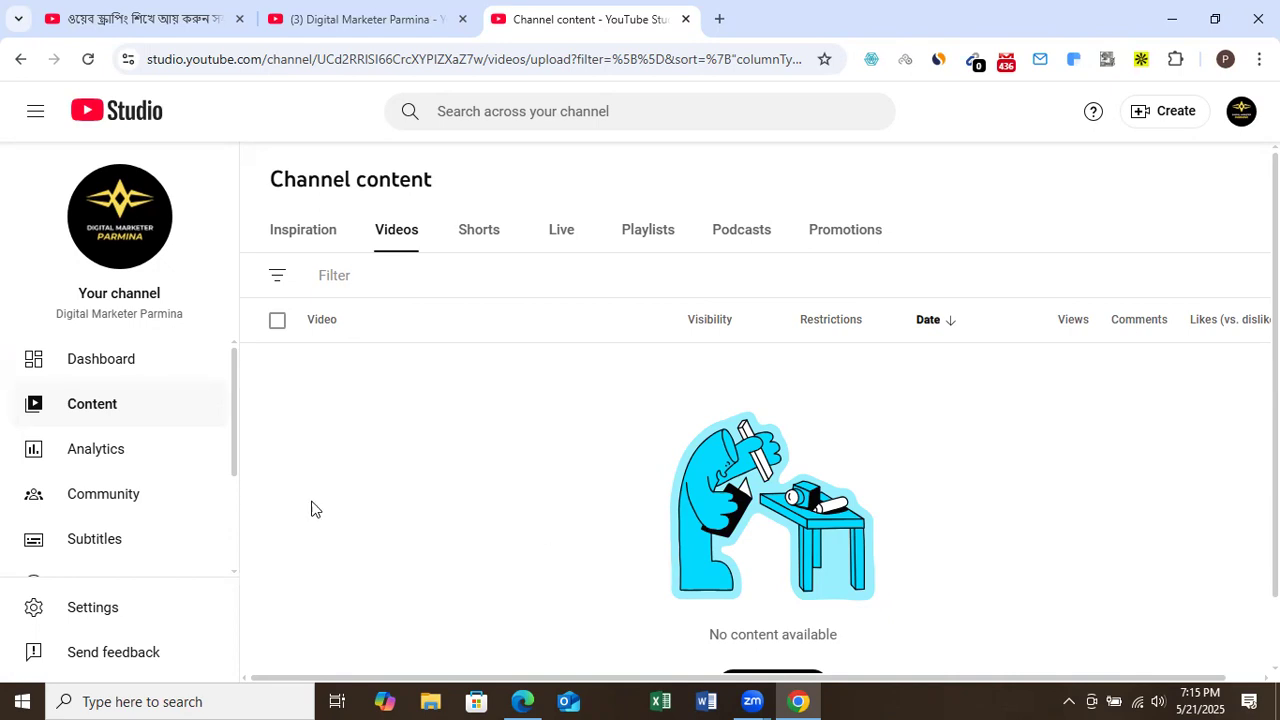
Review the channel analytics overview and its expanded views report, and return to the overview.
{"action": "left_click", "coordinate": [106, 455]}
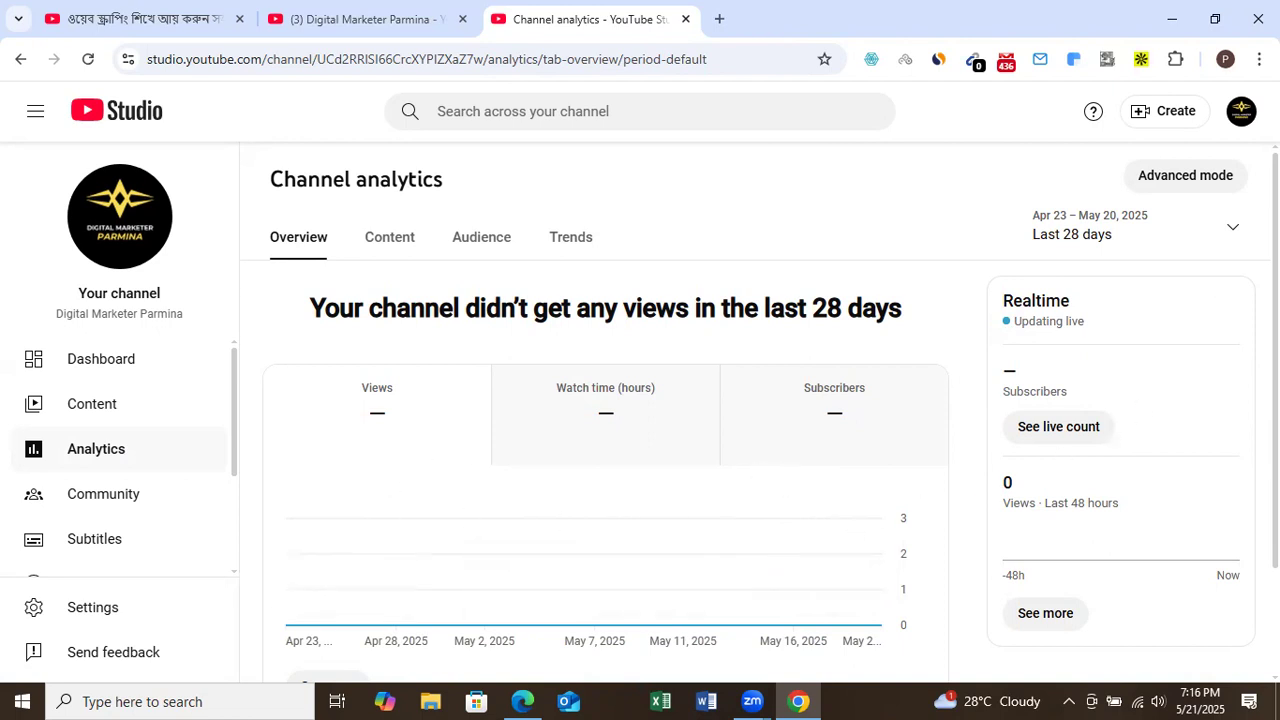
{"action": "scroll", "coordinate": [760, 420], "scroll_direction": "down", "scroll_amount": 3}
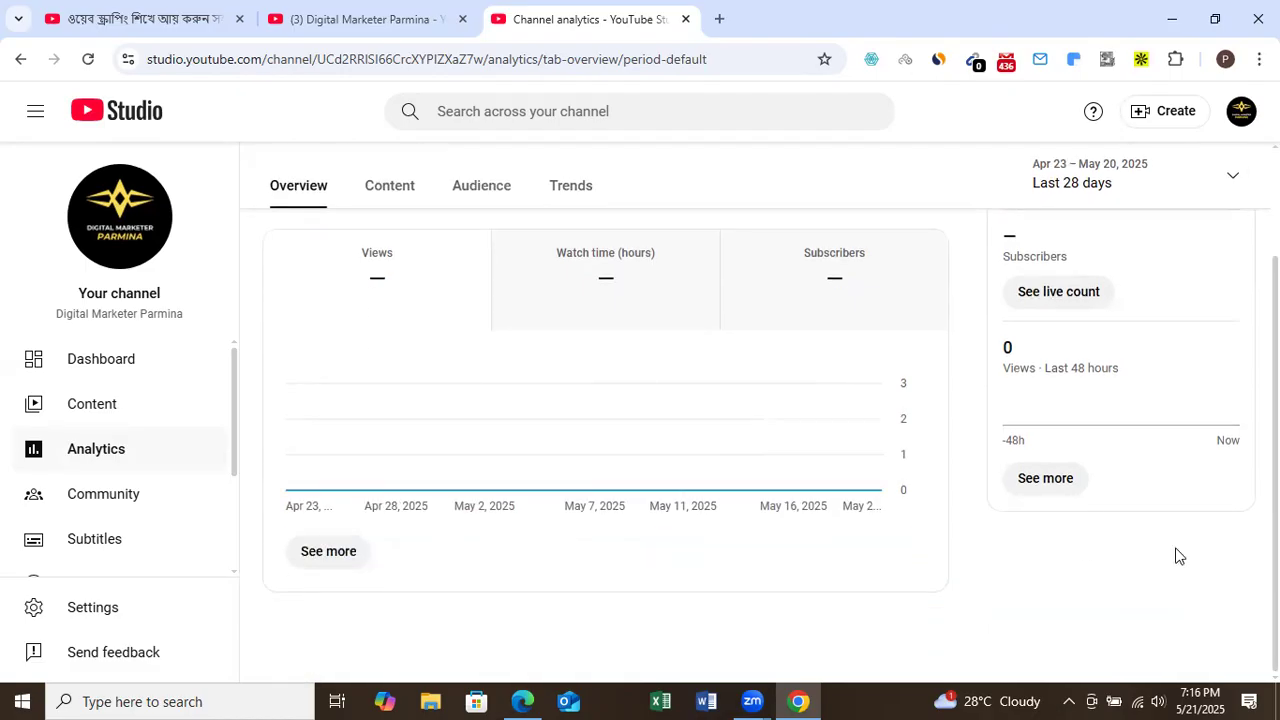
{"action": "left_click", "coordinate": [330, 552]}
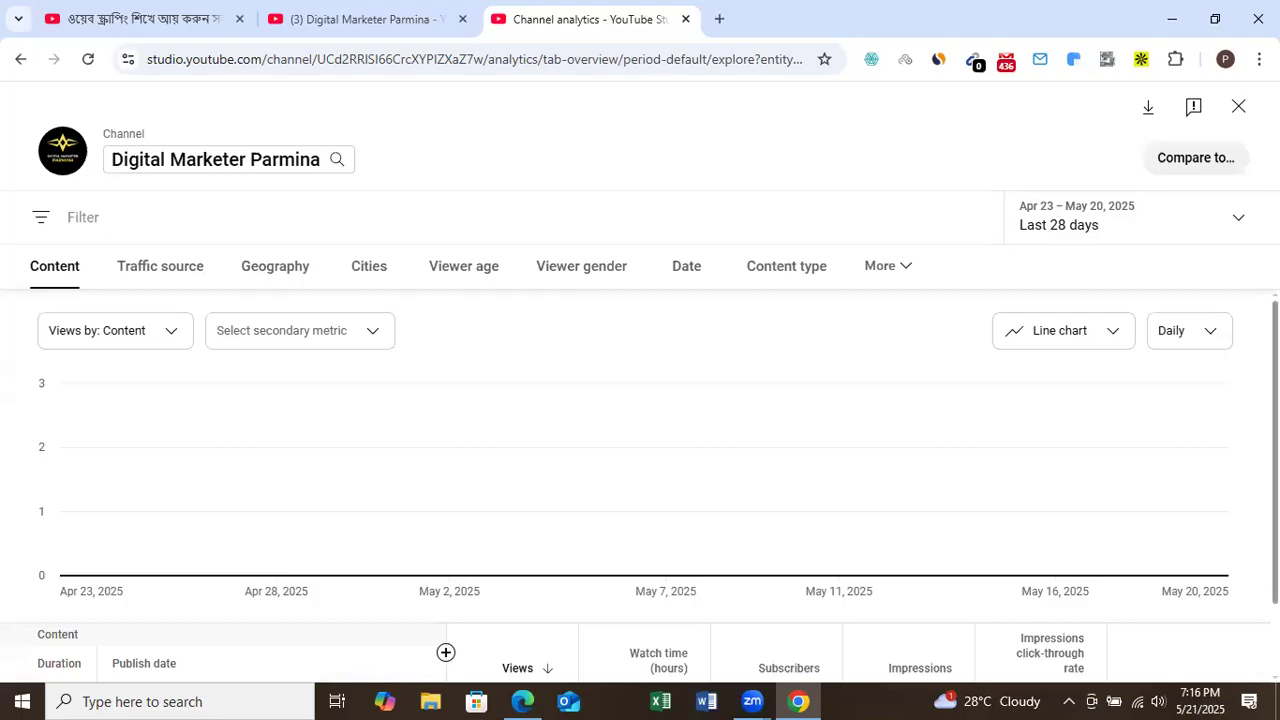
{"action": "scroll", "coordinate": [640, 450], "scroll_direction": "down", "scroll_amount": 2}
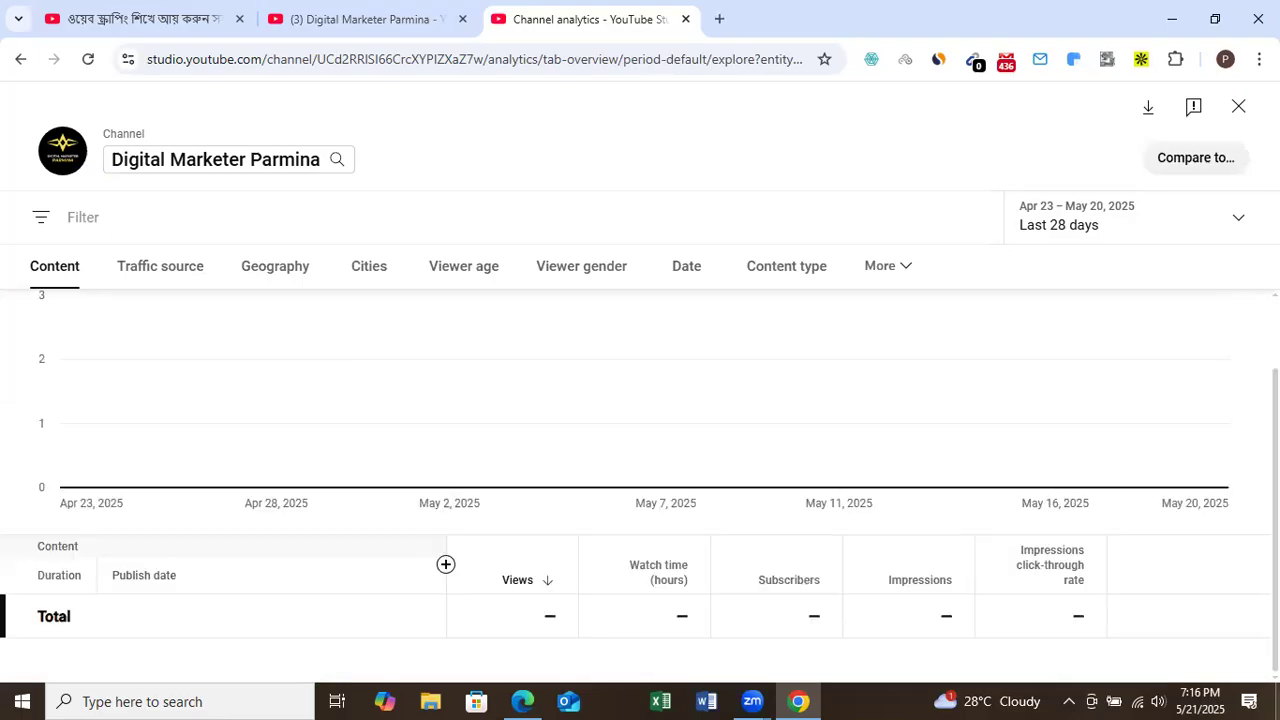
{"action": "left_click", "coordinate": [18, 62]}
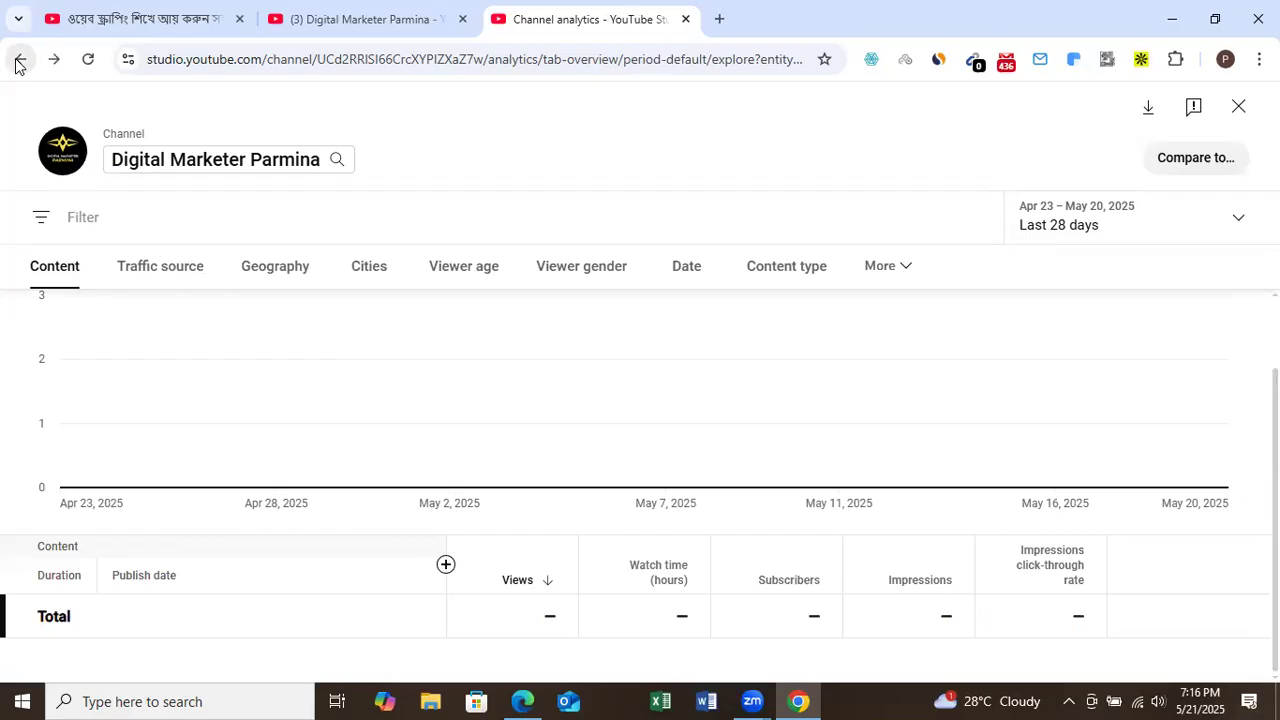
{"action": "left_click", "coordinate": [18, 62]}
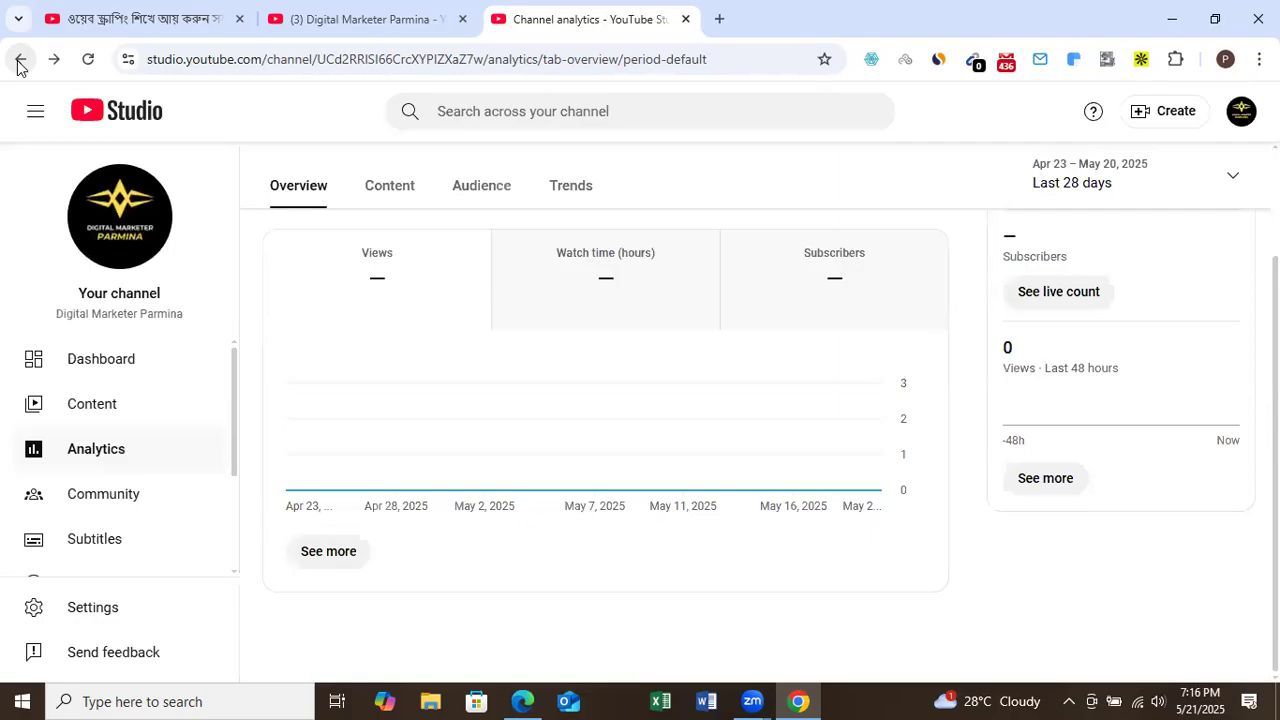
View the channel's community comments and its subtitles page.
{"action": "left_click", "coordinate": [103, 494]}
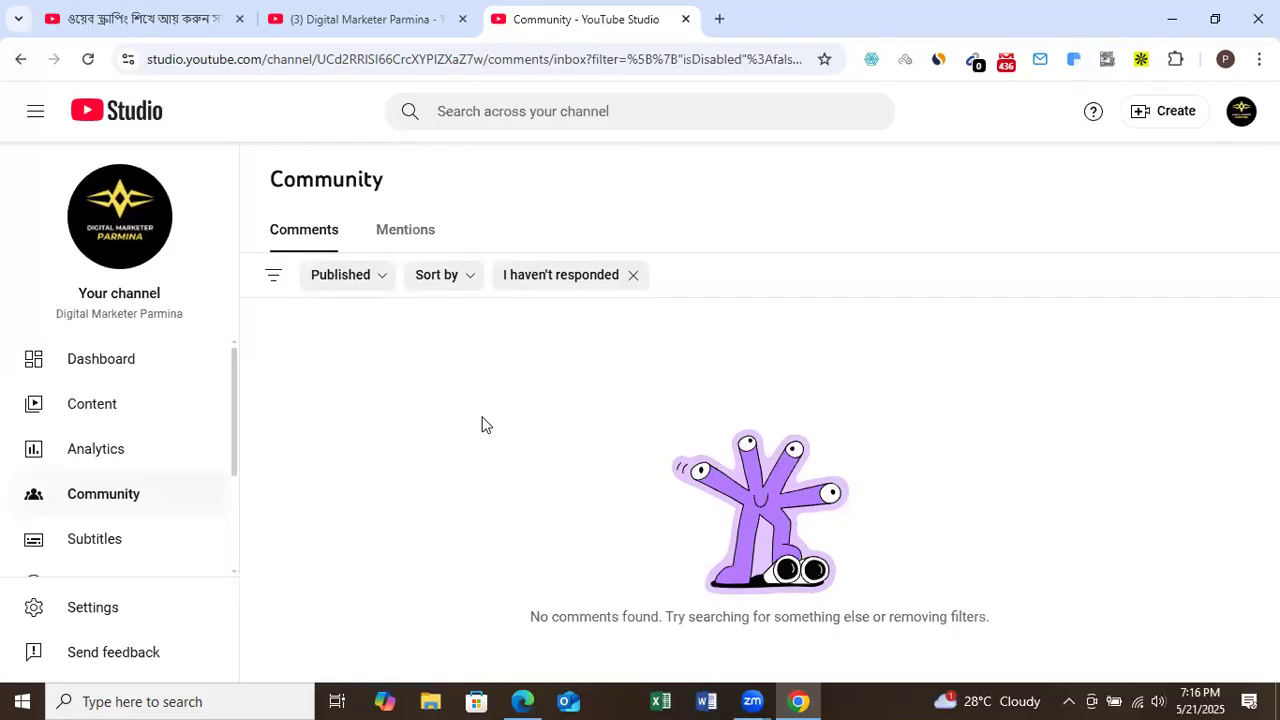
{"action": "left_click", "coordinate": [84, 548]}
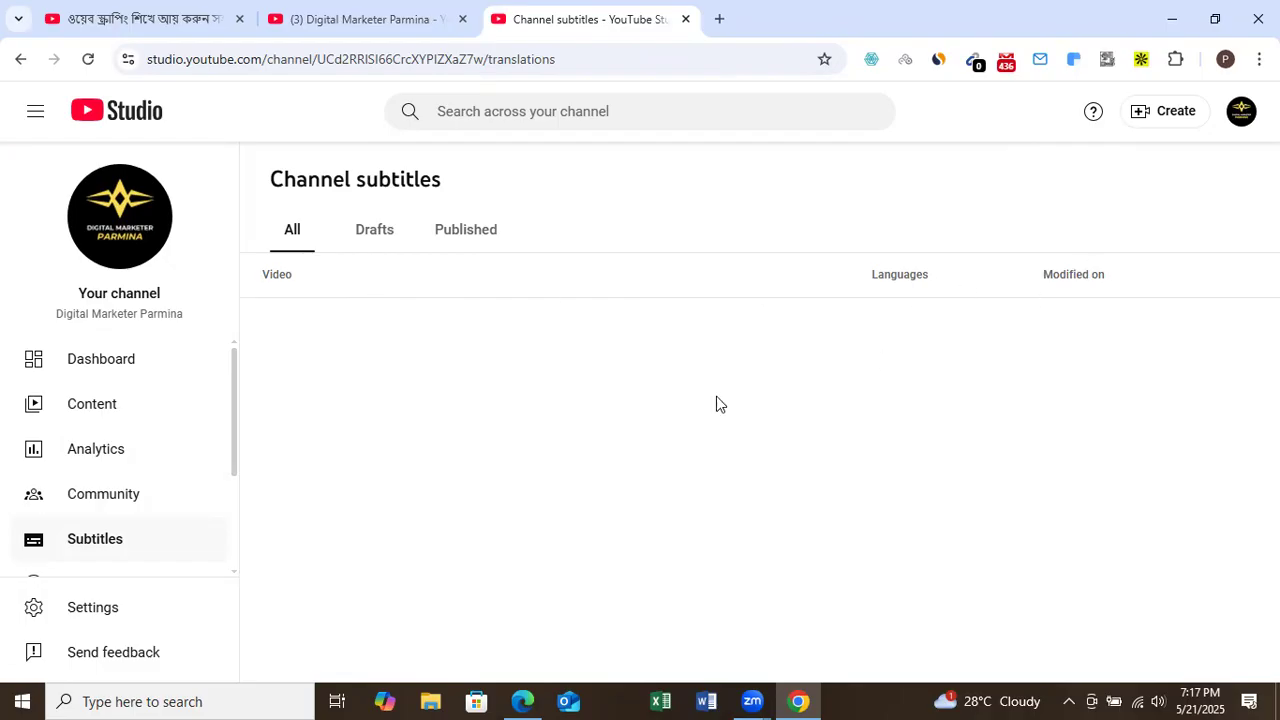
View the channel's copyright removal requests and the Earn page with the partner program benefits.
{"action": "scroll", "coordinate": [223, 523], "scroll_direction": "down", "scroll_amount": 3}
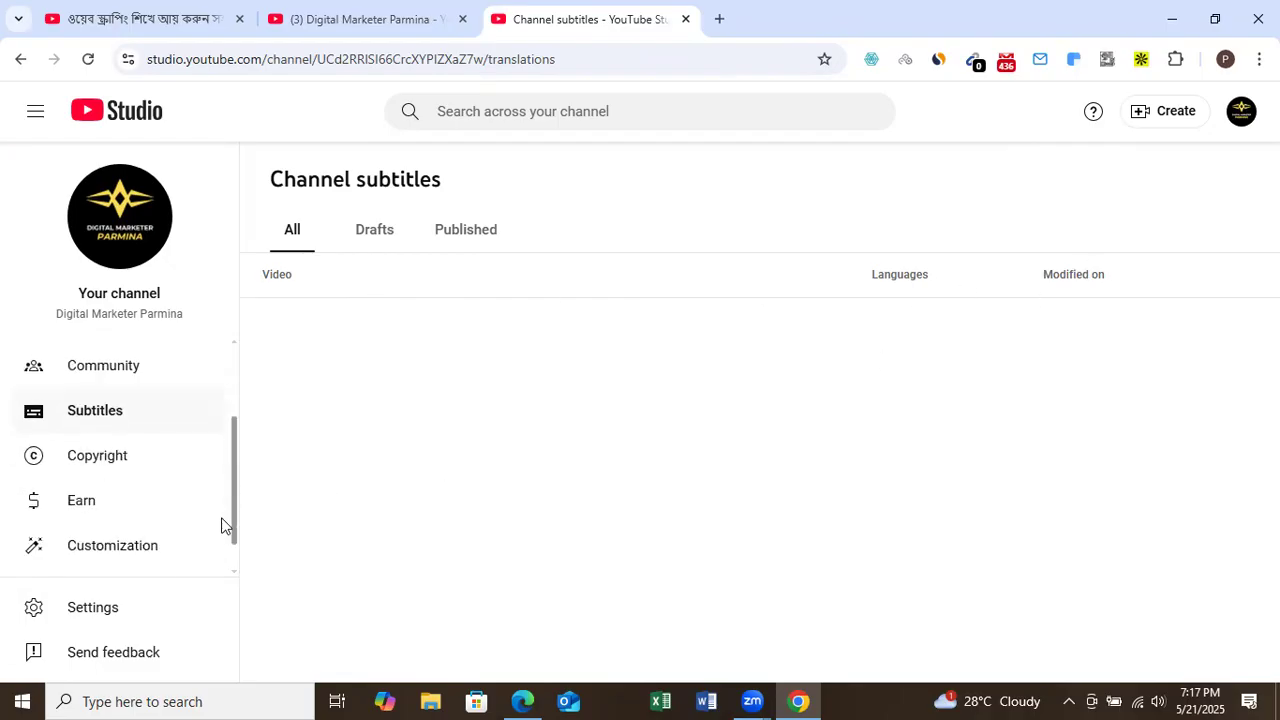
{"action": "left_click", "coordinate": [99, 430]}
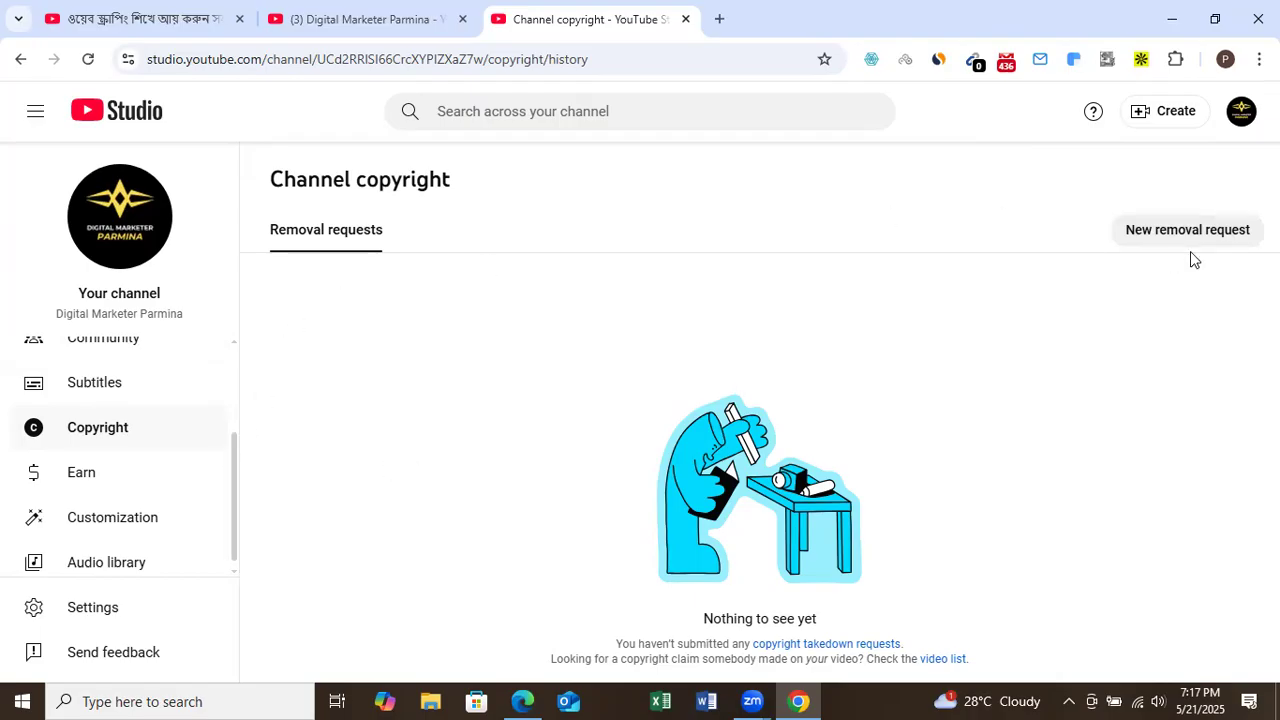
{"action": "left_click", "coordinate": [80, 478]}
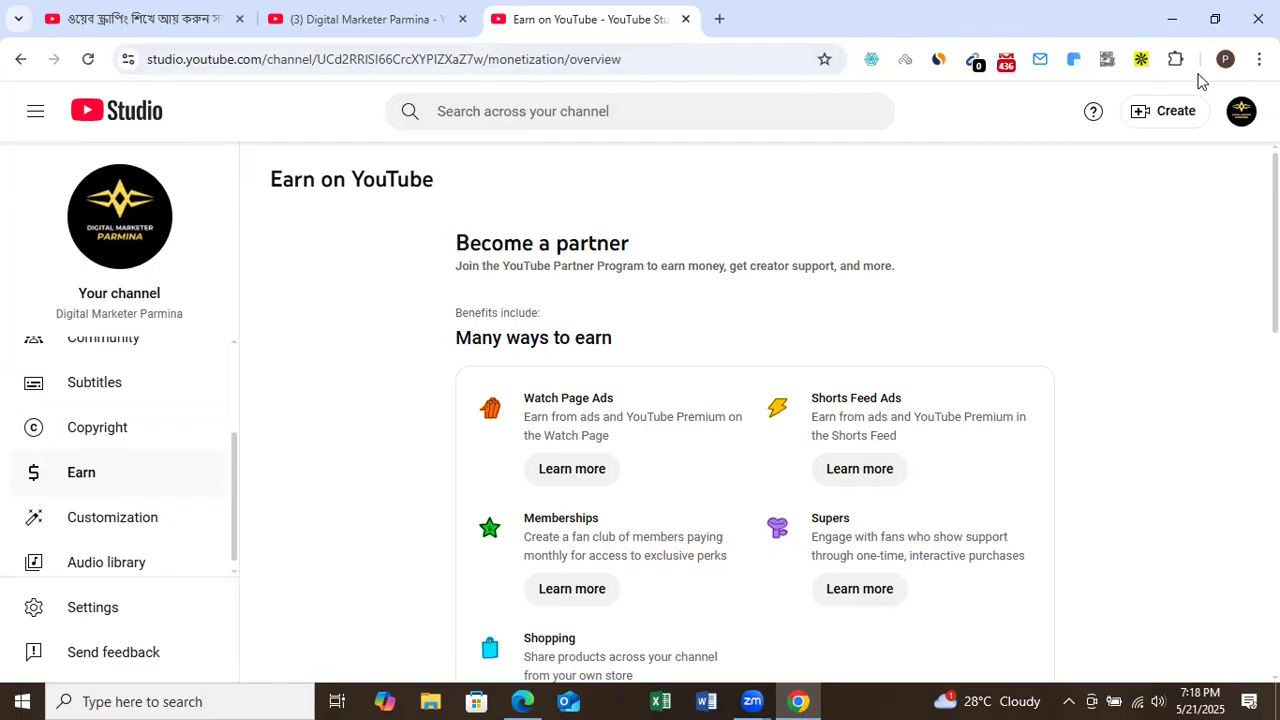
Search Google in a new browser tab for "youtube channel monetization requirements".
{"action": "left_click", "coordinate": [1259, 59]}
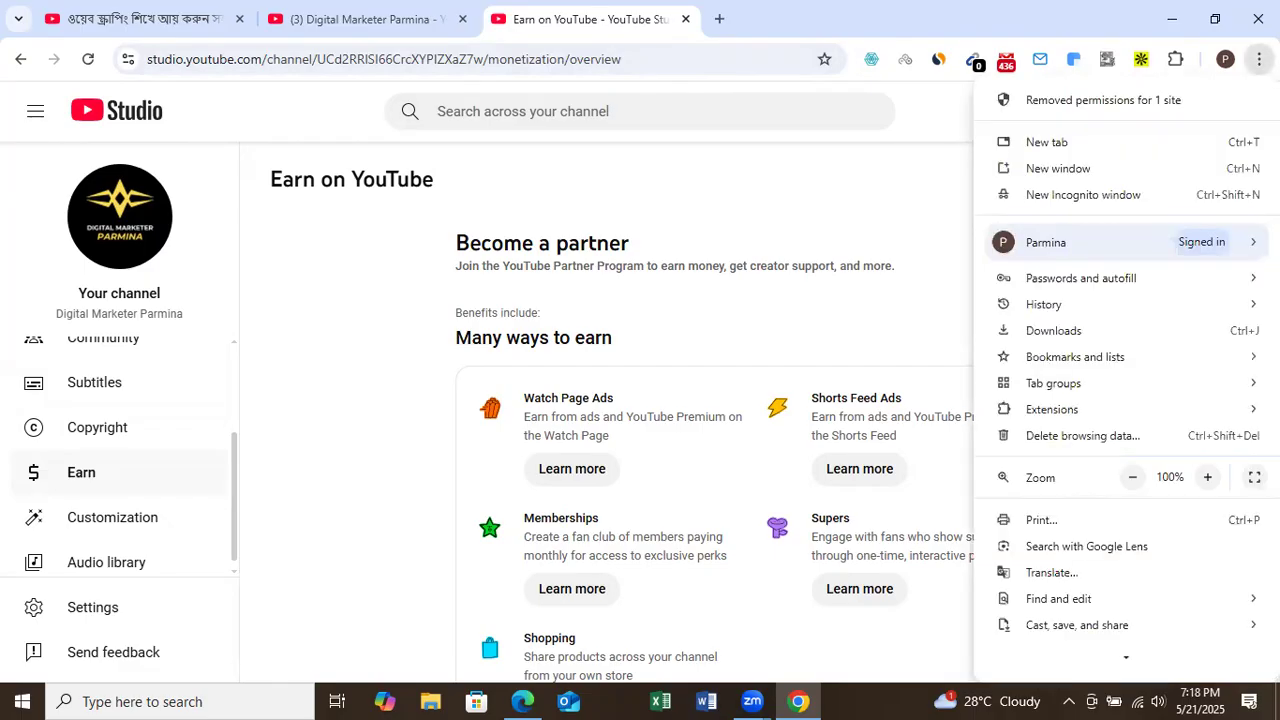
{"action": "left_click", "coordinate": [1054, 146]}
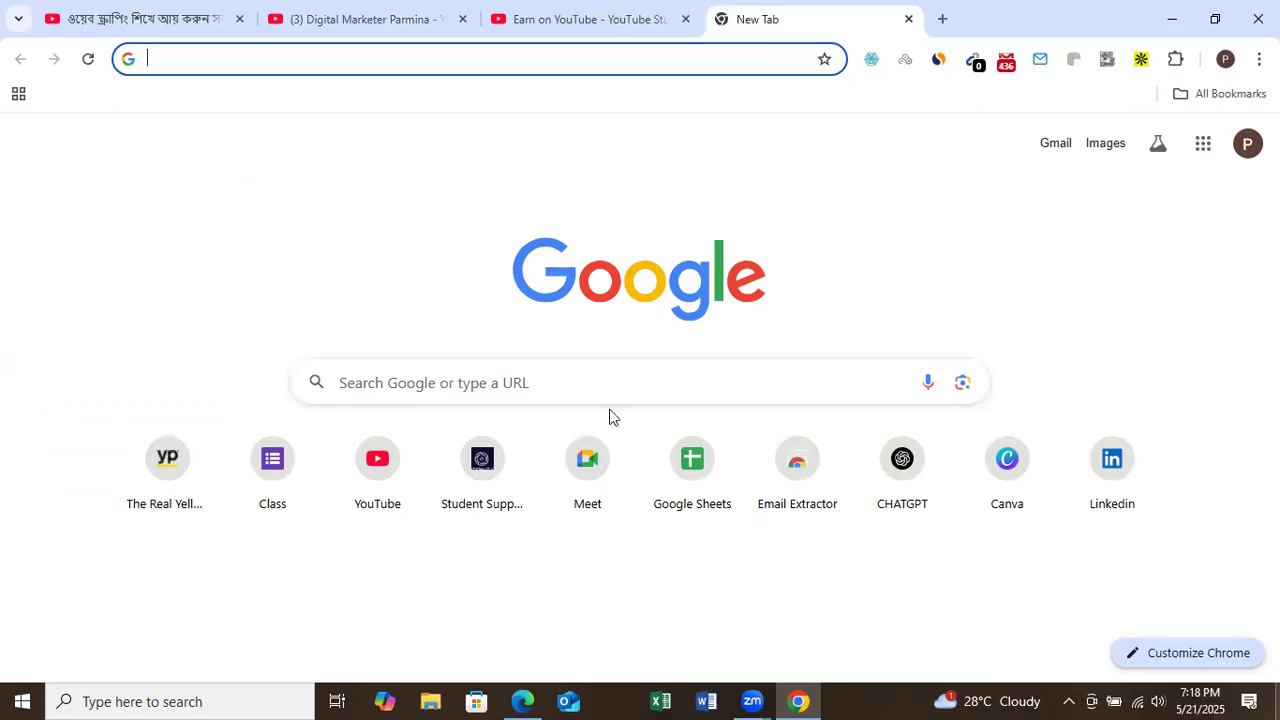
{"action": "type", "text": "you"}
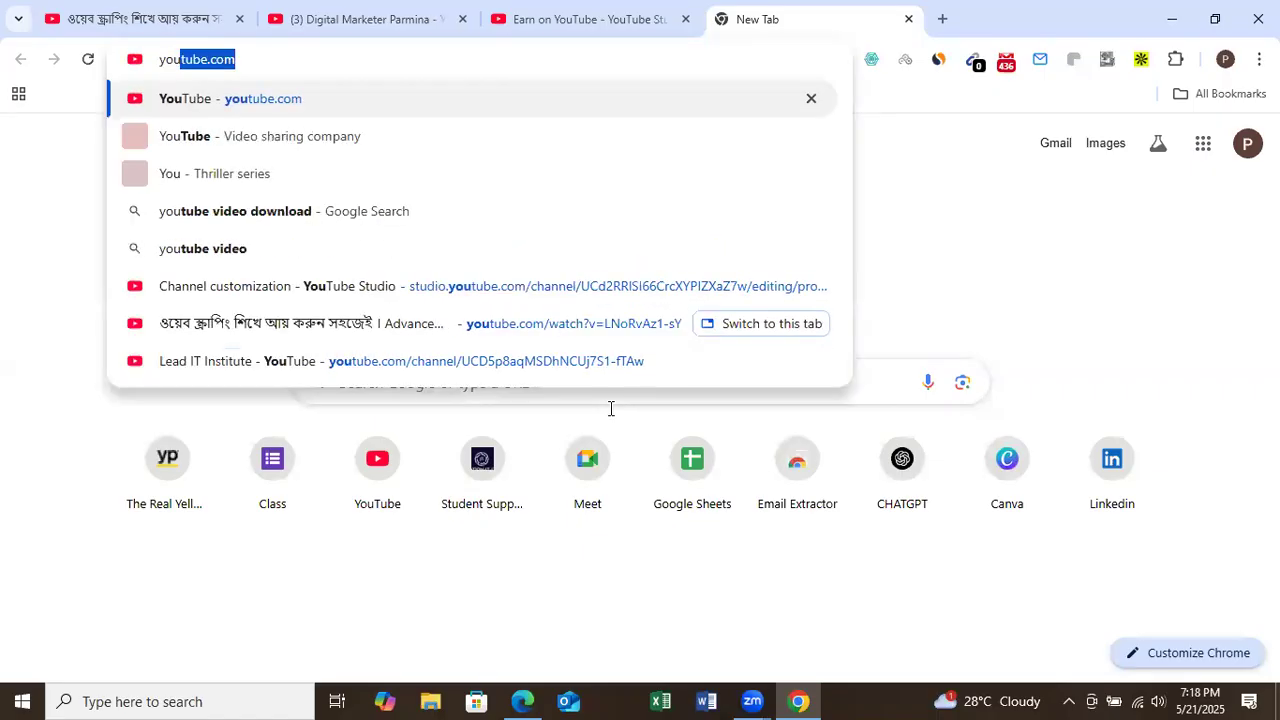
{"action": "type", "text": "tube "}
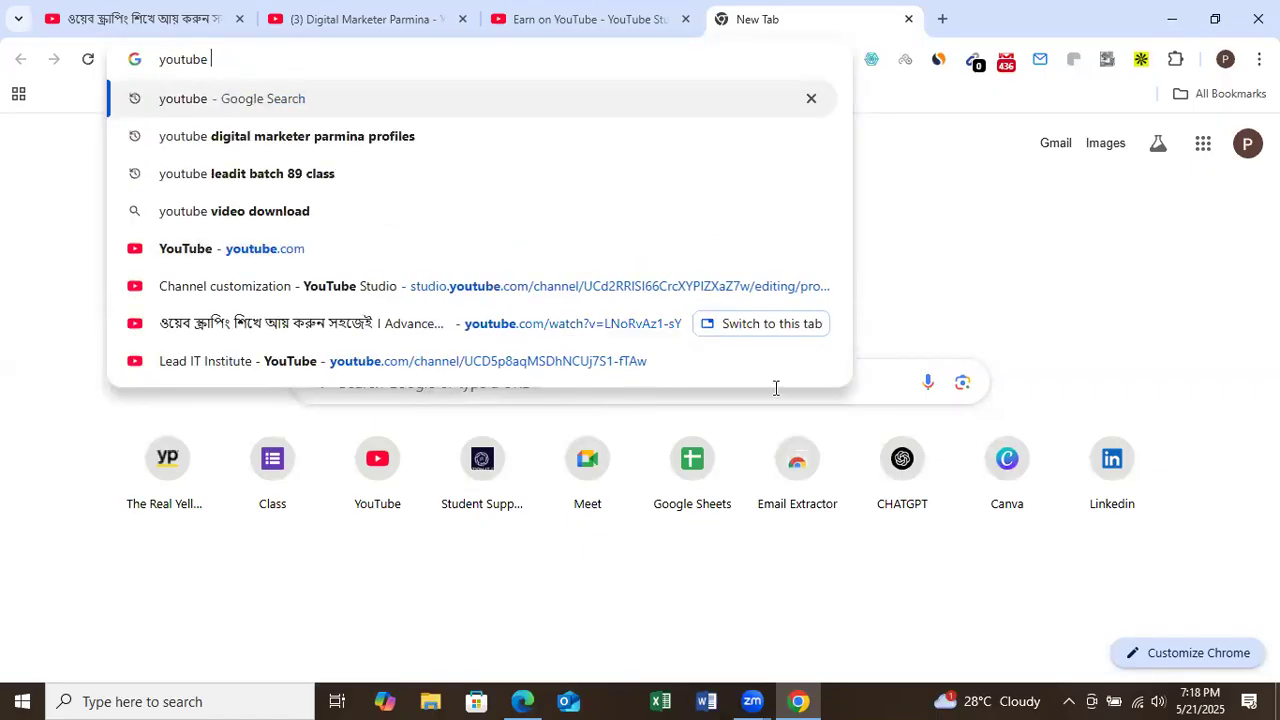
{"action": "type", "text": "chann"}
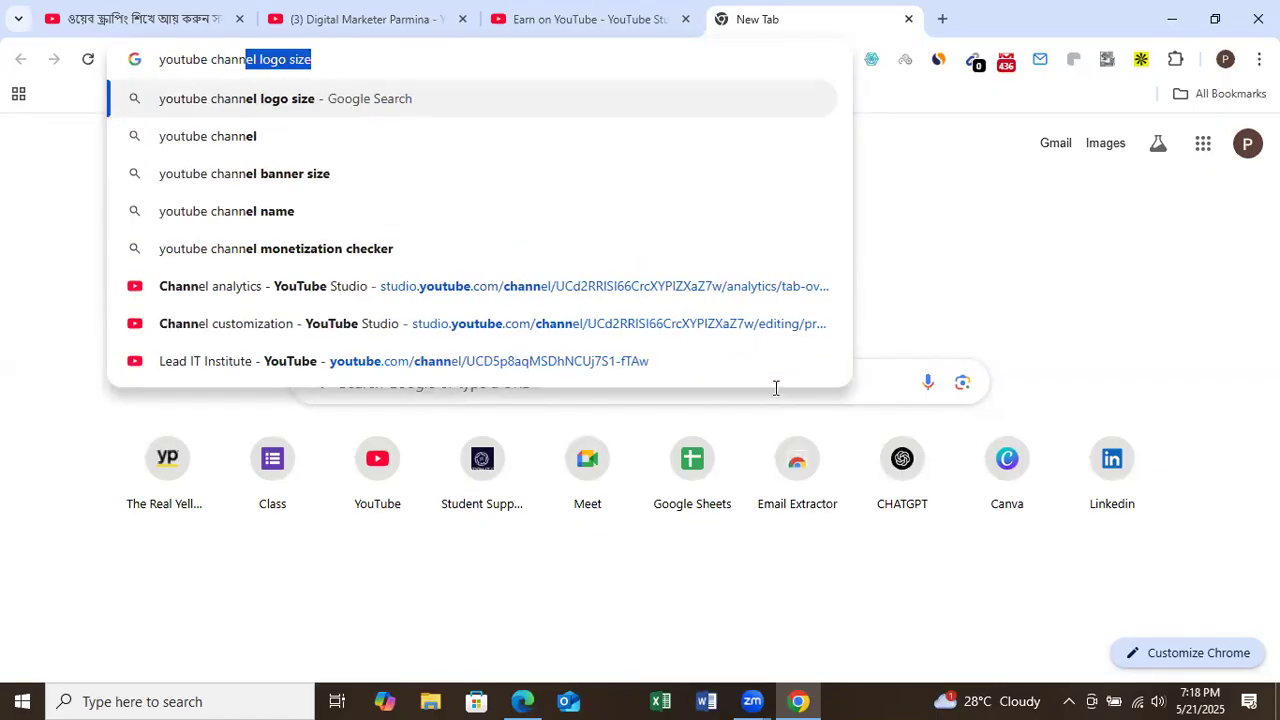
{"action": "type", "text": "el mon"}
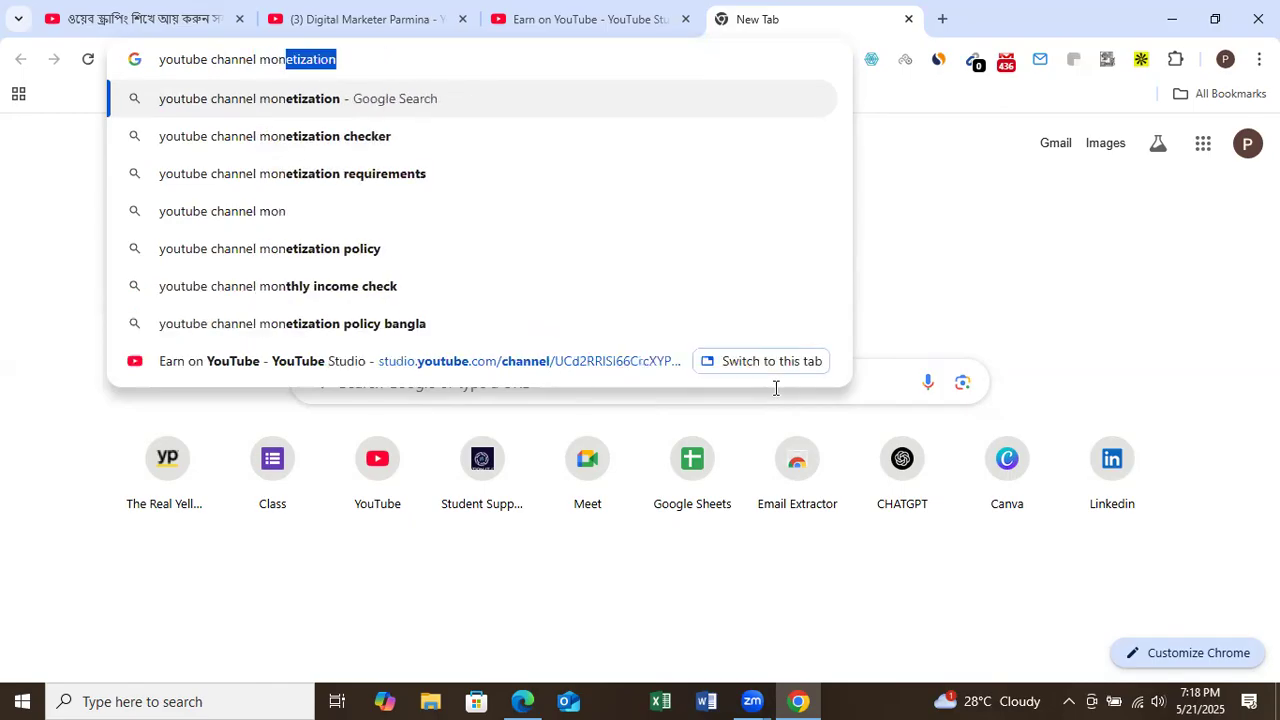
{"action": "type", "text": "itiz"}
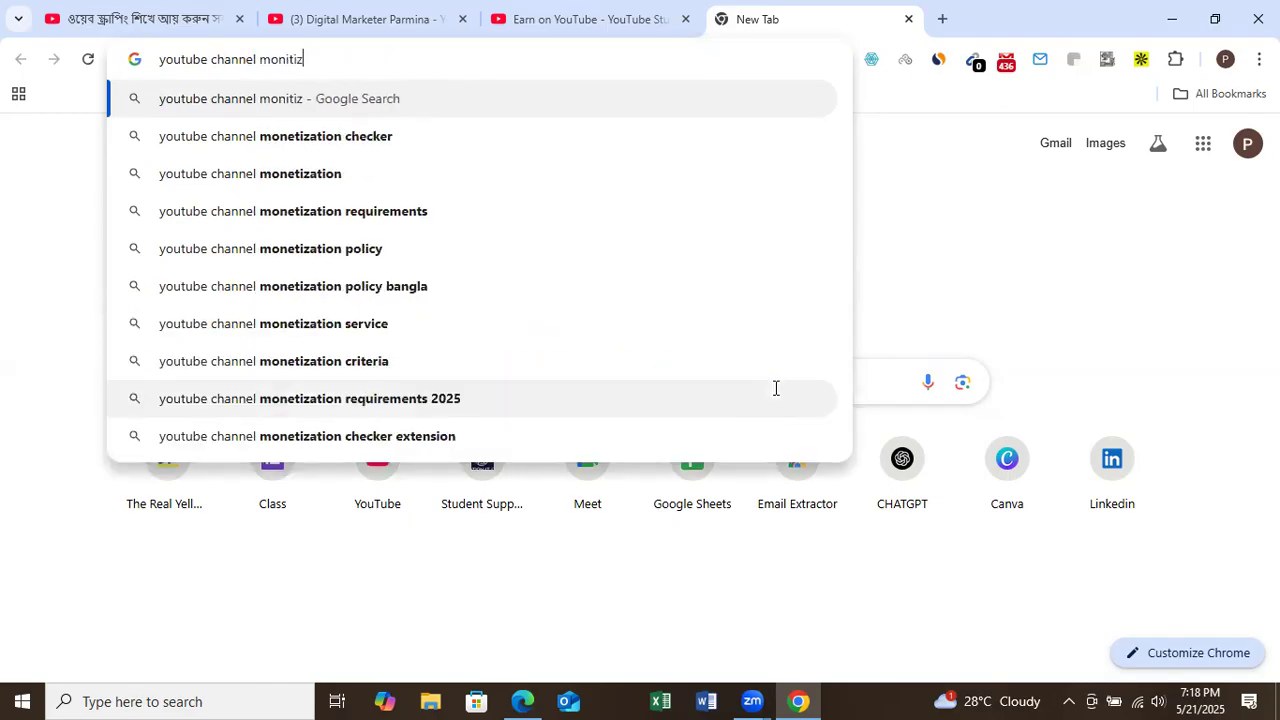
{"action": "type", "text": "ation"}
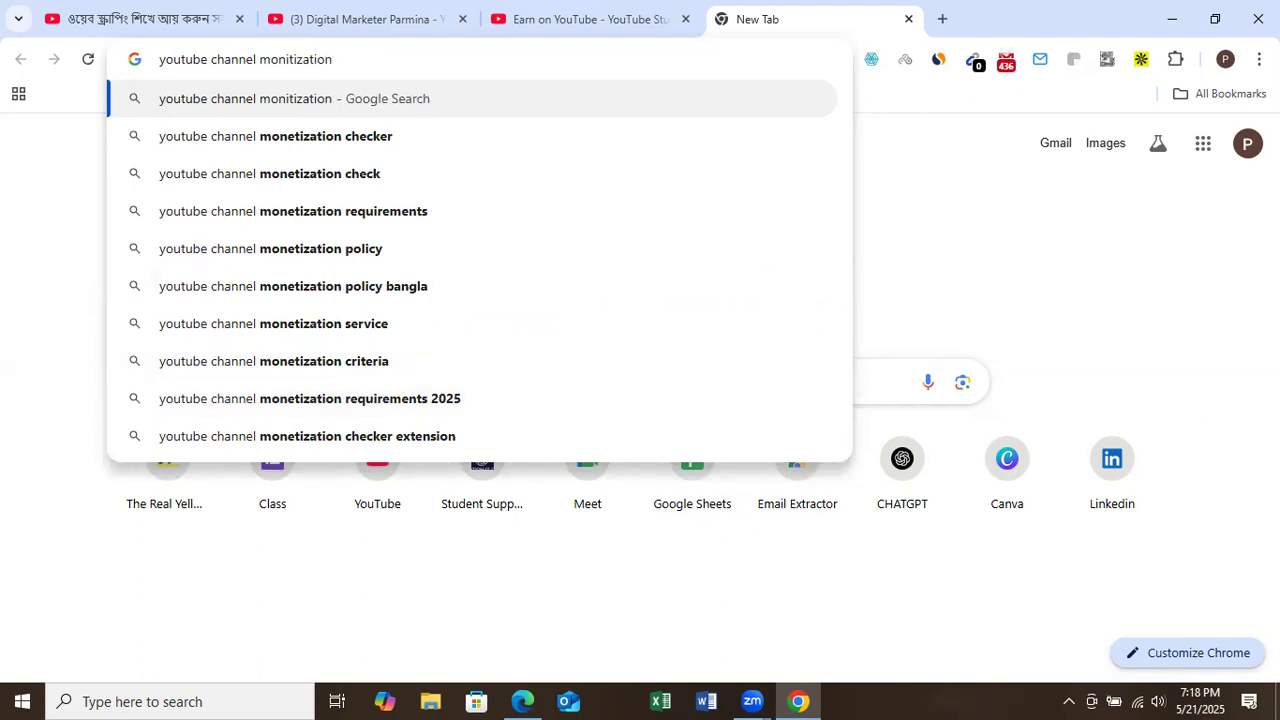
{"action": "left_click", "coordinate": [338, 215]}
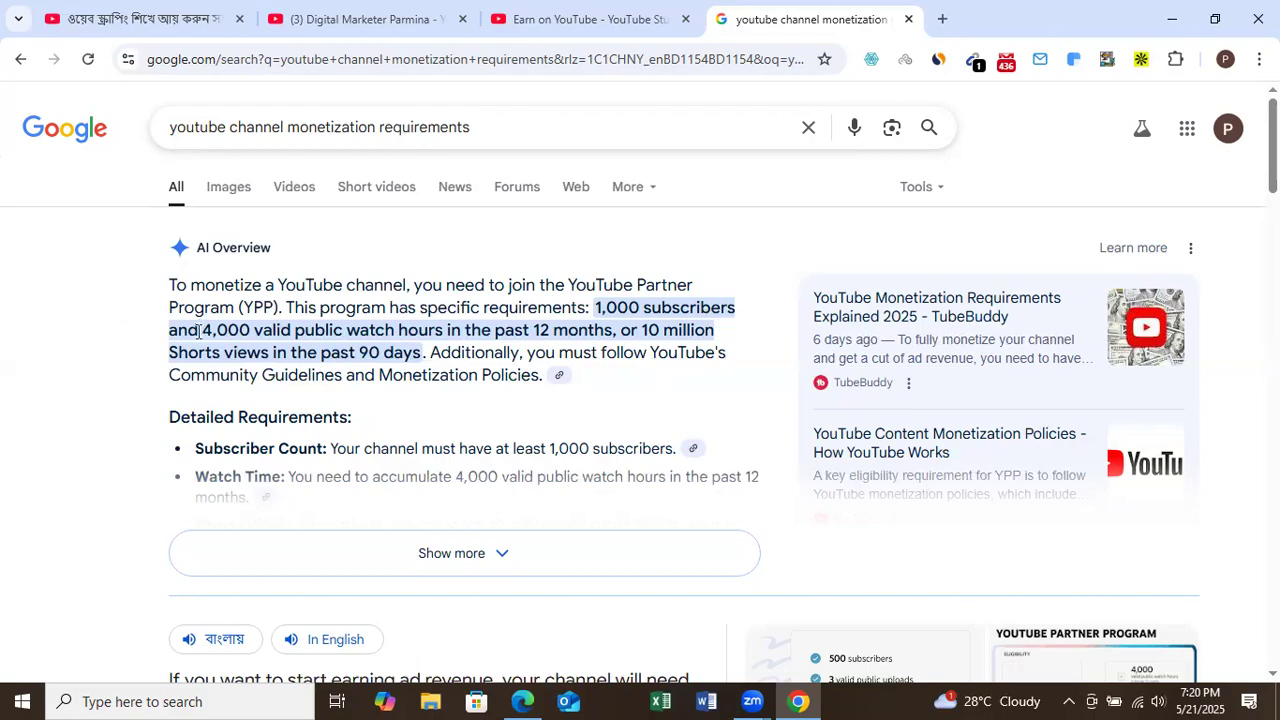
Read the full AI Overview of the monetization requirements, highlighting the public watch hours condition and the legal guardian wording in the age requirement.
{"action": "left_click_drag", "start_coordinate": [195, 335], "coordinate": [610, 330]}
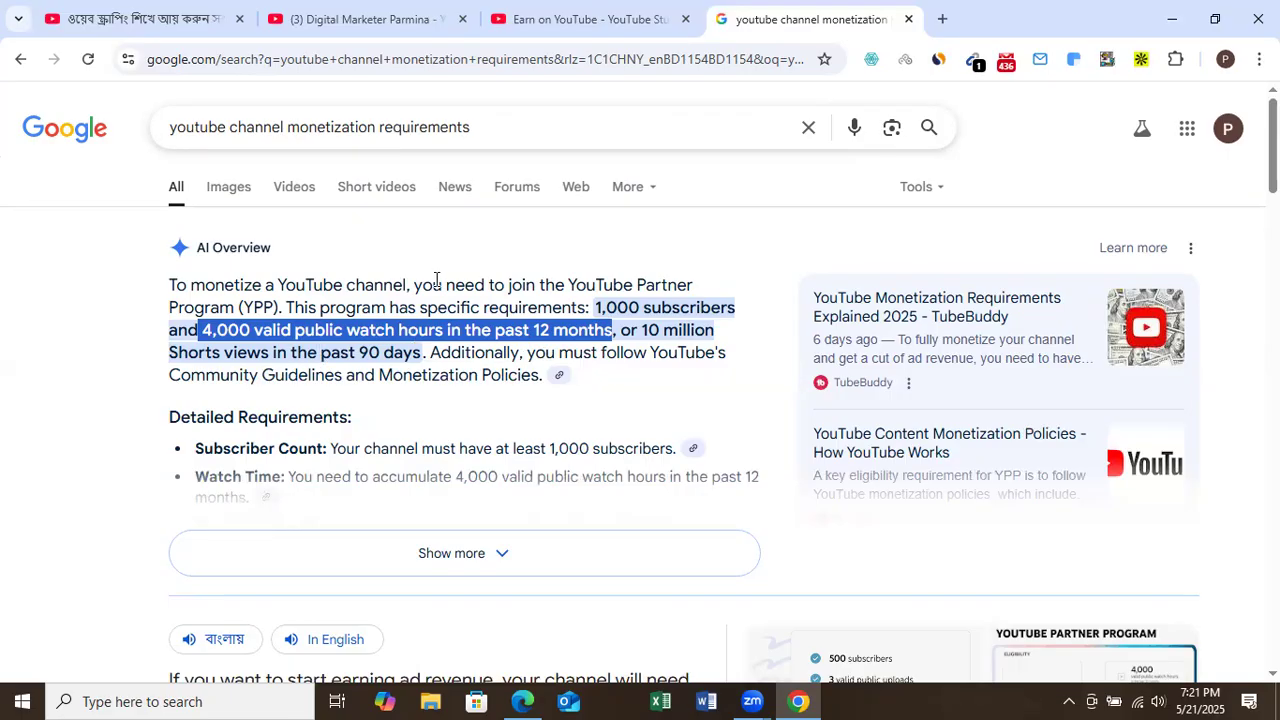
{"action": "left_click", "coordinate": [432, 562]}
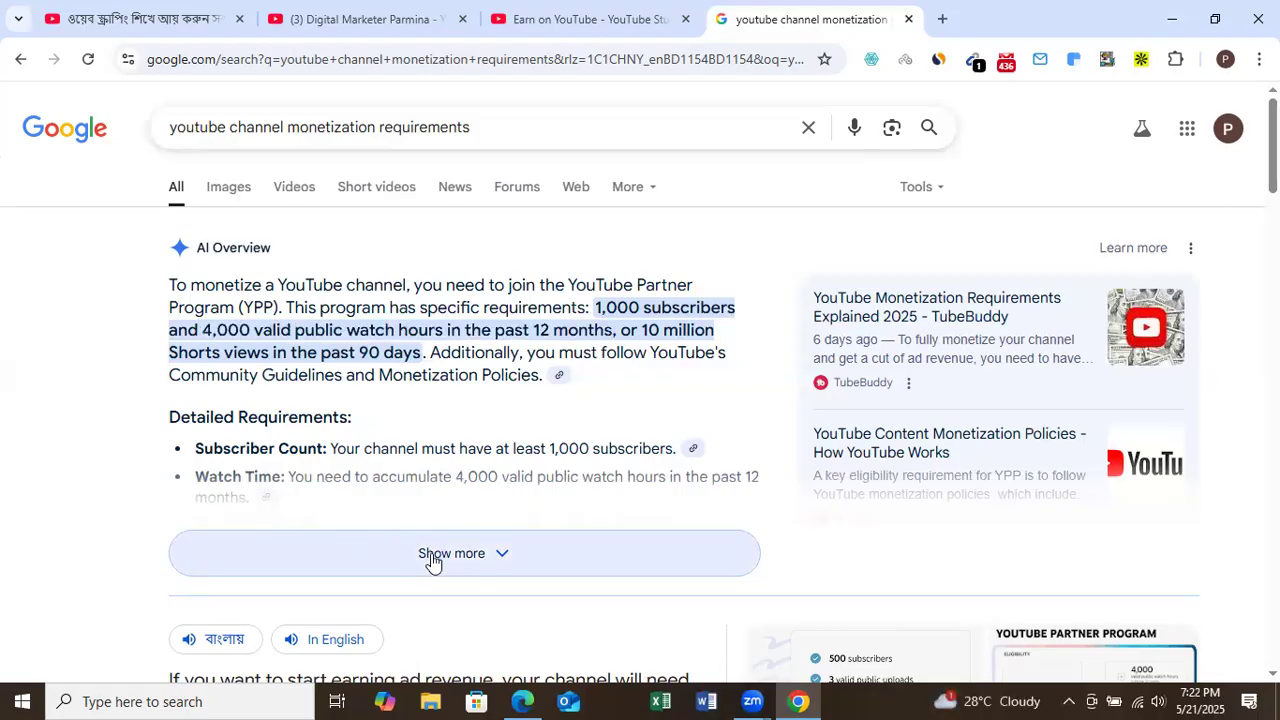
{"action": "left_click", "coordinate": [455, 558]}
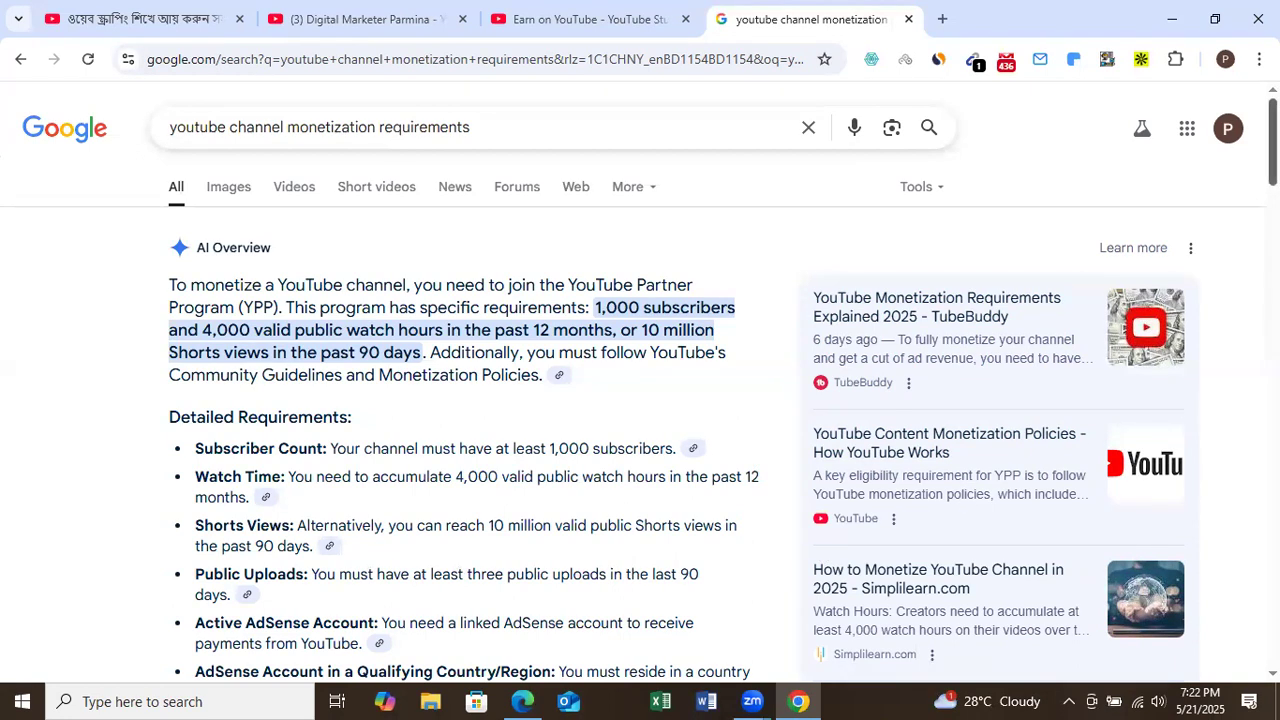
{"action": "scroll", "coordinate": [1273, 140], "scroll_direction": "down", "scroll_amount": 3}
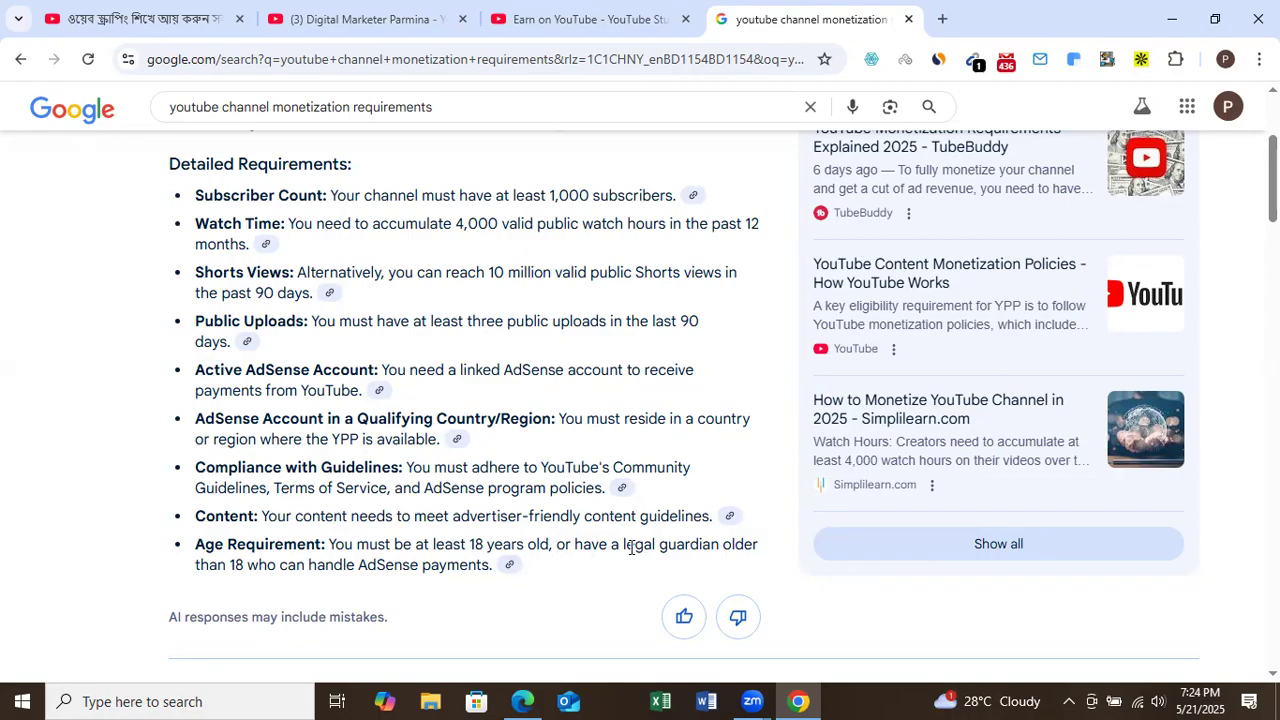
{"action": "left_click_drag", "start_coordinate": [628, 548], "coordinate": [745, 548]}
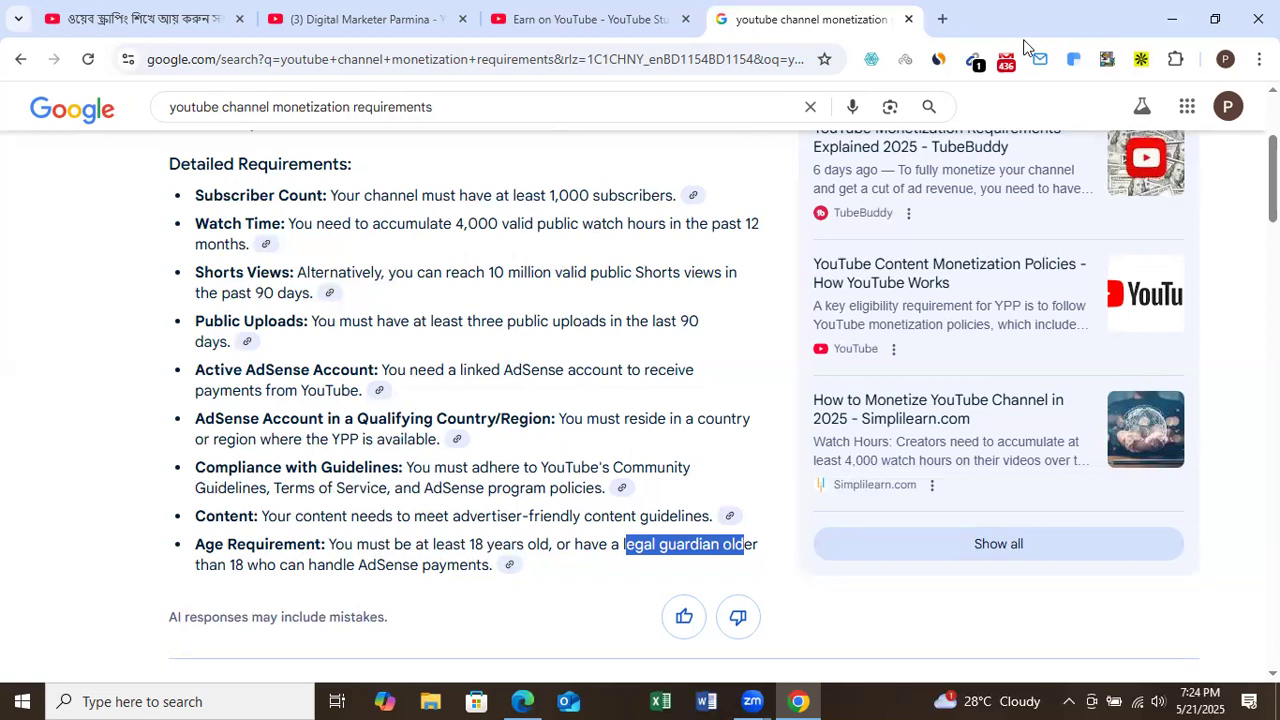
Return to YouTube Studio, view the channel customization profile, and browse the audio library's music tracks and filter options.
{"action": "left_click", "coordinate": [607, 39]}
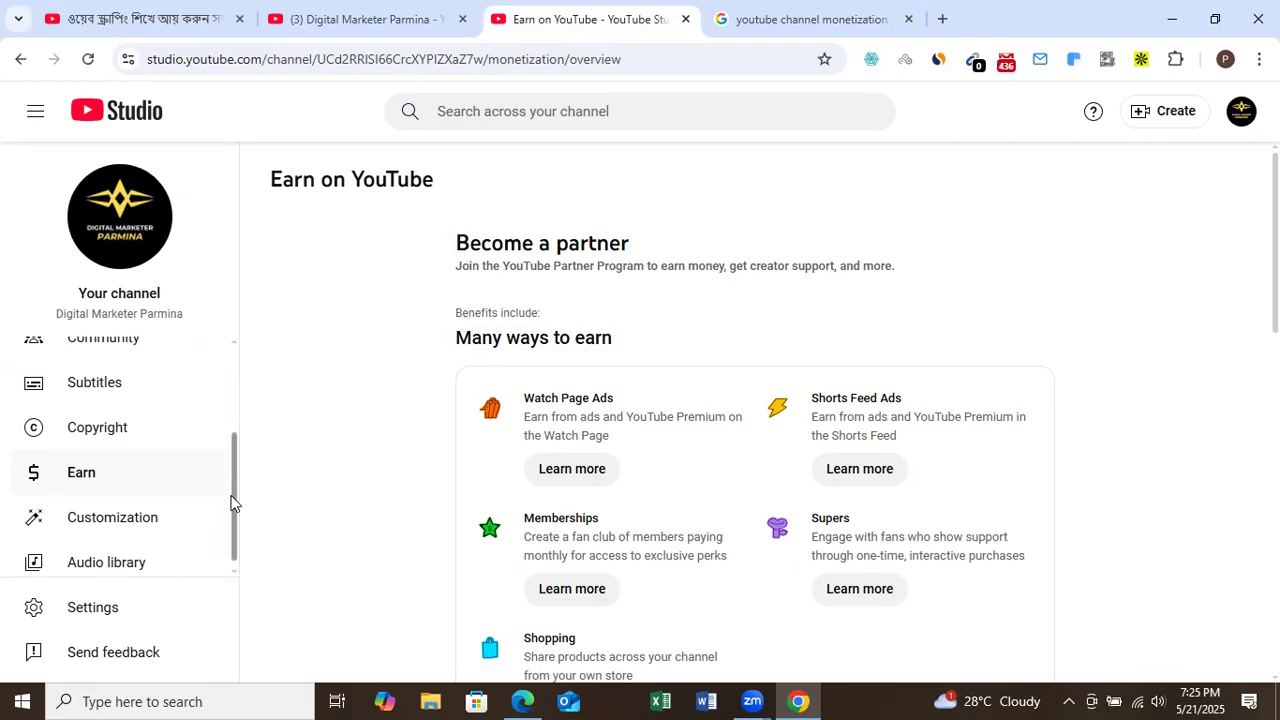
{"action": "left_click", "coordinate": [118, 522]}
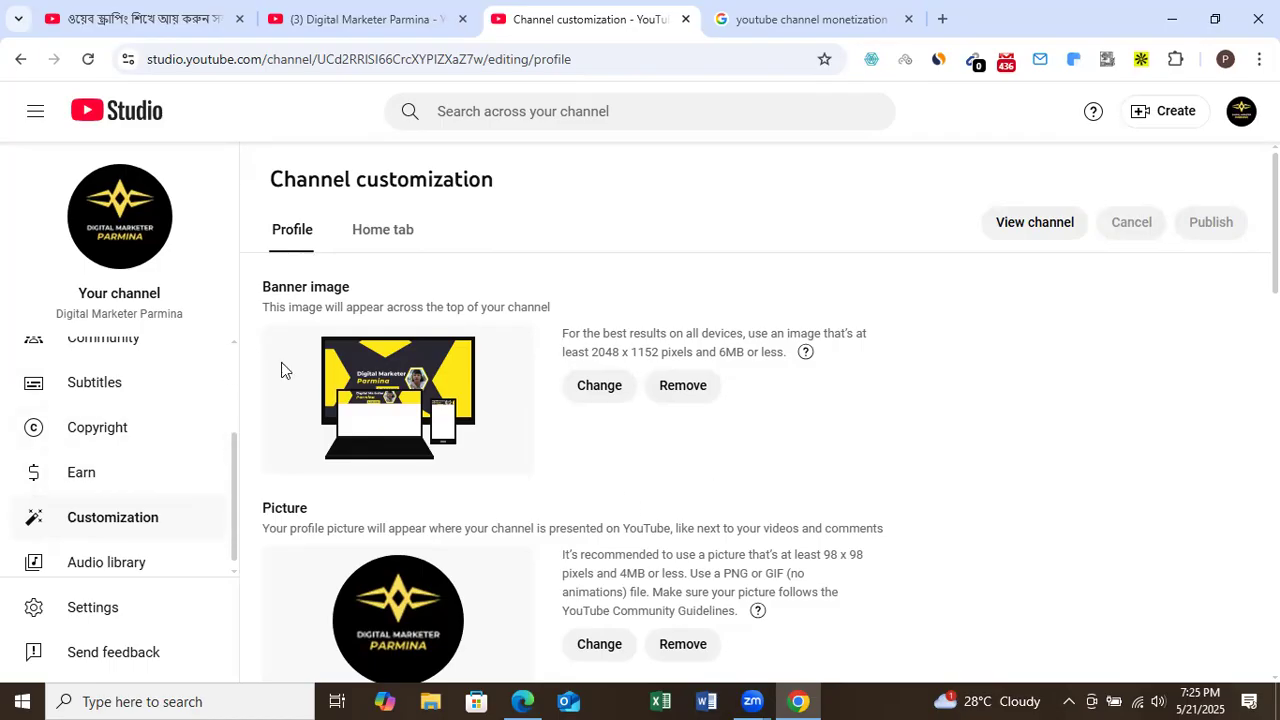
{"action": "left_click", "coordinate": [114, 571]}
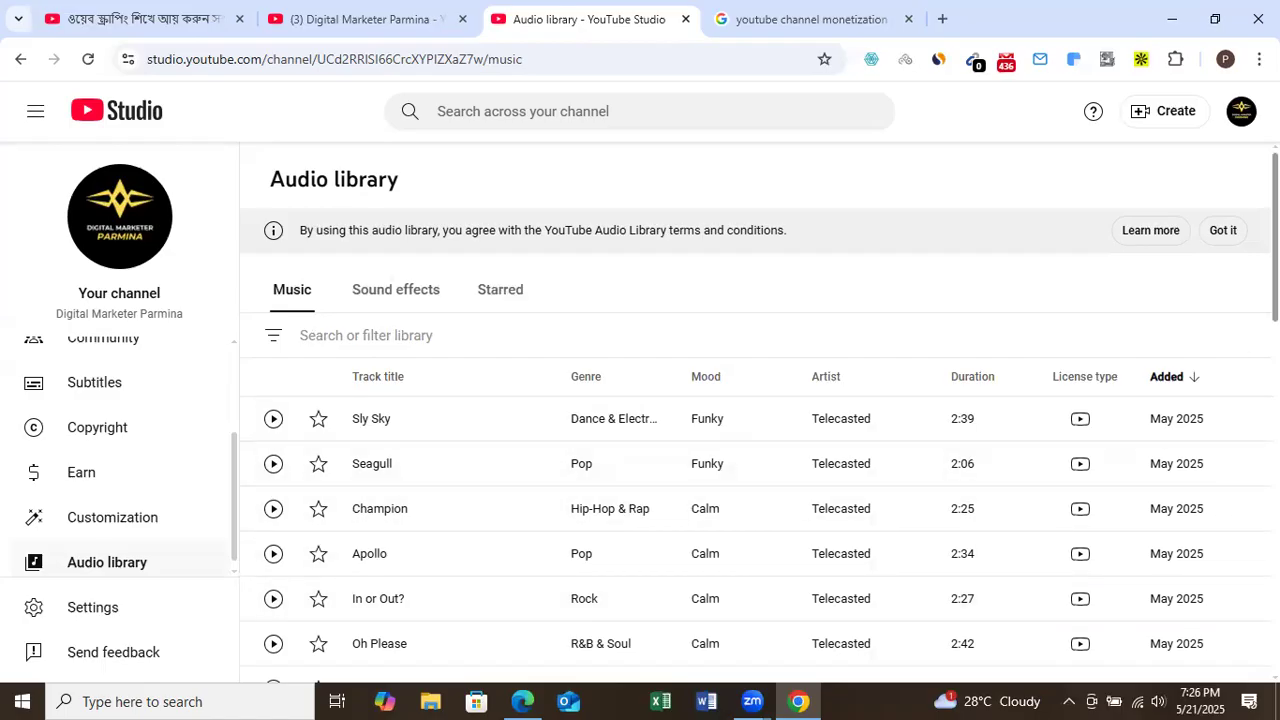
{"action": "scroll", "coordinate": [759, 420], "scroll_direction": "down", "scroll_amount": 7}
{"action": "scroll", "coordinate": [759, 420], "scroll_direction": "down", "scroll_amount": 4}
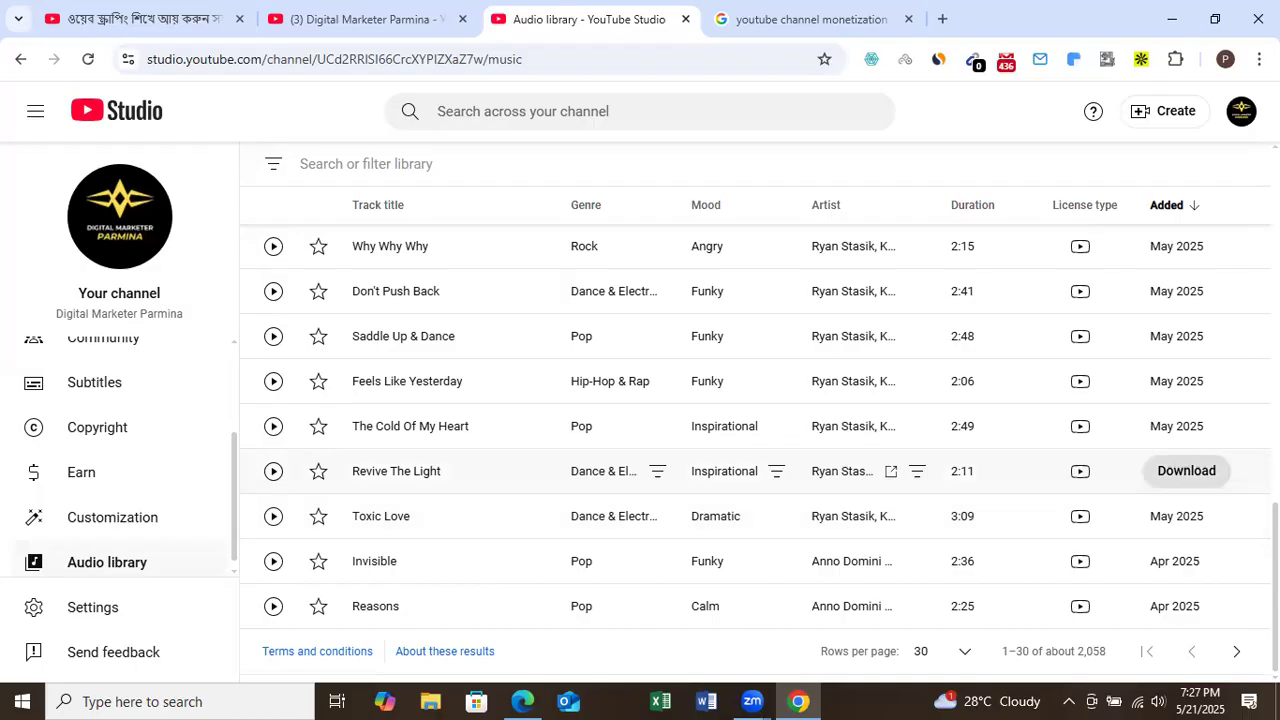
{"action": "scroll", "coordinate": [760, 470], "scroll_direction": "up", "scroll_amount": 12}
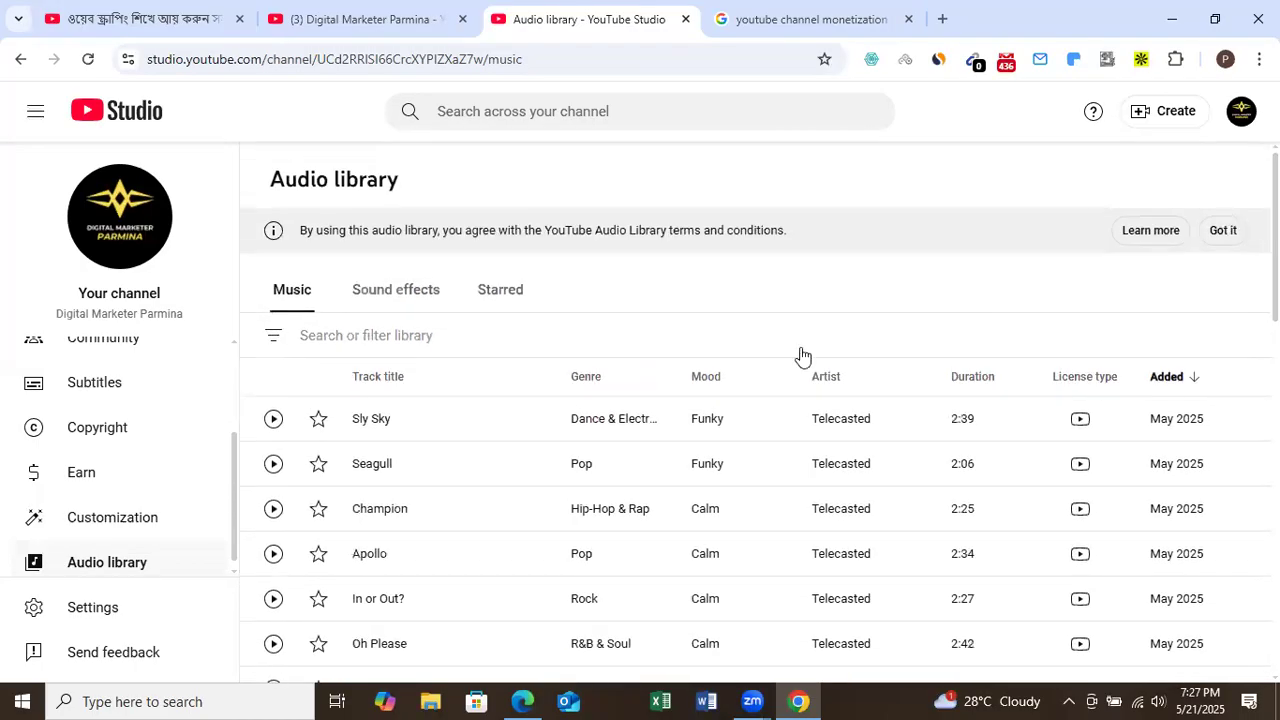
{"action": "left_click", "coordinate": [346, 338]}
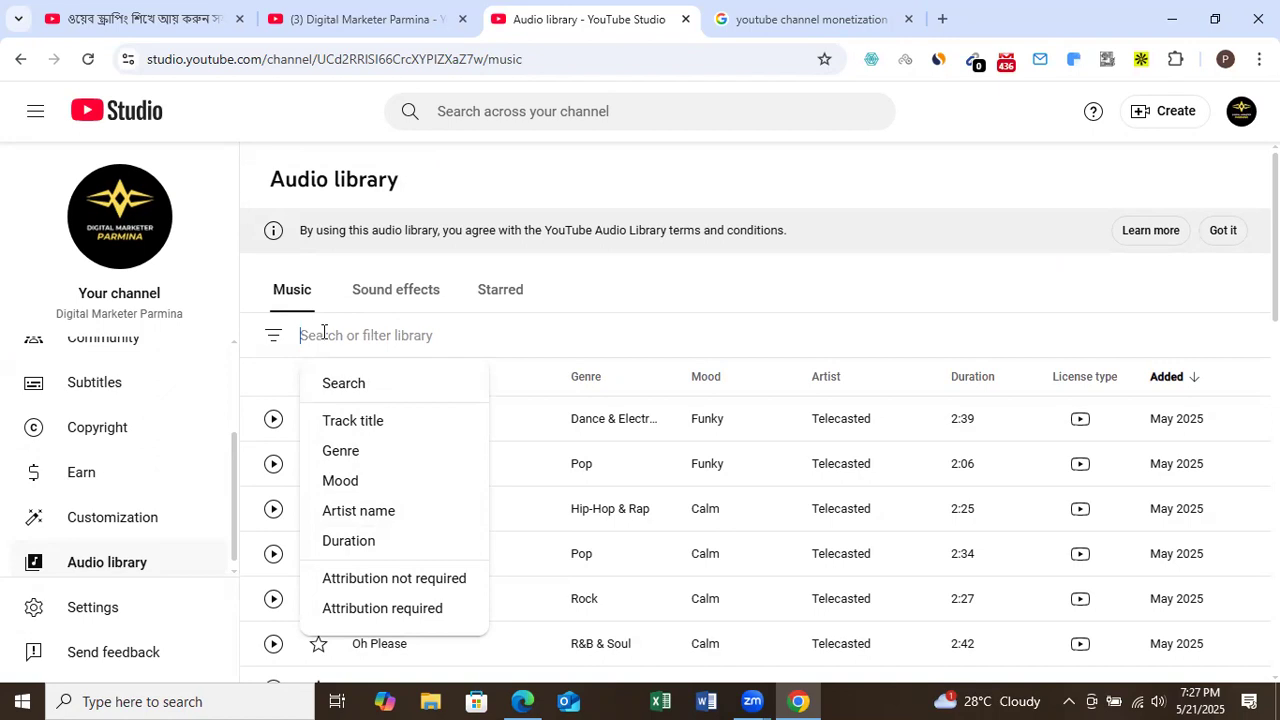
Browse the audio library's sound effects list with its download options, and return to the music list.
{"action": "left_click", "coordinate": [405, 301]}
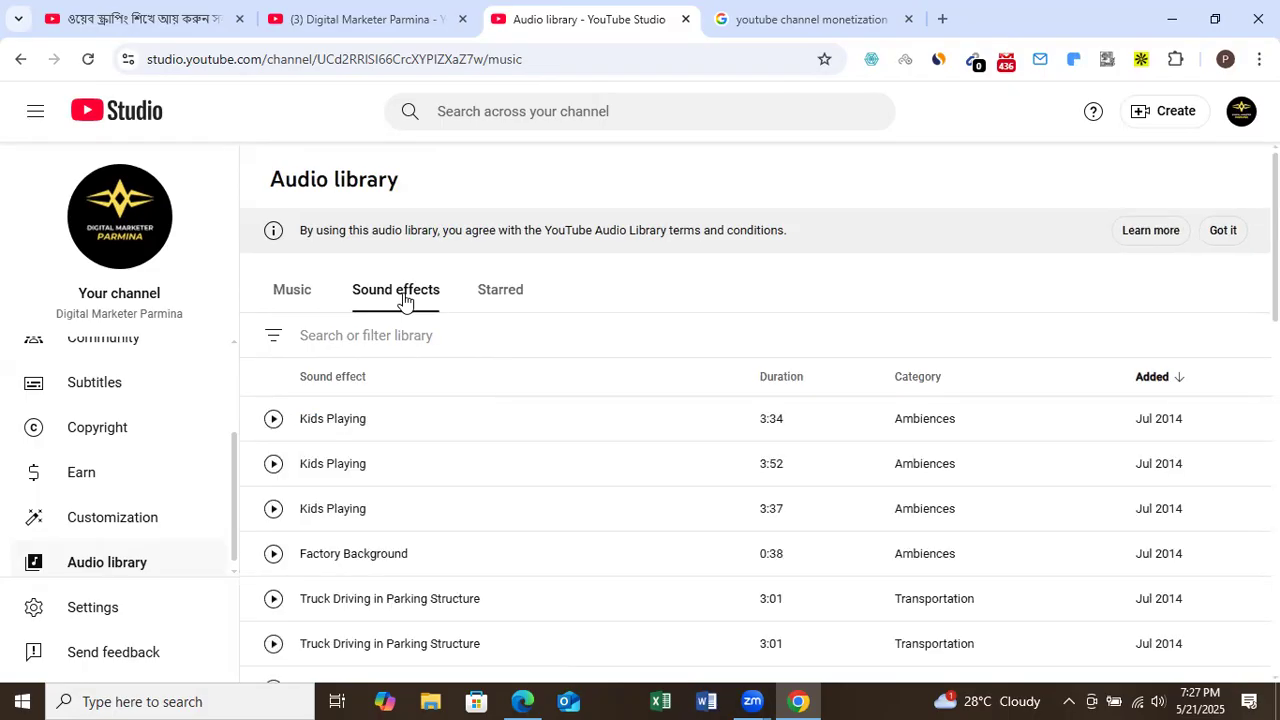
{"action": "mouse_move", "coordinate": [323, 406]}
{"action": "scroll", "coordinate": [760, 420], "scroll_direction": "down", "scroll_amount": 6}
{"action": "scroll", "coordinate": [760, 450], "scroll_direction": "down", "scroll_amount": 5}
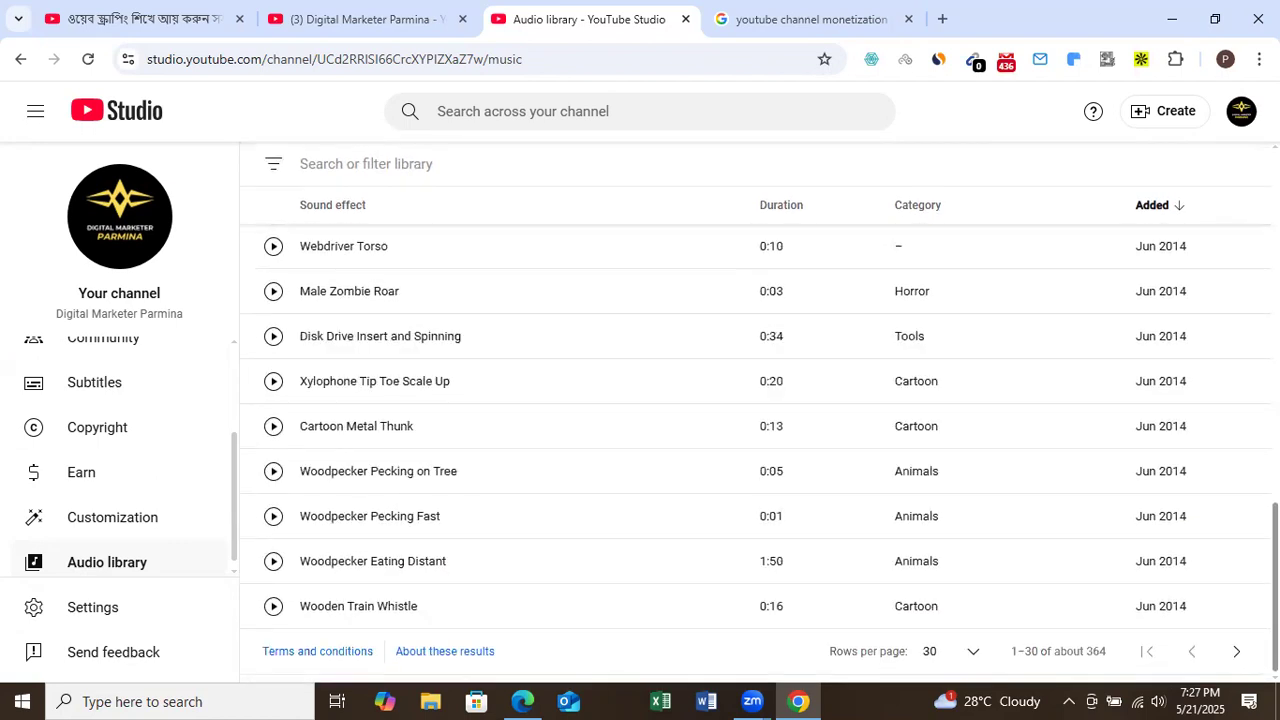
{"action": "mouse_move", "coordinate": [1140, 400]}
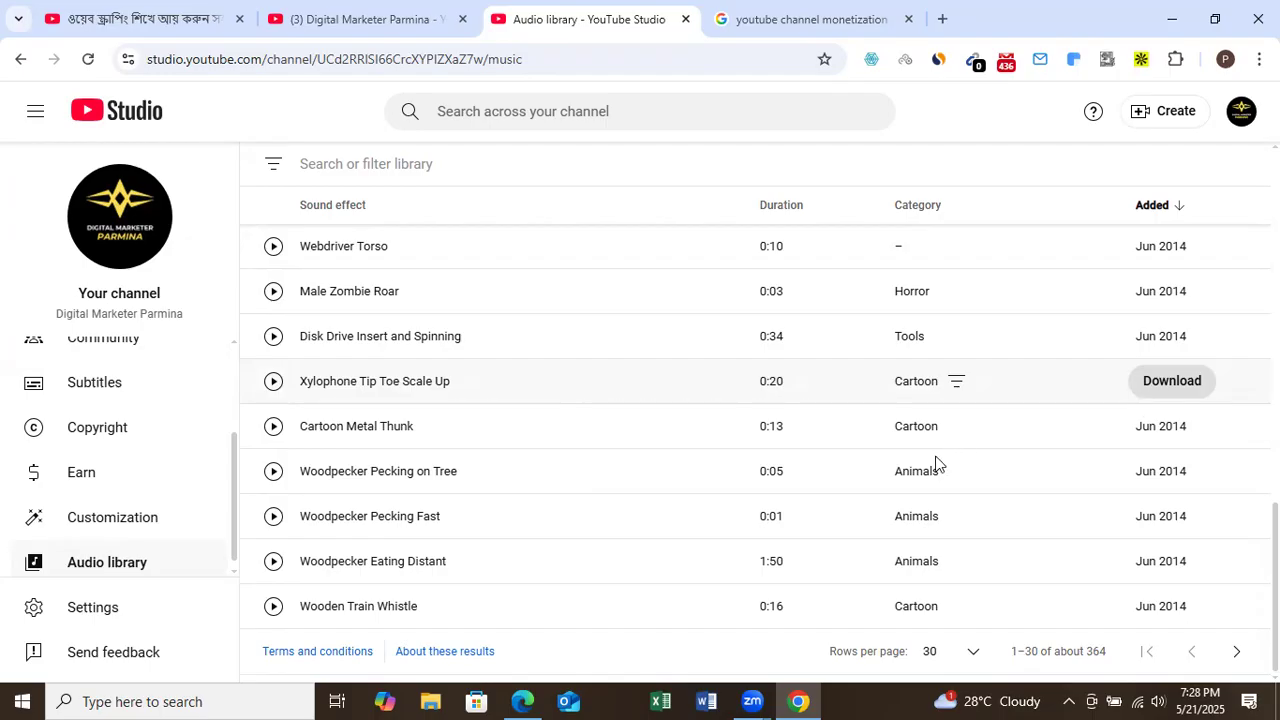
{"action": "mouse_move", "coordinate": [1180, 520]}
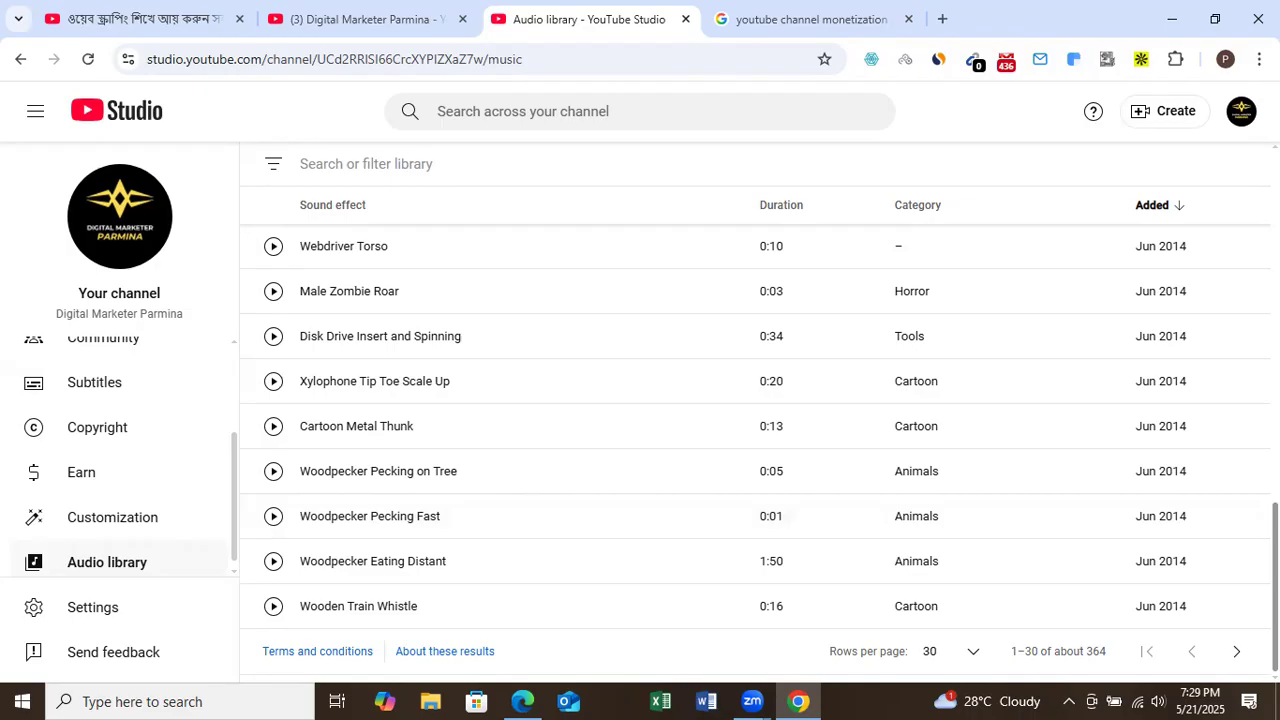
{"action": "scroll", "coordinate": [755, 420], "scroll_direction": "up", "scroll_amount": 12}
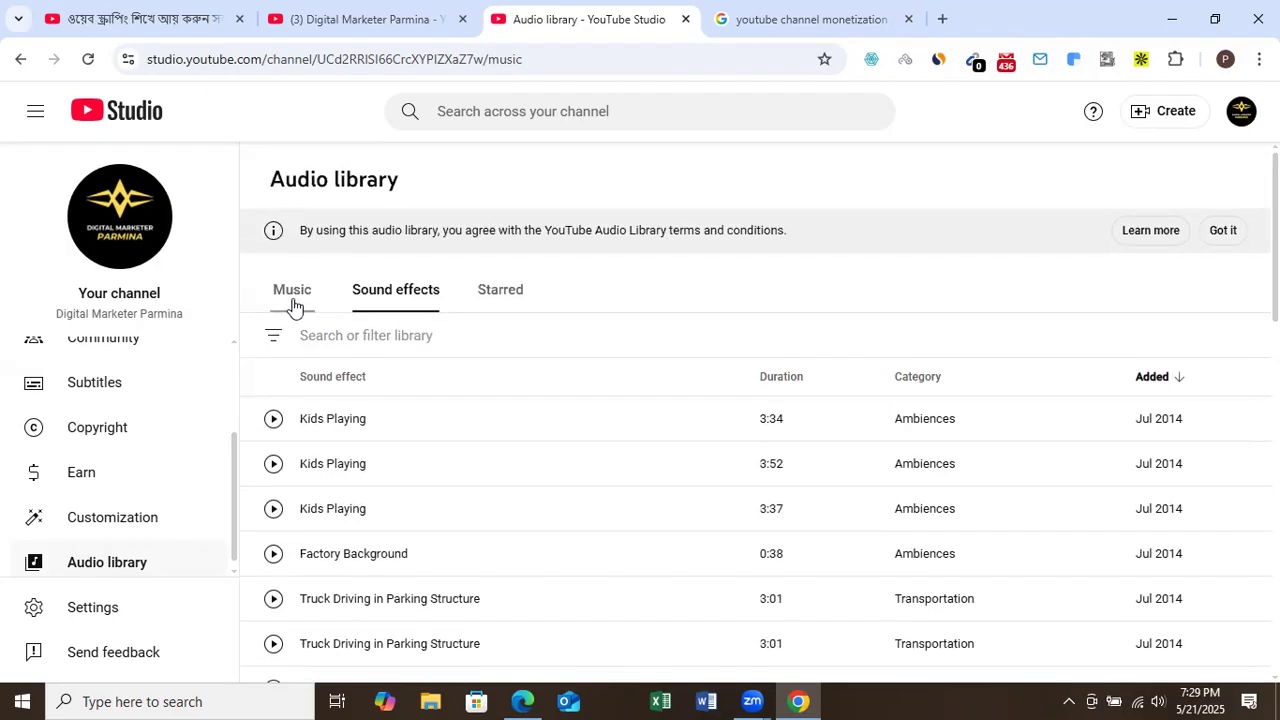
{"action": "left_click", "coordinate": [1148, 430]}
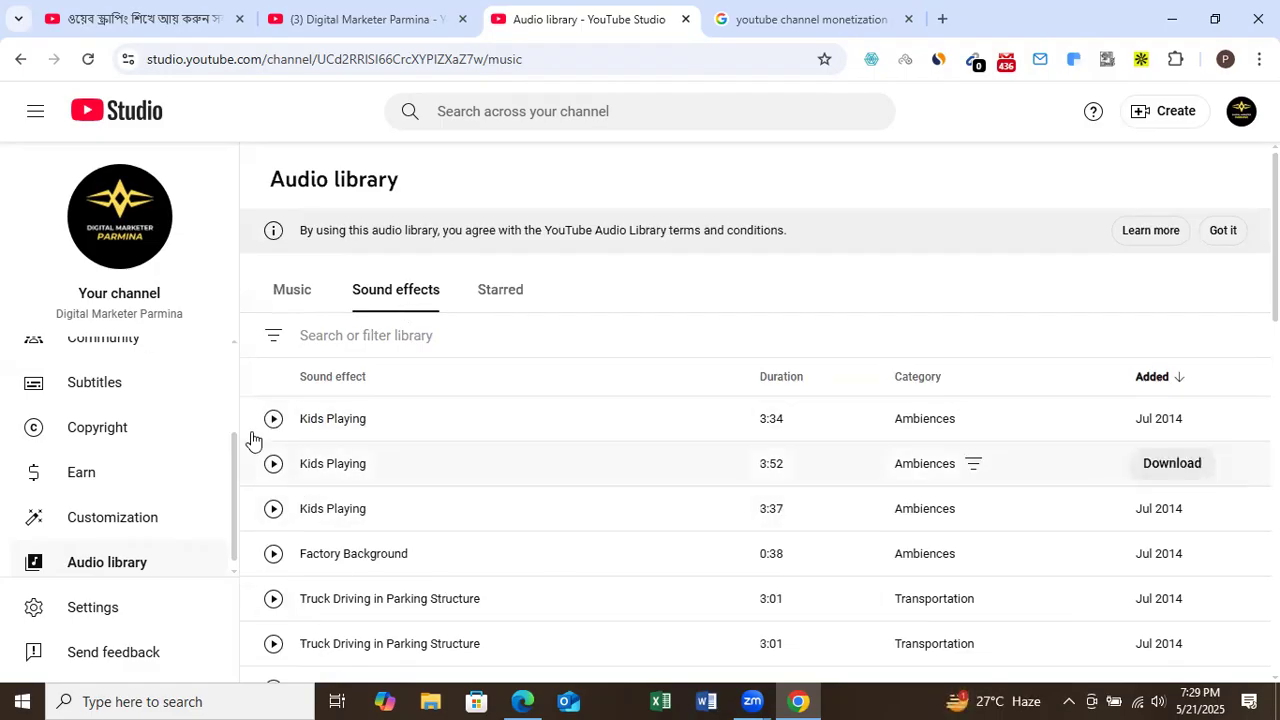
{"action": "left_click", "coordinate": [286, 292]}
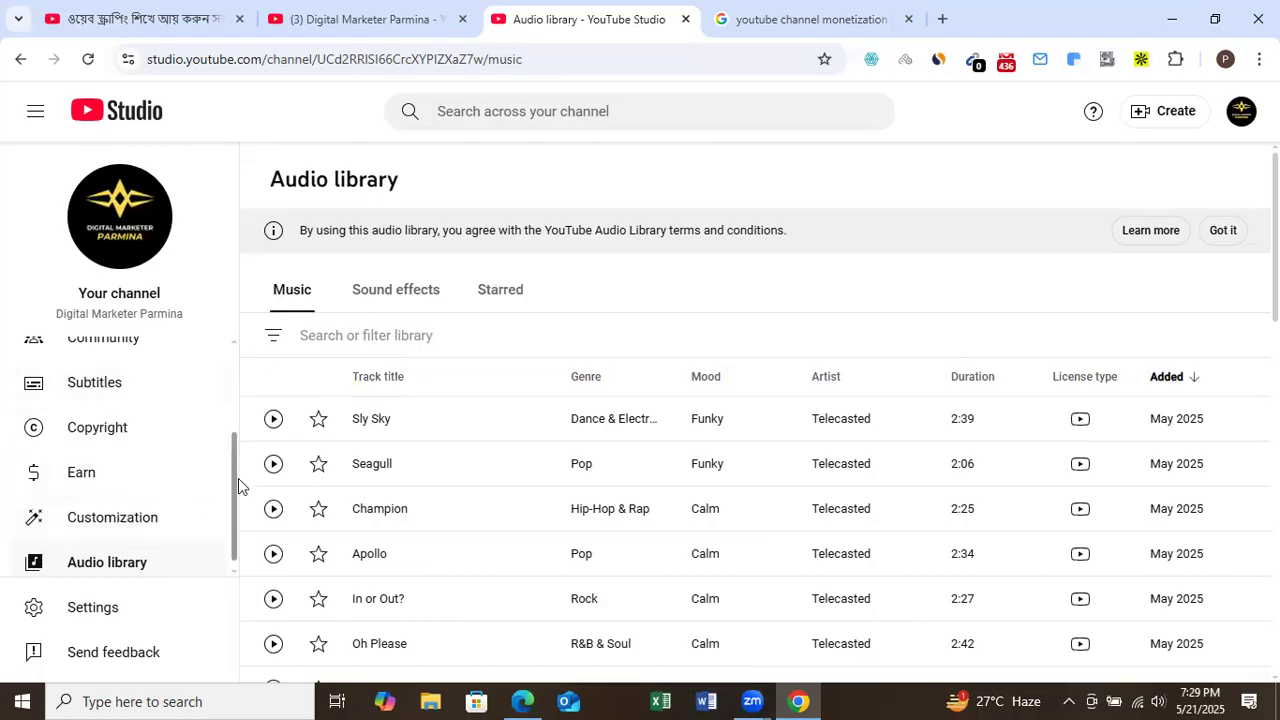
Open the channel's basic info settings and set the country of residence to Bangladesh.
{"action": "scroll", "coordinate": [229, 501], "scroll_direction": "down", "scroll_amount": 1}
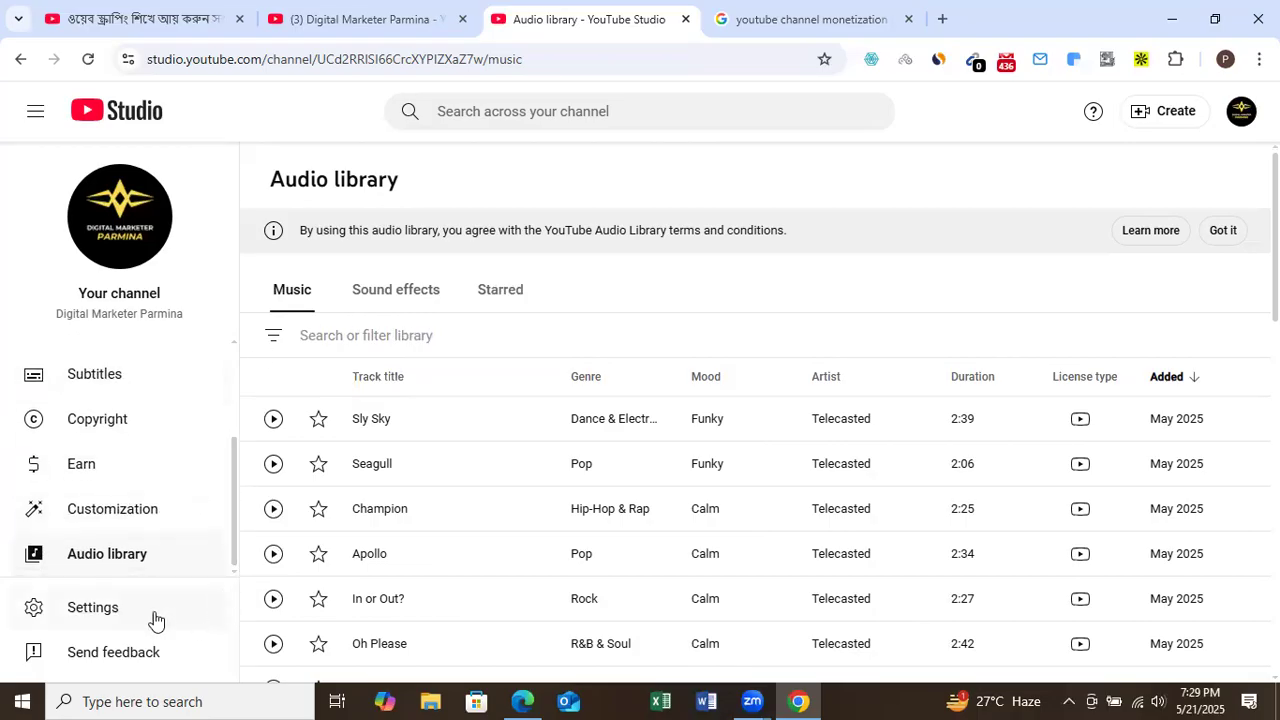
{"action": "left_click", "coordinate": [94, 608]}
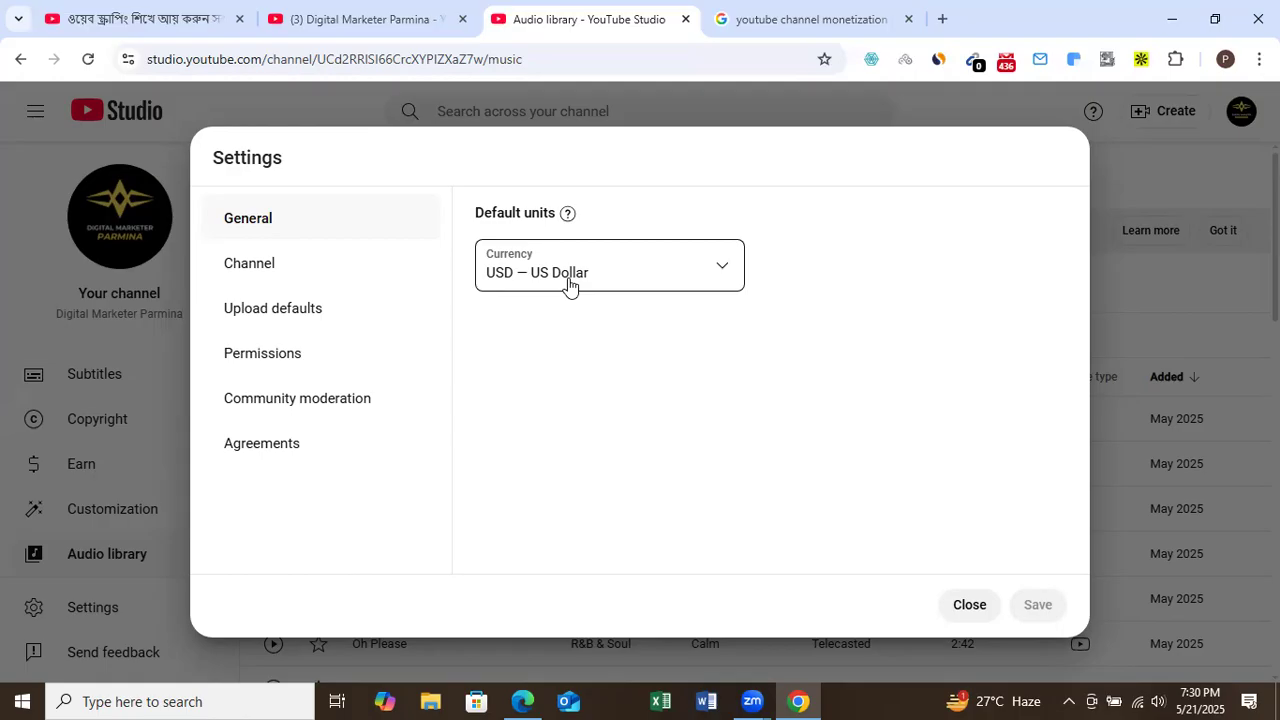
{"action": "left_click", "coordinate": [254, 268]}
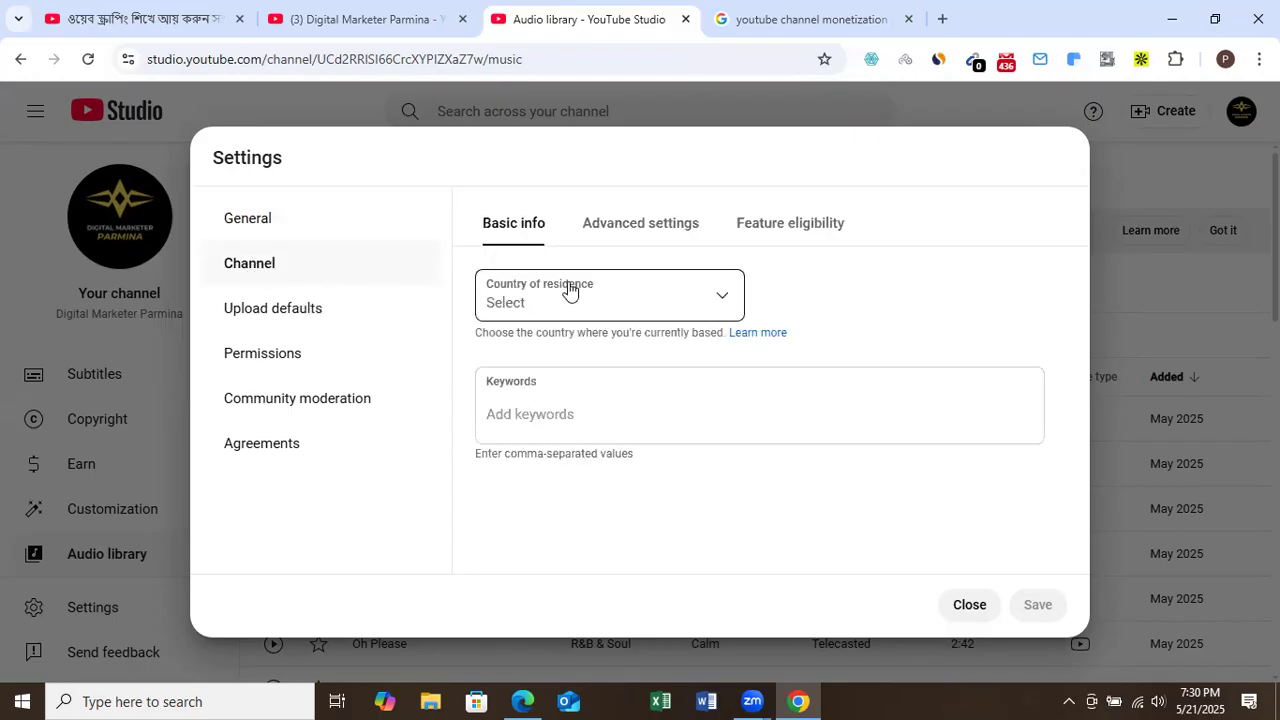
{"action": "left_click", "coordinate": [723, 302]}
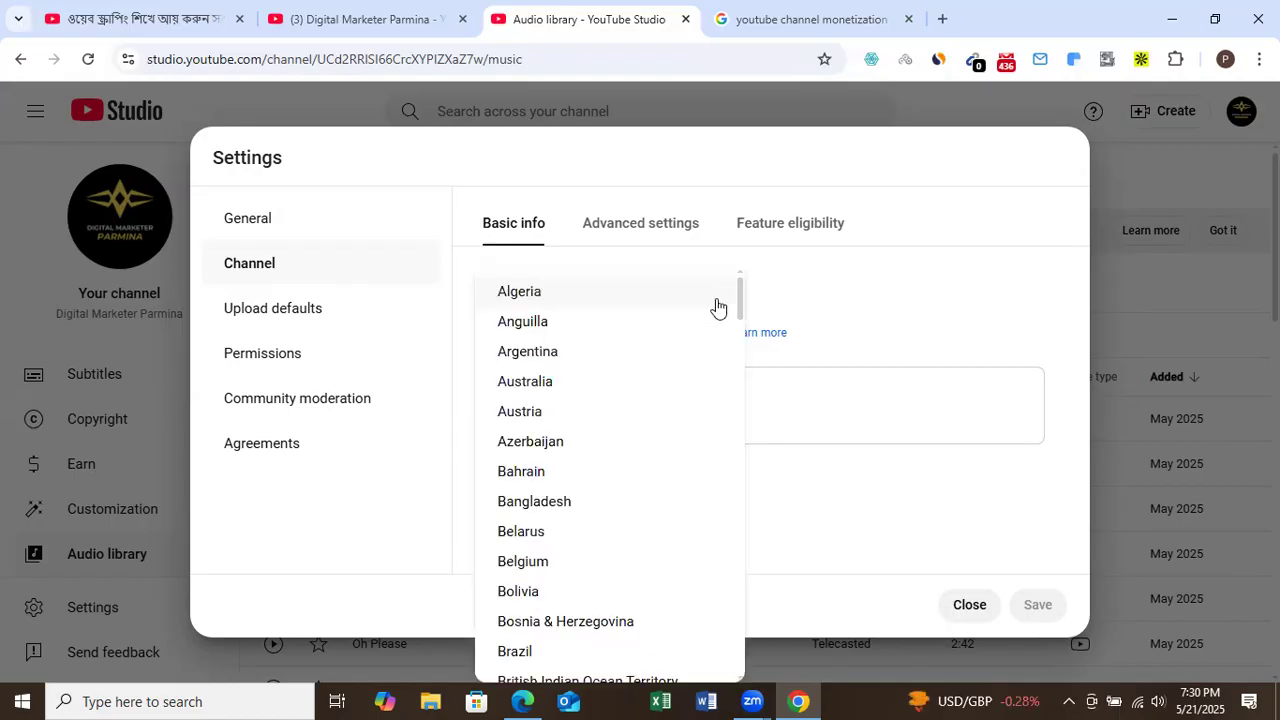
{"action": "scroll", "coordinate": [739, 305], "scroll_direction": "down", "scroll_amount": 2}
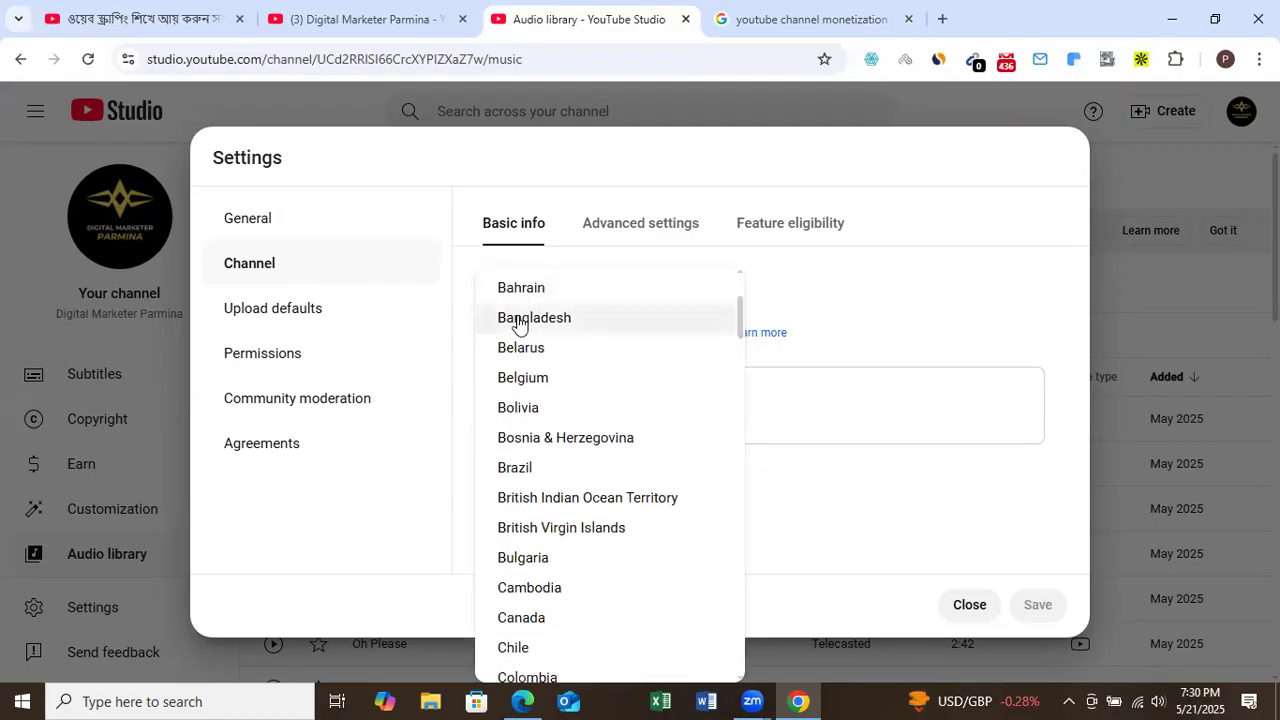
{"action": "left_click", "coordinate": [518, 318]}
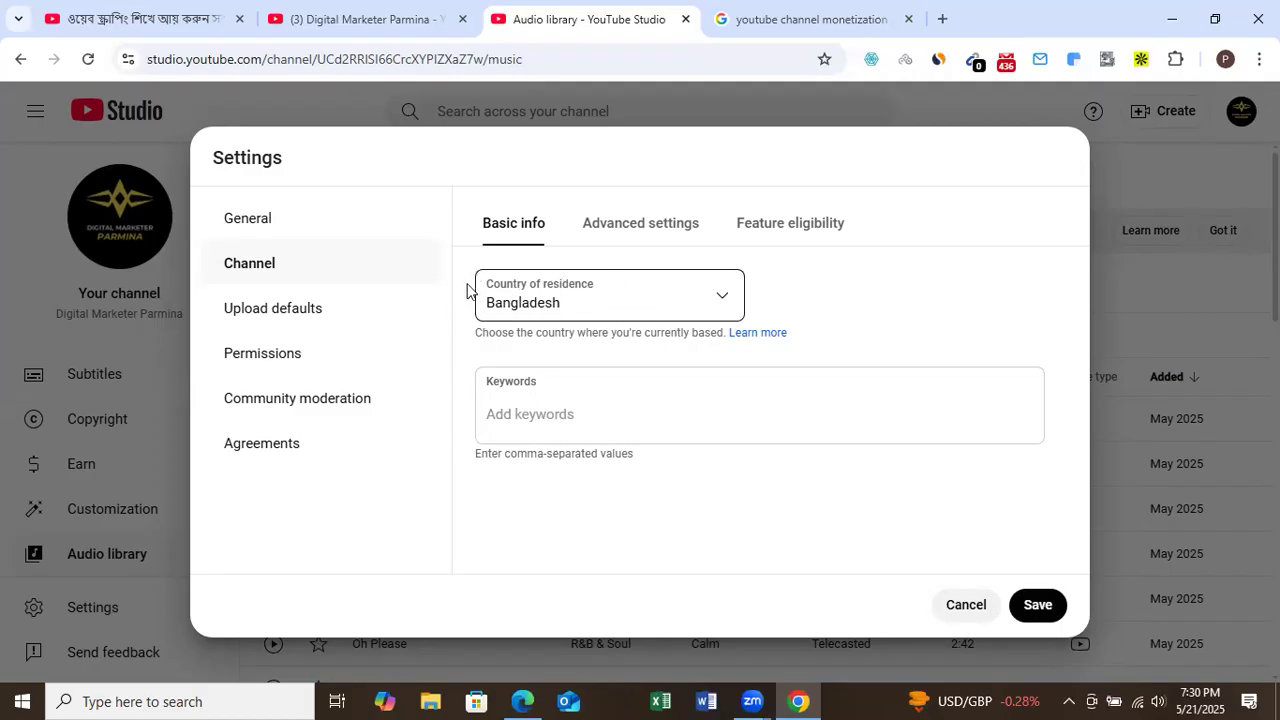
Add "Digital Marketing" and "Freelancing" as the channel's first keywords.
{"action": "left_click", "coordinate": [586, 401]}
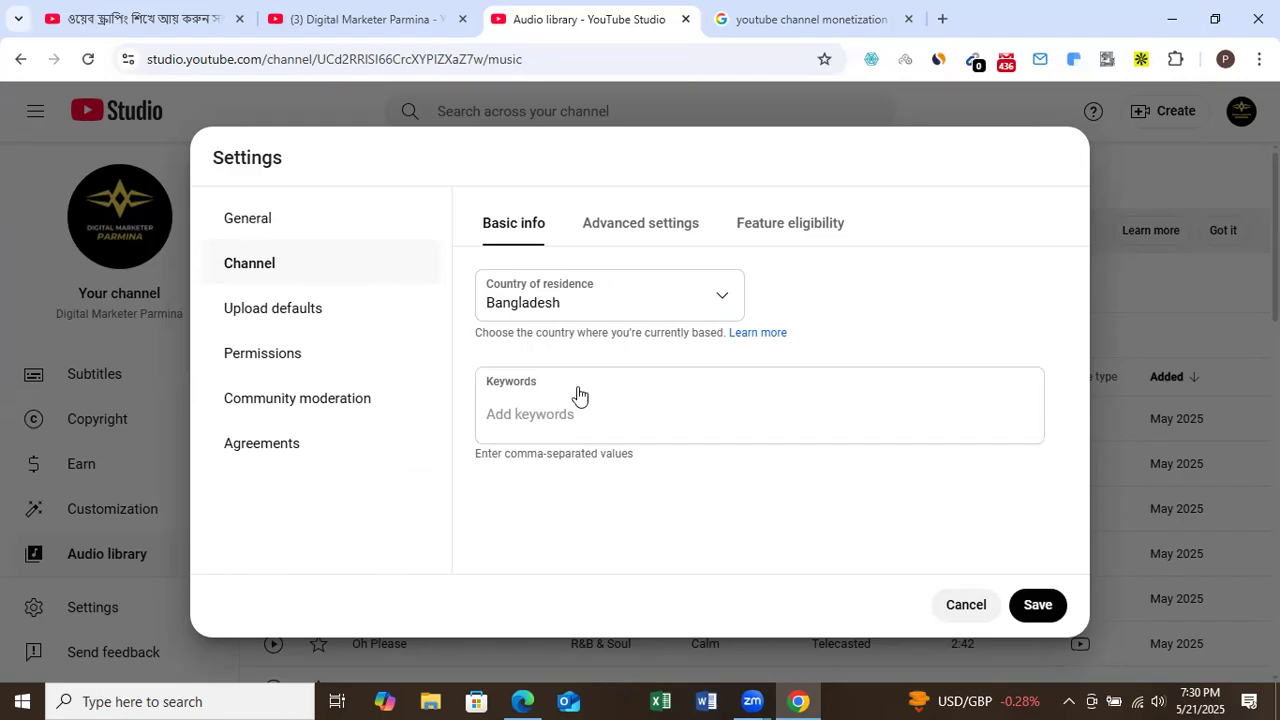
{"action": "left_click", "coordinate": [578, 413]}
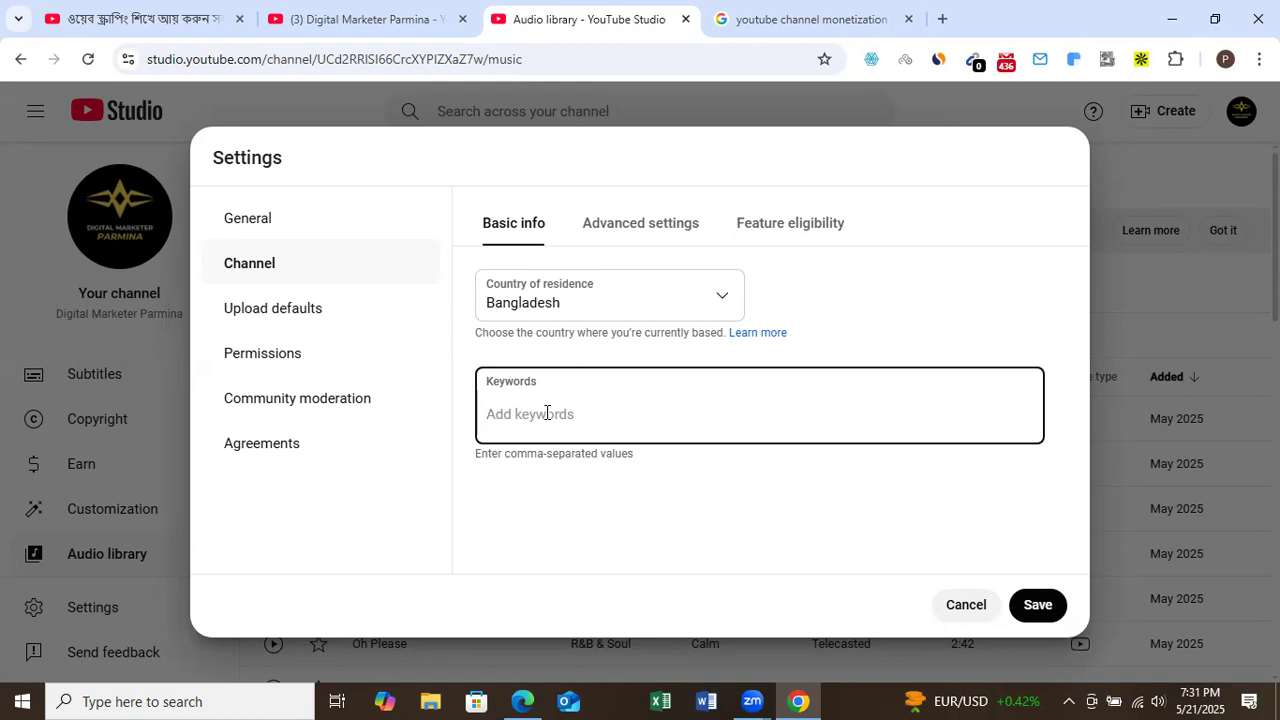
{"action": "type", "text": "Digital Marketing"}
{"action": "key", "text": "Return"}
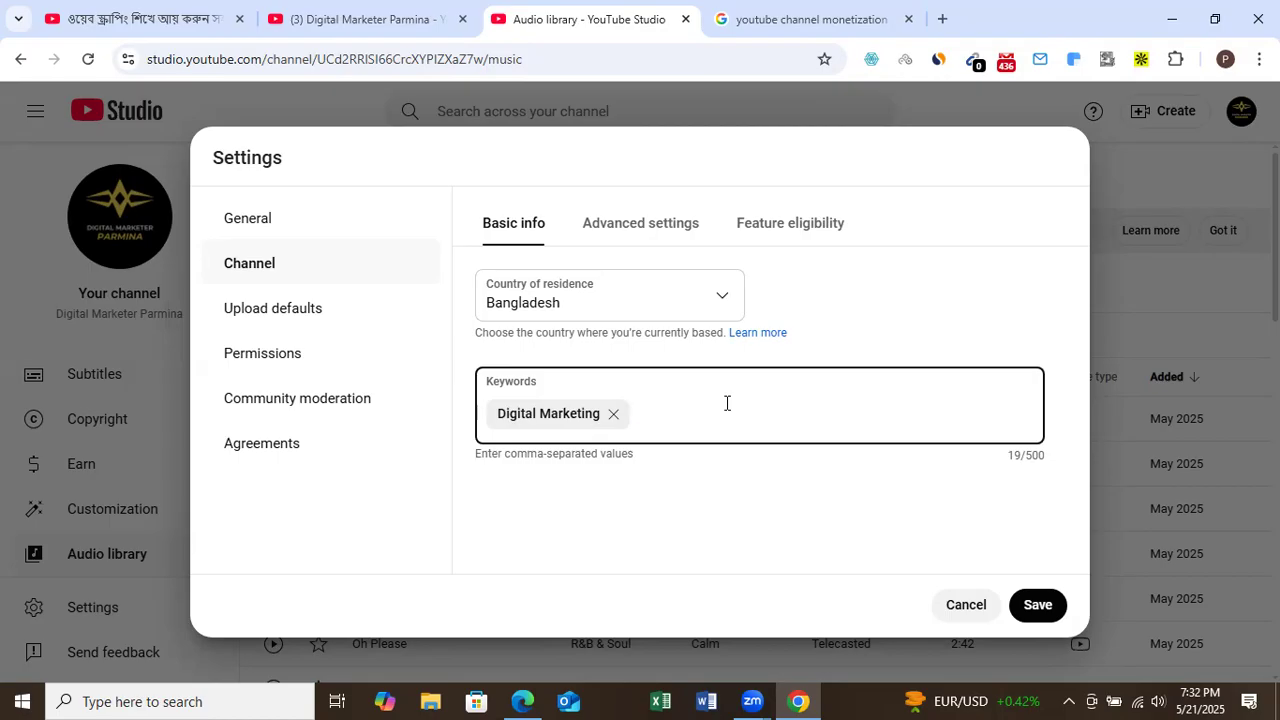
{"action": "type", "text": "Freelancing"}
{"action": "key", "text": "Return"}
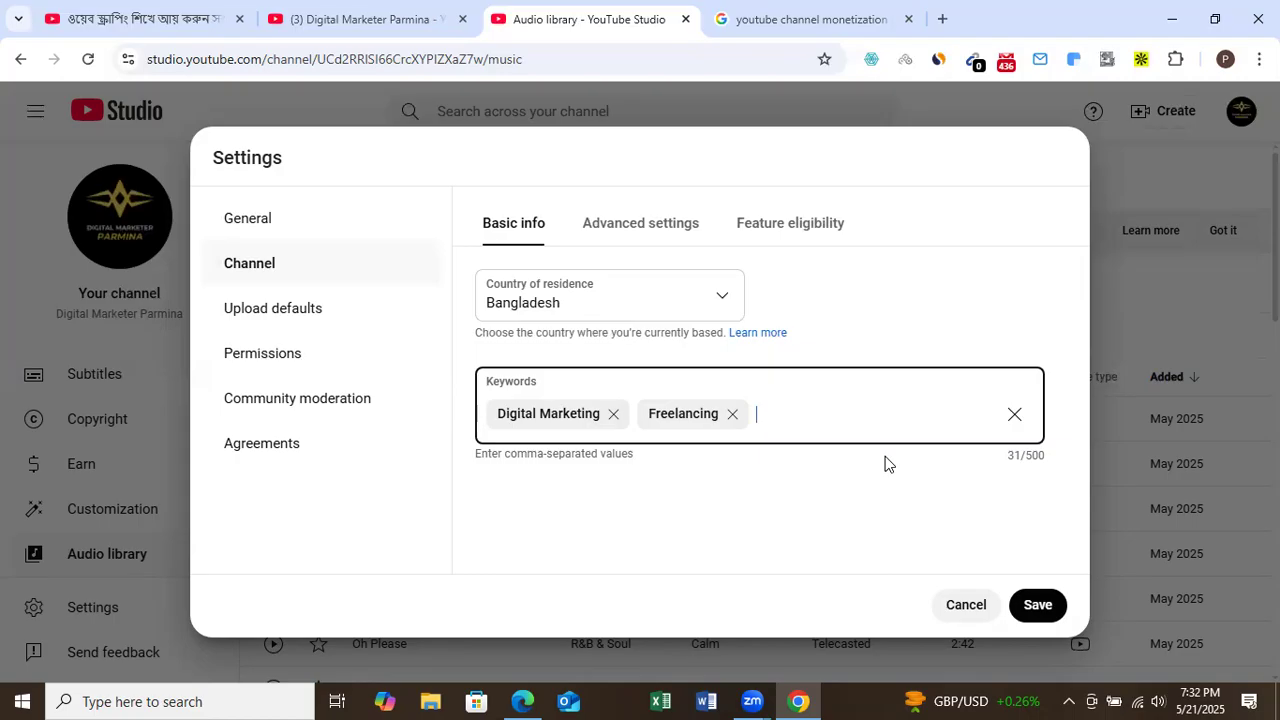
Add the channel keywords "freelance" and "social media marketing".
{"action": "type", "text": "freelan"}
{"action": "type", "text": "cs"}
{"action": "key", "text": "BackSpace"}
{"action": "type", "text": "e"}
{"action": "type", "text": ","}
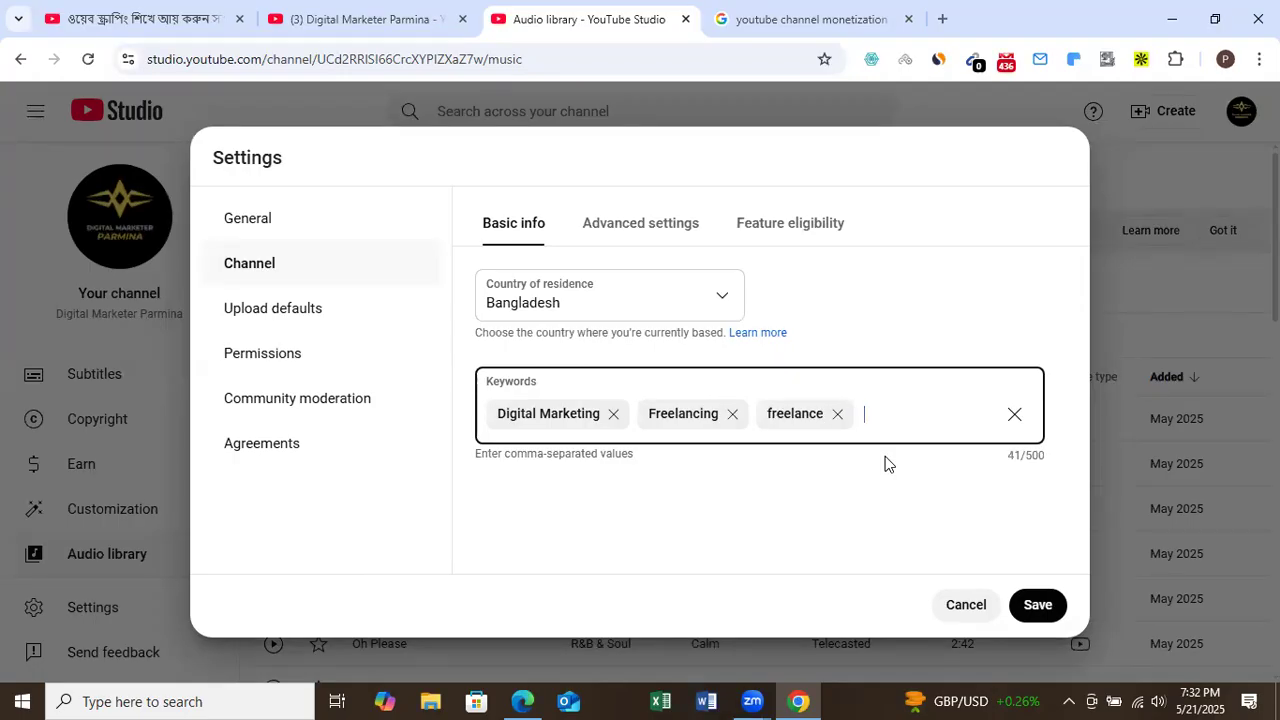
{"action": "type", "text": "social media mar"}
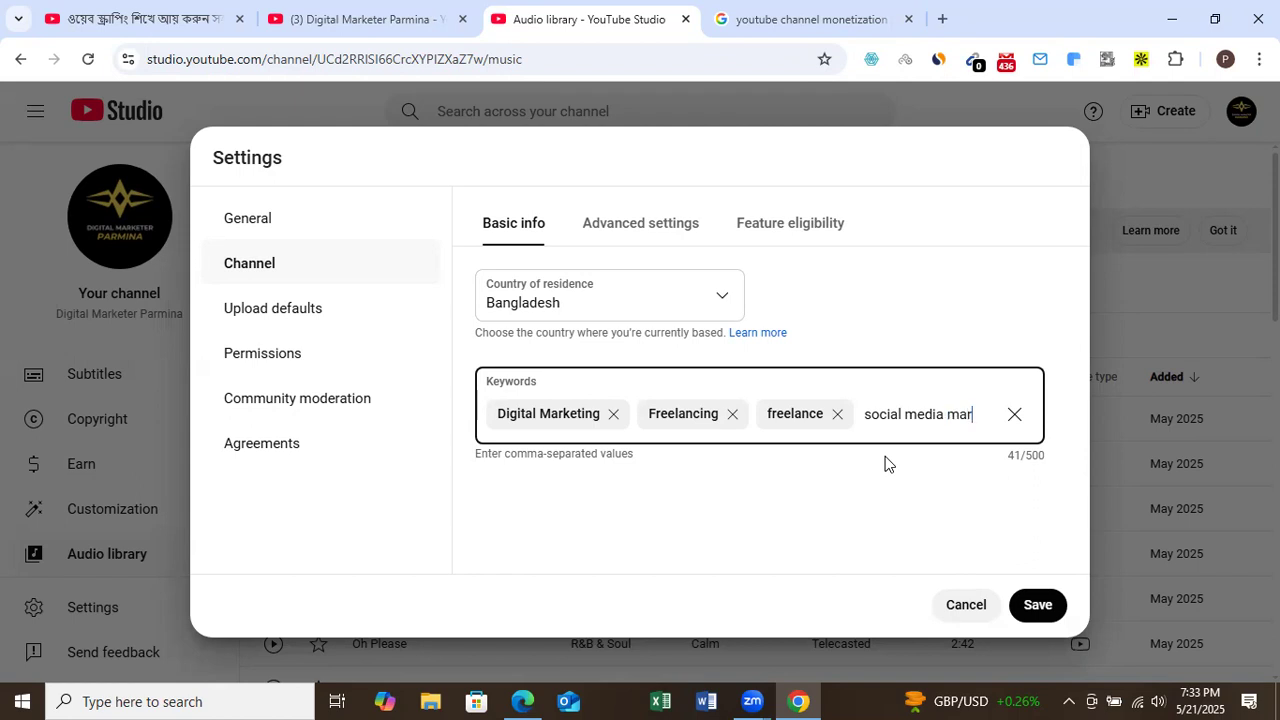
{"action": "type", "text": "keting"}
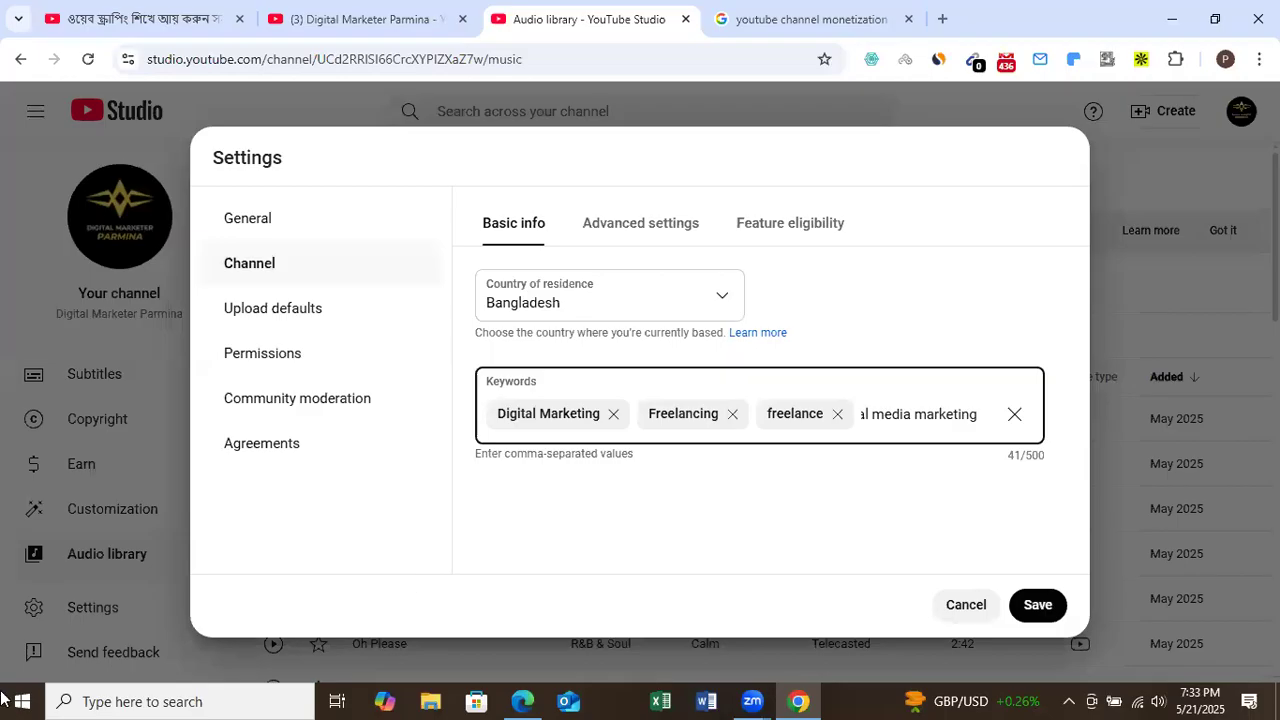
{"action": "key", "text": "Return"}
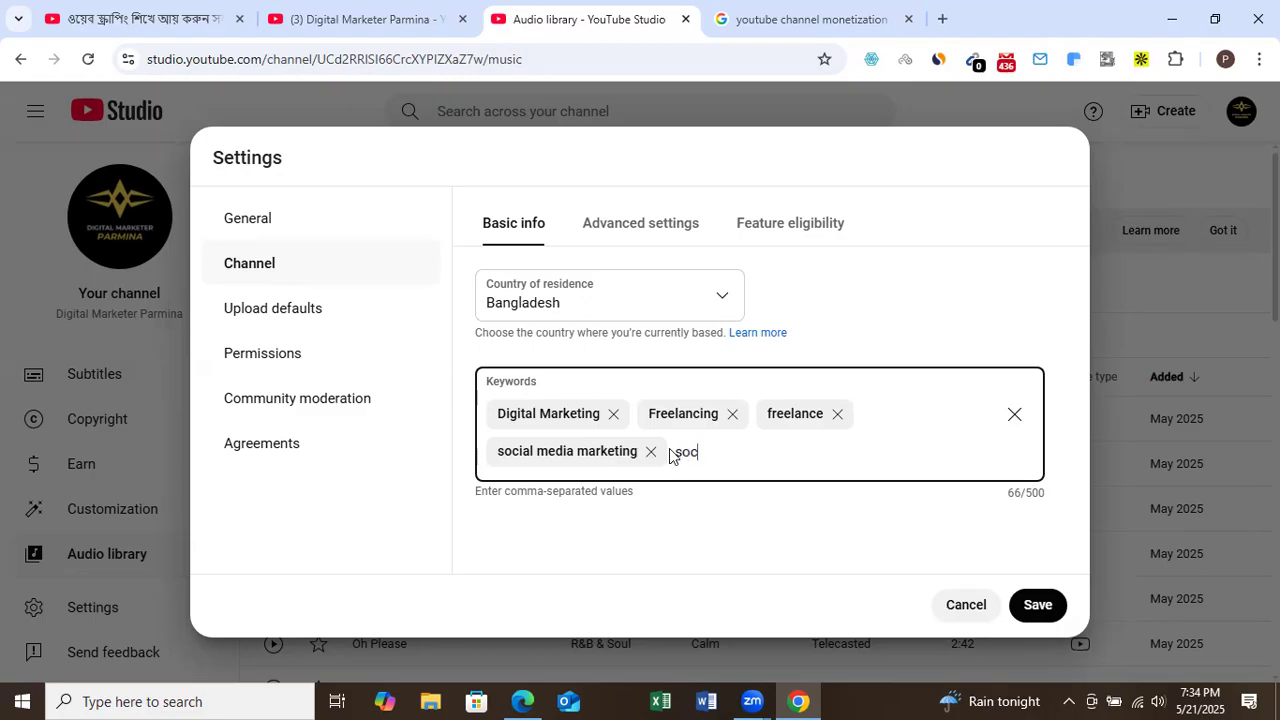
Add the channel keywords "social media management" and "social media advertising".
{"action": "type", "text": "ial m"}
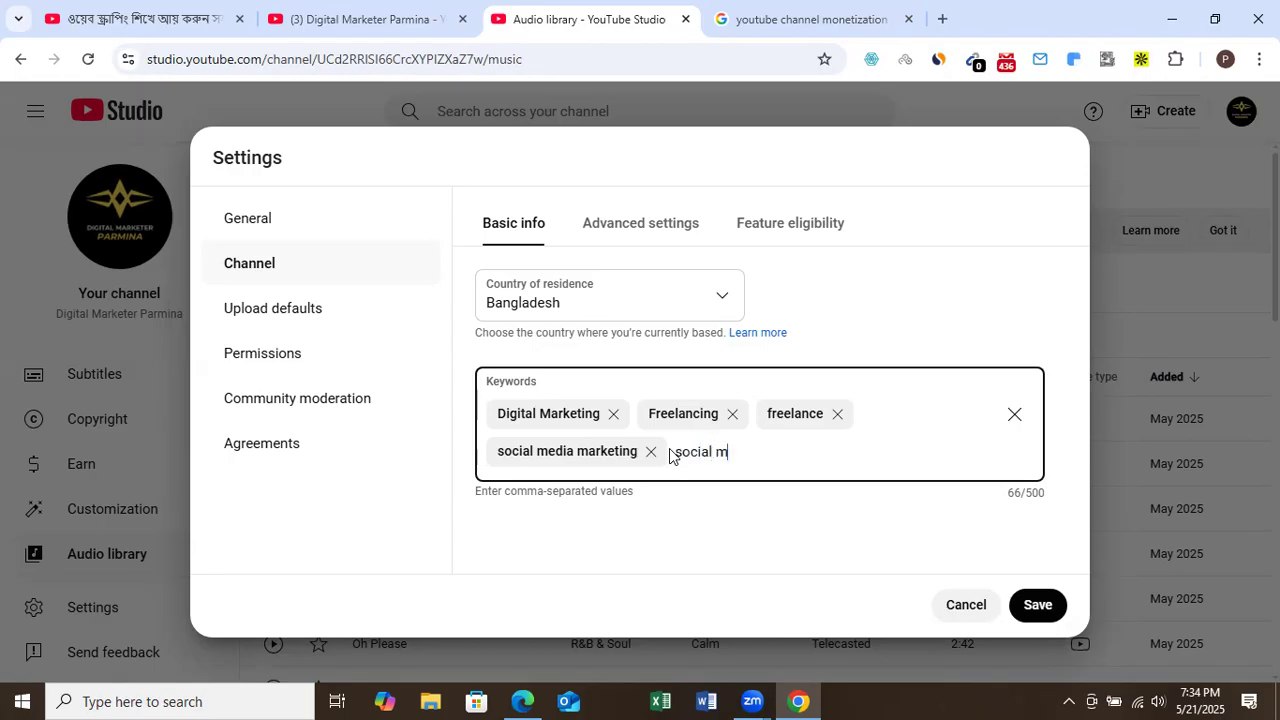
{"action": "type", "text": "edi"}
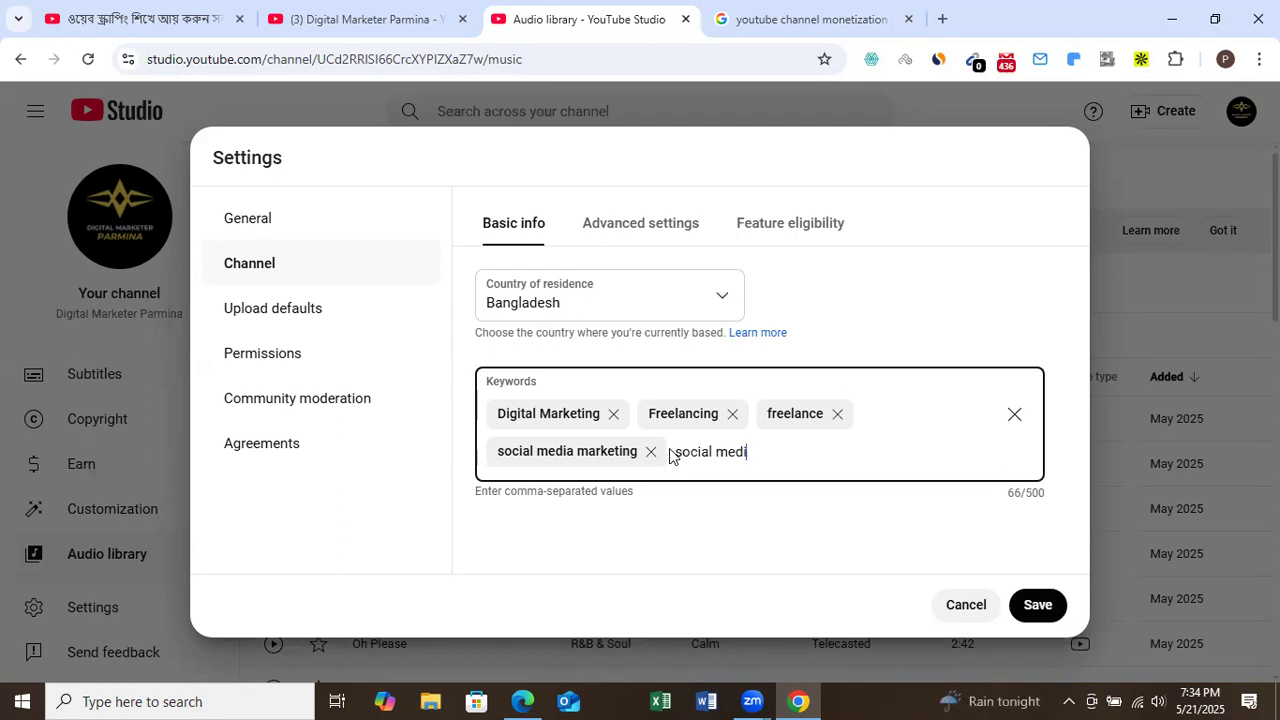
{"action": "type", "text": "a management"}
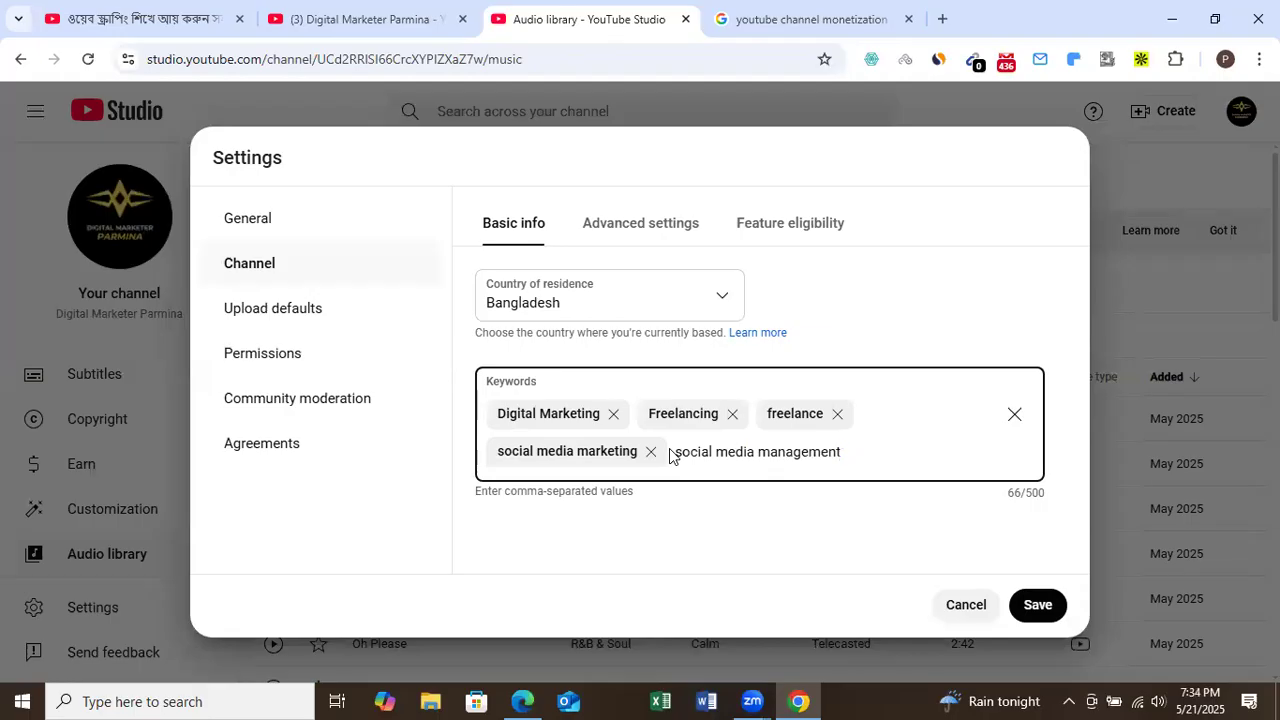
{"action": "type", "text": ",social"}
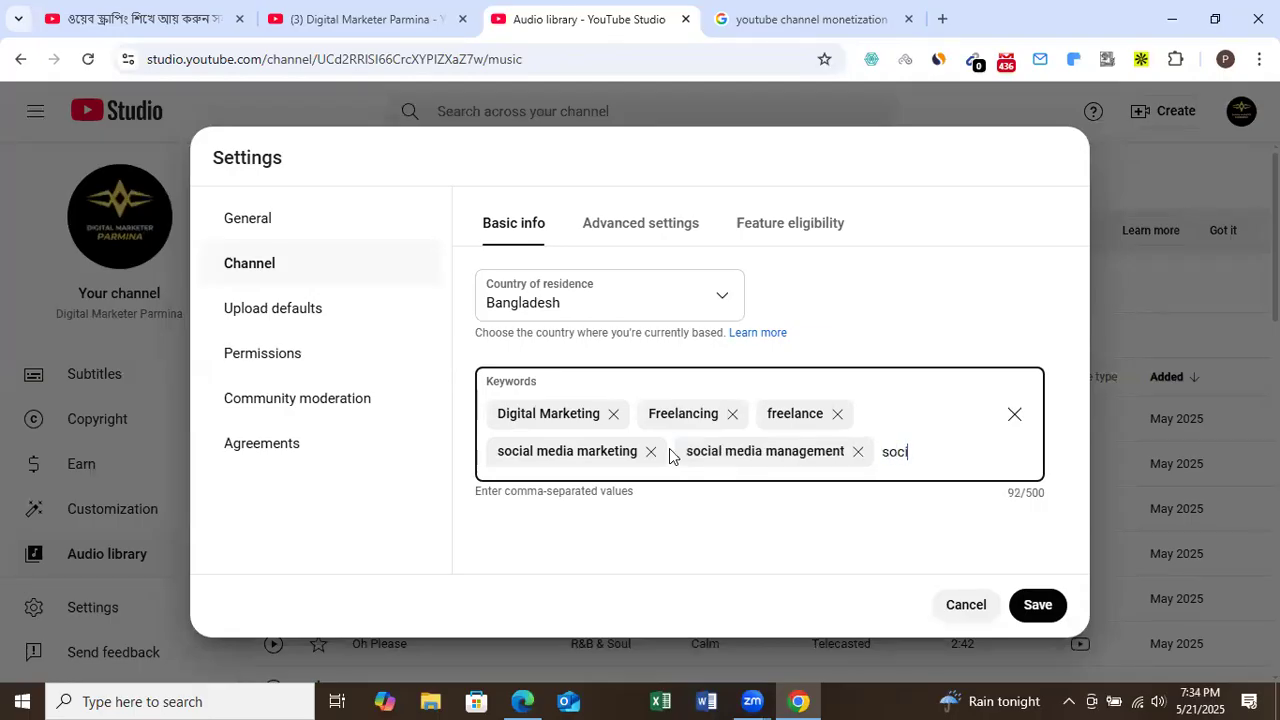
{"action": "type", "text": "media advertising"}
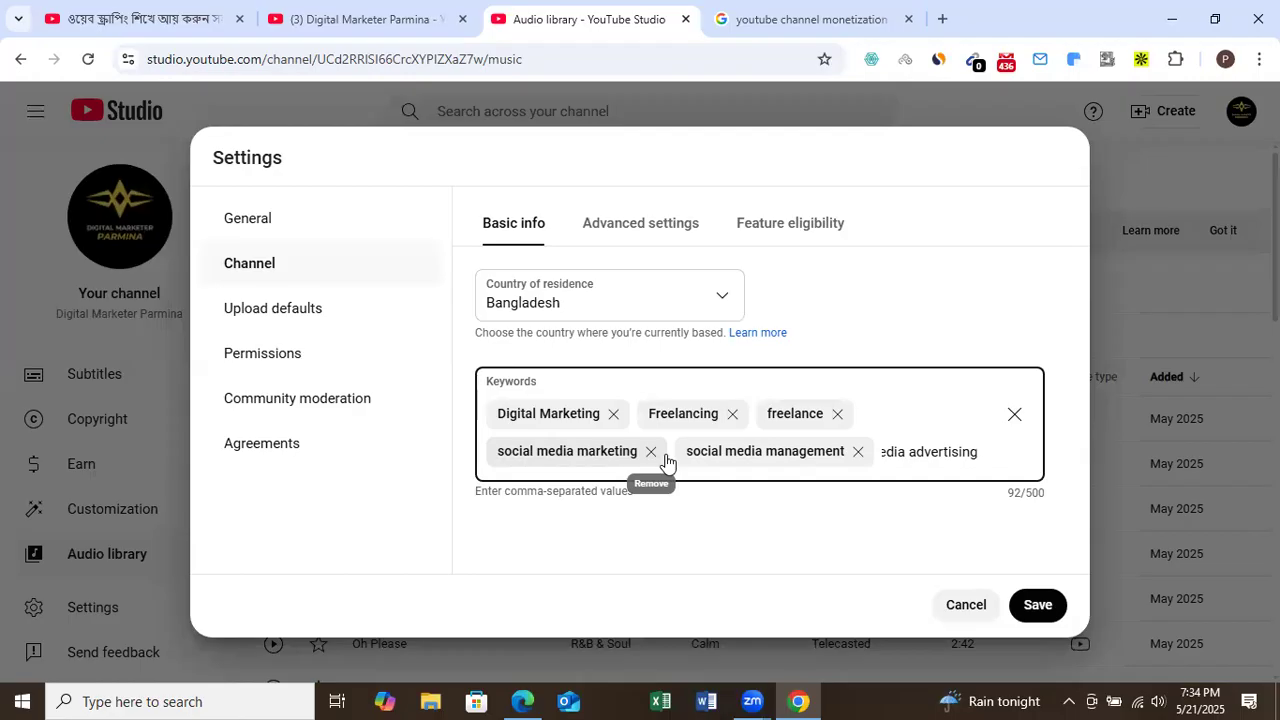
{"action": "key", "text": "Return"}
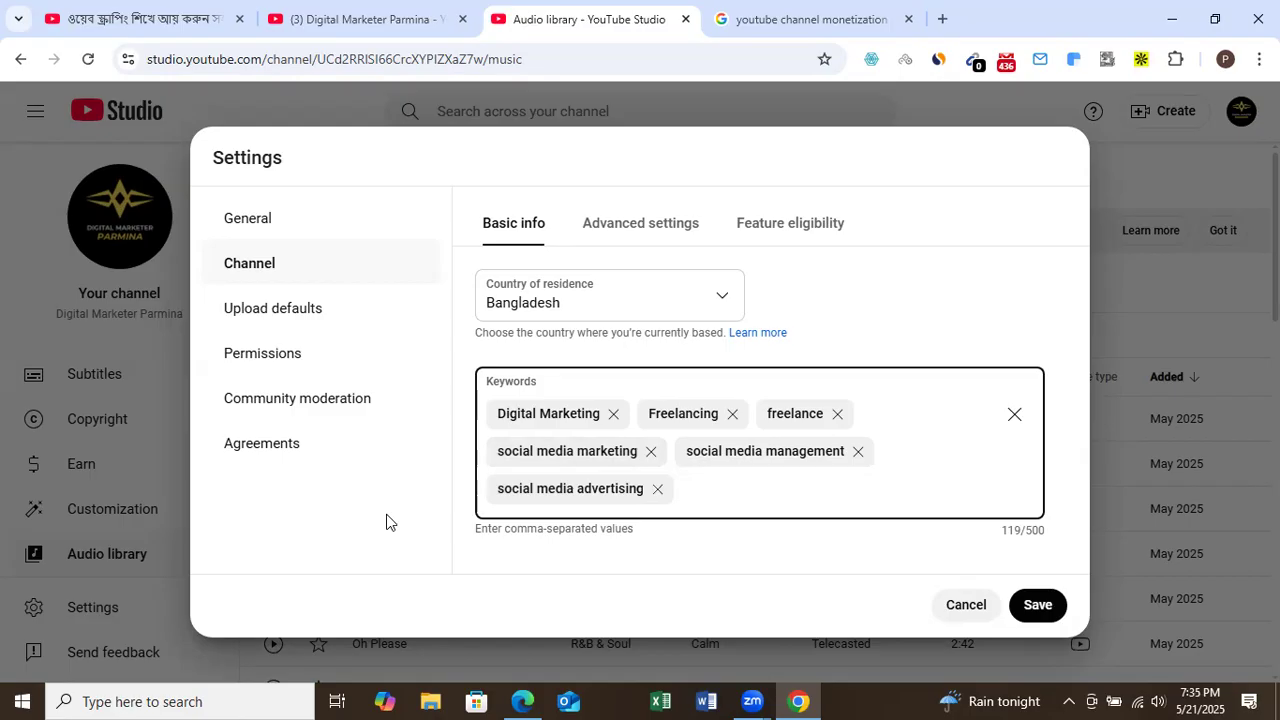
Add the channel keywords "data entry" and "lead generation".
{"action": "type", "text": "d"}
{"action": "type", "text": "ata"}
{"action": "type", "text": " entry"}
{"action": "type", "text": ",lead"}
{"action": "type", "text": " genera"}
{"action": "type", "text": "tion"}
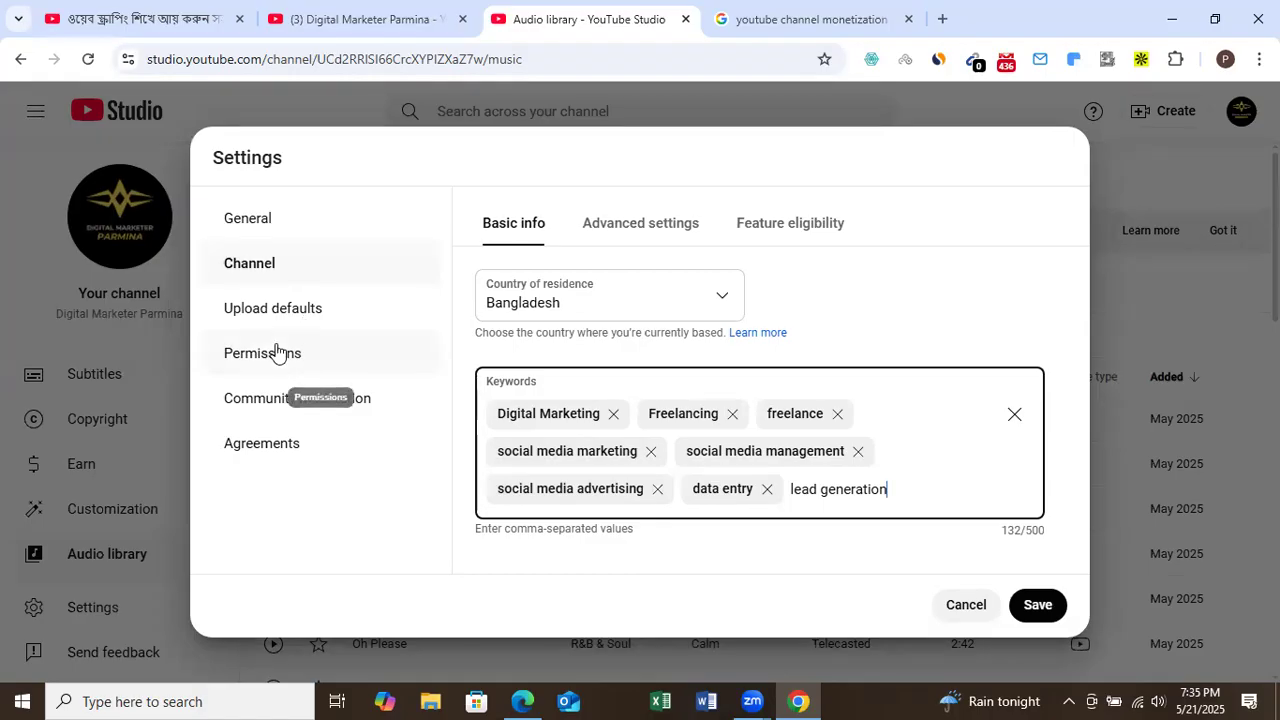
{"action": "key", "text": "Return"}
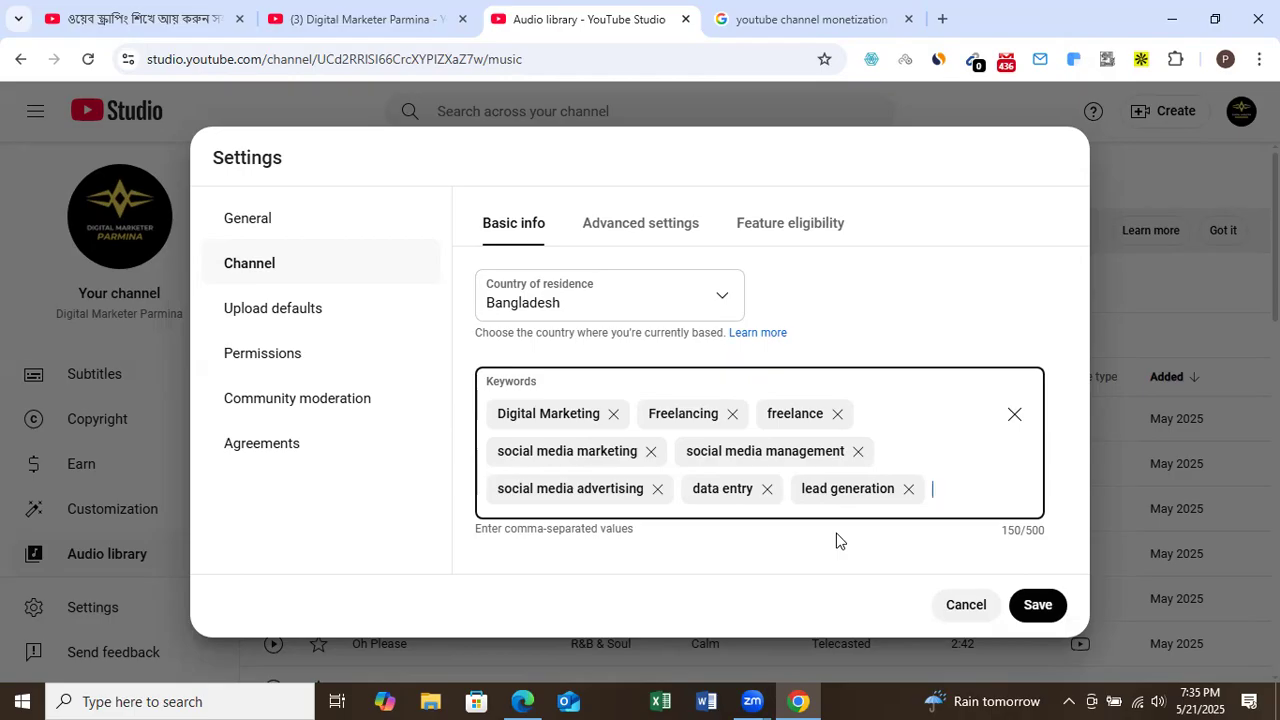
Add the channel keywords "skill developing" and "video tutorial", and save the channel settings.
{"action": "type", "text": "skill"}
{"action": "type", "text": " de"}
{"action": "type", "text": "v"}
{"action": "type", "text": "elopin"}
{"action": "type", "text": "g"}
{"action": "key", "text": "Return"}
{"action": "type", "text": "video tutorial"}
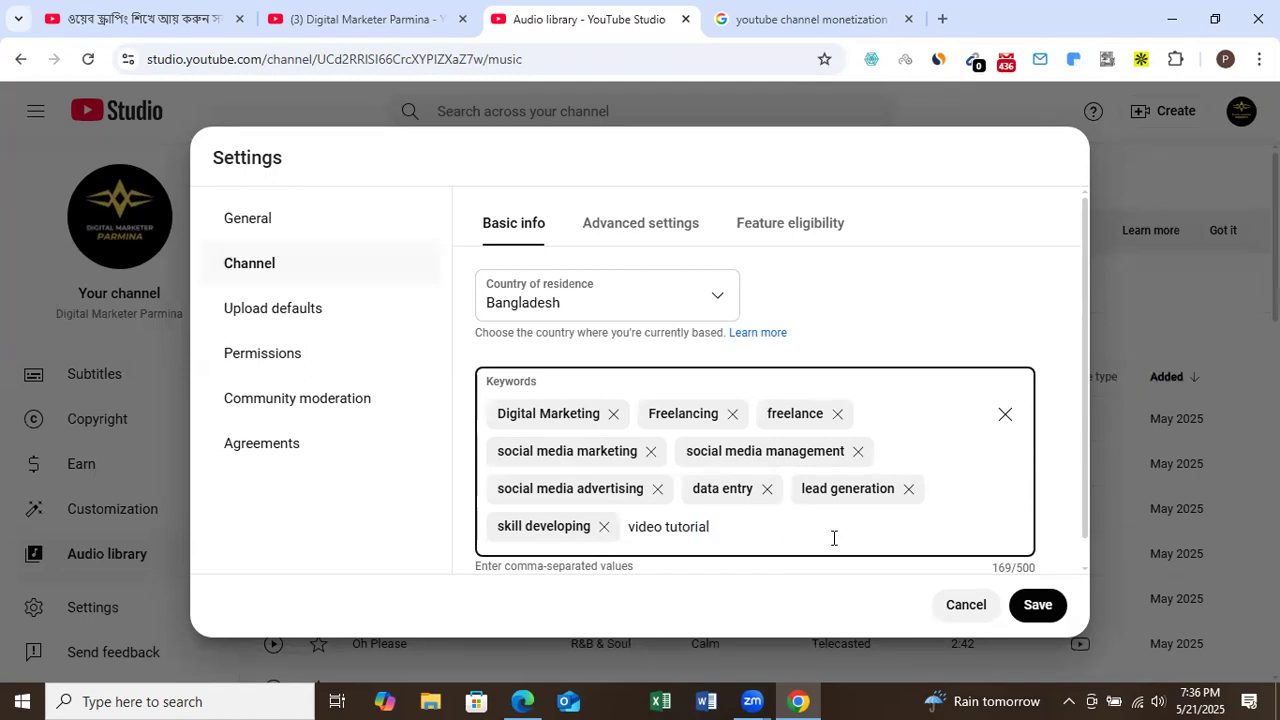
{"action": "key", "text": "Return"}
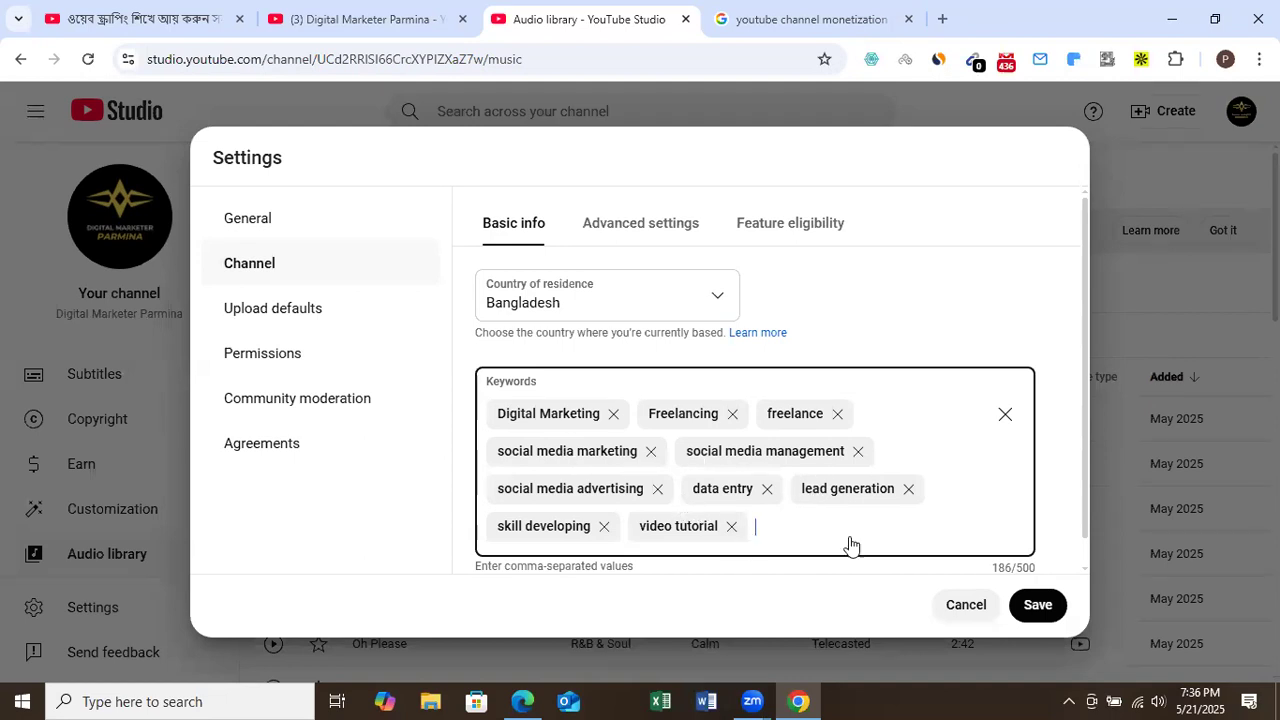
{"action": "left_click_drag", "start_coordinate": [1085, 517], "coordinate": [1086, 586]}
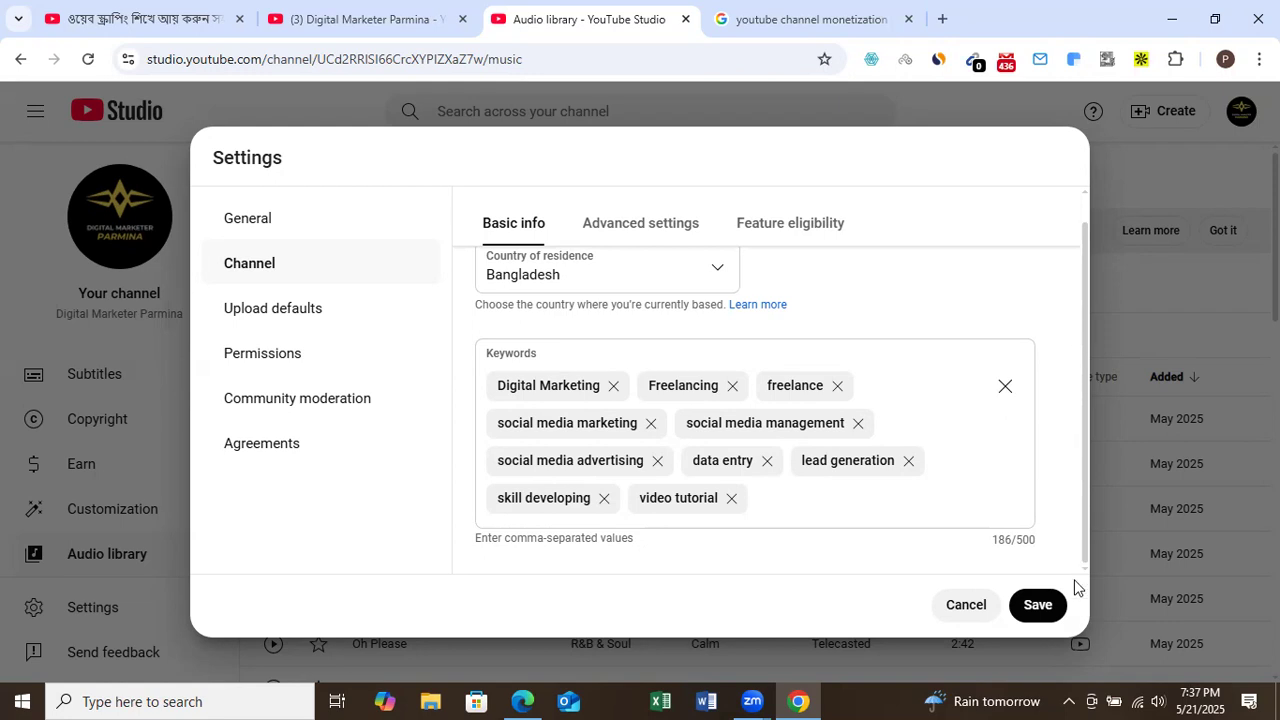
{"action": "left_click", "coordinate": [1038, 603]}
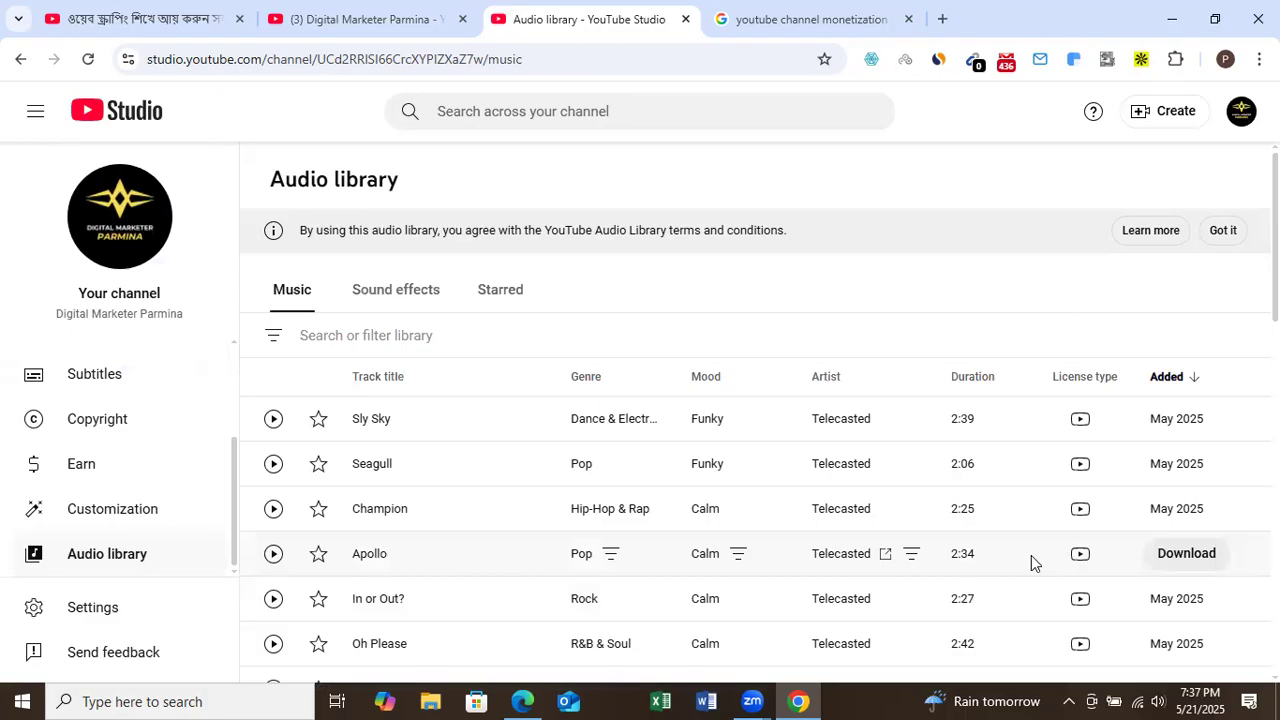
Reopen the channel's basic info settings and check the stored country of residence and keywords.
{"action": "left_click", "coordinate": [88, 608]}
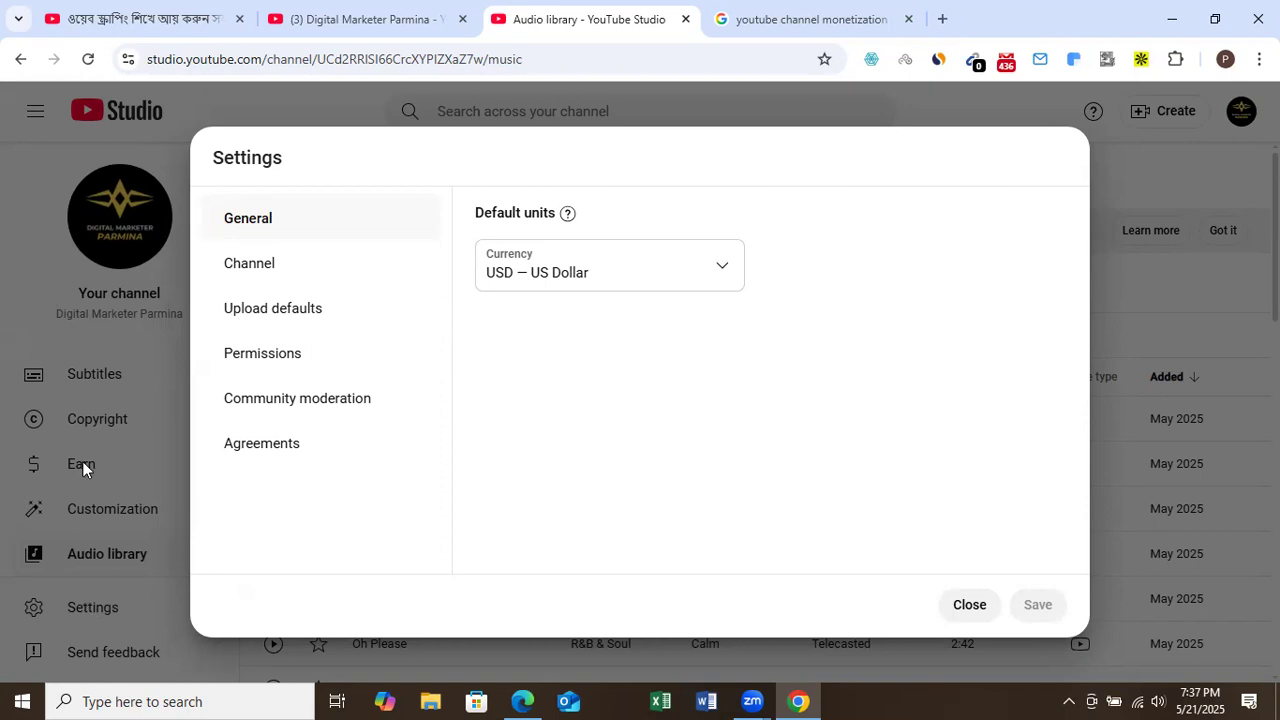
{"action": "left_click", "coordinate": [250, 264]}
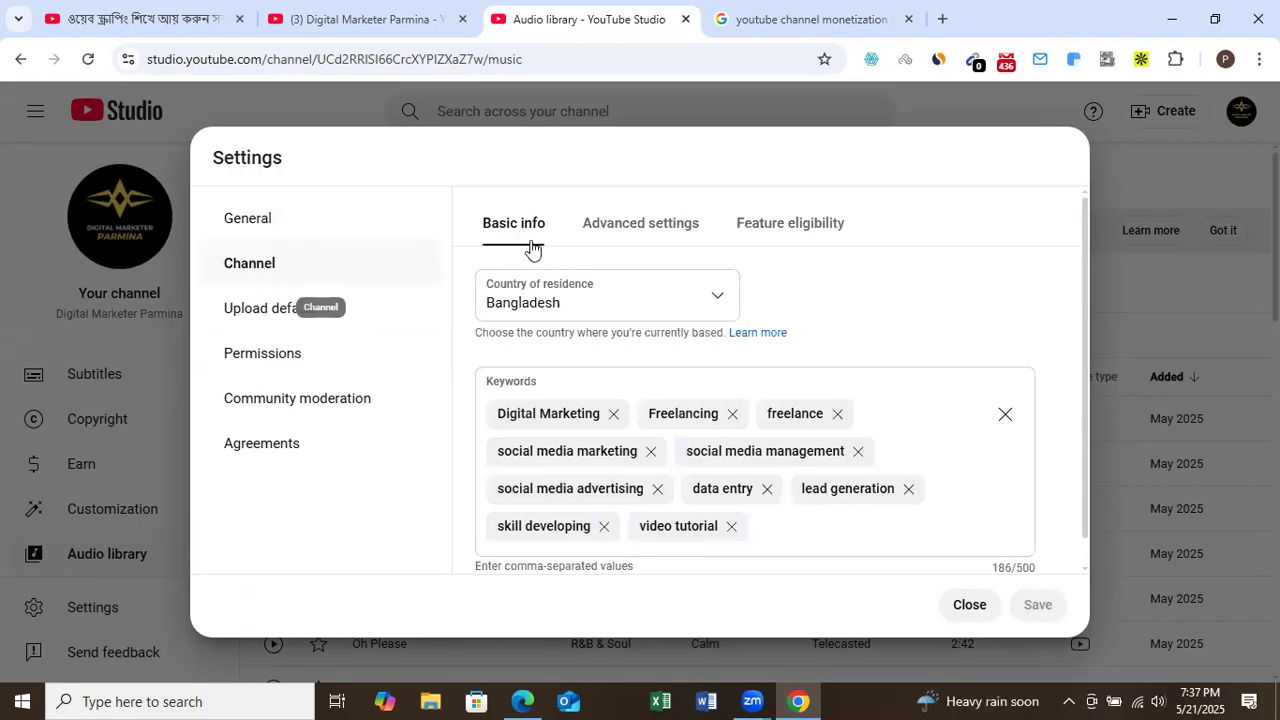
{"action": "left_click", "coordinate": [676, 538]}
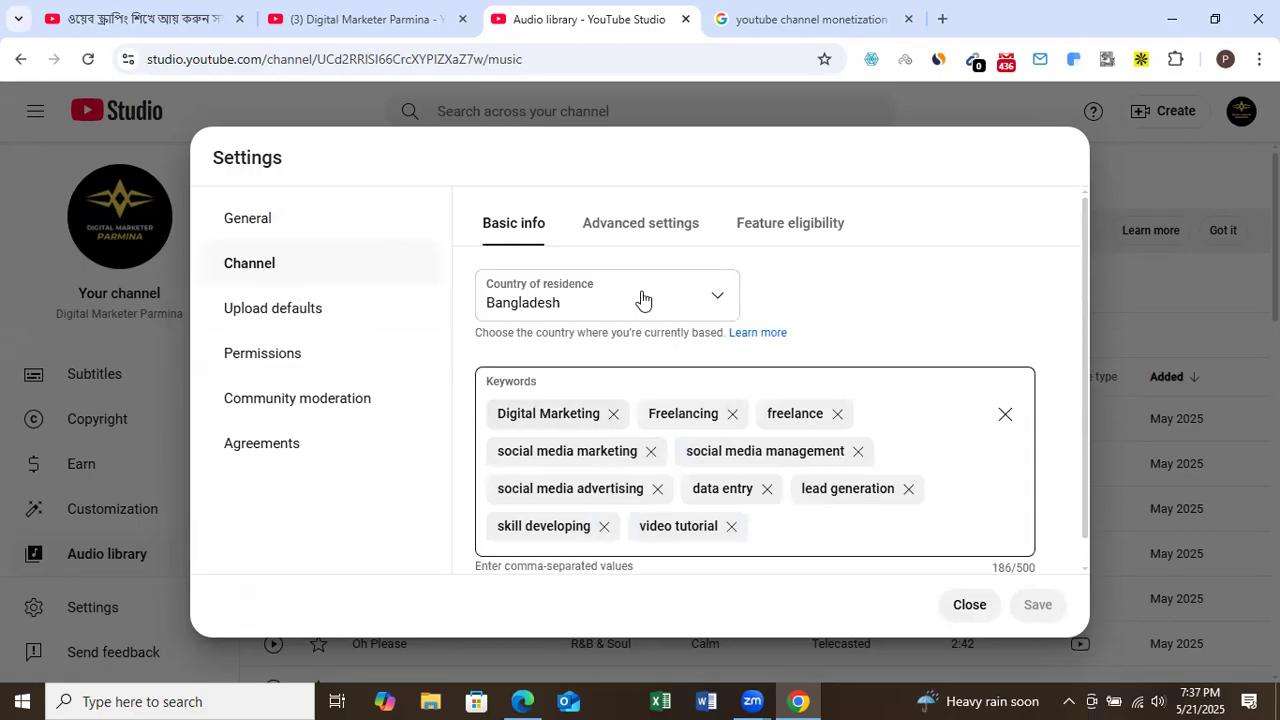
Set the channel's audience to not made for kids in the channel's advanced settings.
{"action": "left_click", "coordinate": [663, 232]}
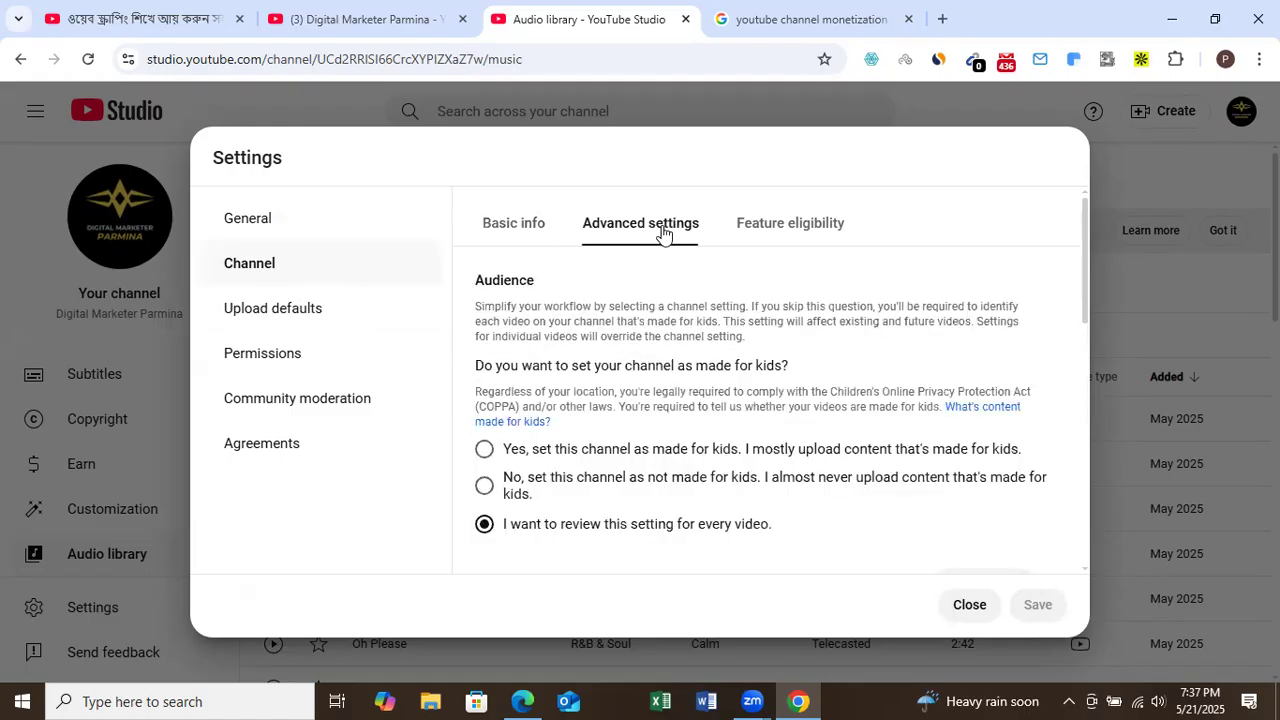
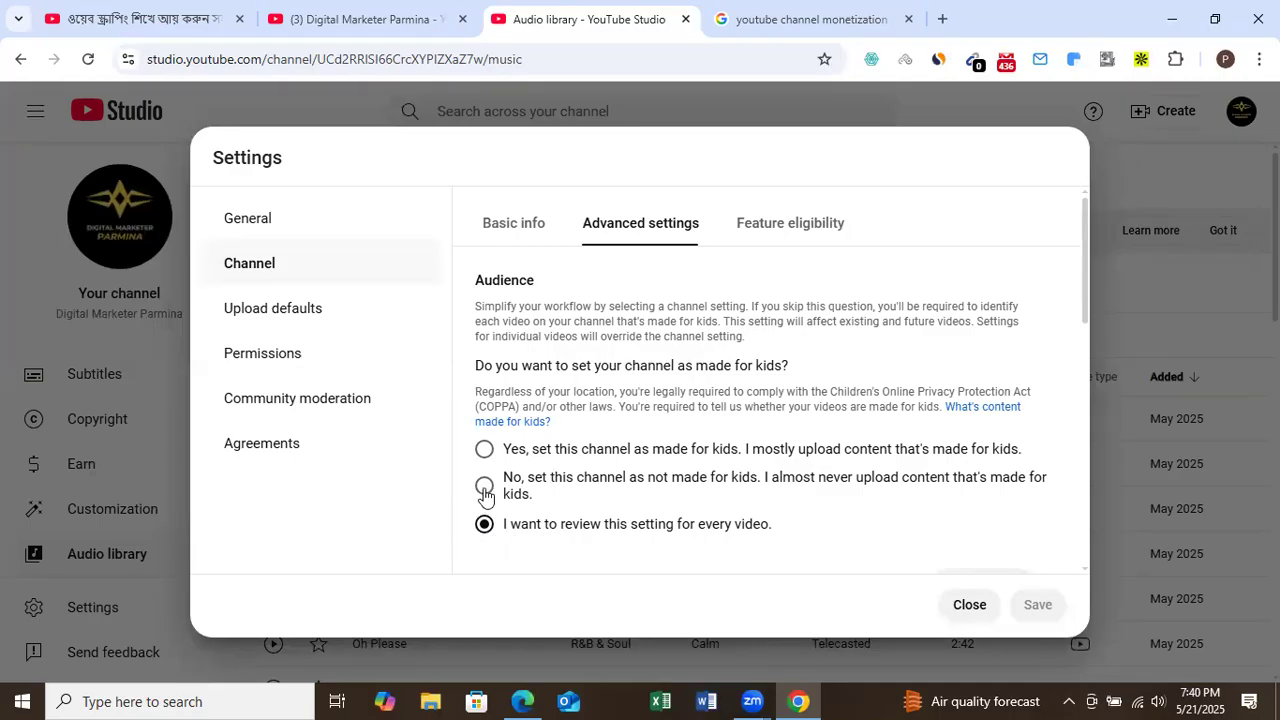
{"action": "left_click", "coordinate": [484, 487]}
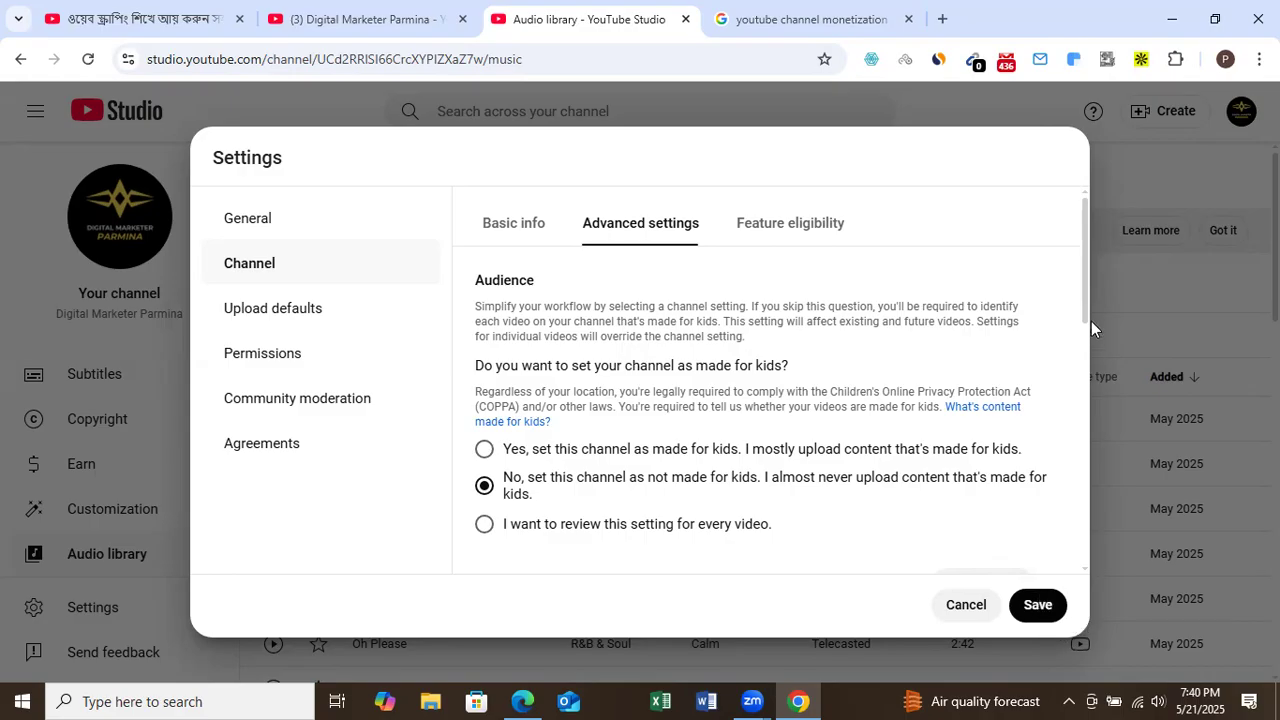
Review the remaining advanced channel settings and the feature eligibility tiers, and save the channel settings.
{"action": "left_click_drag", "start_coordinate": [1083, 309], "coordinate": [1076, 396]}
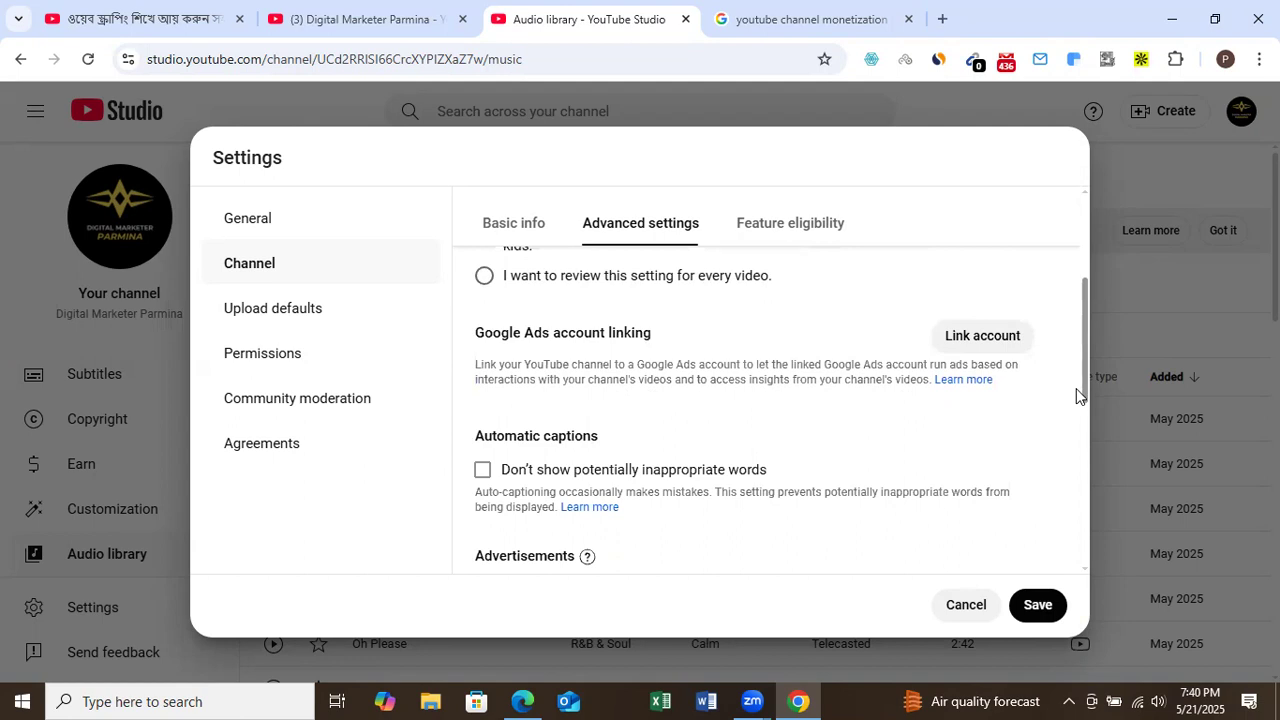
{"action": "left_click", "coordinate": [985, 338]}
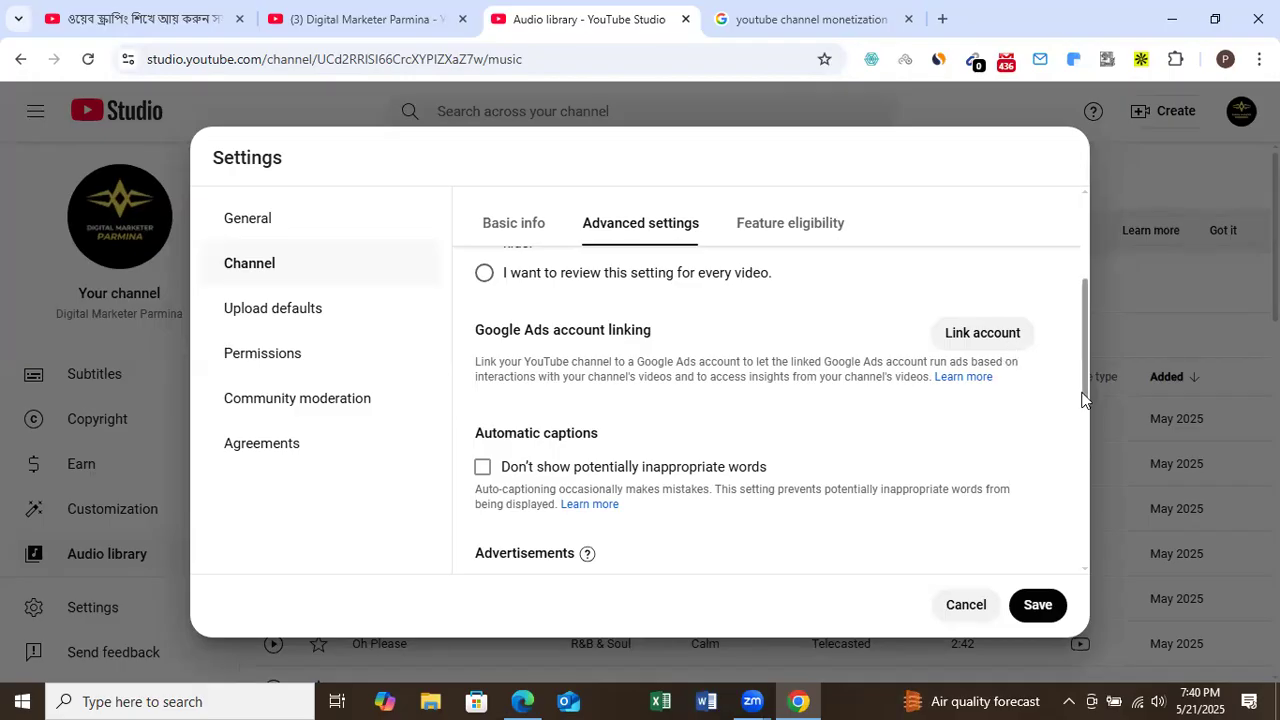
{"action": "left_click_drag", "start_coordinate": [1082, 400], "coordinate": [1080, 449]}
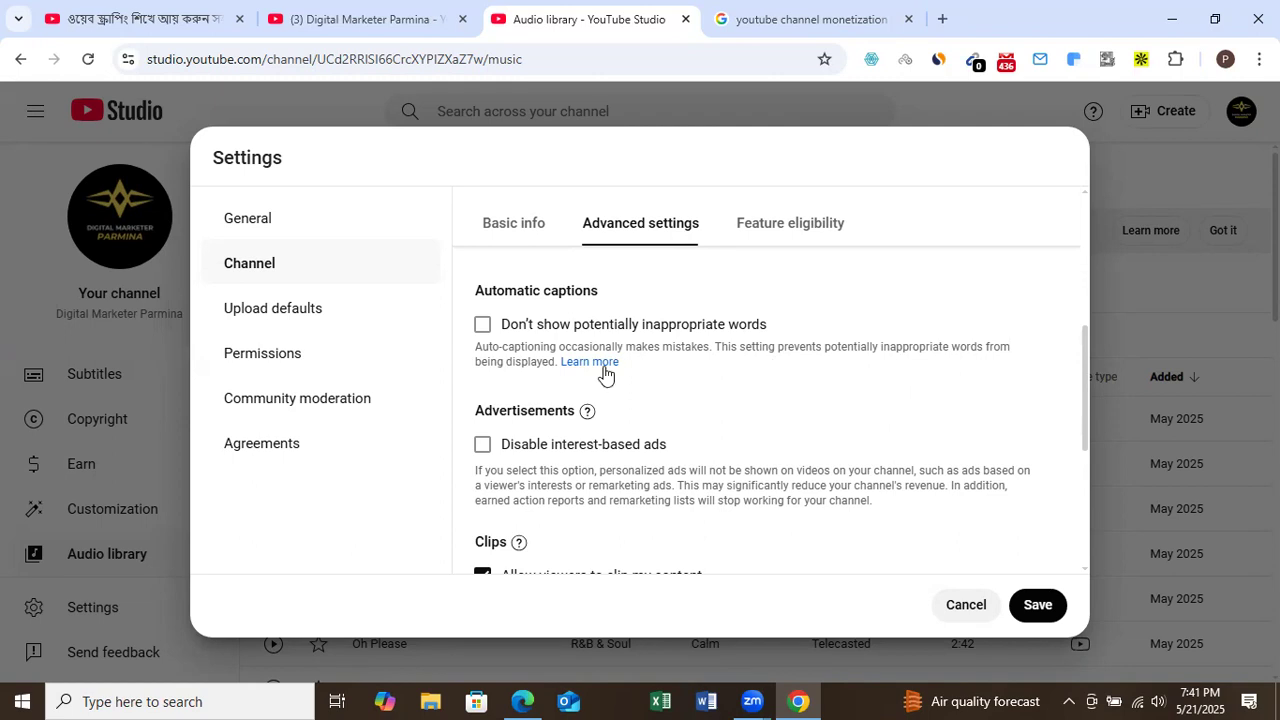
{"action": "left_click", "coordinate": [483, 327]}
{"action": "left_click_drag", "start_coordinate": [1083, 403], "coordinate": [1086, 575]}
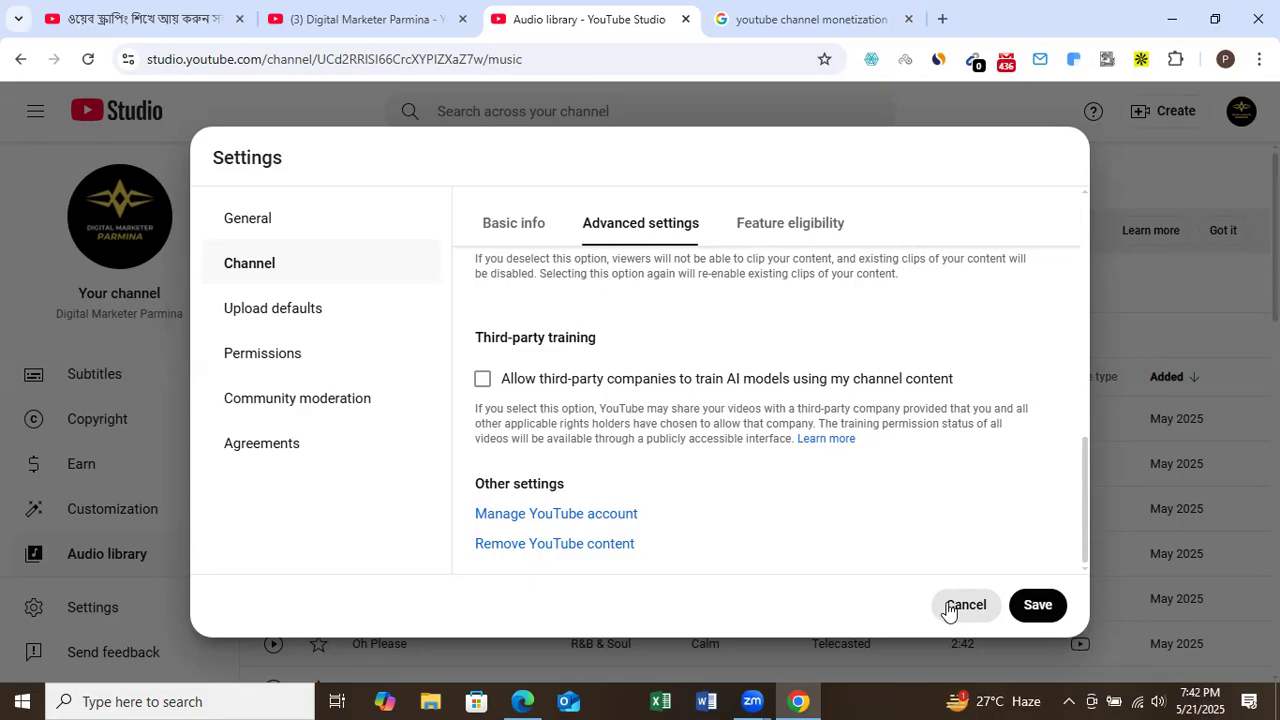
{"action": "left_click", "coordinate": [801, 228]}
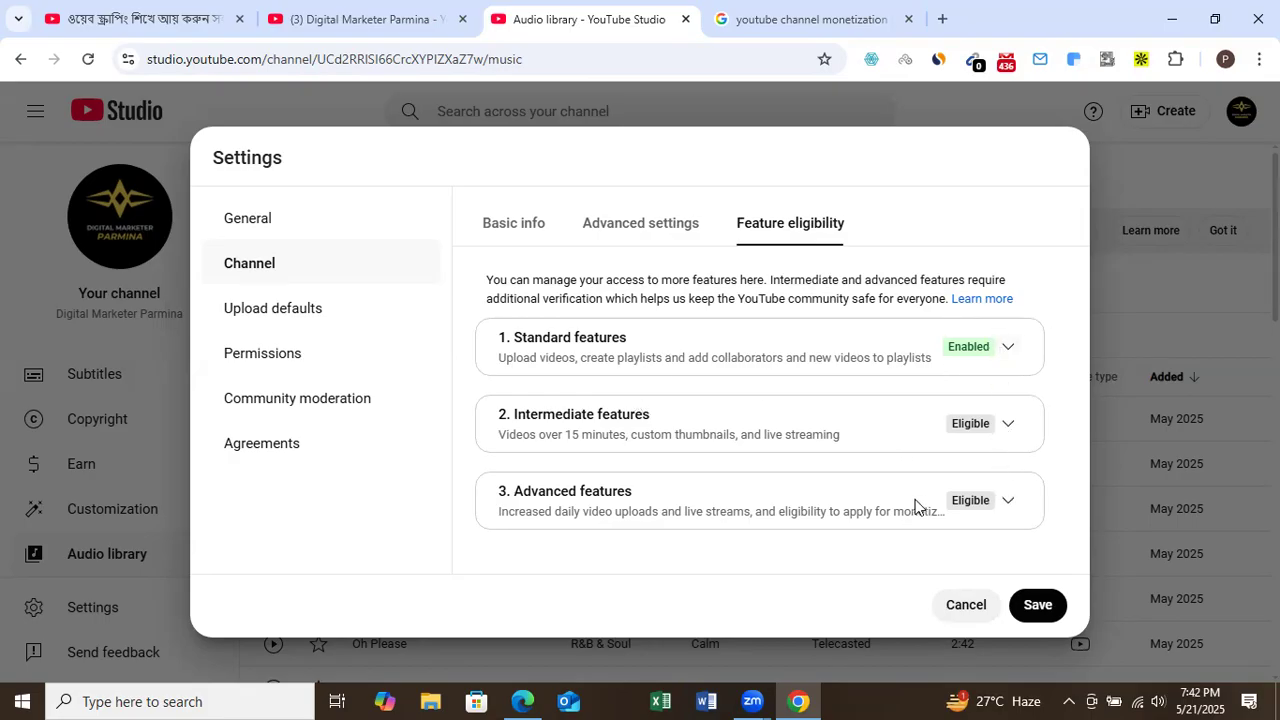
{"action": "left_click", "coordinate": [1037, 605]}
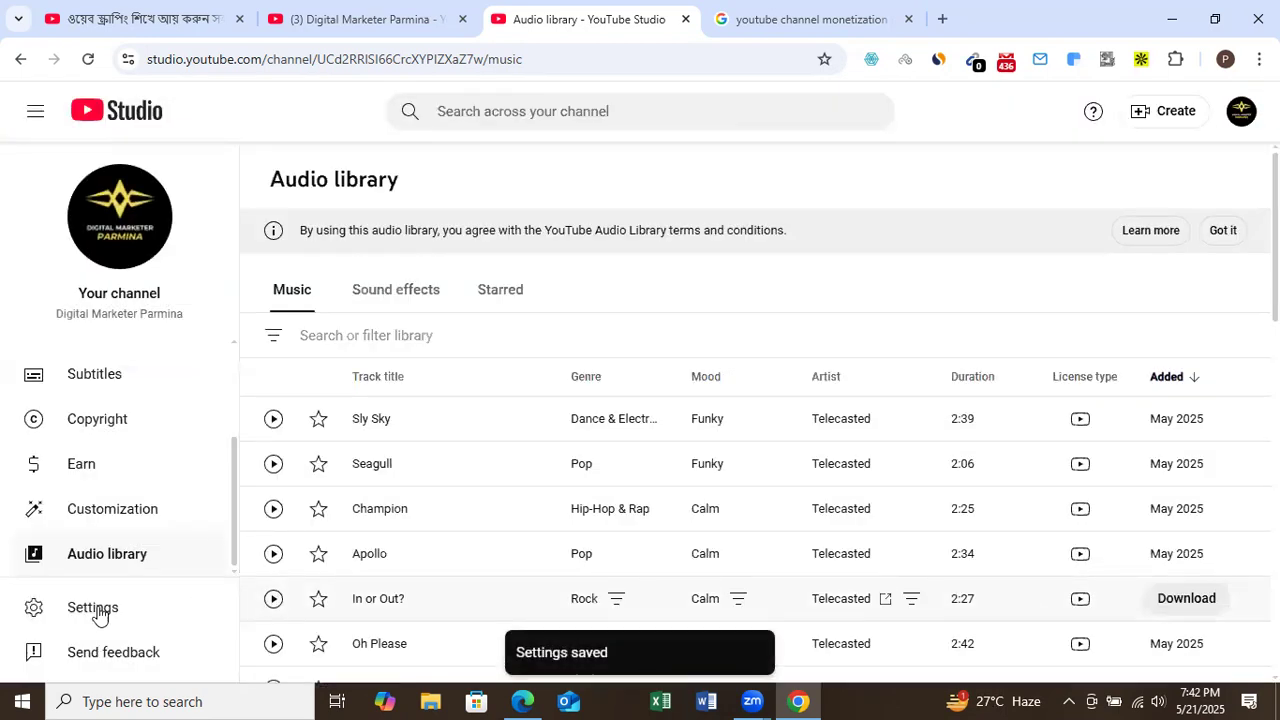
Open the upload defaults in the channel settings and examine the basic title, description, visibility and tags fields.
{"action": "left_click", "coordinate": [93, 610]}
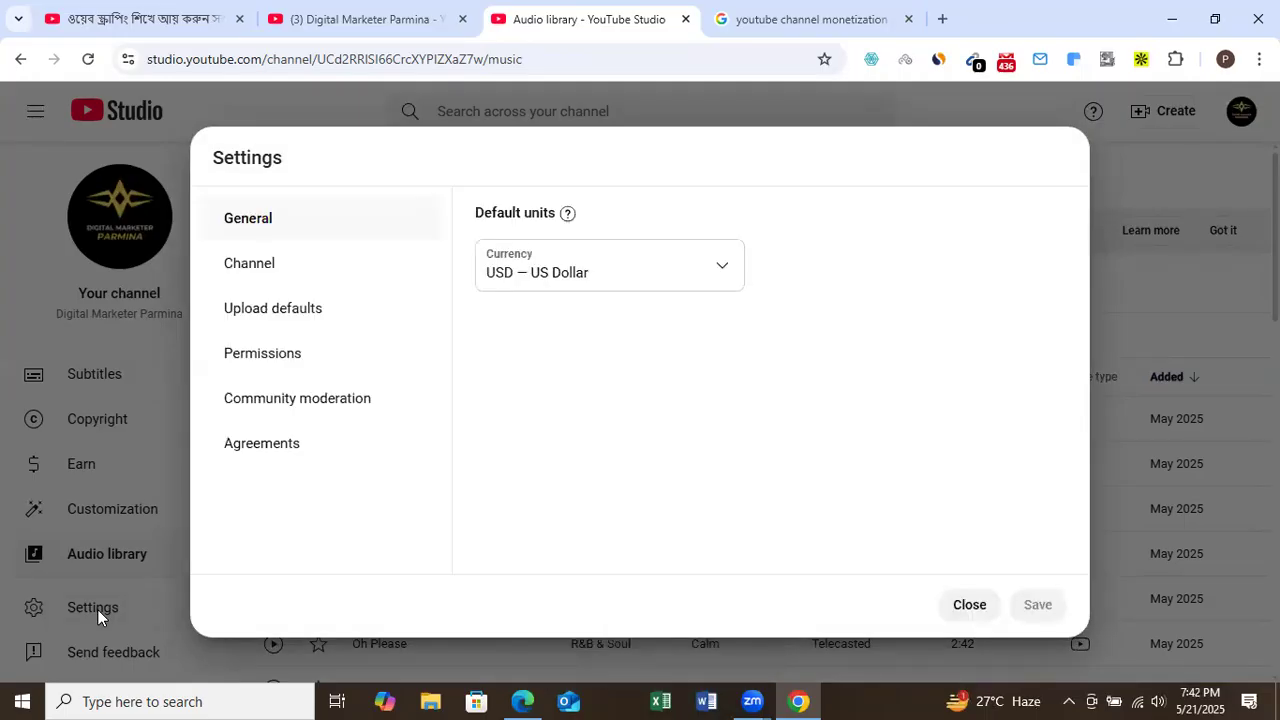
{"action": "left_click", "coordinate": [262, 313]}
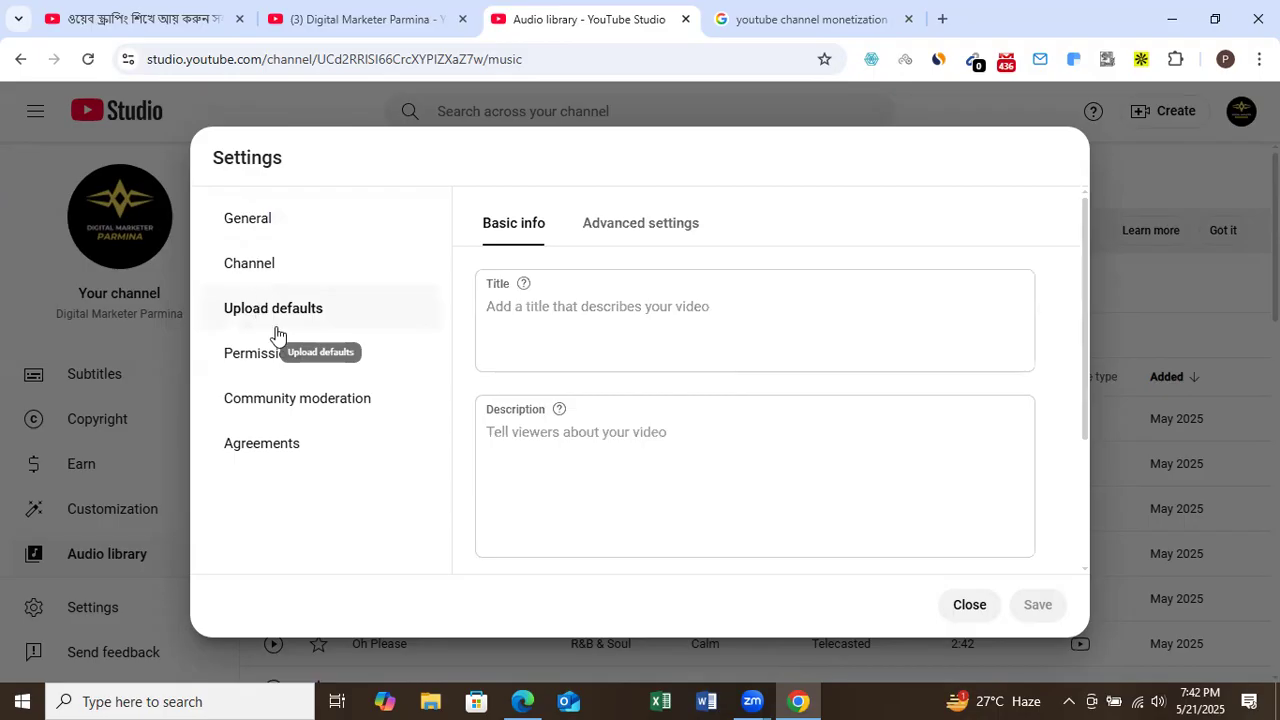
{"action": "left_click", "coordinate": [657, 320]}
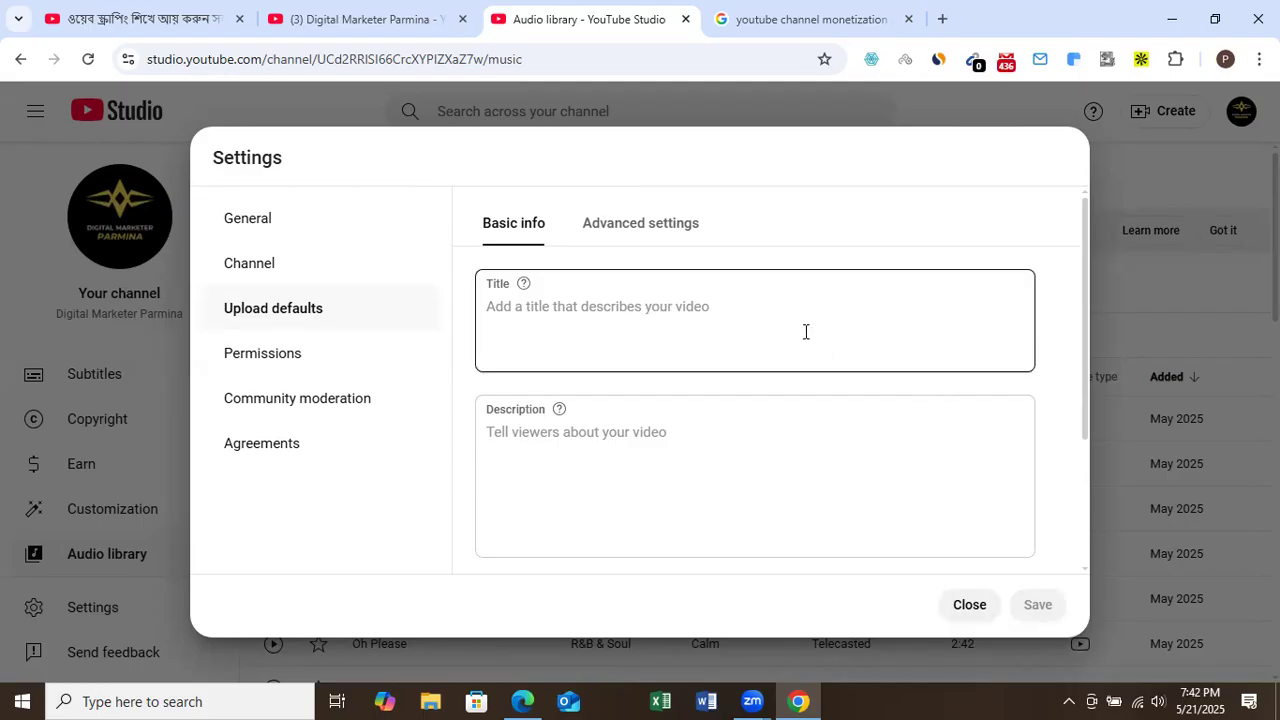
{"action": "left_click_drag", "start_coordinate": [1085, 422], "coordinate": [1071, 563]}
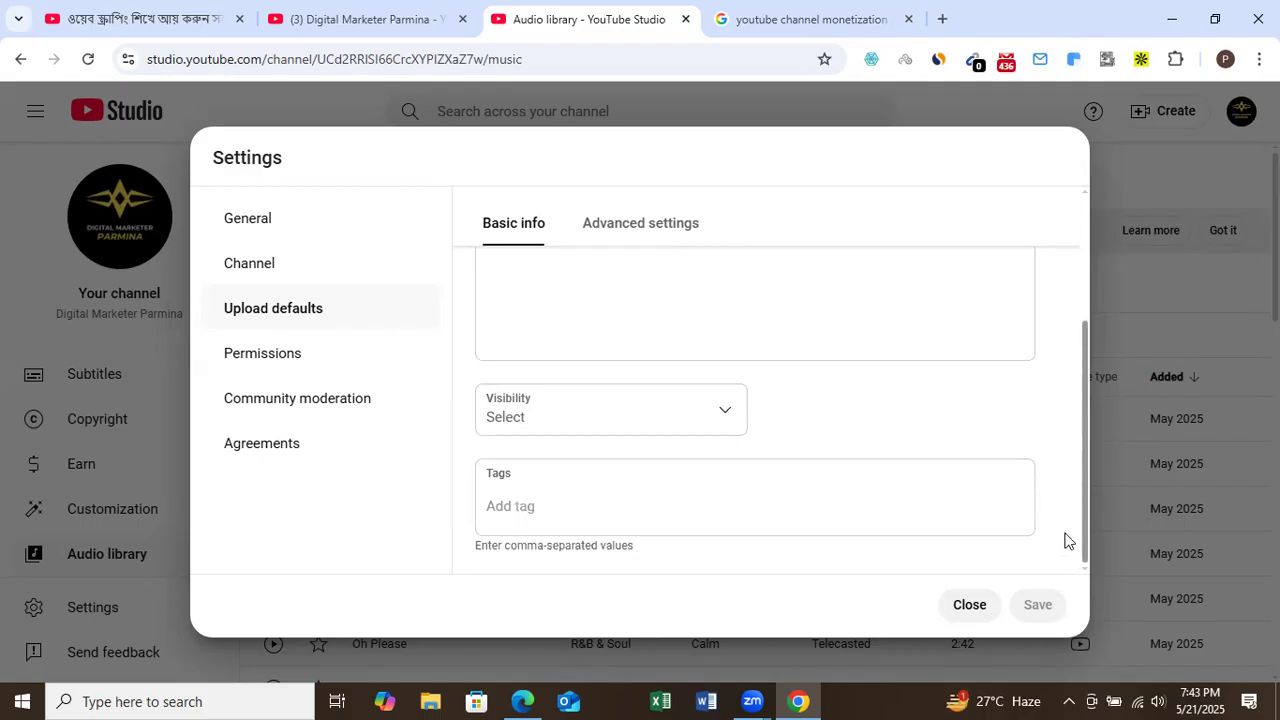
{"action": "left_click_drag", "start_coordinate": [1083, 545], "coordinate": [1066, 369]}
{"action": "left_click", "coordinate": [575, 466]}
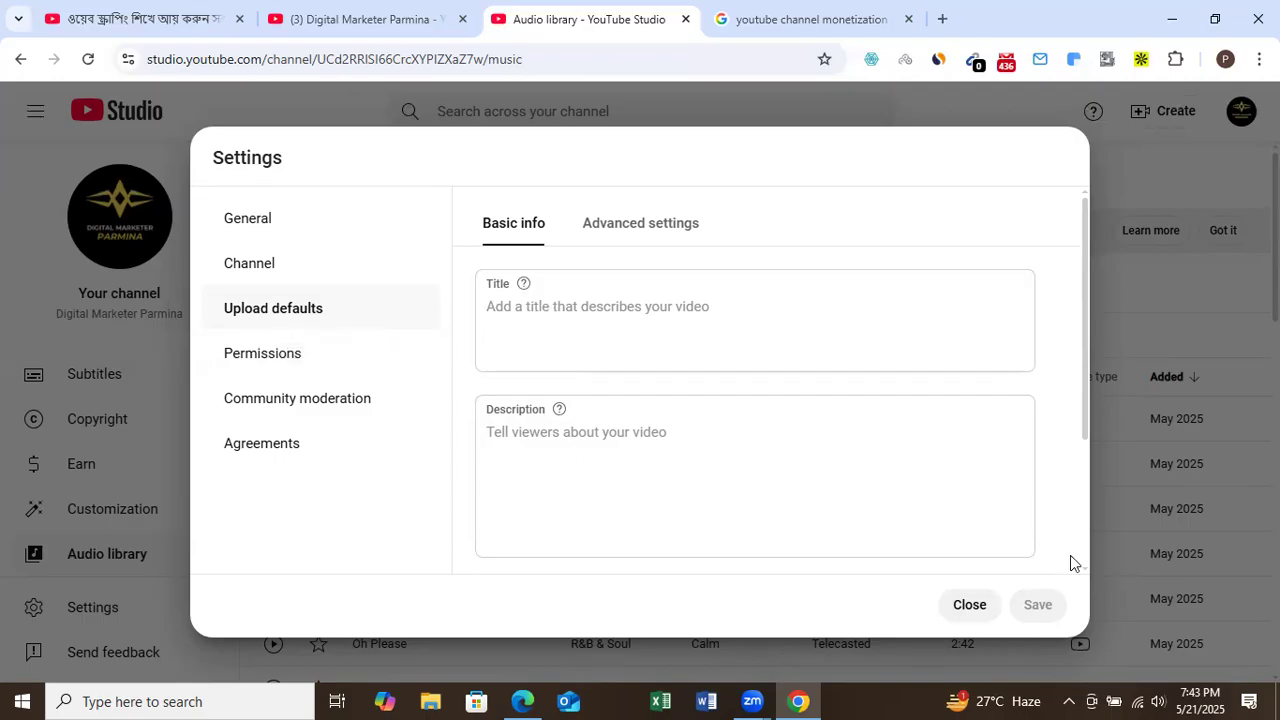
{"action": "left_click", "coordinate": [540, 322]}
Set the default video language to Bangla in the advanced upload defaults.
{"action": "left_click", "coordinate": [627, 232]}
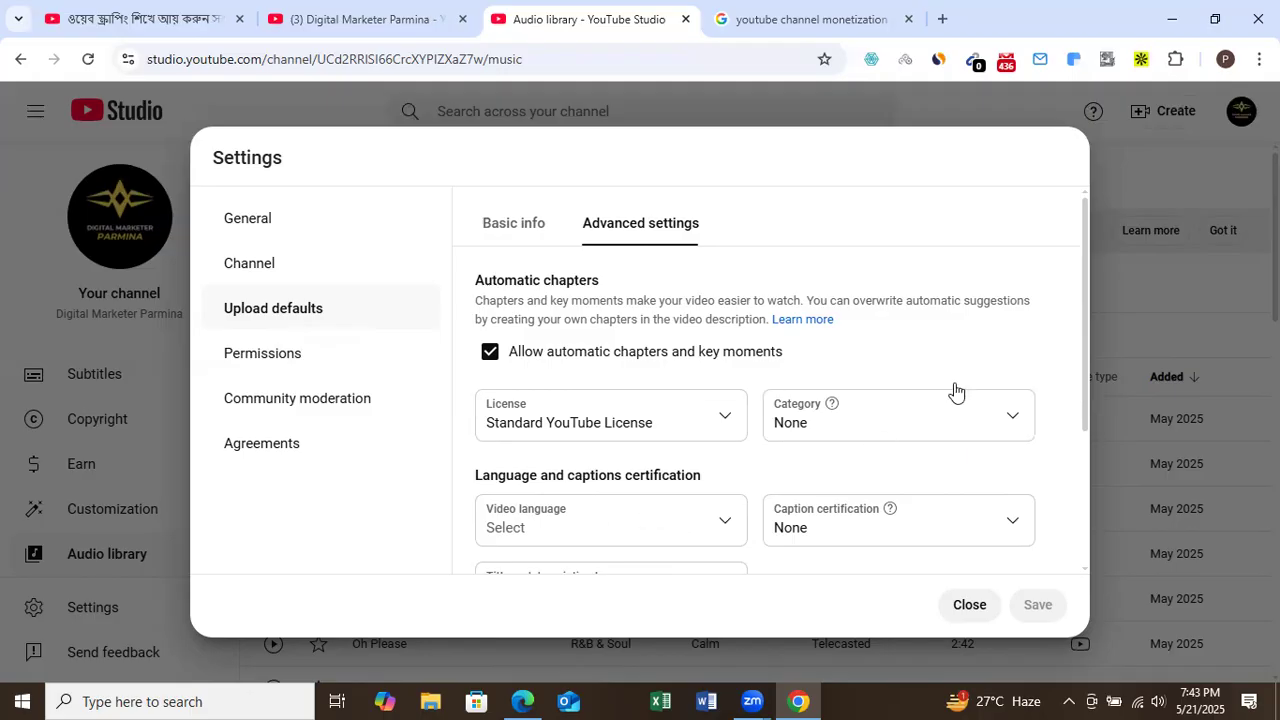
{"action": "left_click_drag", "start_coordinate": [1080, 357], "coordinate": [1078, 409]}
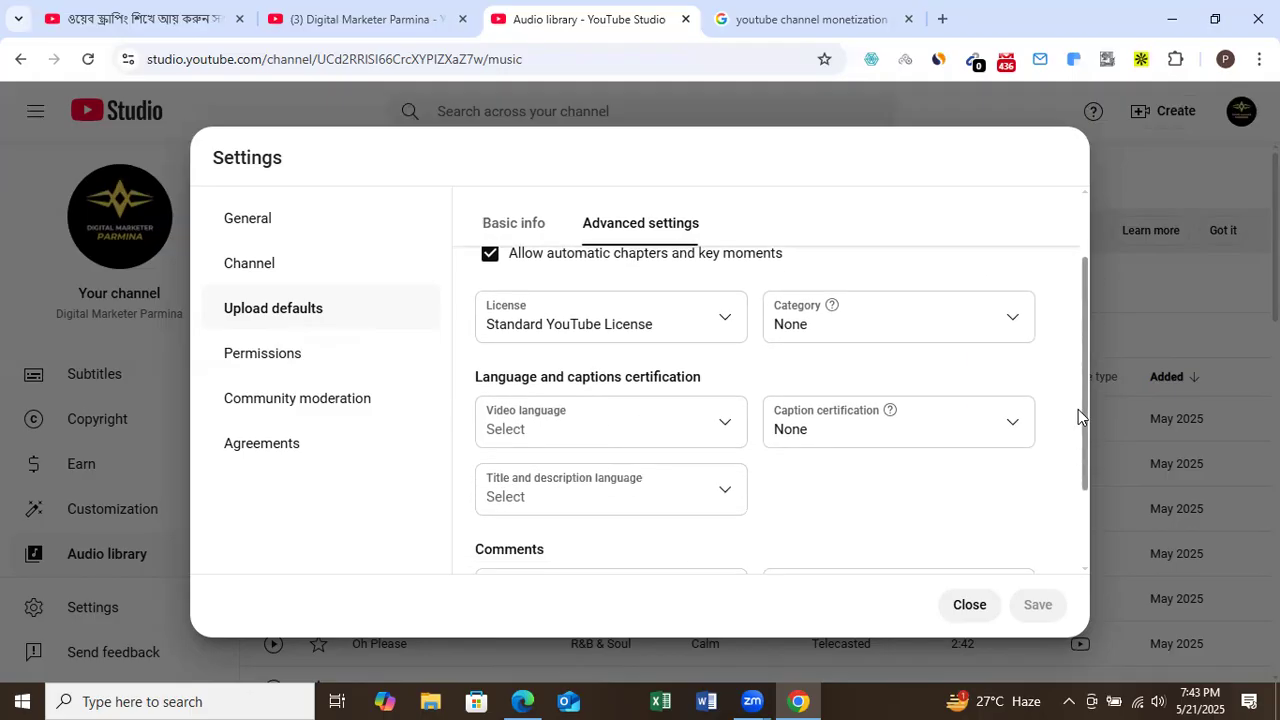
{"action": "left_click", "coordinate": [720, 428]}
{"action": "left_click", "coordinate": [724, 430]}
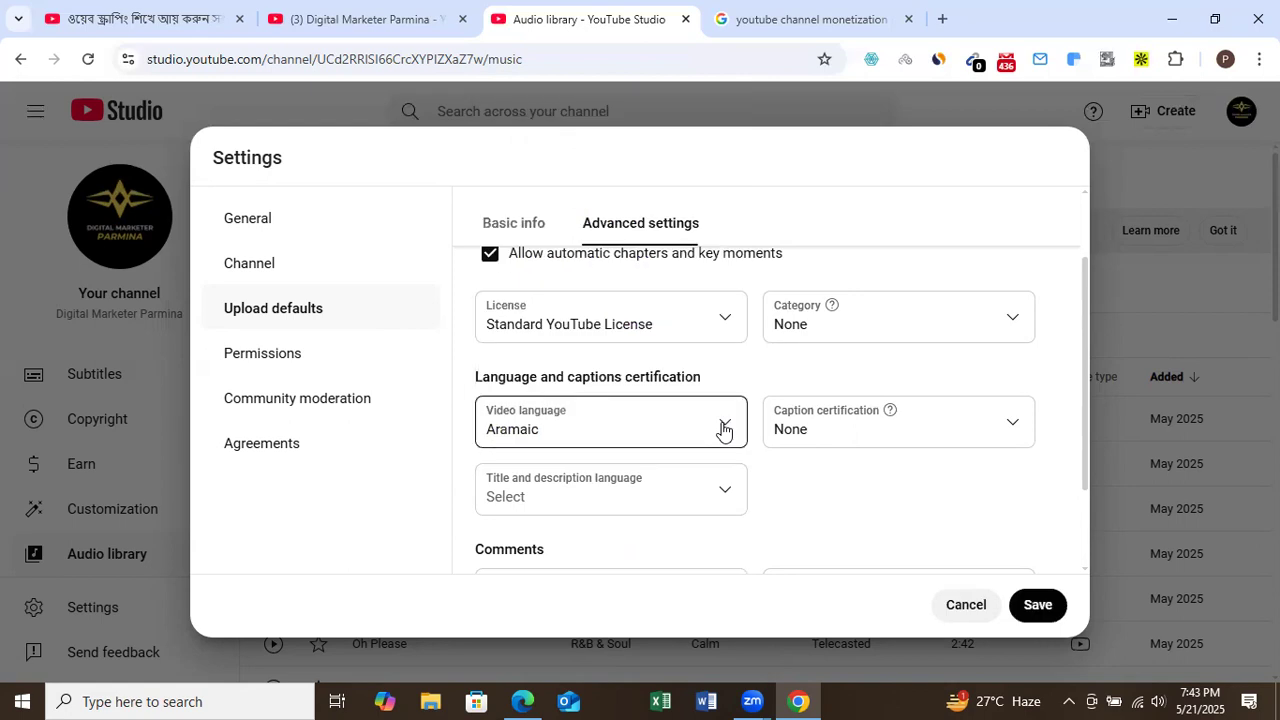
{"action": "left_click", "coordinate": [724, 430]}
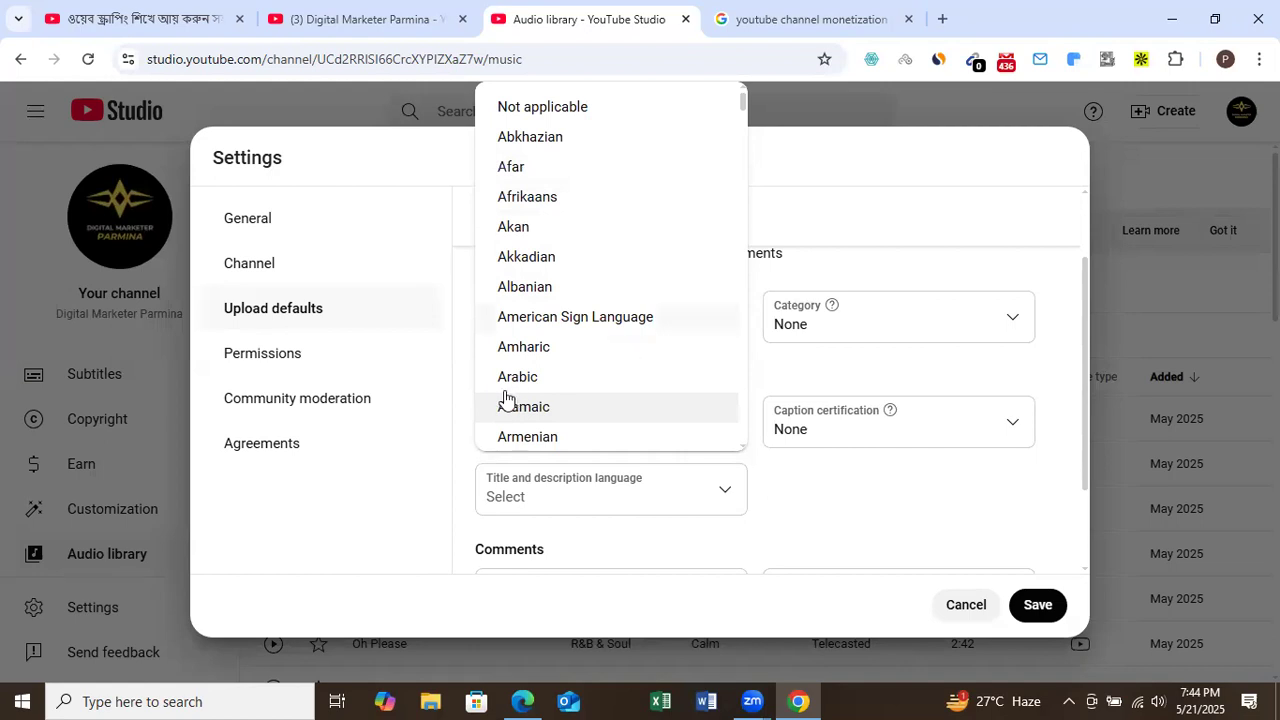
{"action": "scroll", "coordinate": [506, 400], "scroll_direction": "down", "scroll_amount": 6}
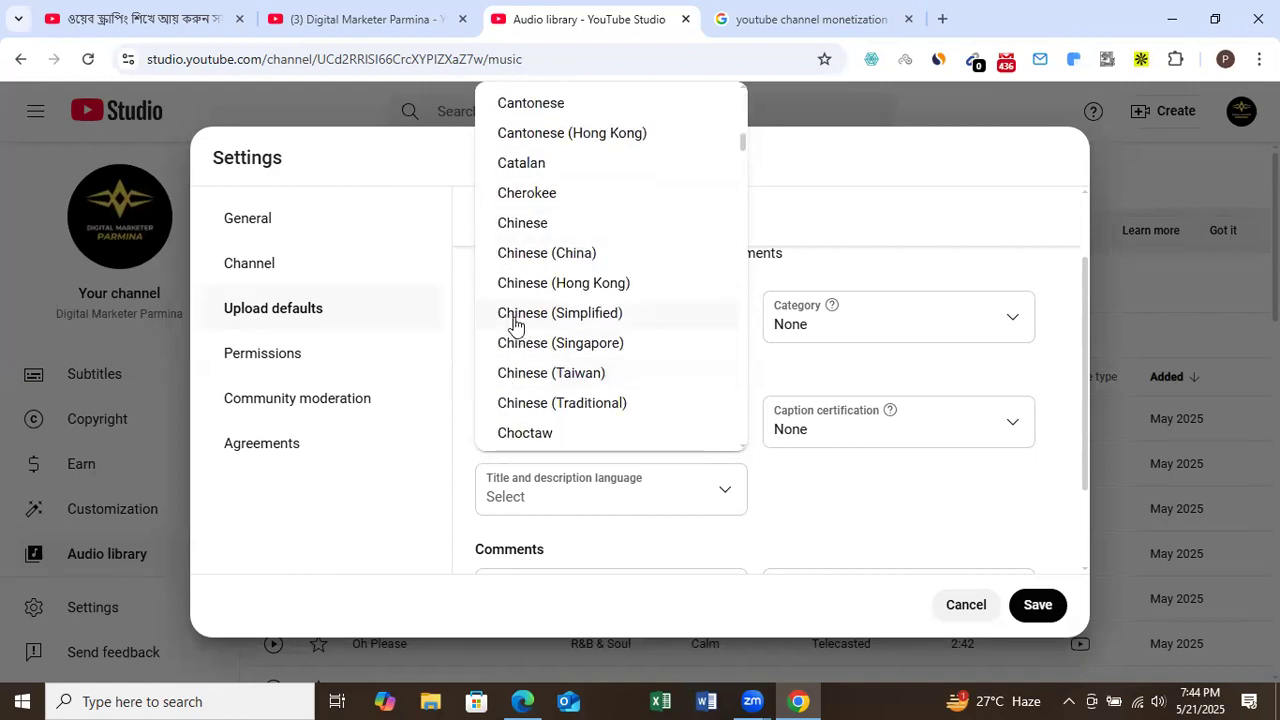
{"action": "scroll", "coordinate": [515, 325], "scroll_direction": "up", "scroll_amount": 2}
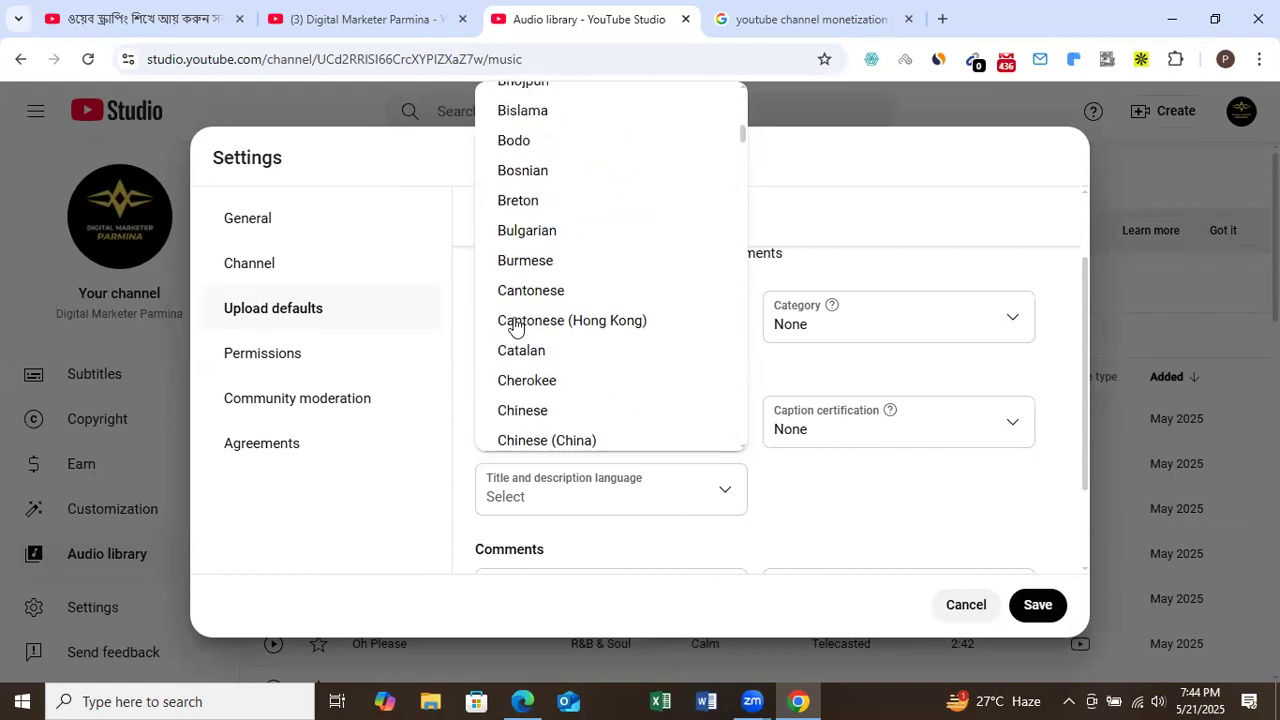
{"action": "scroll", "coordinate": [515, 327], "scroll_direction": "down", "scroll_amount": 2}
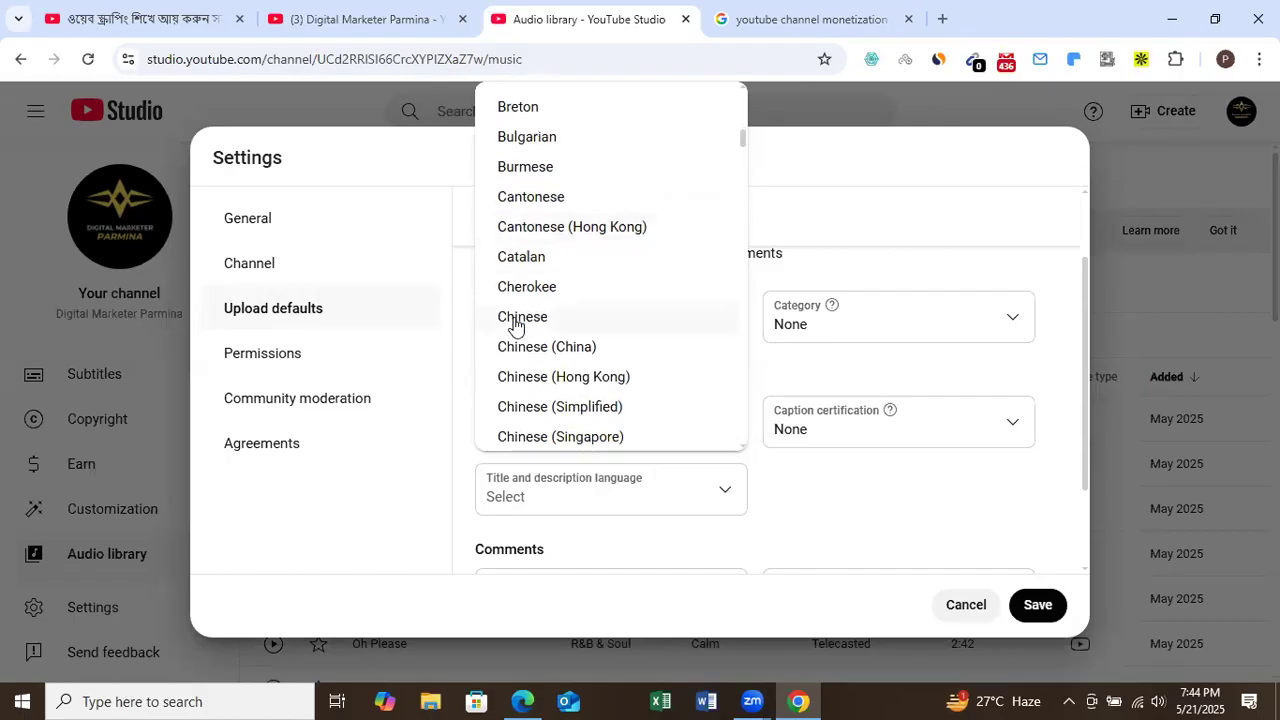
{"action": "scroll", "coordinate": [515, 322], "scroll_direction": "up", "scroll_amount": 2}
{"action": "scroll", "coordinate": [533, 274], "scroll_direction": "up", "scroll_amount": 2}
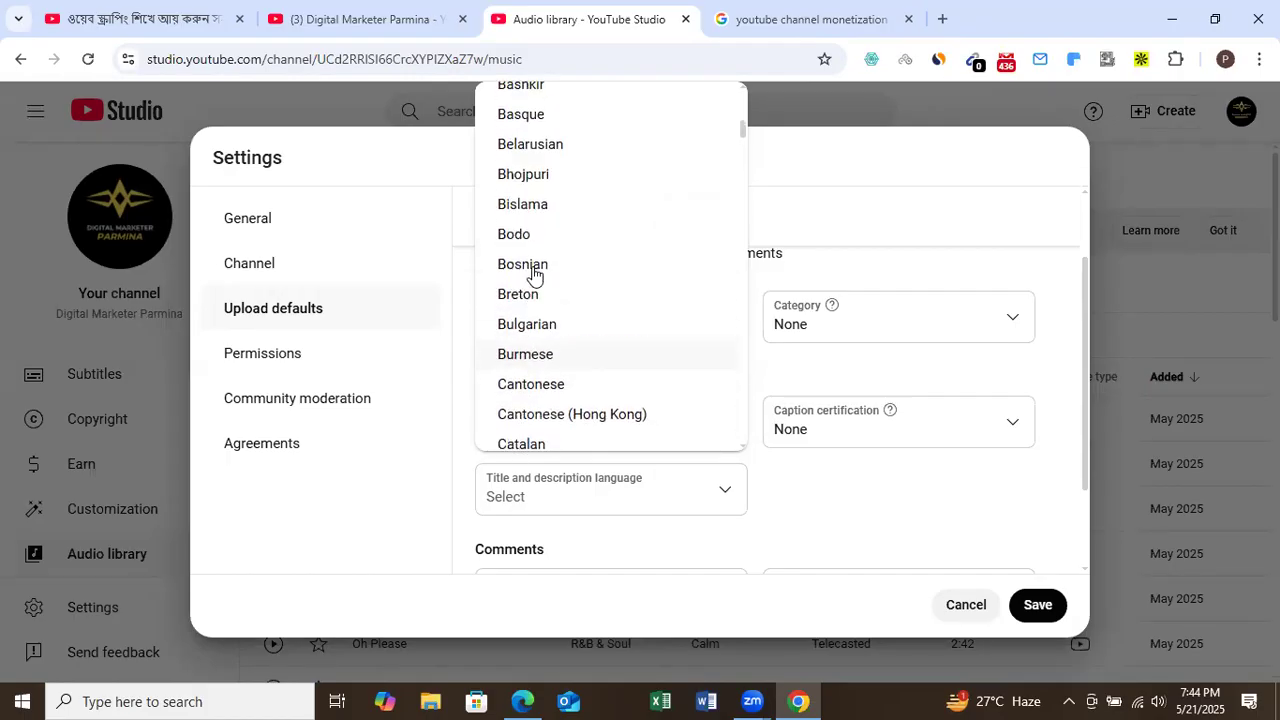
{"action": "scroll", "coordinate": [533, 270], "scroll_direction": "up", "scroll_amount": 1}
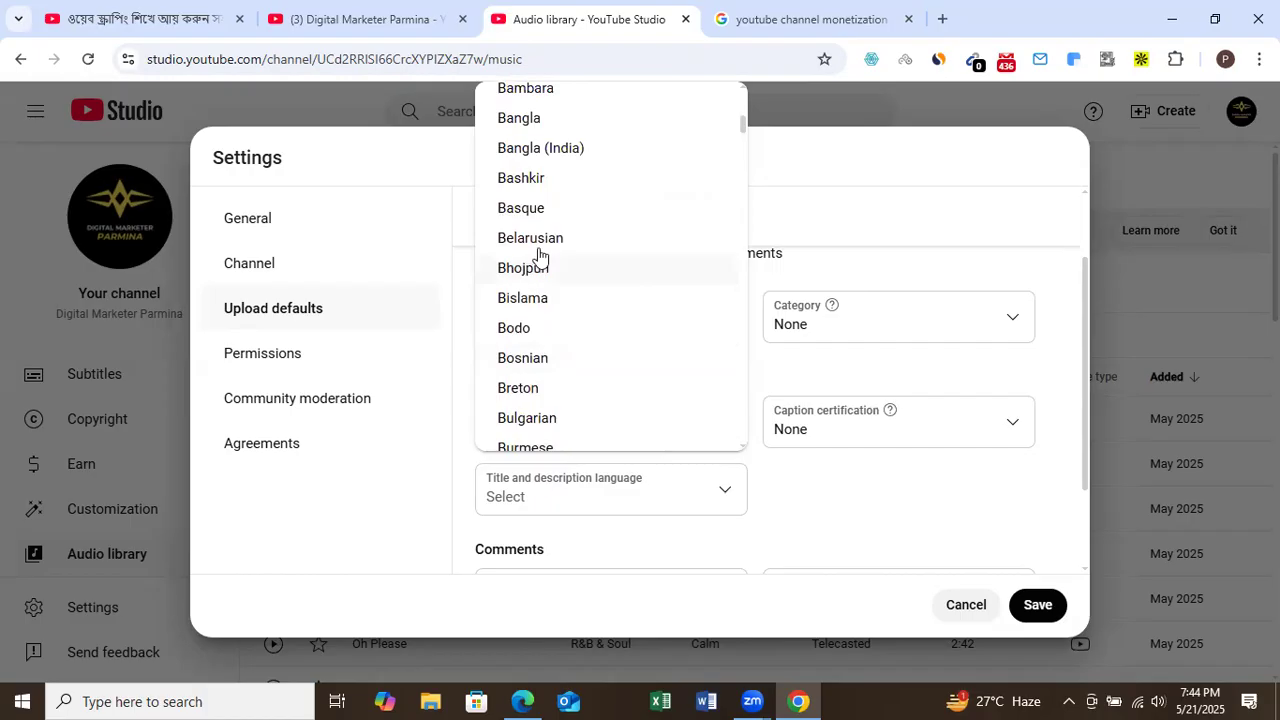
{"action": "scroll", "coordinate": [563, 228], "scroll_direction": "down", "scroll_amount": 1}
{"action": "scroll", "coordinate": [563, 228], "scroll_direction": "up", "scroll_amount": 2}
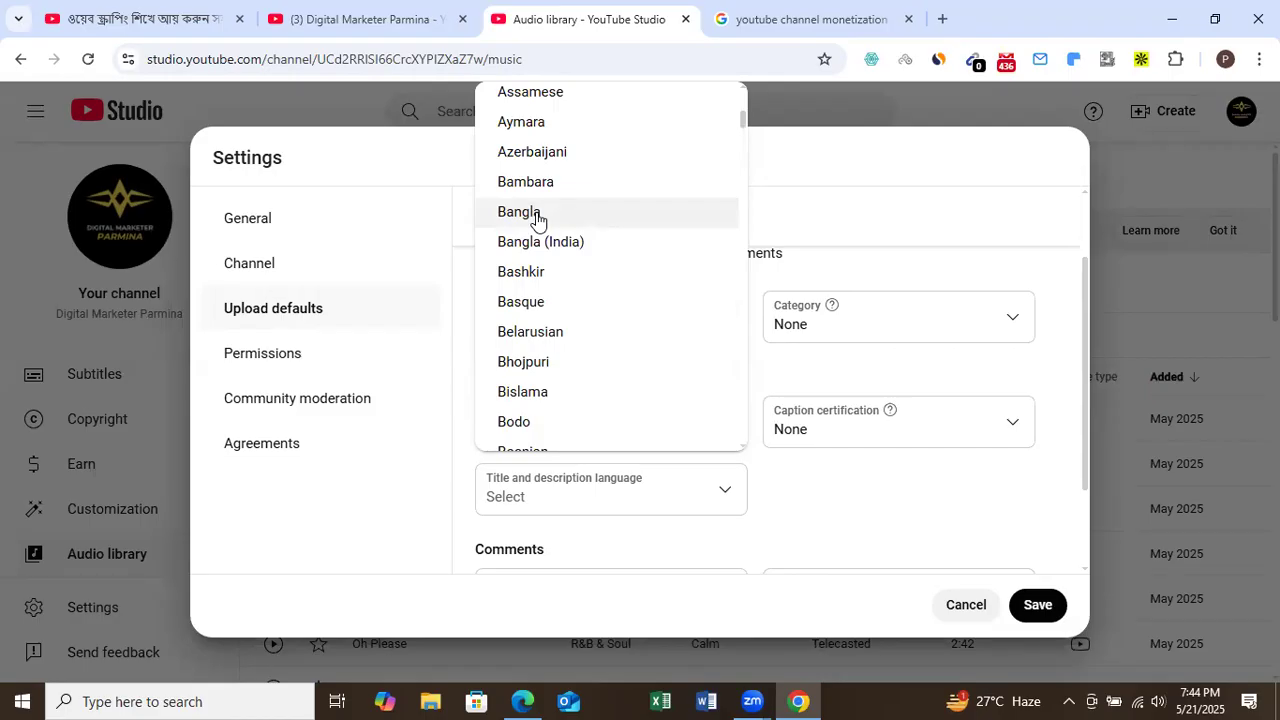
{"action": "left_click", "coordinate": [537, 212]}
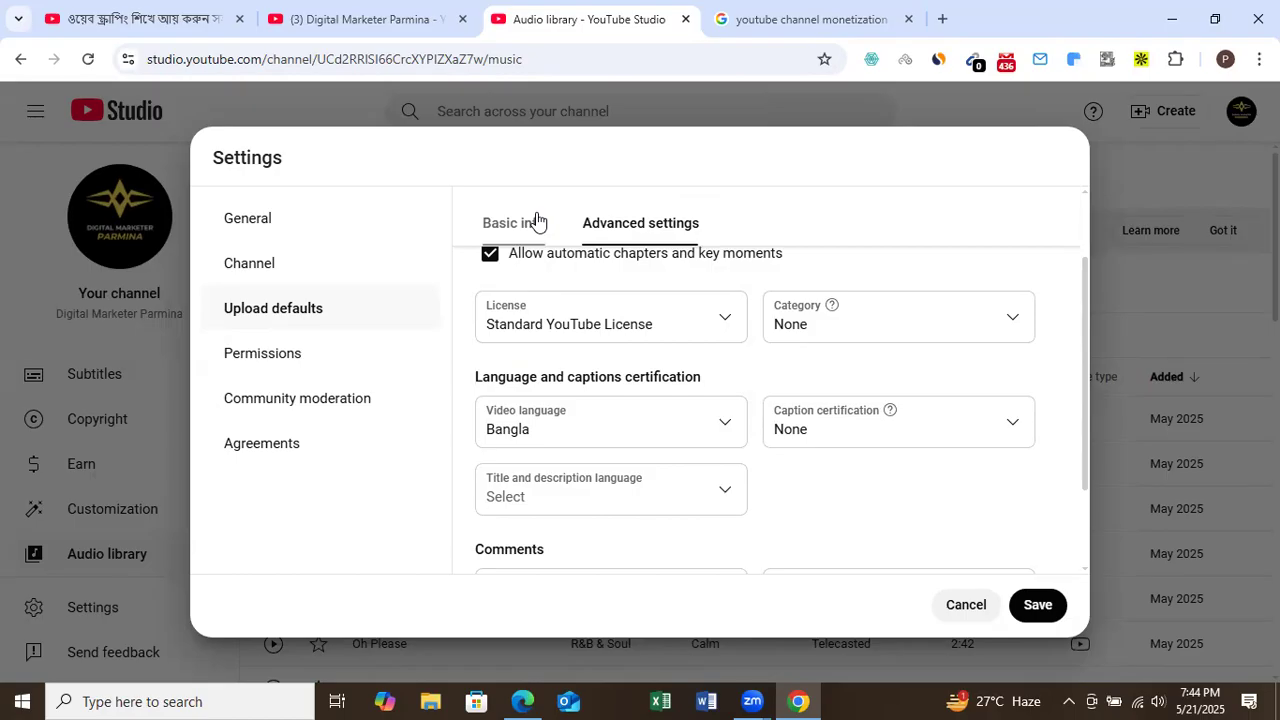
Set the default title and description language to Bangla.
{"action": "left_click", "coordinate": [724, 494]}
{"action": "left_click", "coordinate": [724, 494]}
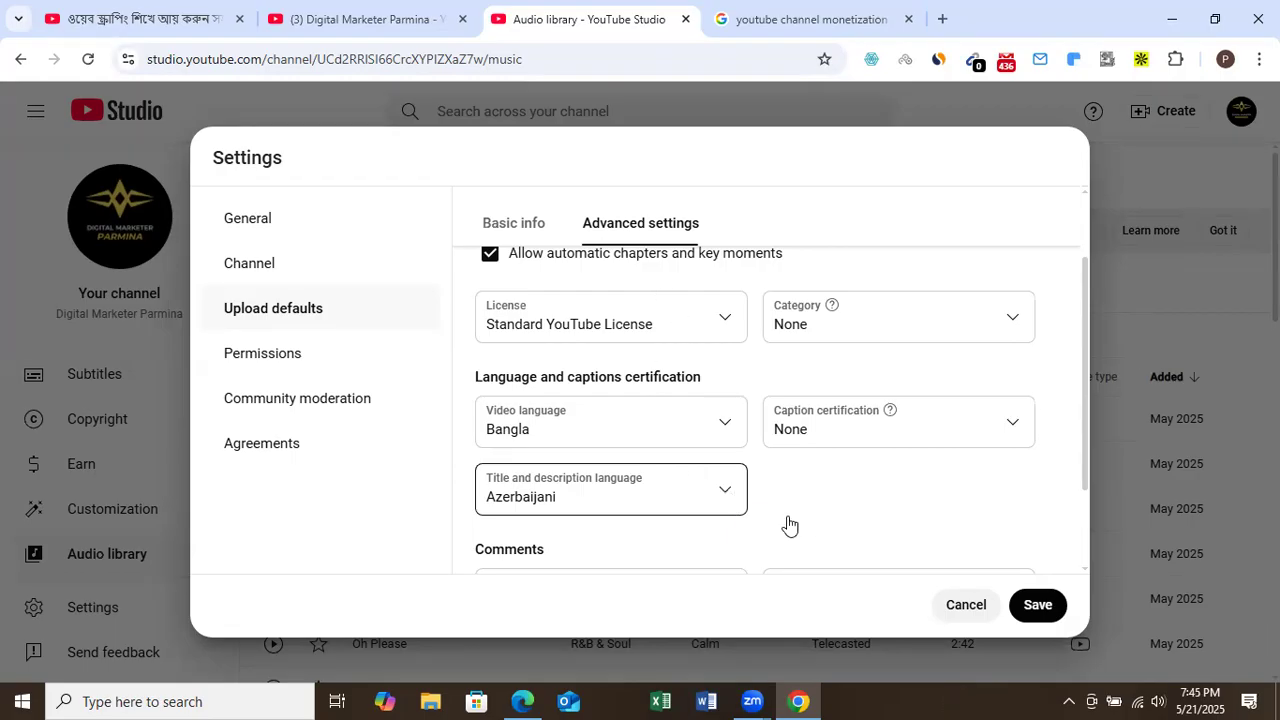
{"action": "left_click", "coordinate": [726, 500]}
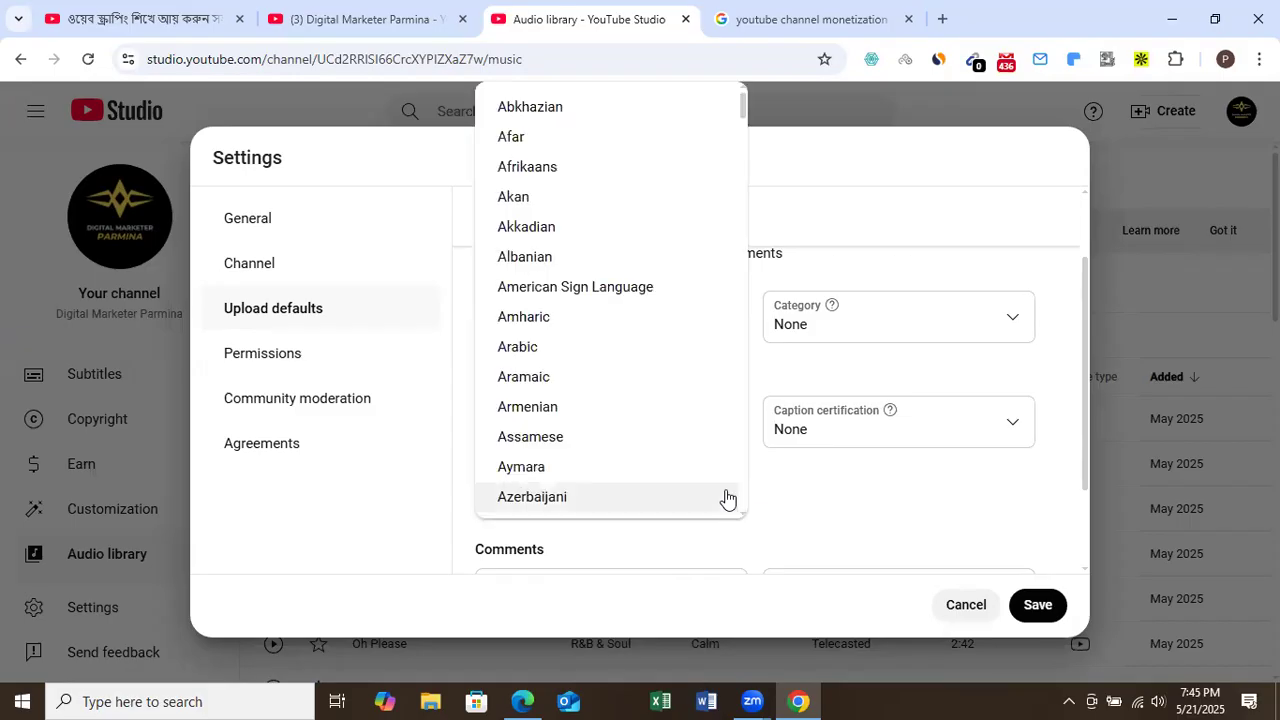
{"action": "scroll", "coordinate": [645, 420], "scroll_direction": "down", "scroll_amount": 2}
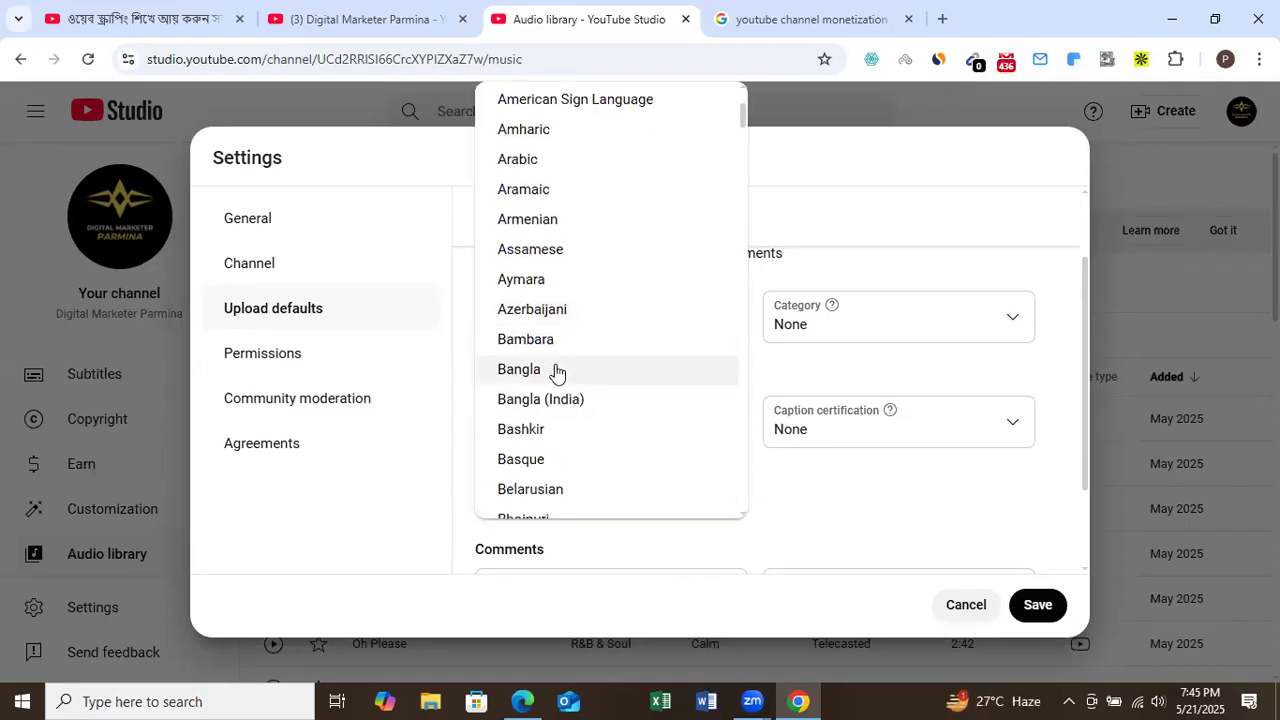
{"action": "left_click", "coordinate": [557, 372]}
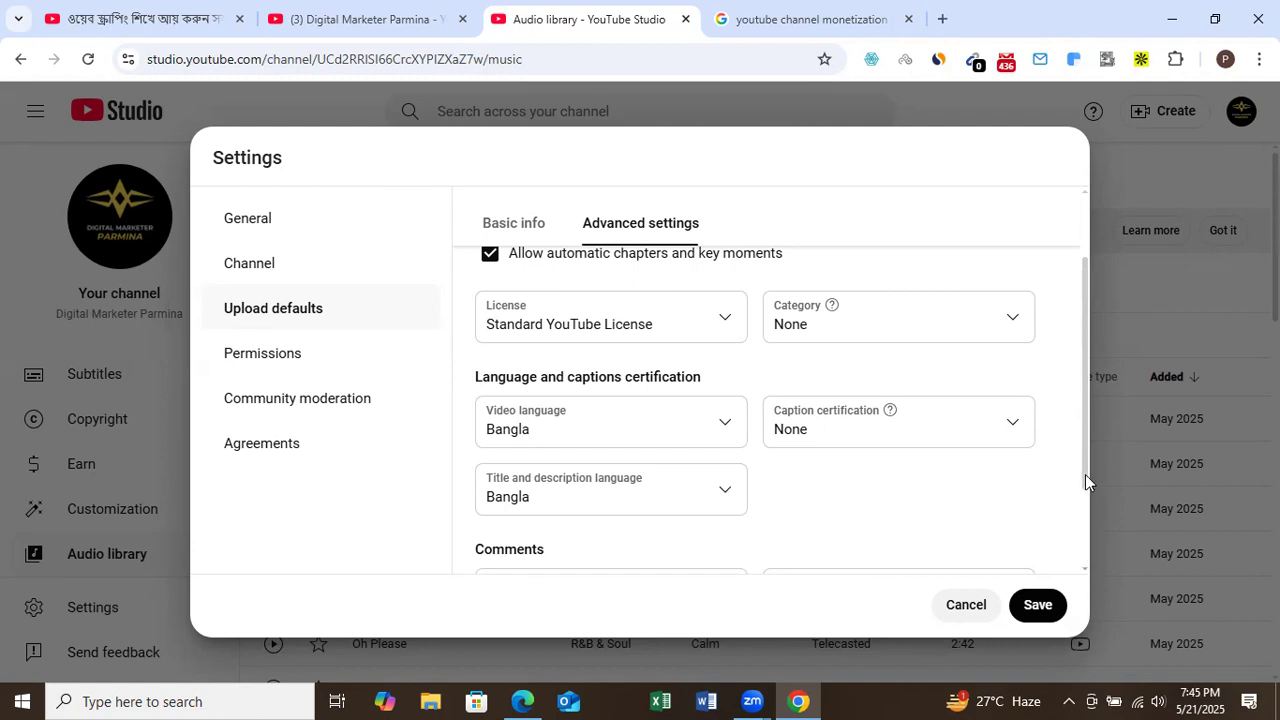
Look through the default comment options, keeping comments On with Basic moderation, and save the upload defaults.
{"action": "scroll", "coordinate": [1085, 474], "scroll_direction": "down", "scroll_amount": 2}
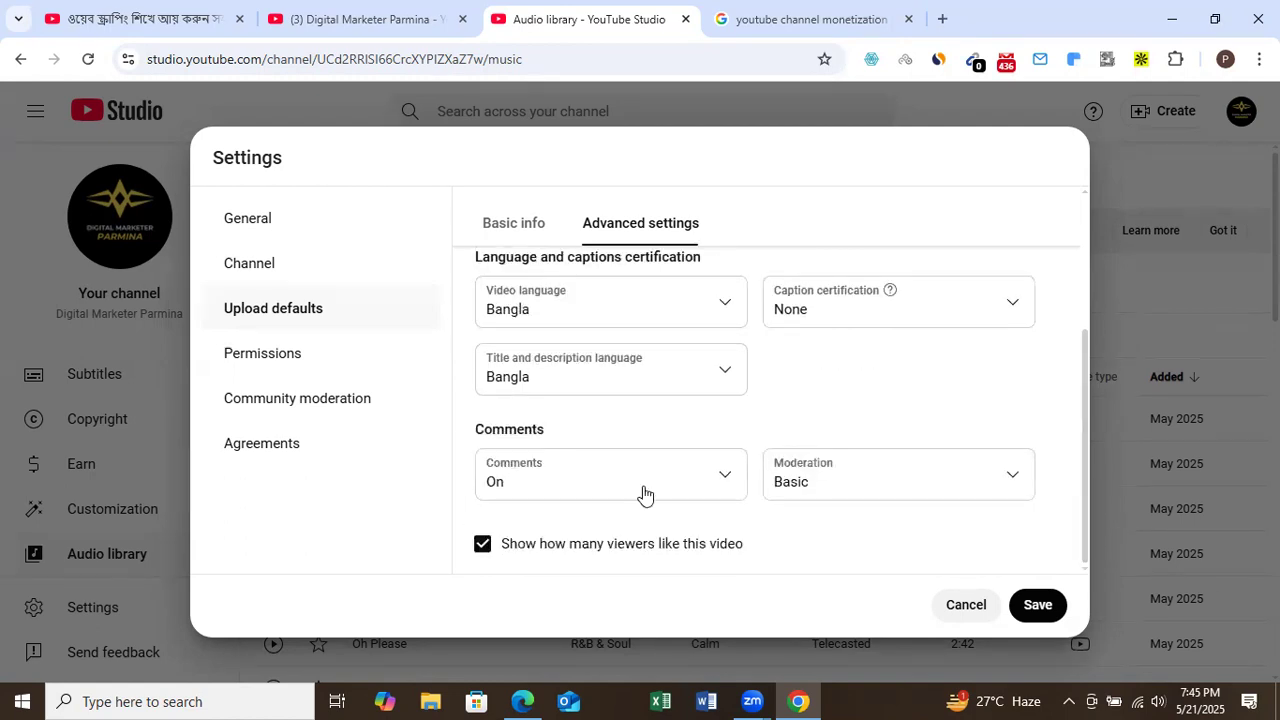
{"action": "left_click", "coordinate": [880, 477]}
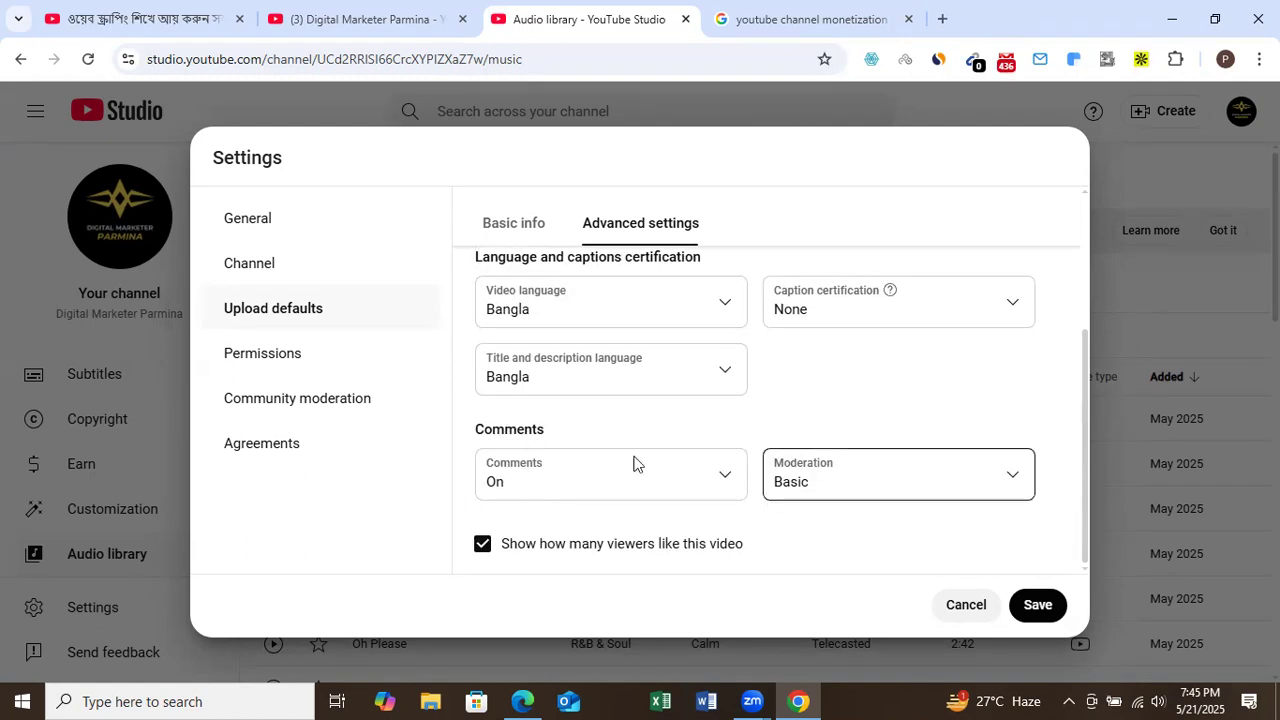
{"action": "left_click", "coordinate": [722, 481]}
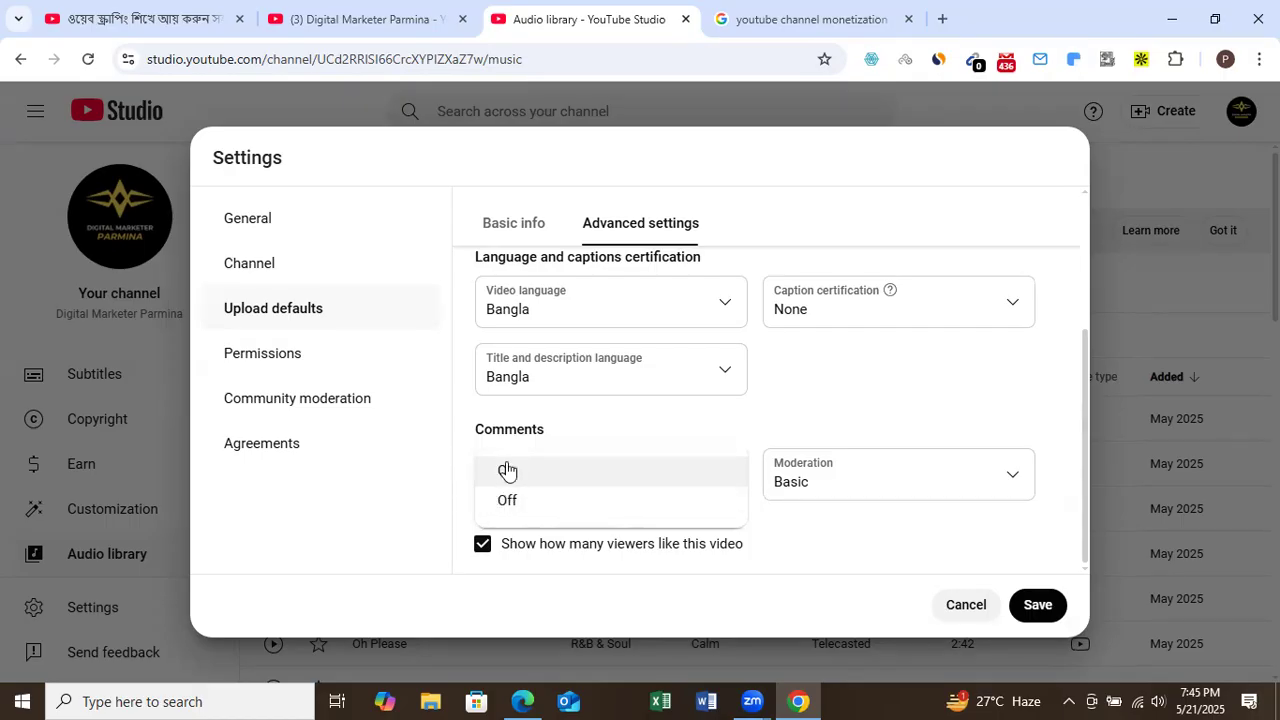
{"action": "left_click", "coordinate": [1010, 483]}
{"action": "left_click", "coordinate": [1010, 483]}
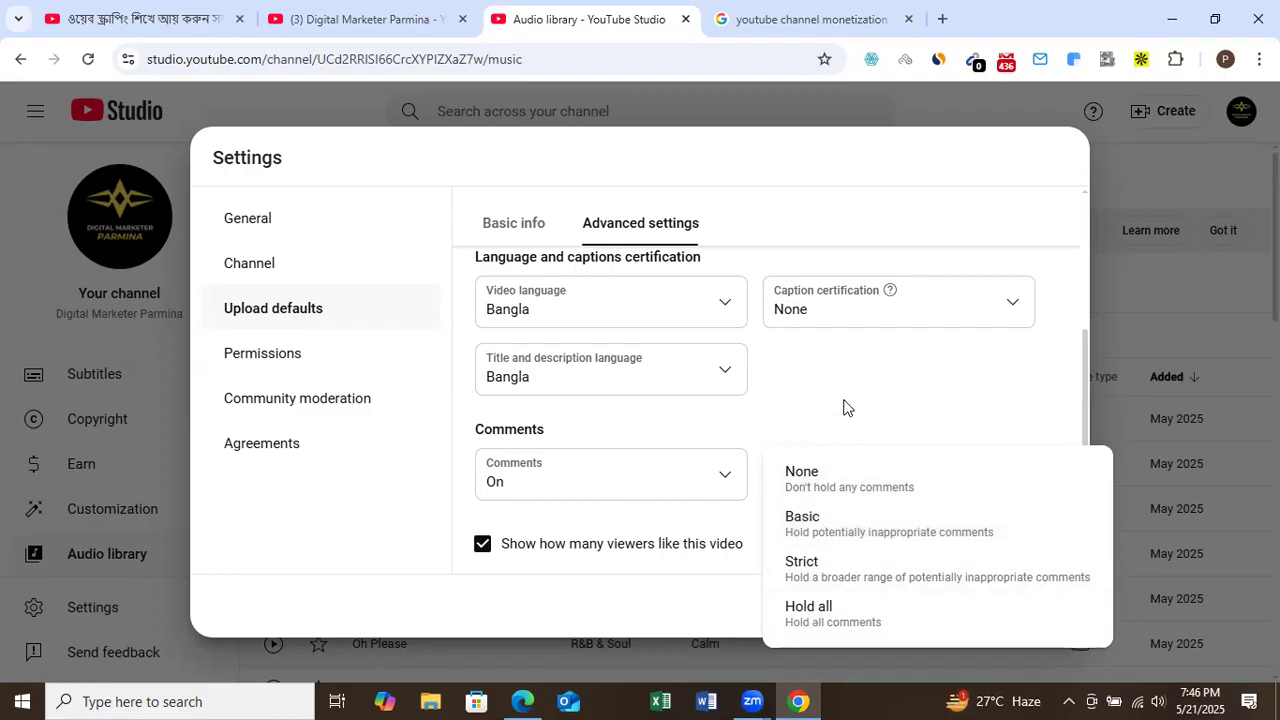
{"action": "left_click", "coordinate": [630, 530]}
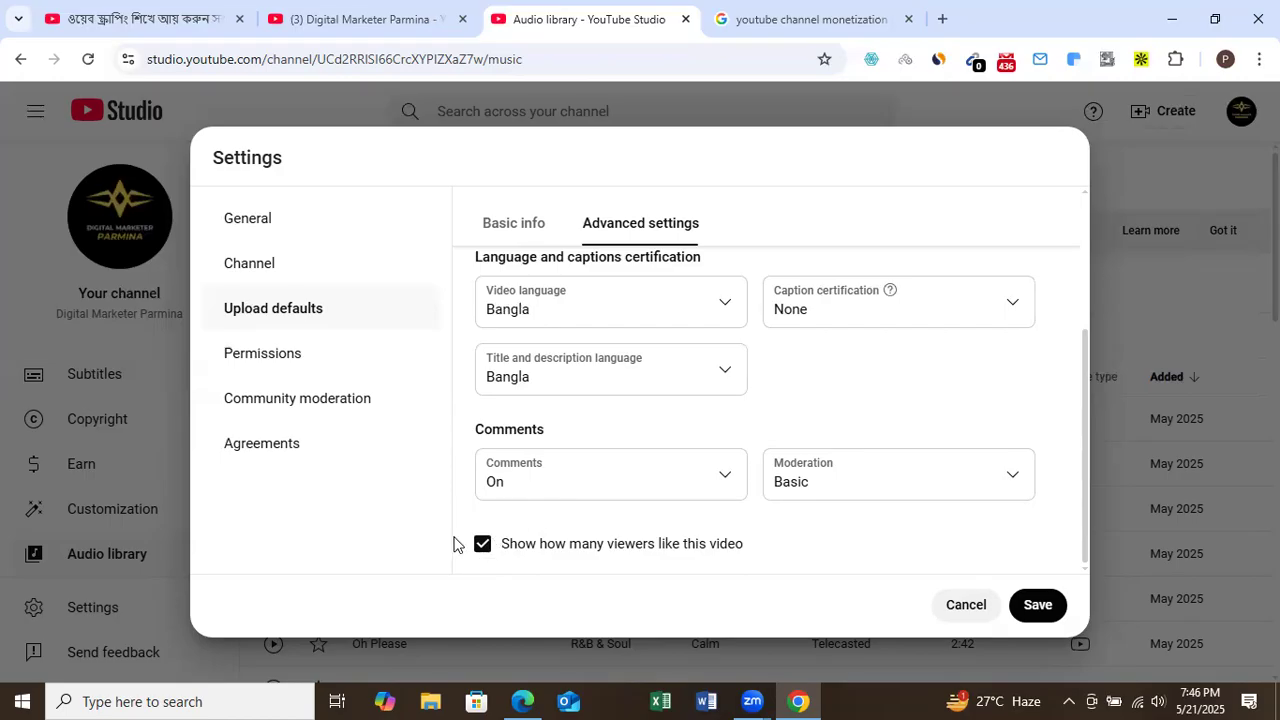
{"action": "left_click", "coordinate": [1038, 606]}
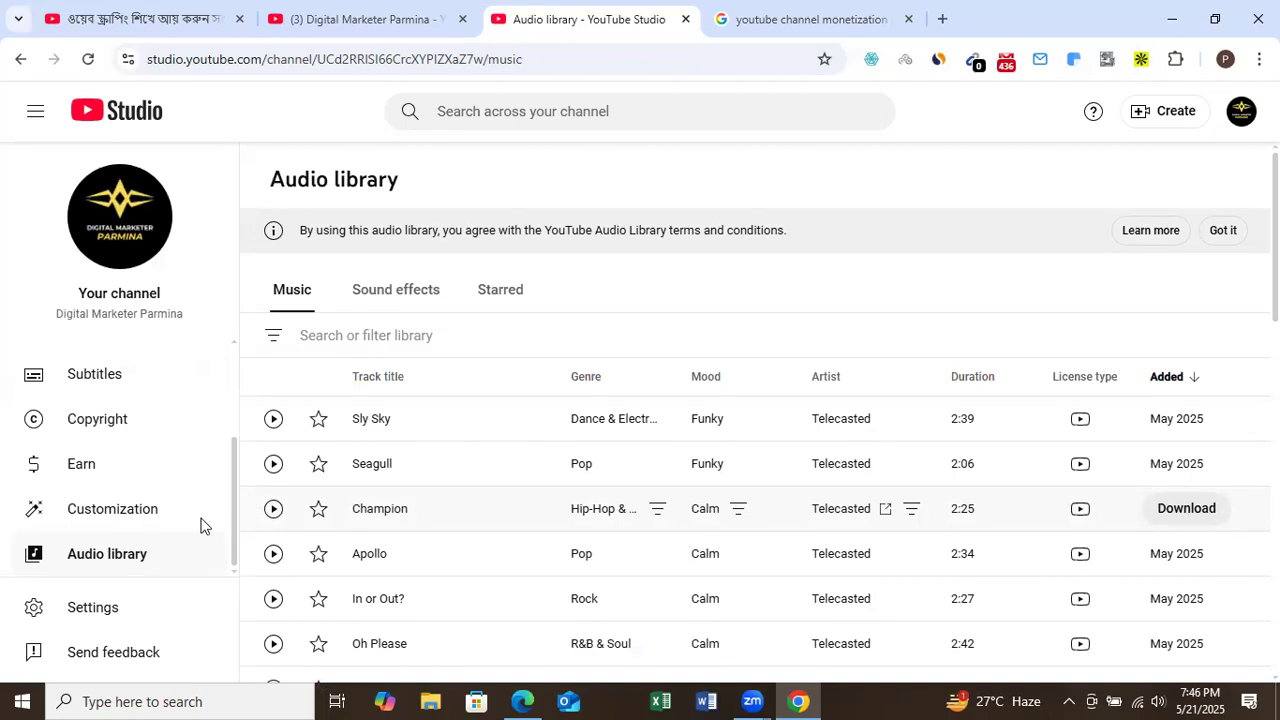
Open the channel's permission settings and examine the invitation form with its access roles from Manager to Viewer (limited), without inviting anyone.
{"action": "left_click", "coordinate": [85, 610]}
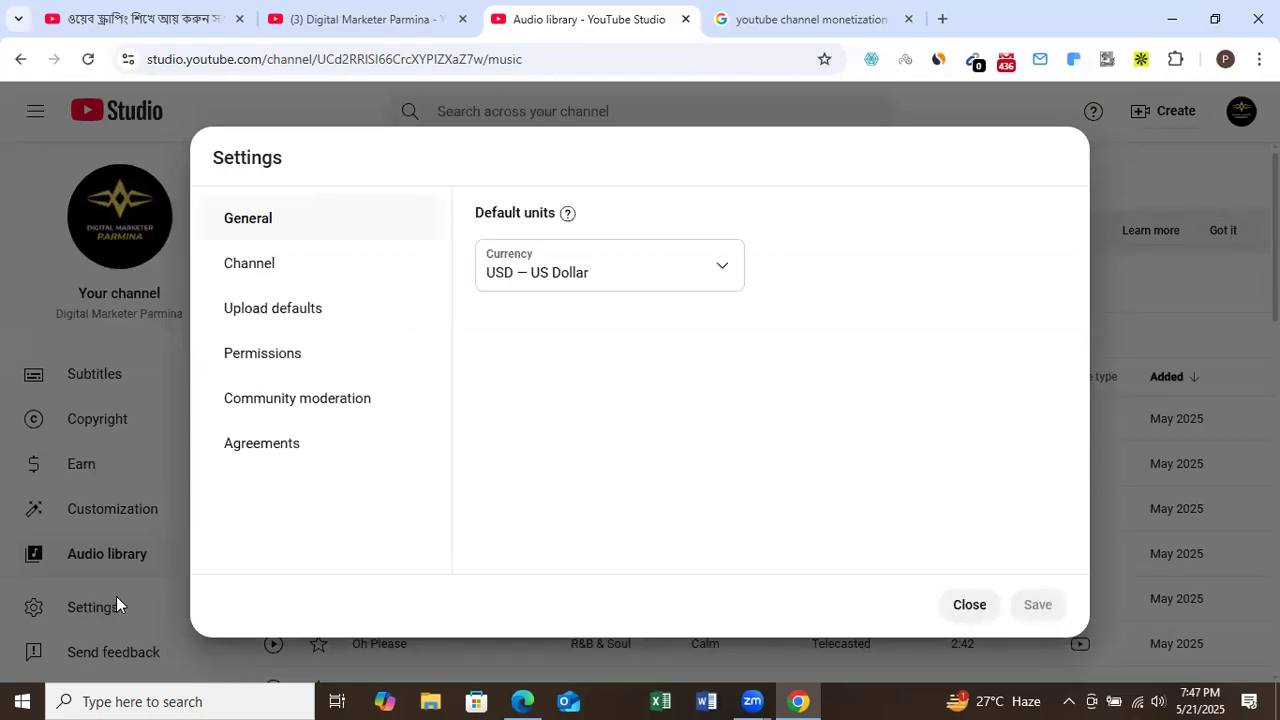
{"action": "left_click", "coordinate": [263, 354]}
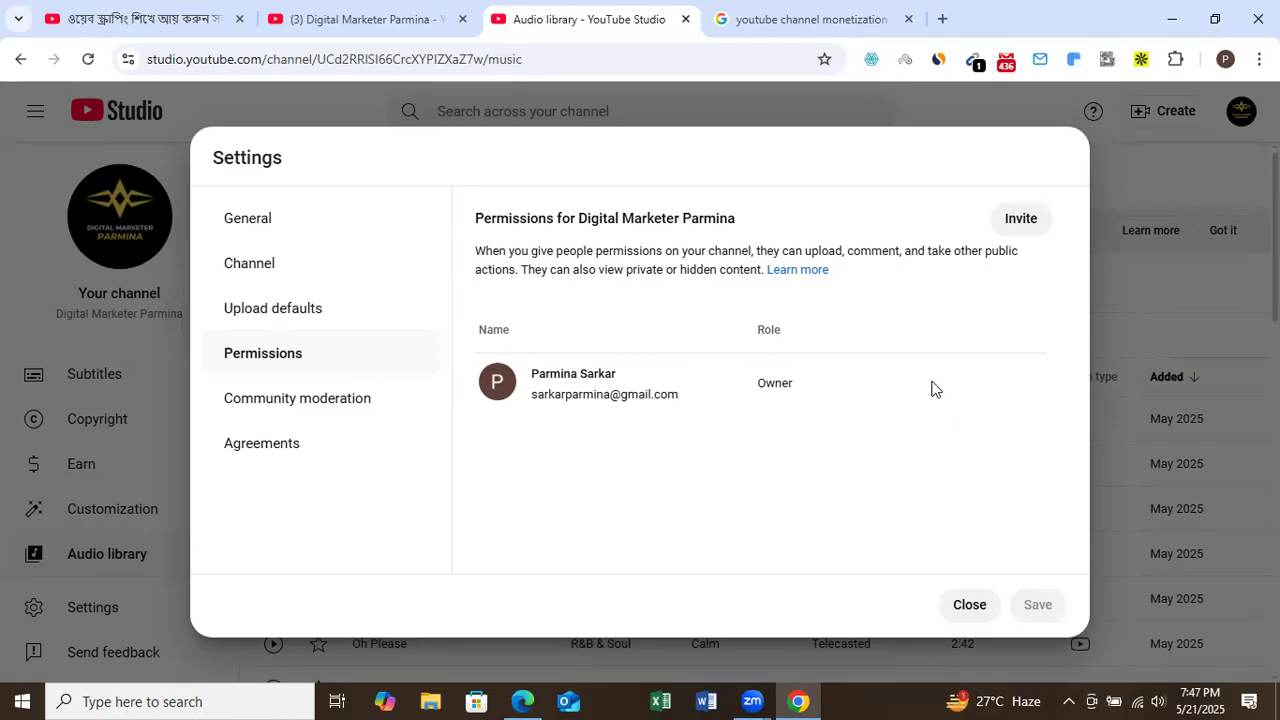
{"action": "left_click", "coordinate": [1028, 226]}
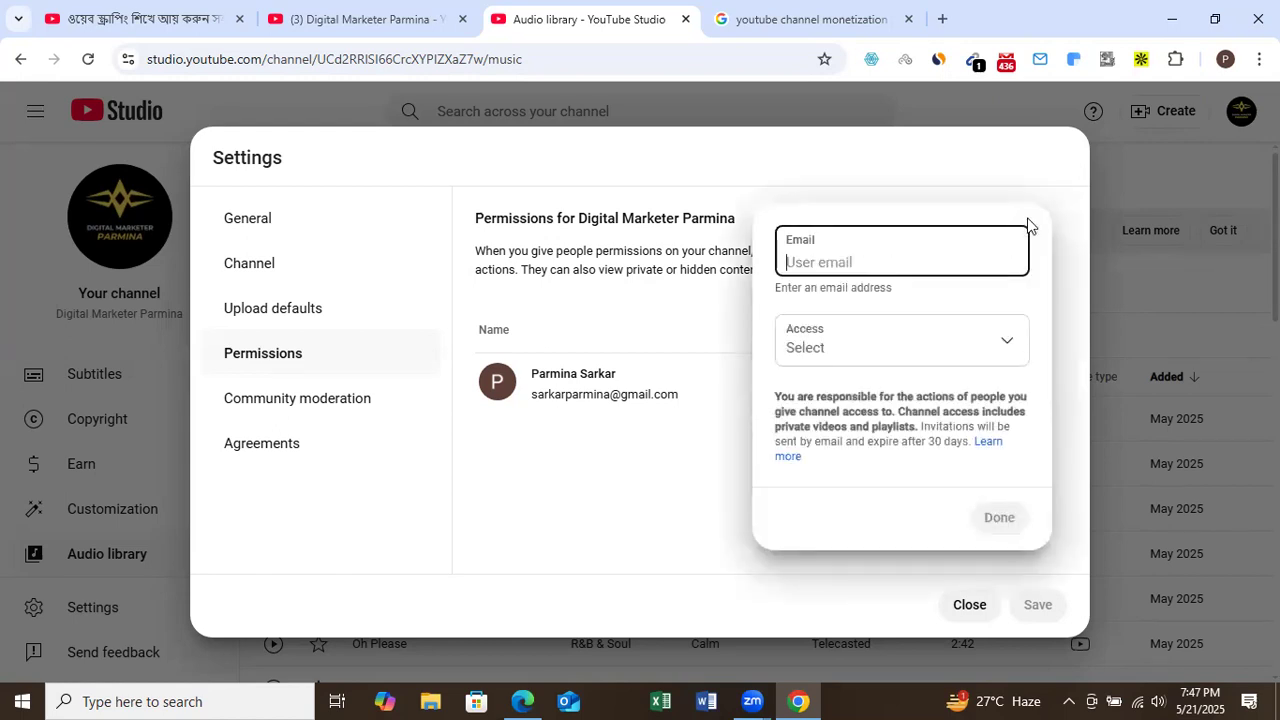
{"action": "left_click", "coordinate": [1005, 346]}
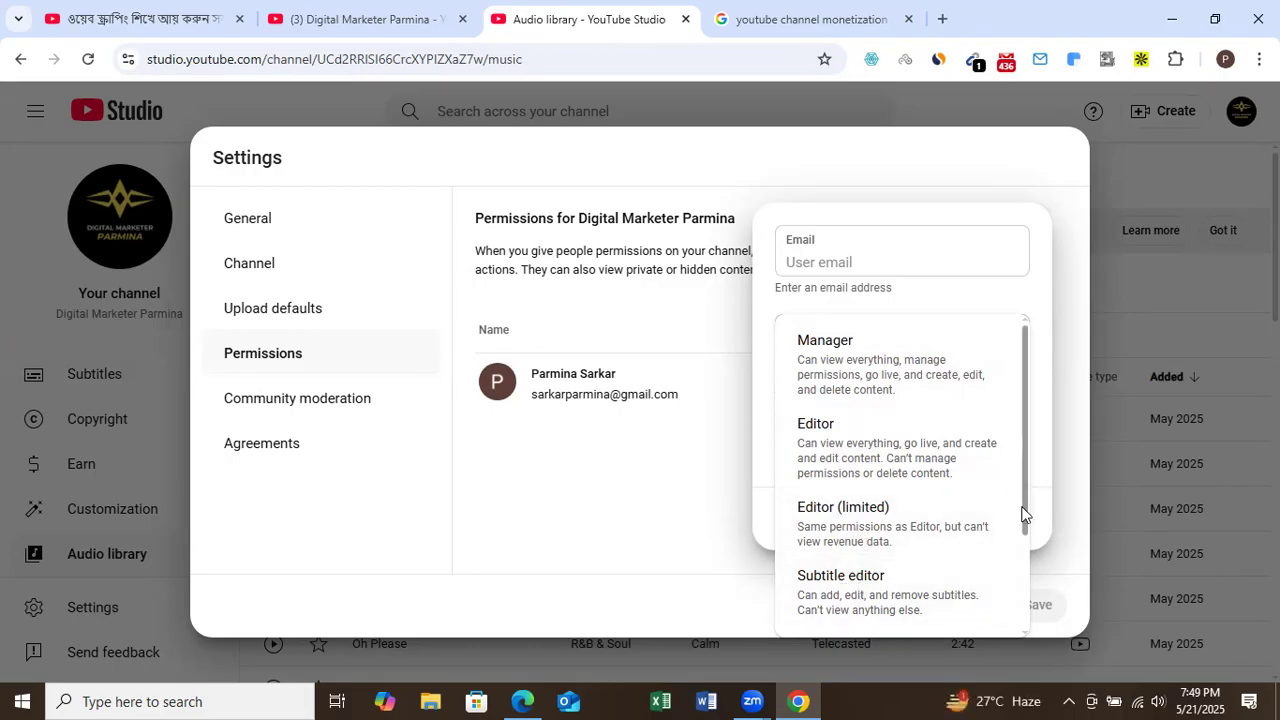
{"action": "scroll", "coordinate": [1006, 566], "scroll_direction": "down", "scroll_amount": 2}
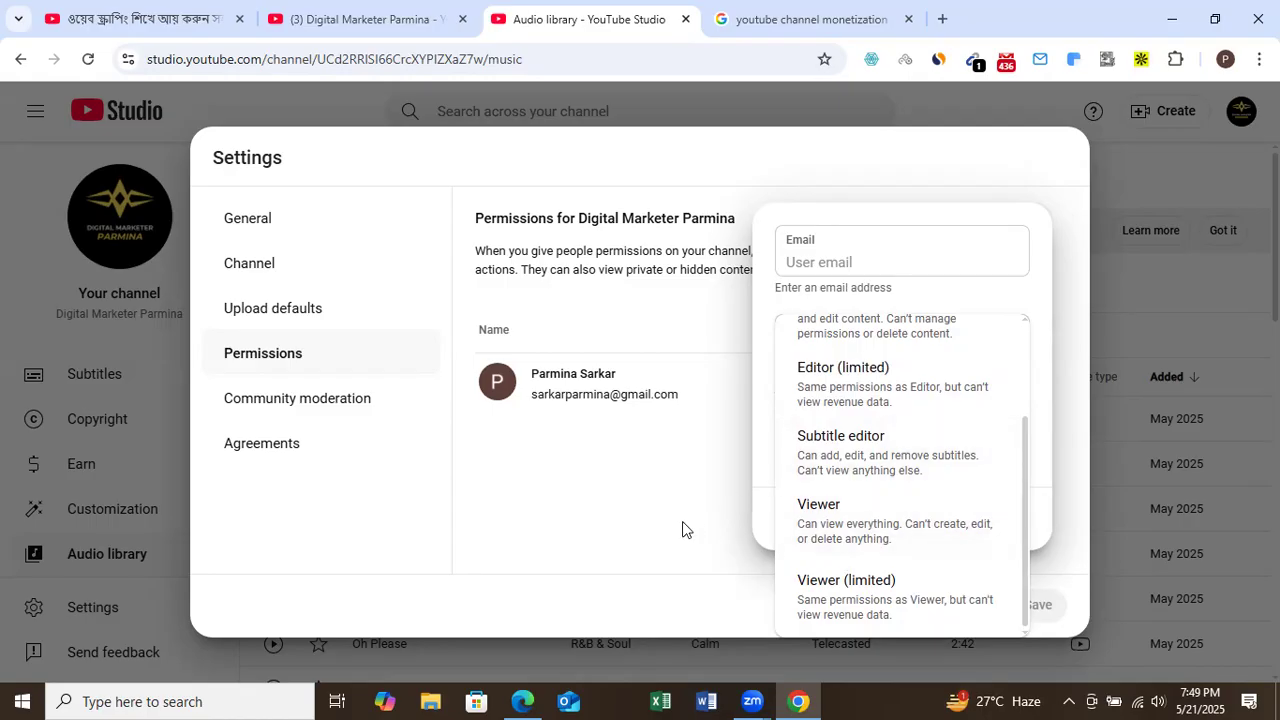
{"action": "left_click", "coordinate": [1025, 480]}
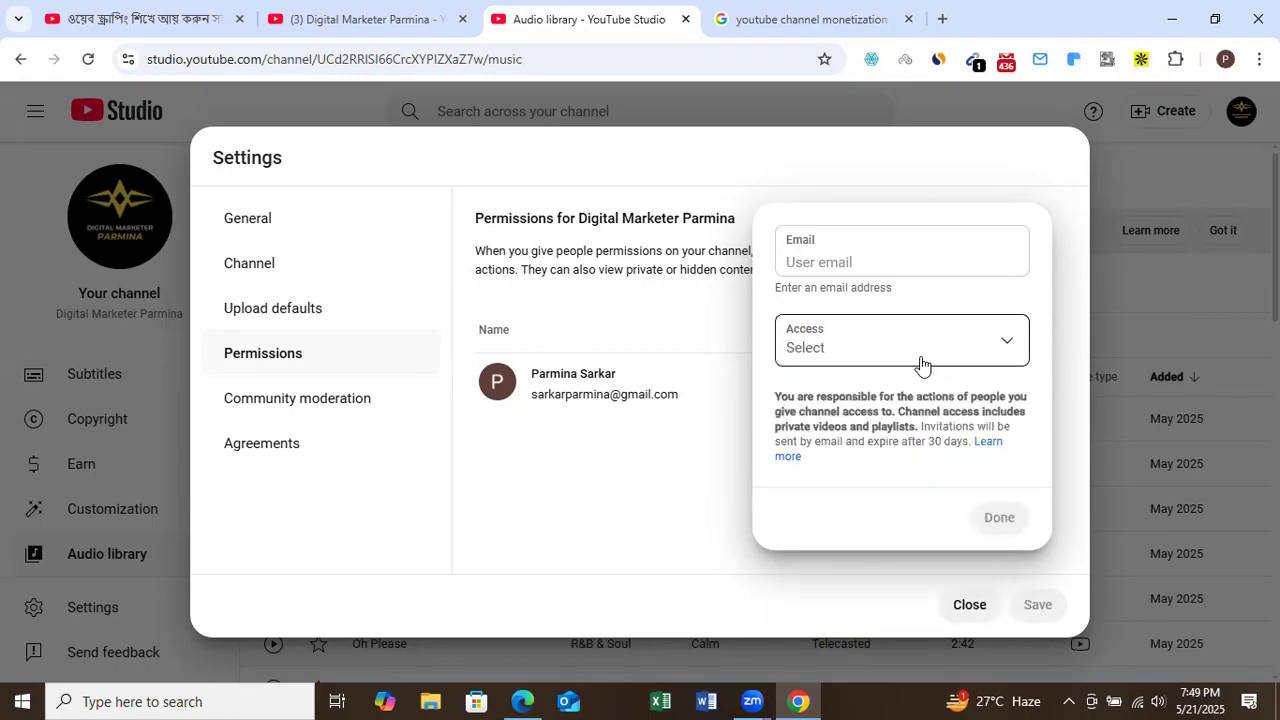
{"action": "left_click", "coordinate": [834, 257]}
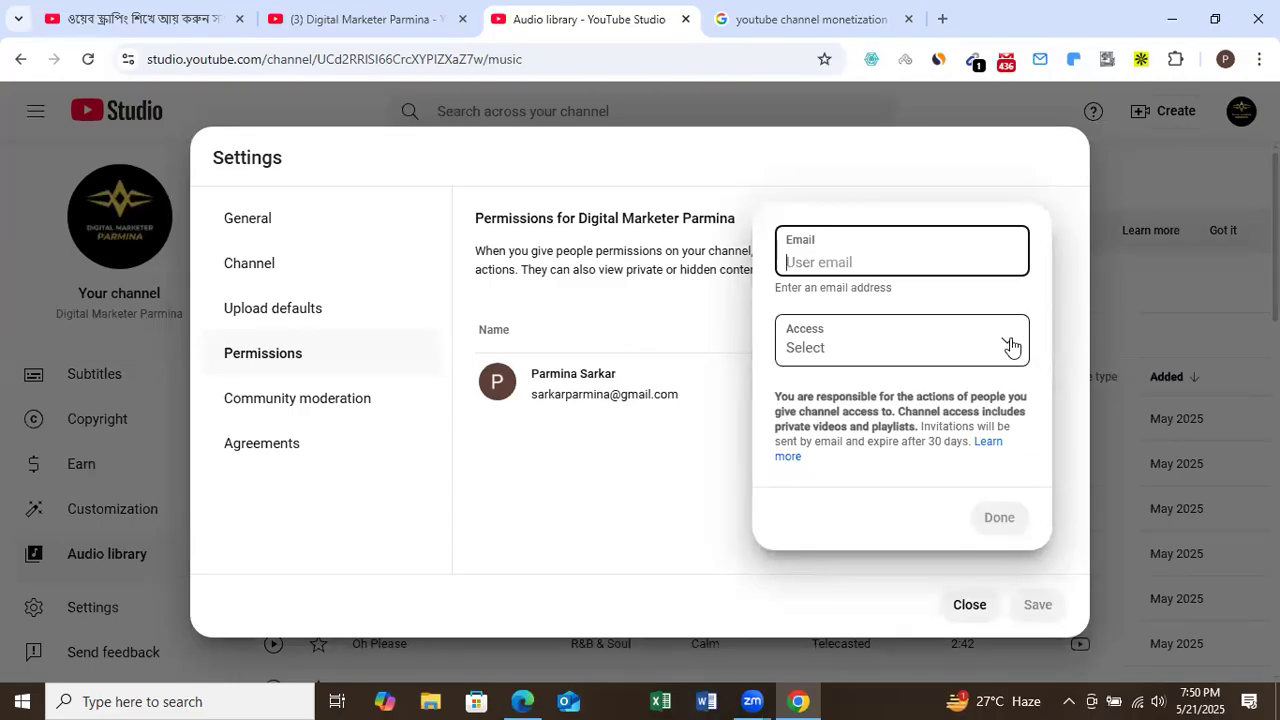
{"action": "left_click", "coordinate": [523, 482]}
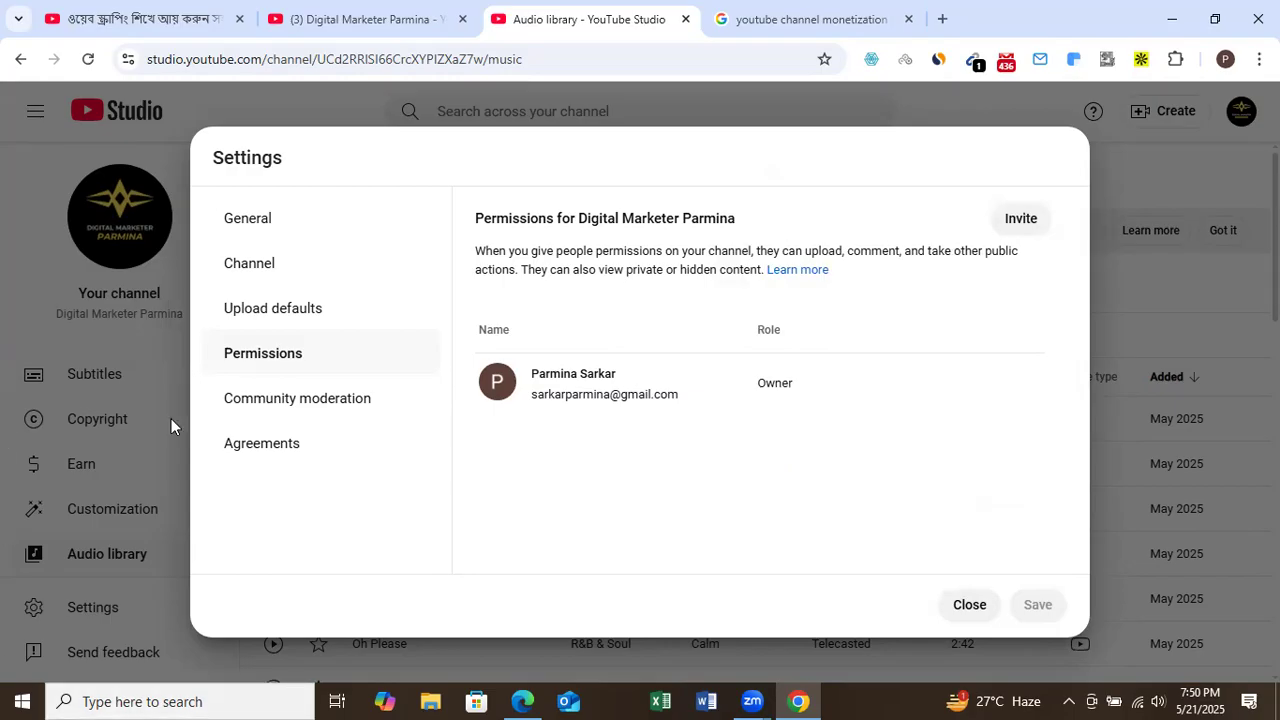
Examine the community moderation filters, the comment and live chat defaults and the agreements, and close the settings without changes.
{"action": "left_click", "coordinate": [268, 400]}
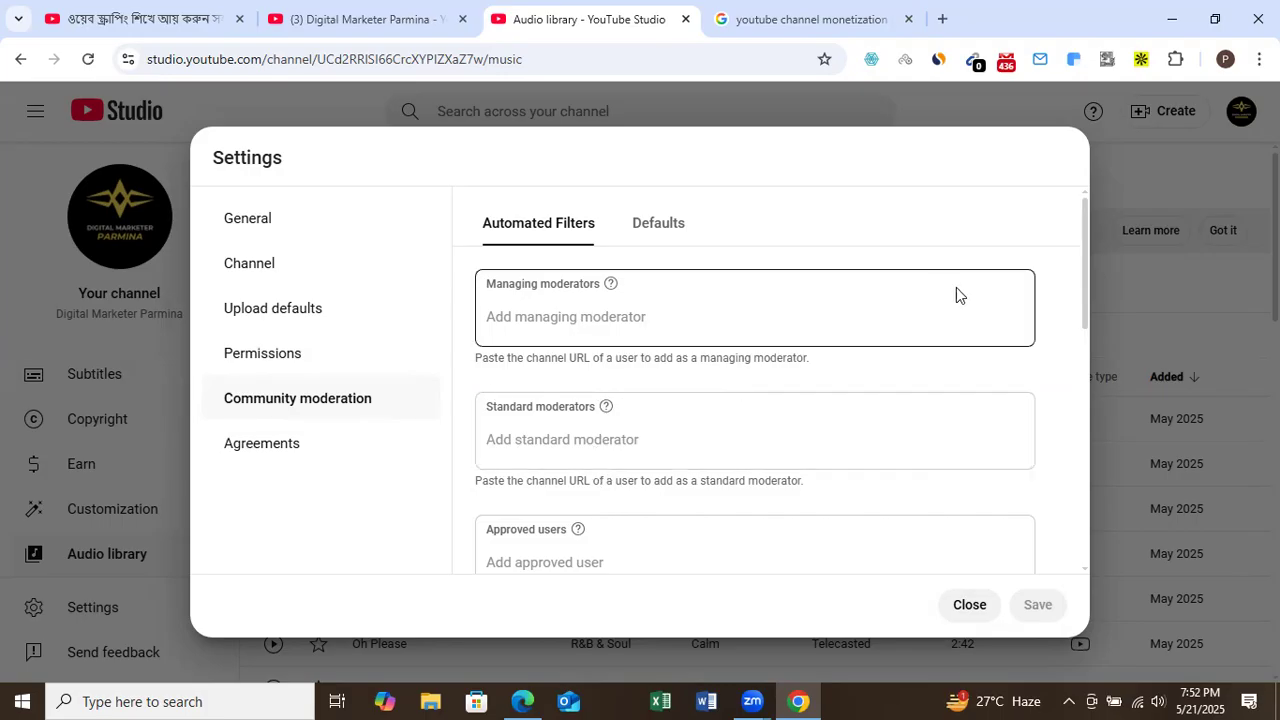
{"action": "left_click_drag", "start_coordinate": [1083, 302], "coordinate": [1059, 554]}
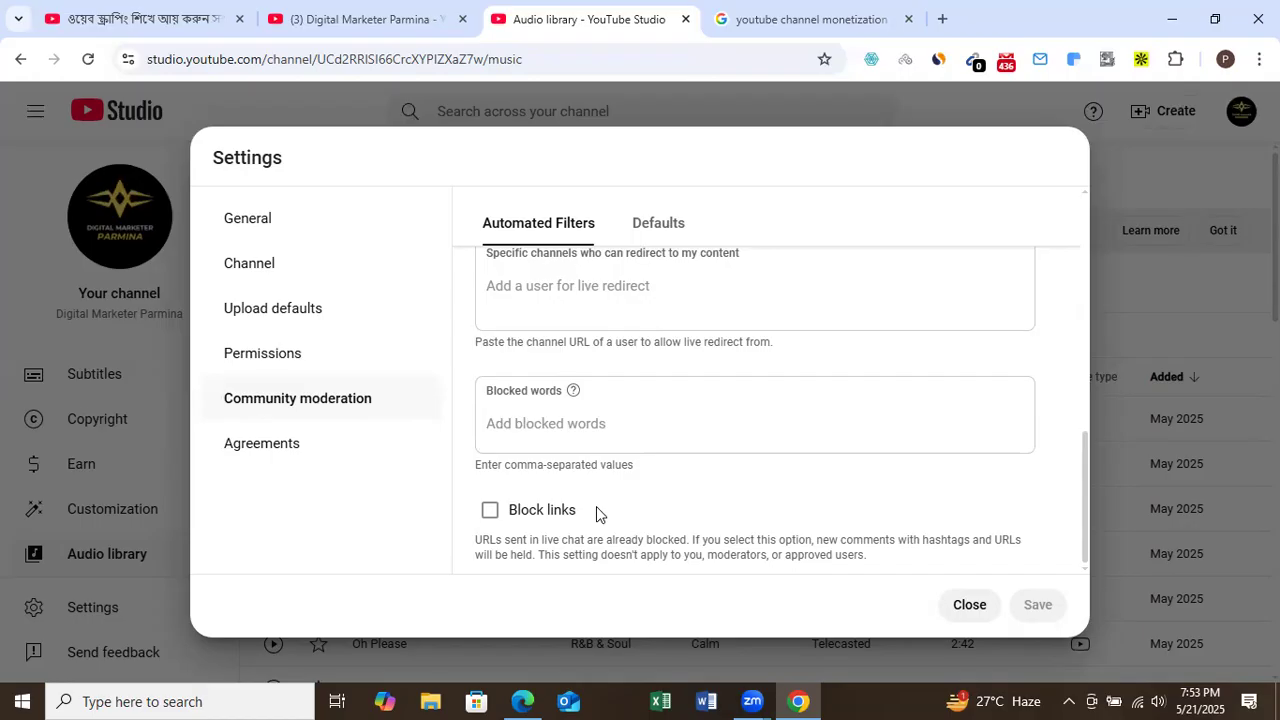
{"action": "left_click", "coordinate": [648, 228]}
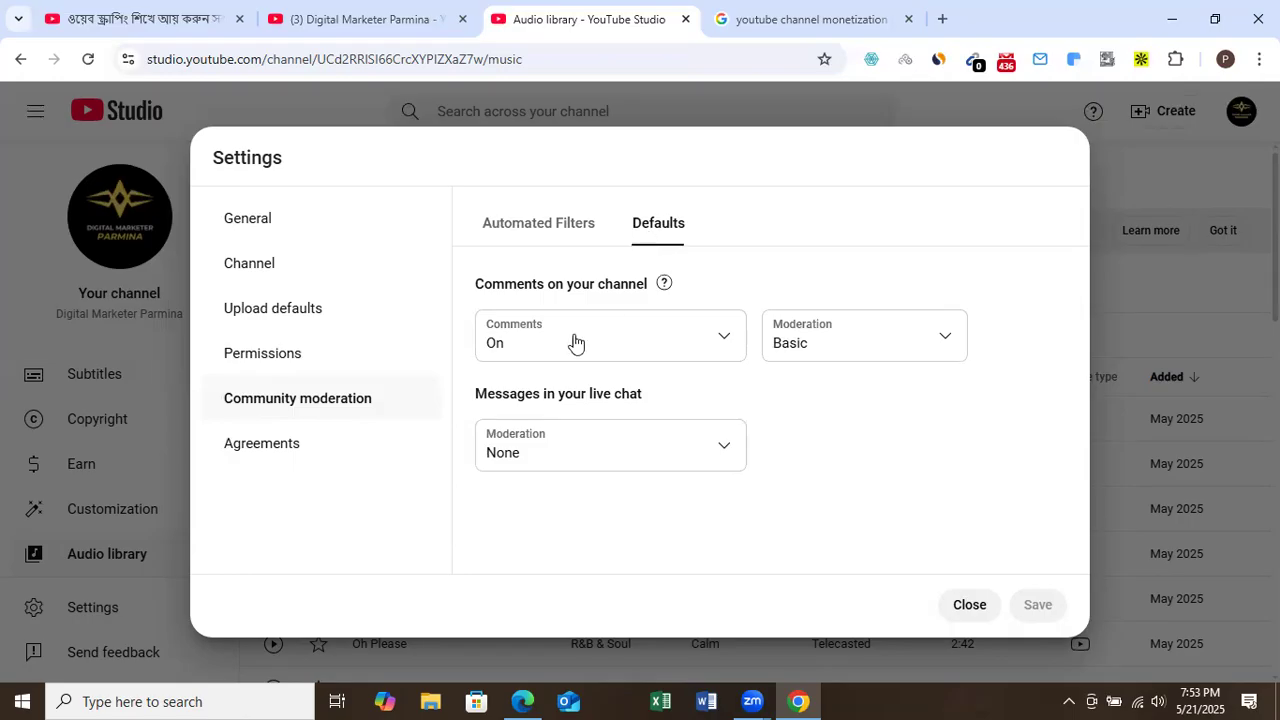
{"action": "left_click", "coordinate": [721, 344]}
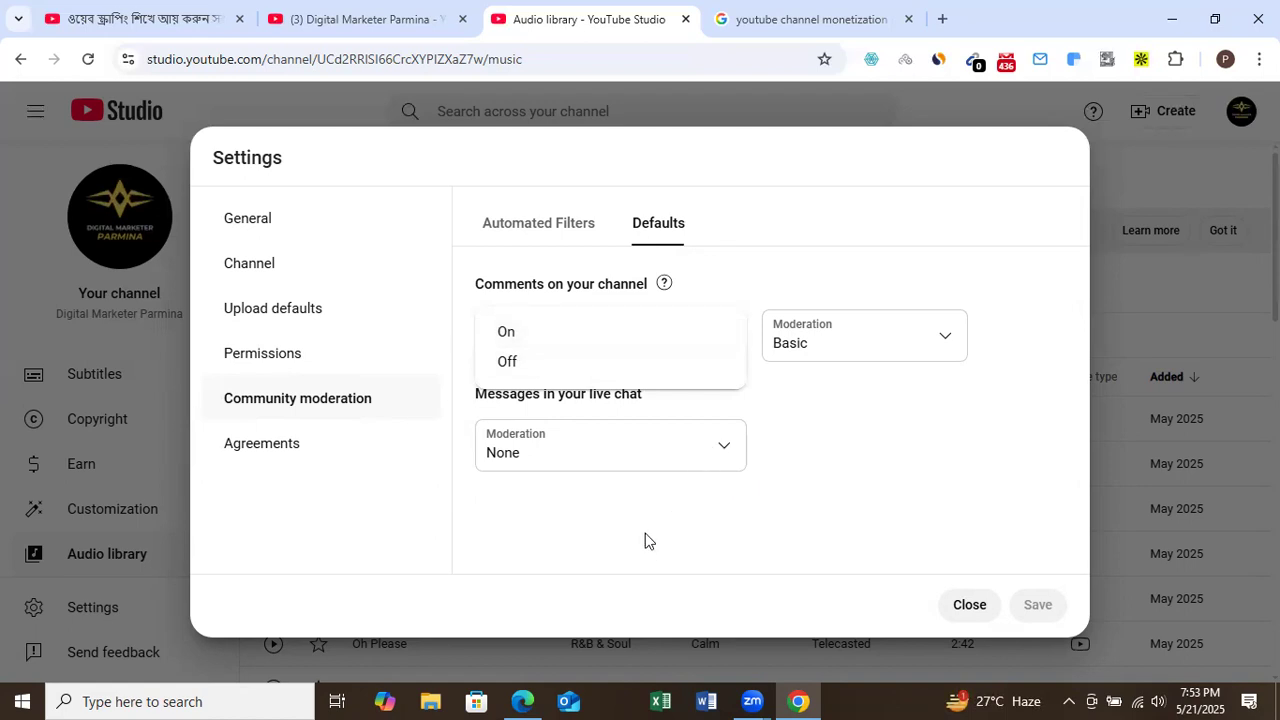
{"action": "left_click", "coordinate": [716, 463]}
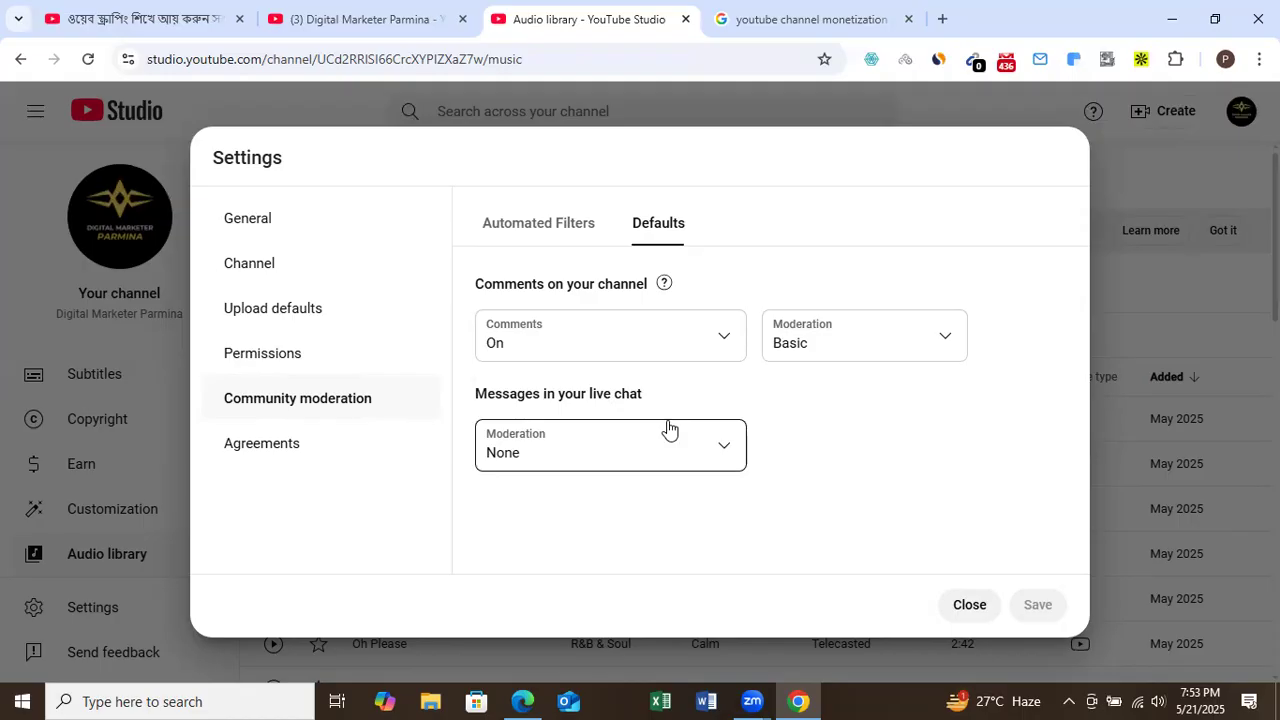
{"action": "left_click", "coordinate": [279, 452]}
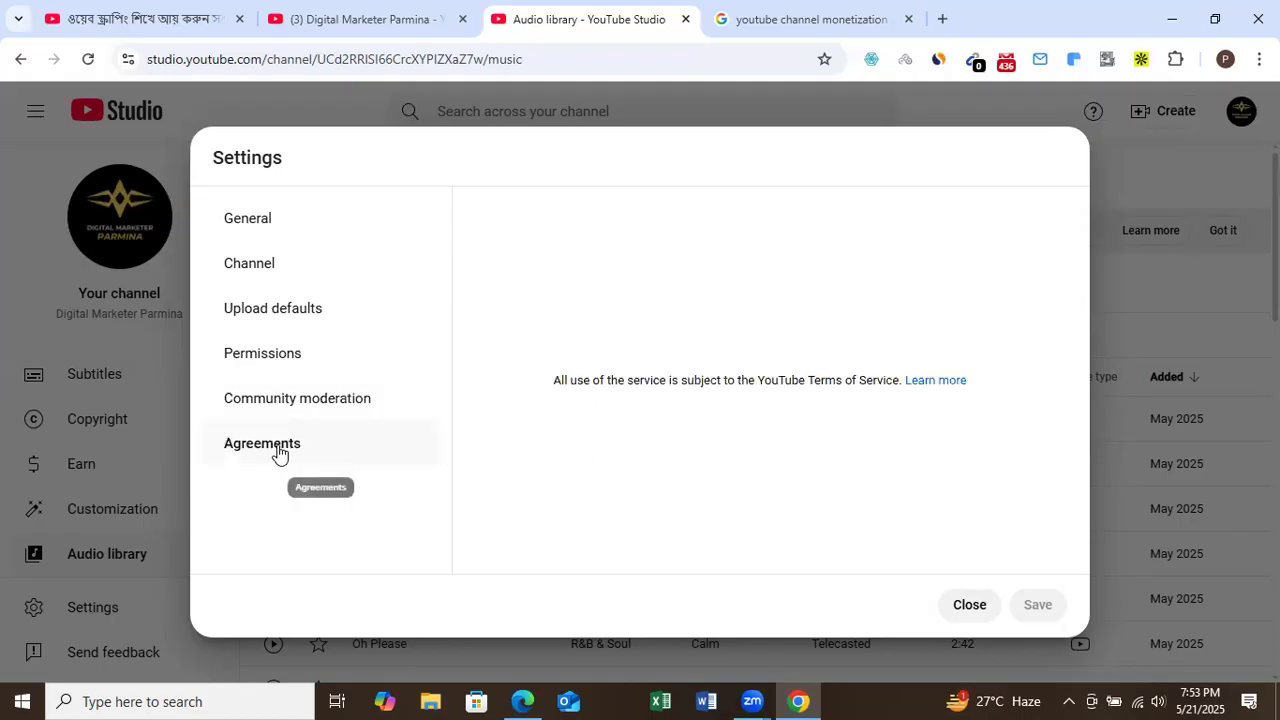
{"action": "left_click", "coordinate": [969, 605]}
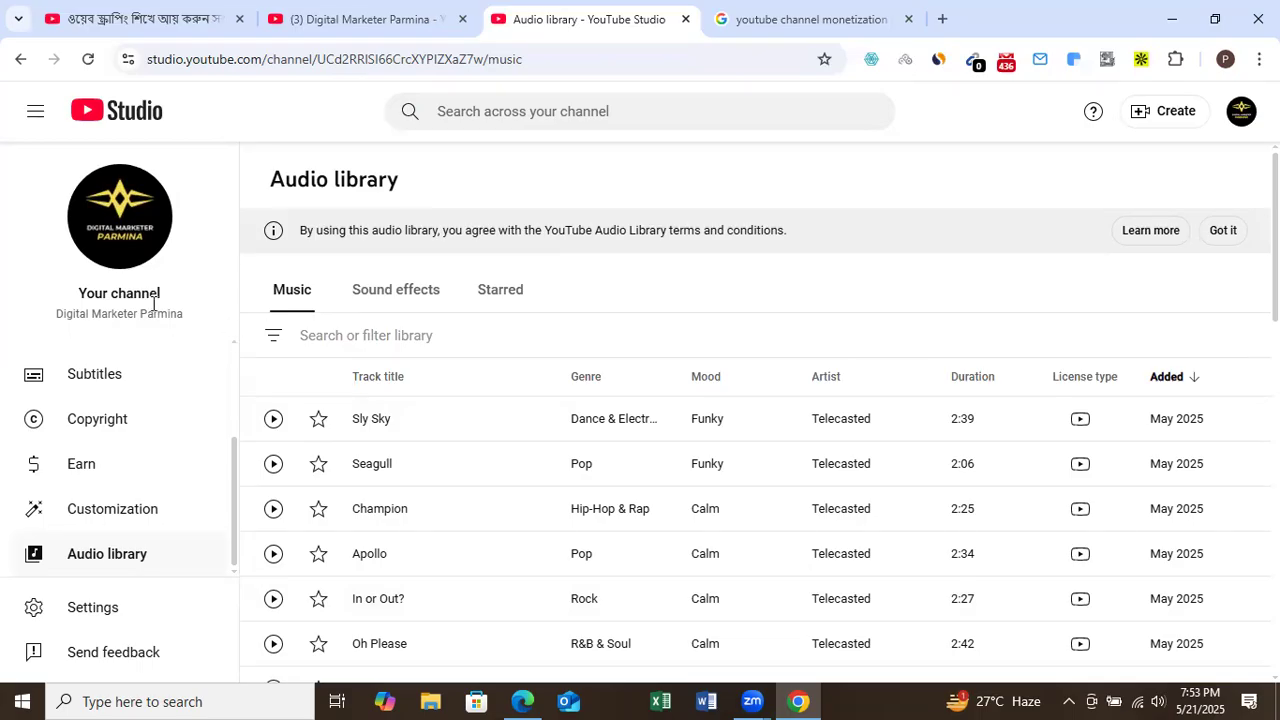
{"action": "left_click", "coordinate": [1241, 115]}
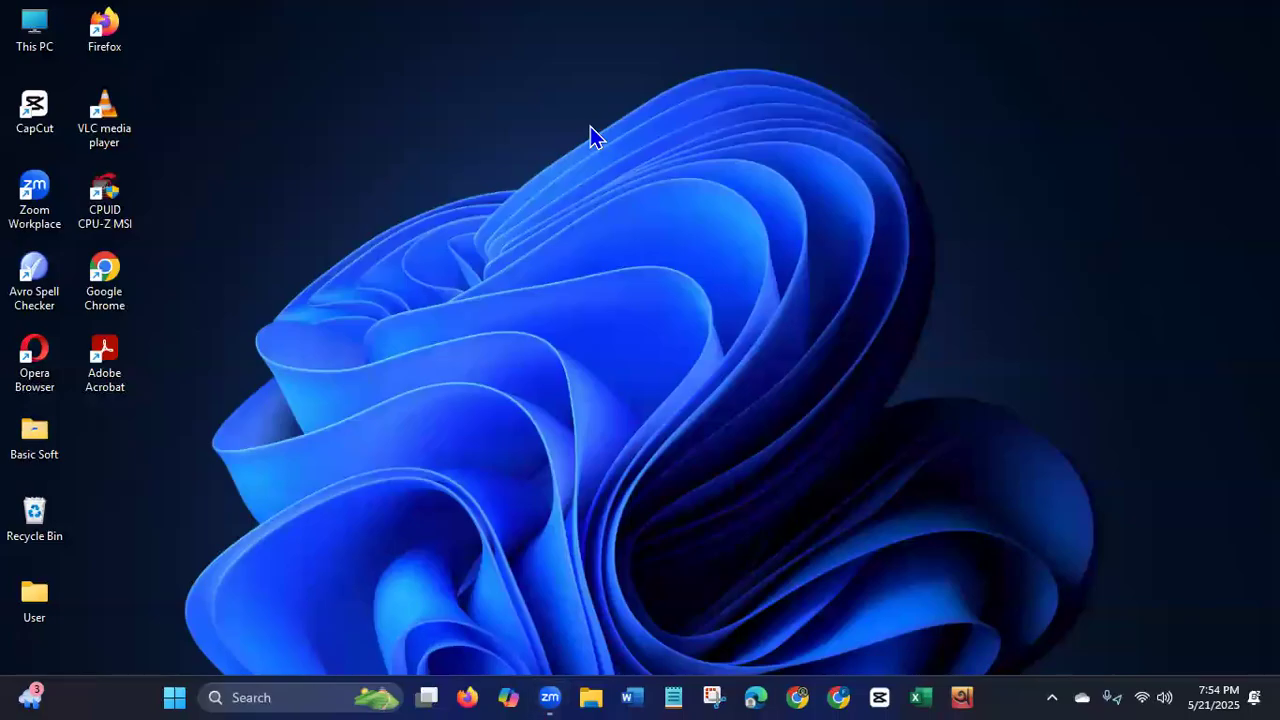
{"action": "right_click", "coordinate": [588, 194]}
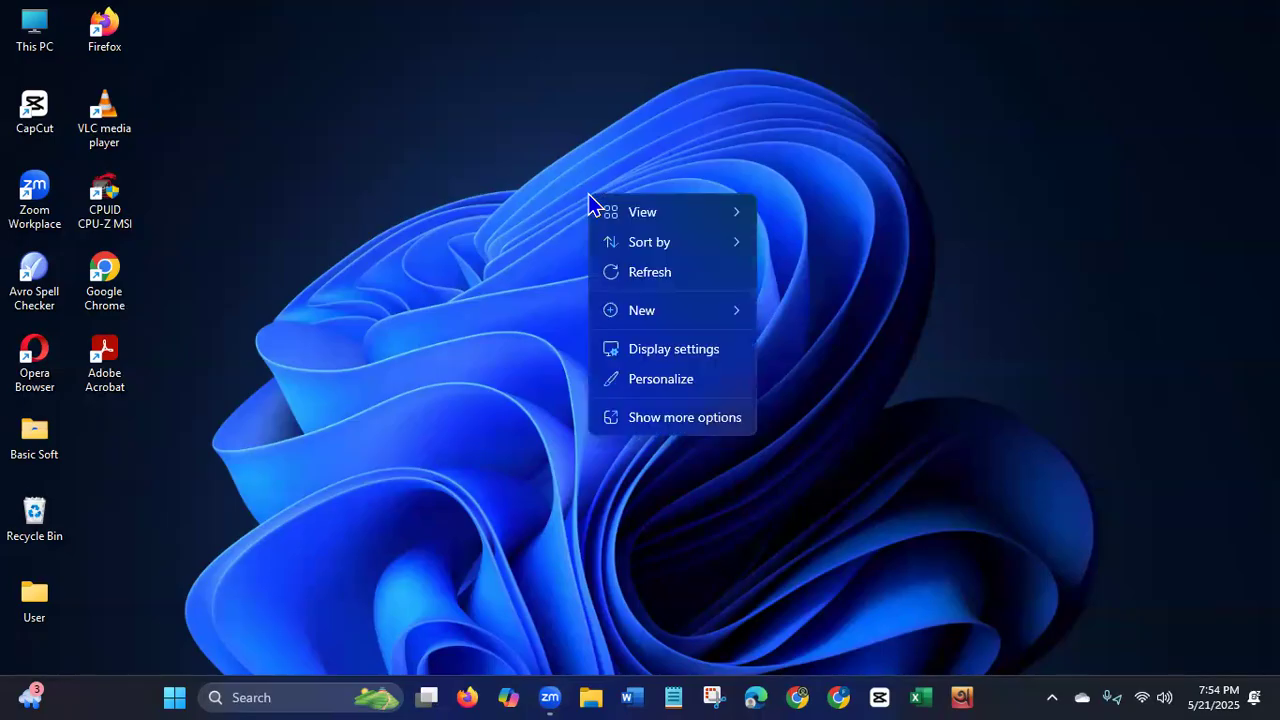
{"action": "left_click", "coordinate": [631, 272]}
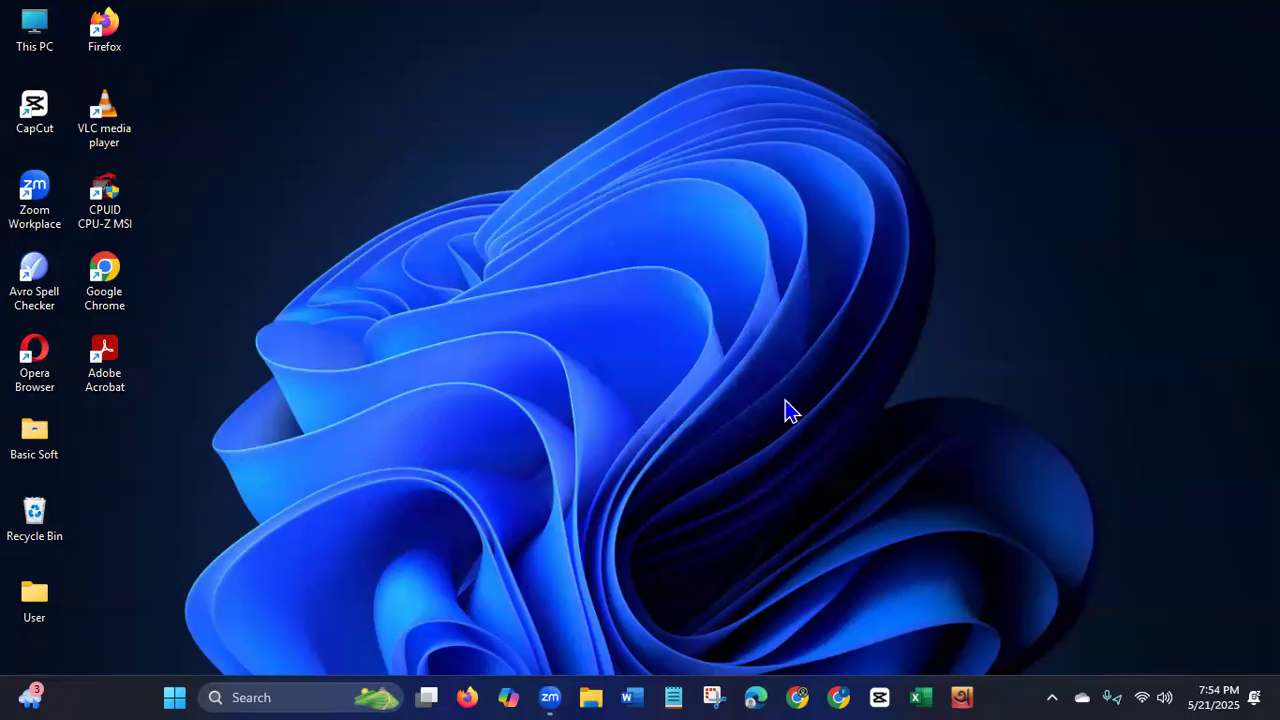
Launch Google Chrome from the desktop with the seahorse-avatar profile and open YouTube through a Google search for youtube.
{"action": "double_click", "coordinate": [105, 275]}
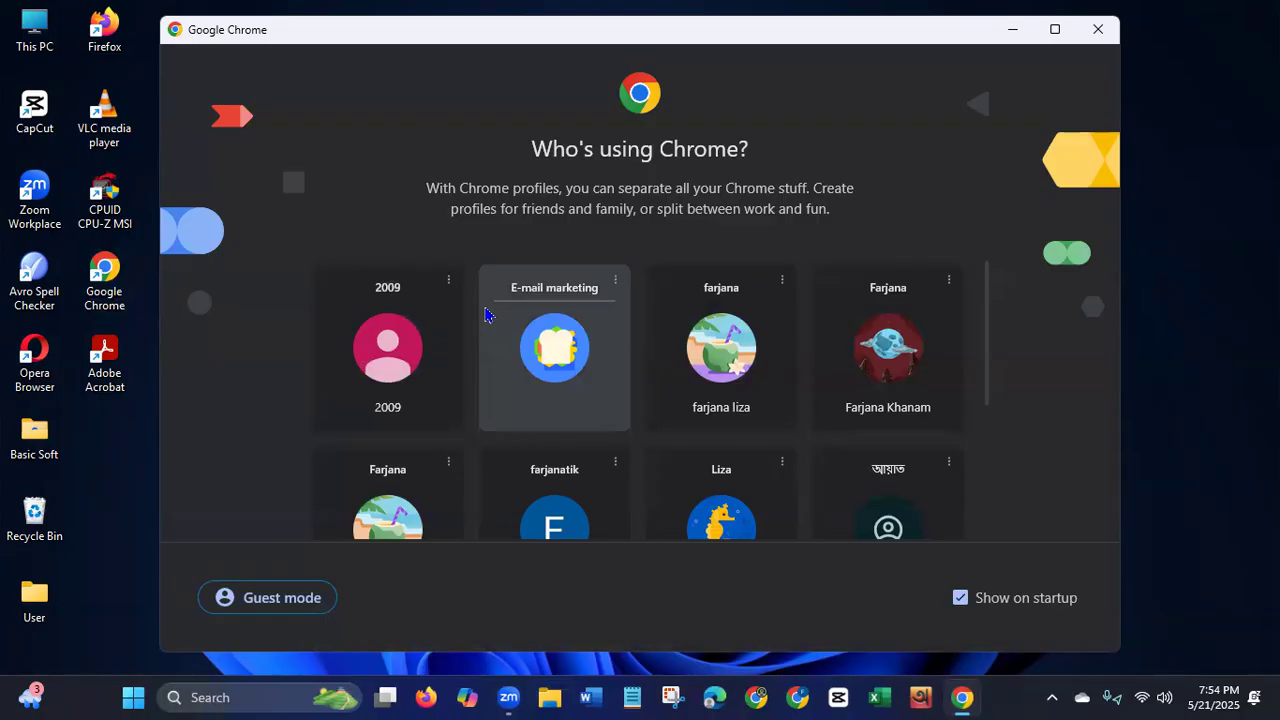
{"action": "left_click", "coordinate": [764, 520]}
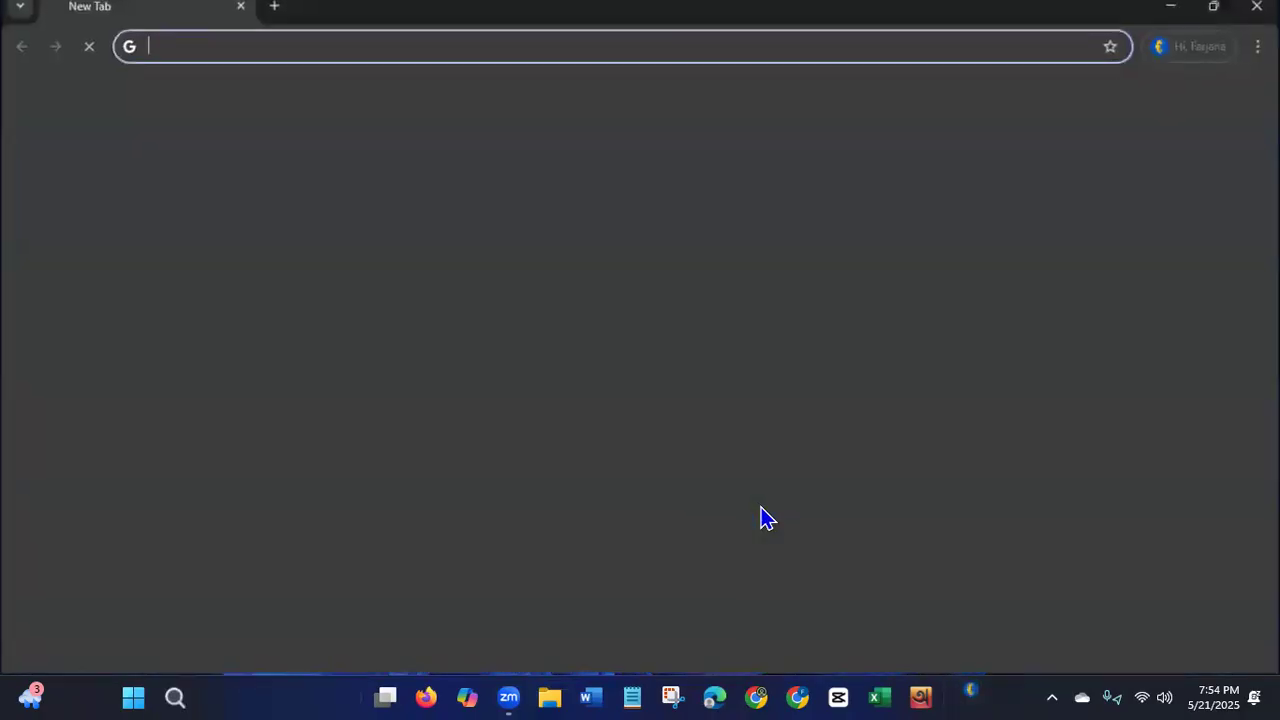
{"action": "left_click", "coordinate": [1204, 97]}
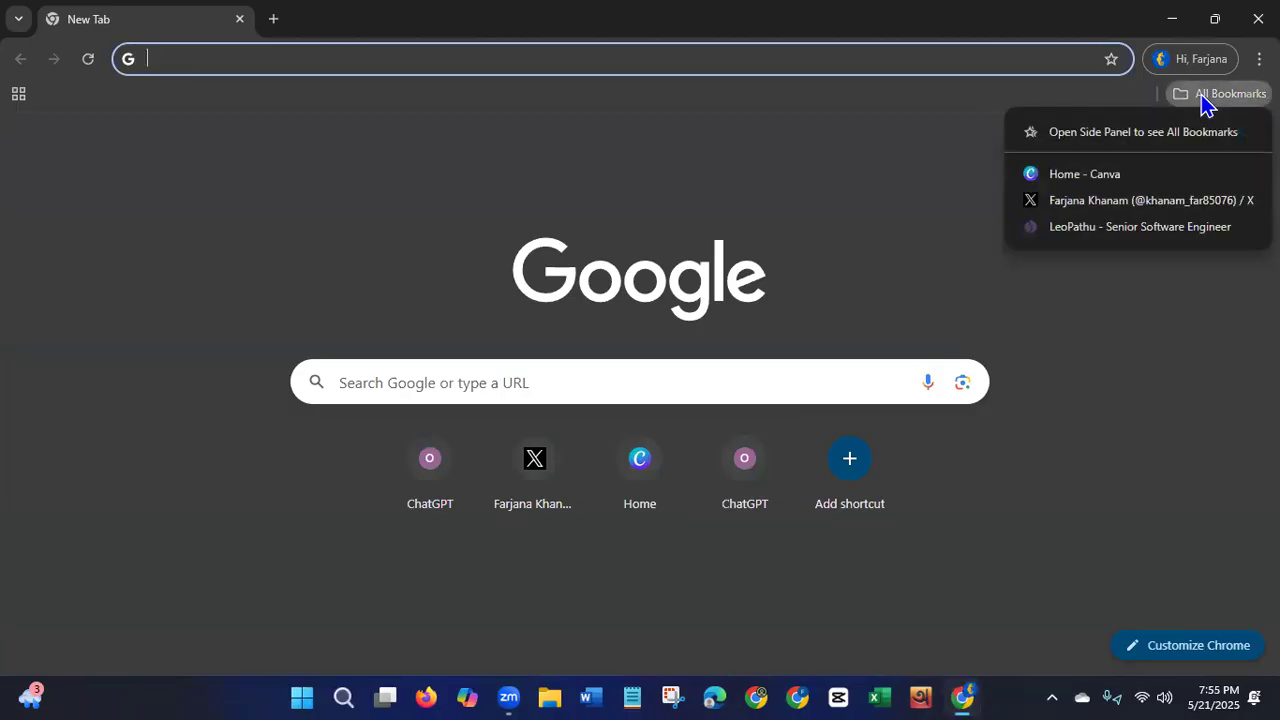
{"action": "left_click", "coordinate": [911, 211]}
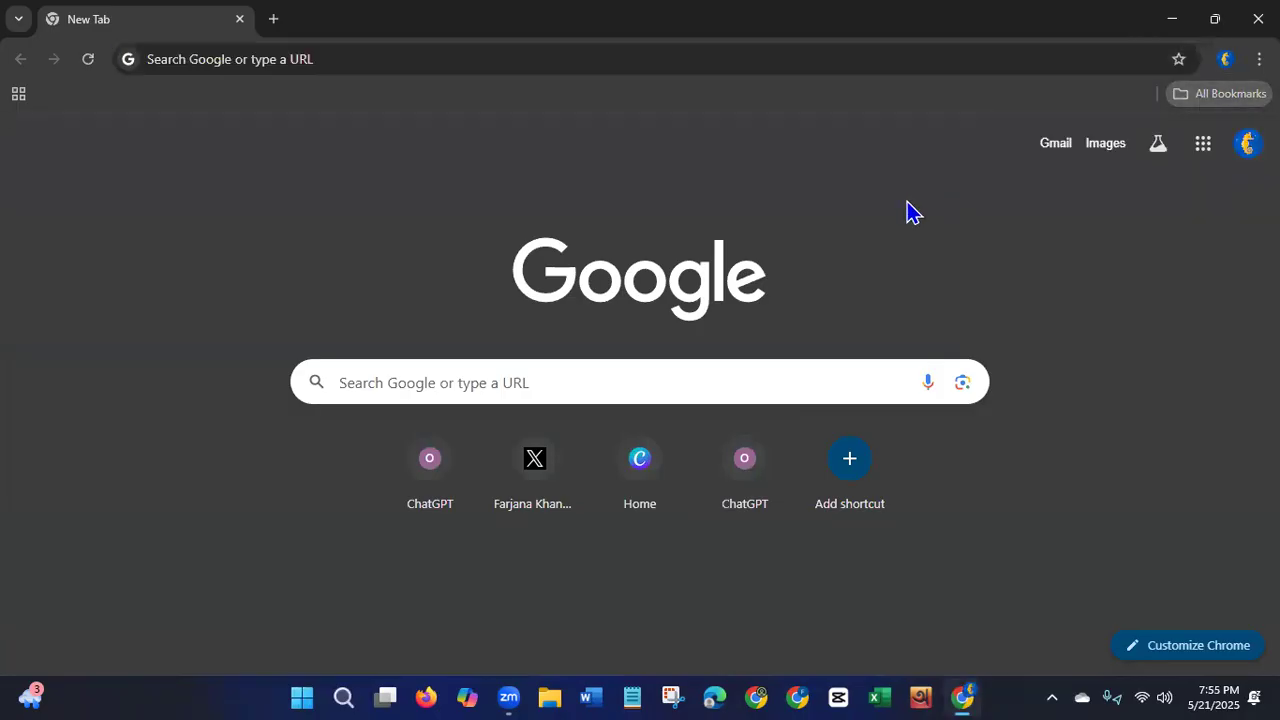
{"action": "left_click", "coordinate": [204, 60]}
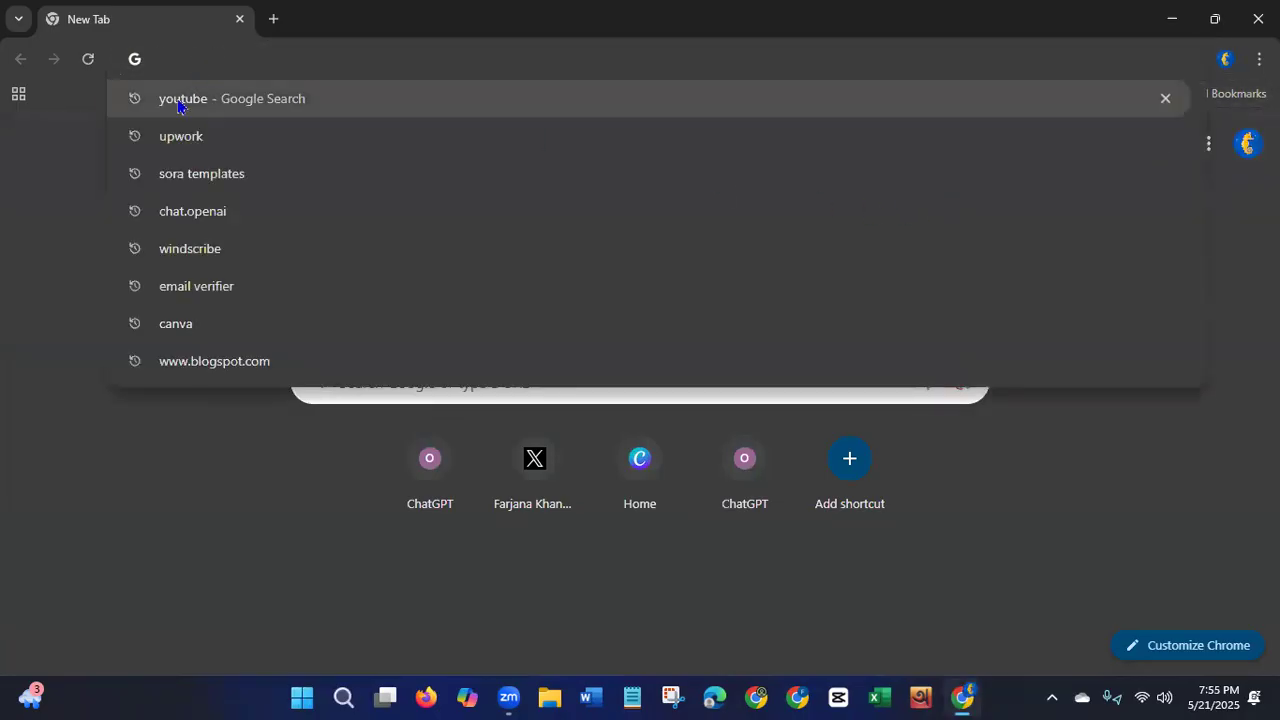
{"action": "left_click", "coordinate": [180, 106]}
{"action": "left_click", "coordinate": [184, 296]}
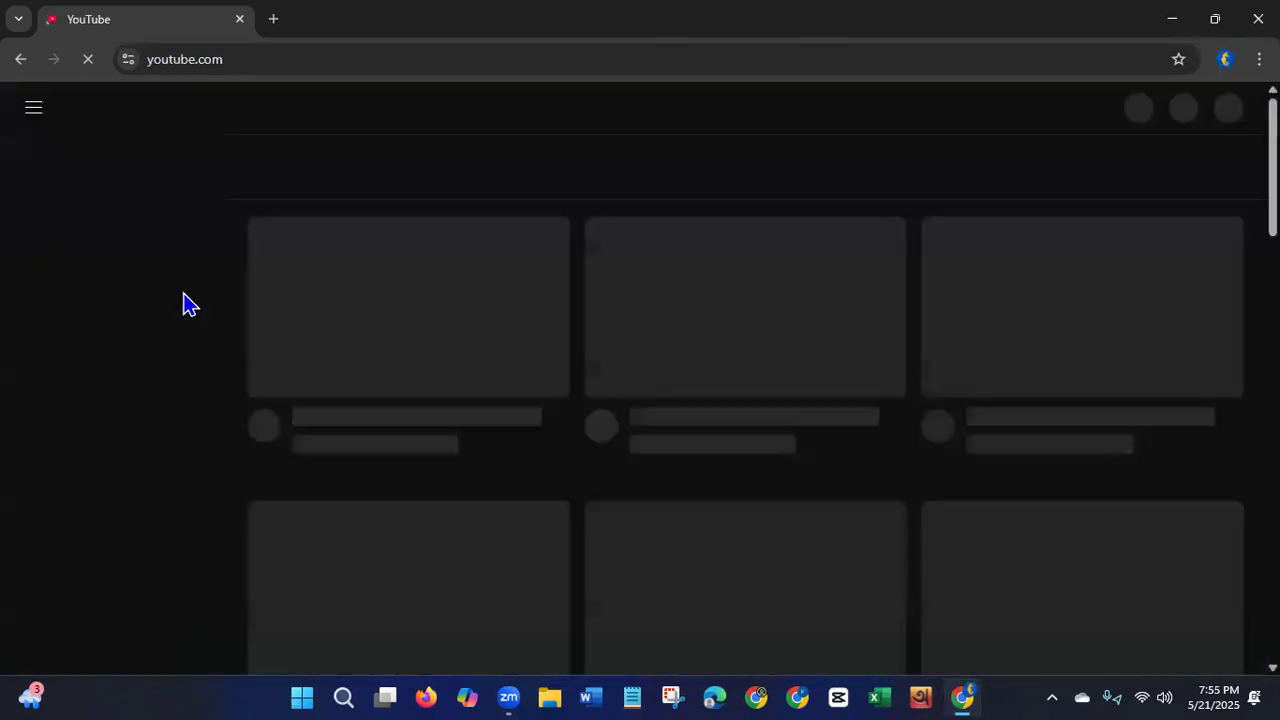
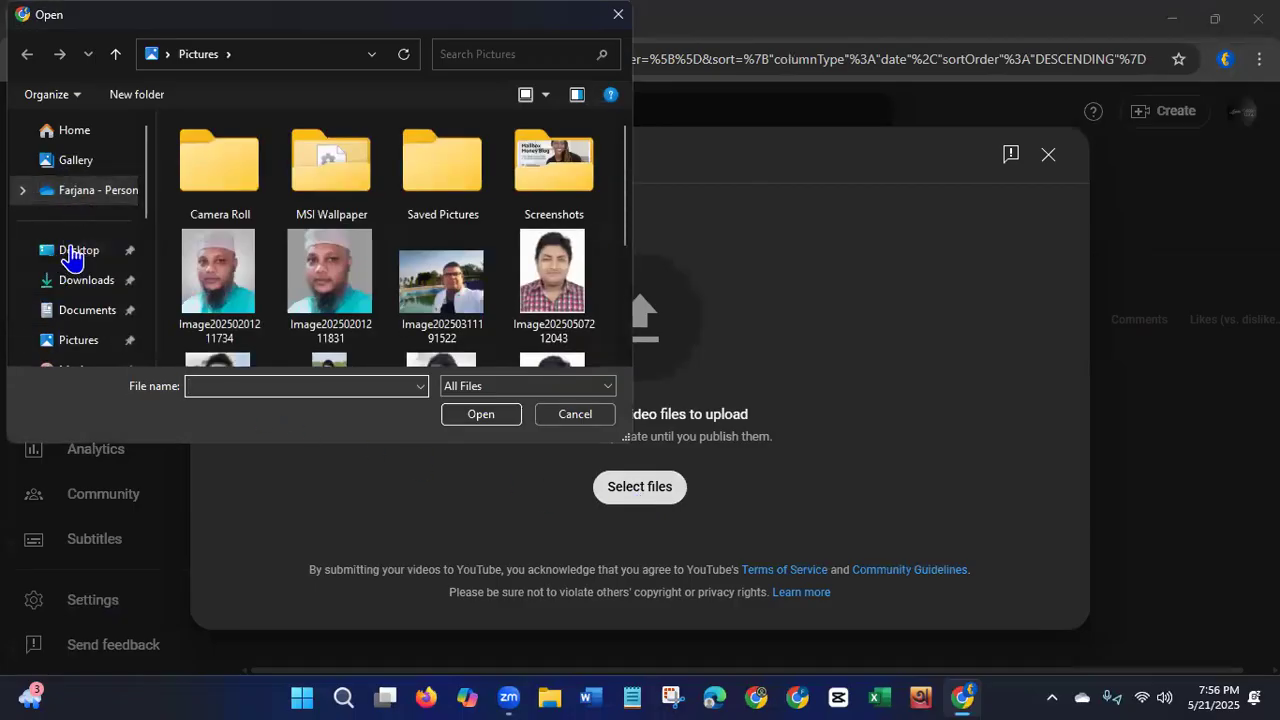
Search the Downloads folder for "how to rec" in the video upload's file picker.
{"action": "left_click", "coordinate": [70, 283]}
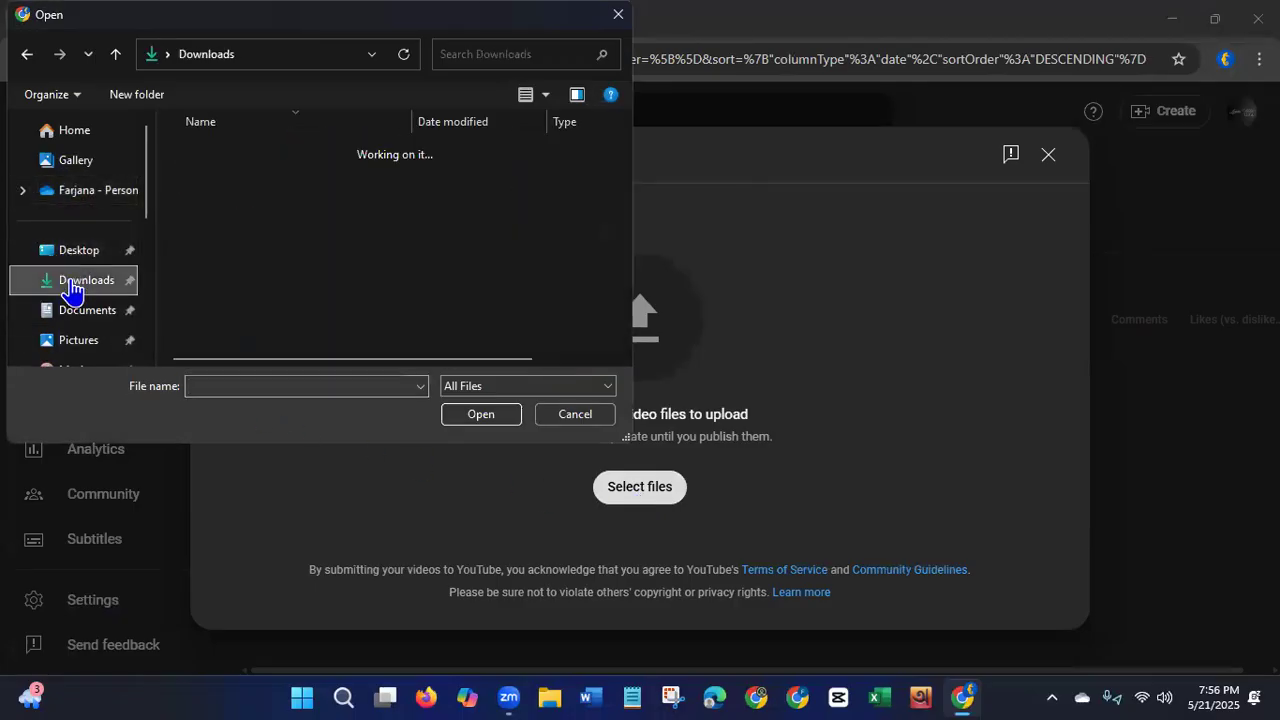
{"action": "left_click", "coordinate": [460, 54]}
{"action": "type", "text": "how"}
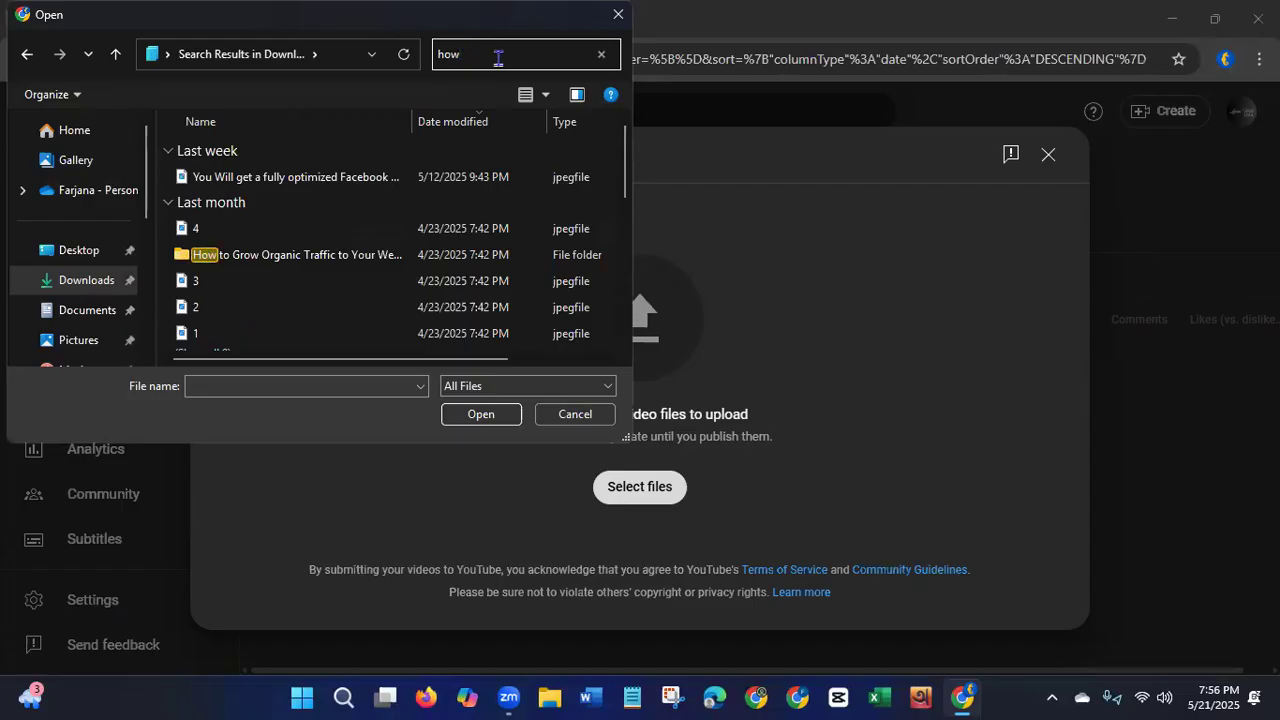
{"action": "type", "text": " to "}
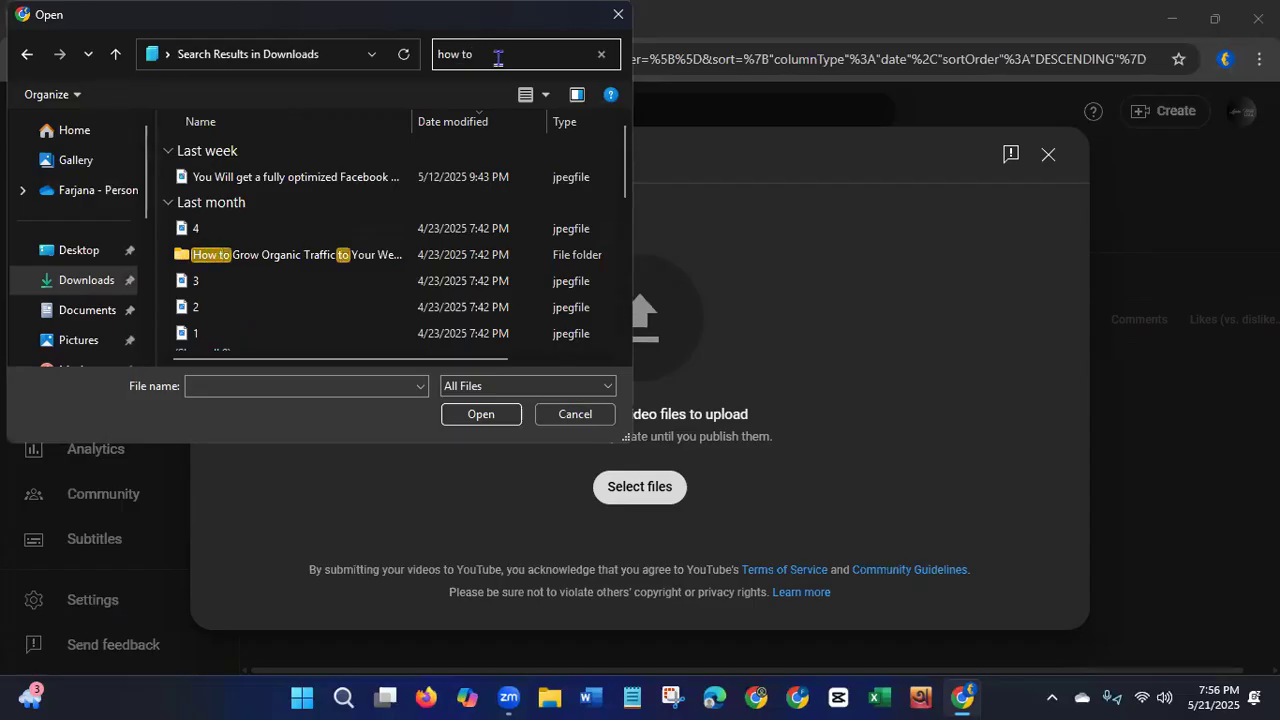
{"action": "type", "text": "re"}
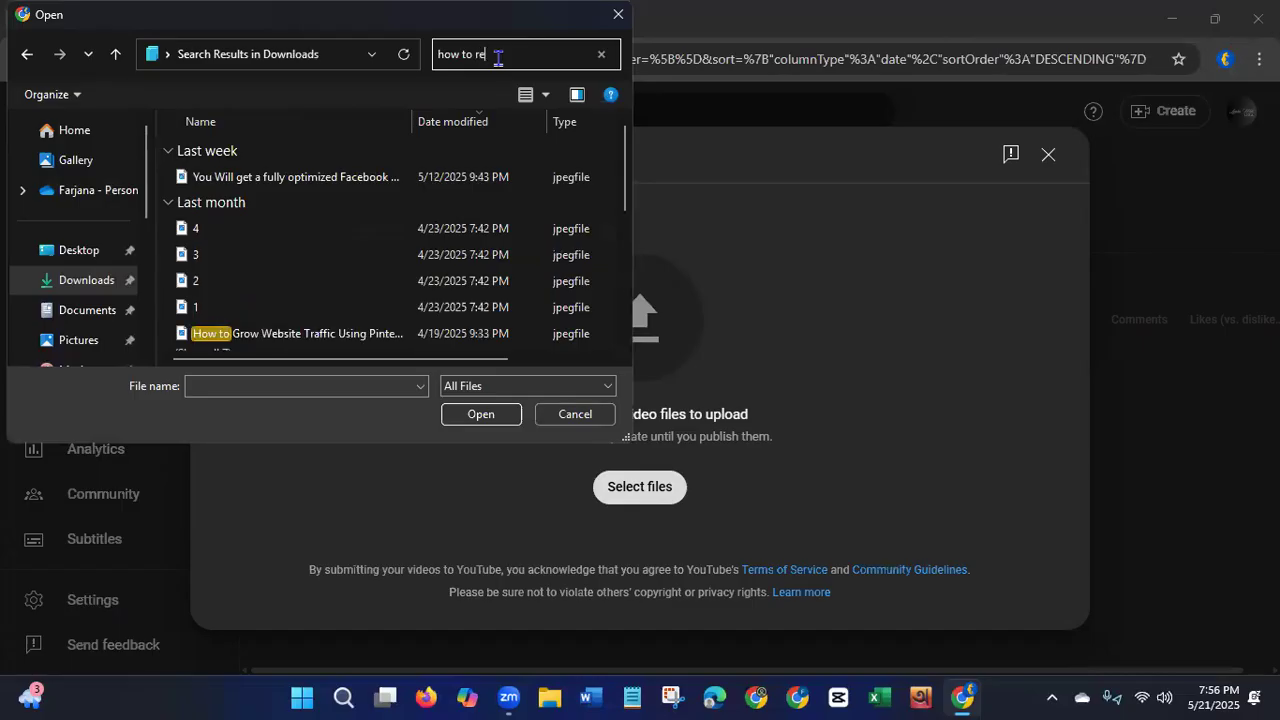
{"action": "type", "text": "c"}
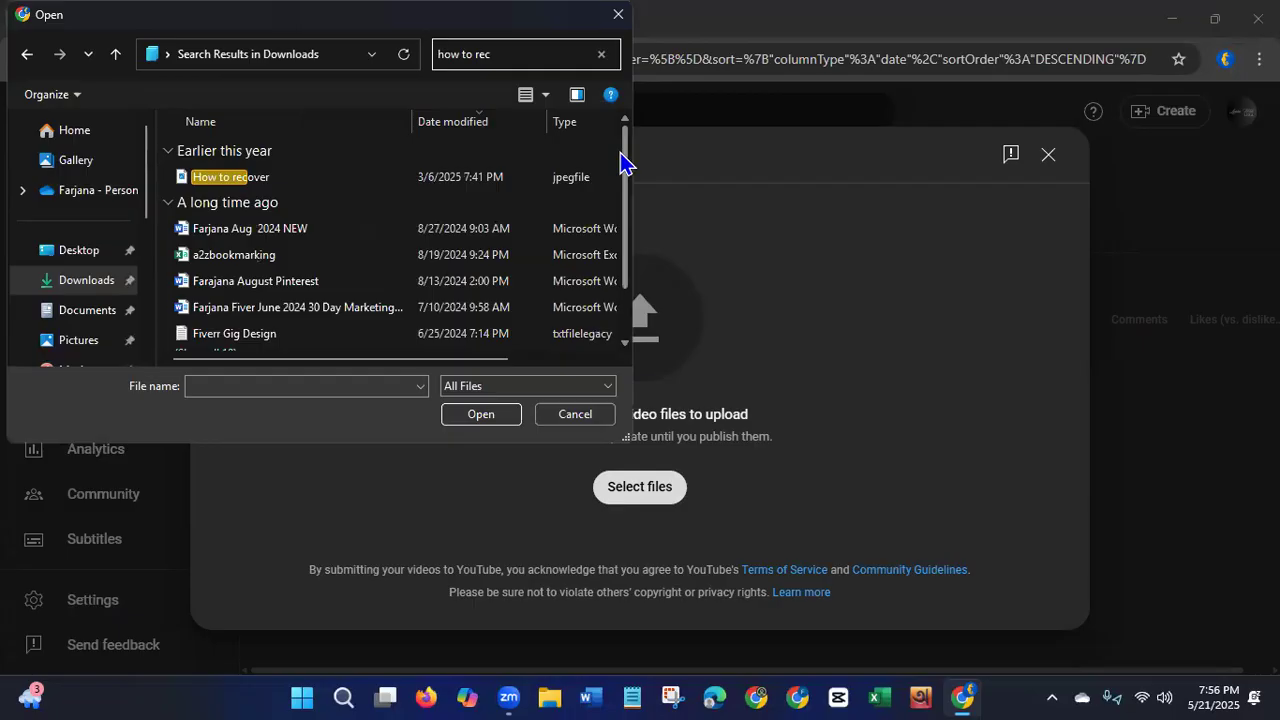
Expand the full list of matching files and upload the video "How to recovery a disable ad account".
{"action": "scroll", "coordinate": [618, 200], "scroll_direction": "down", "scroll_amount": 1}
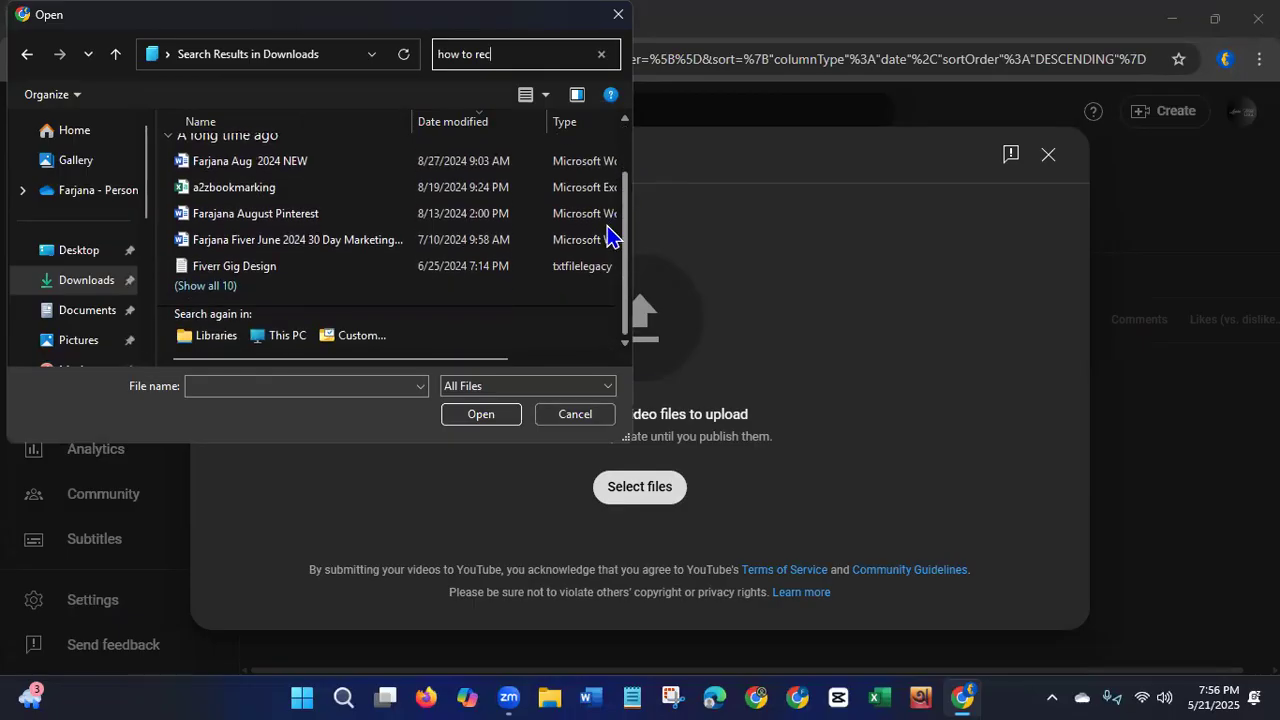
{"action": "left_click", "coordinate": [206, 286]}
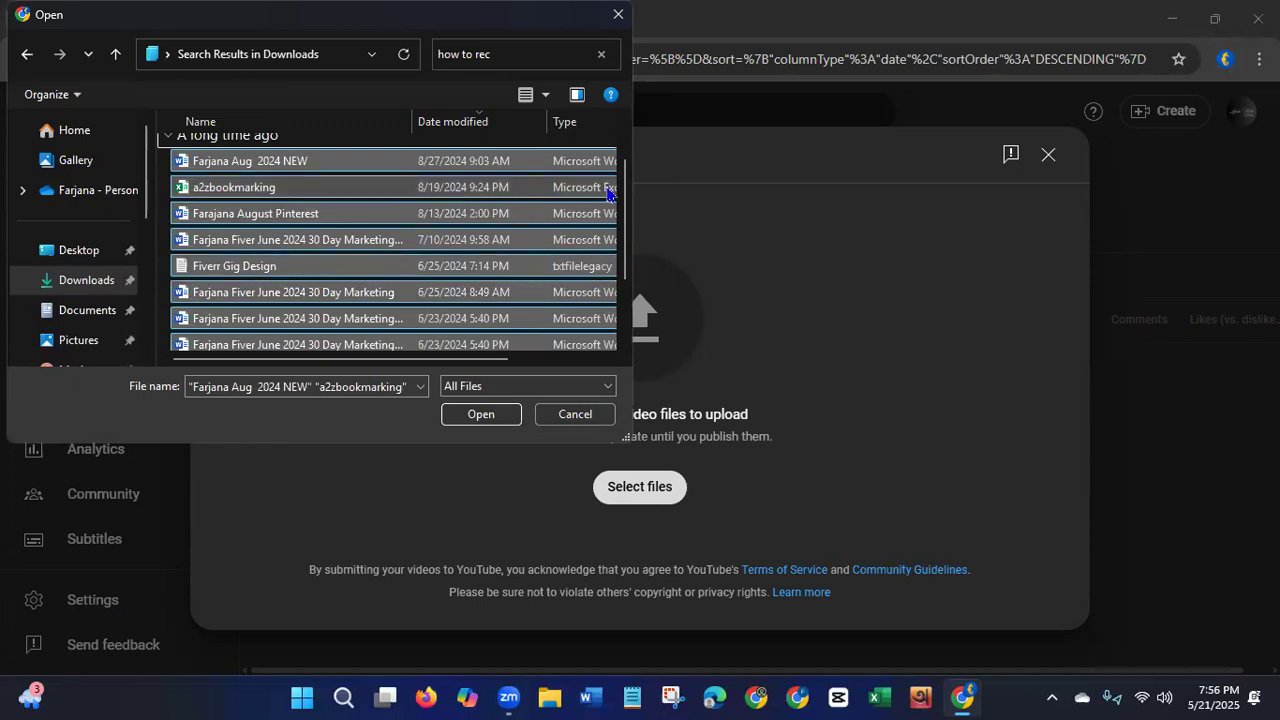
{"action": "scroll", "coordinate": [456, 313], "scroll_direction": "down", "scroll_amount": 2}
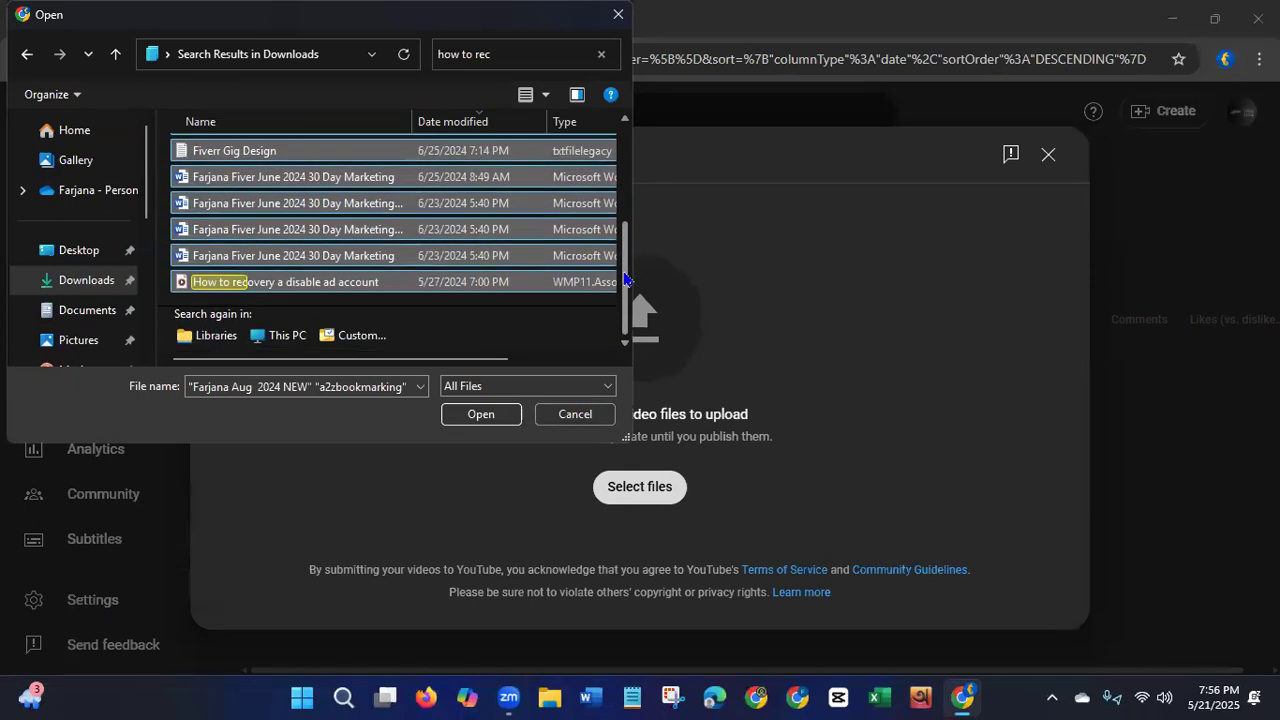
{"action": "left_click", "coordinate": [347, 289]}
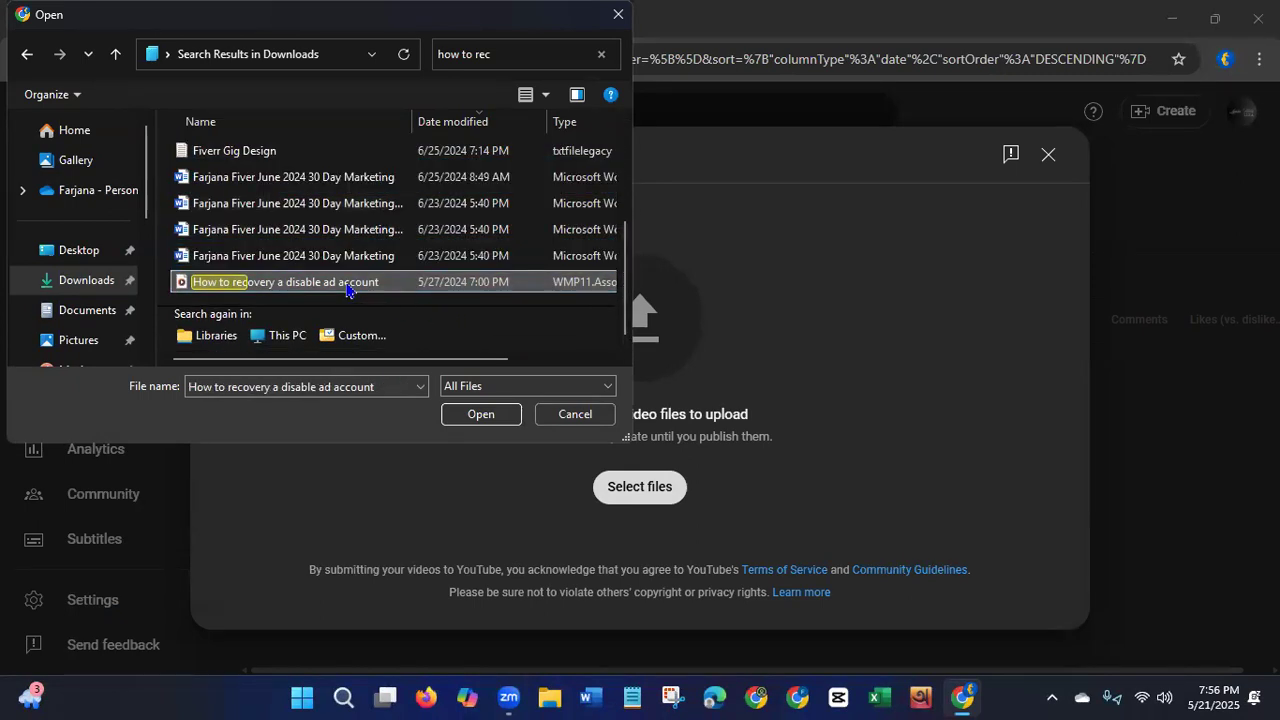
{"action": "left_click", "coordinate": [495, 418]}
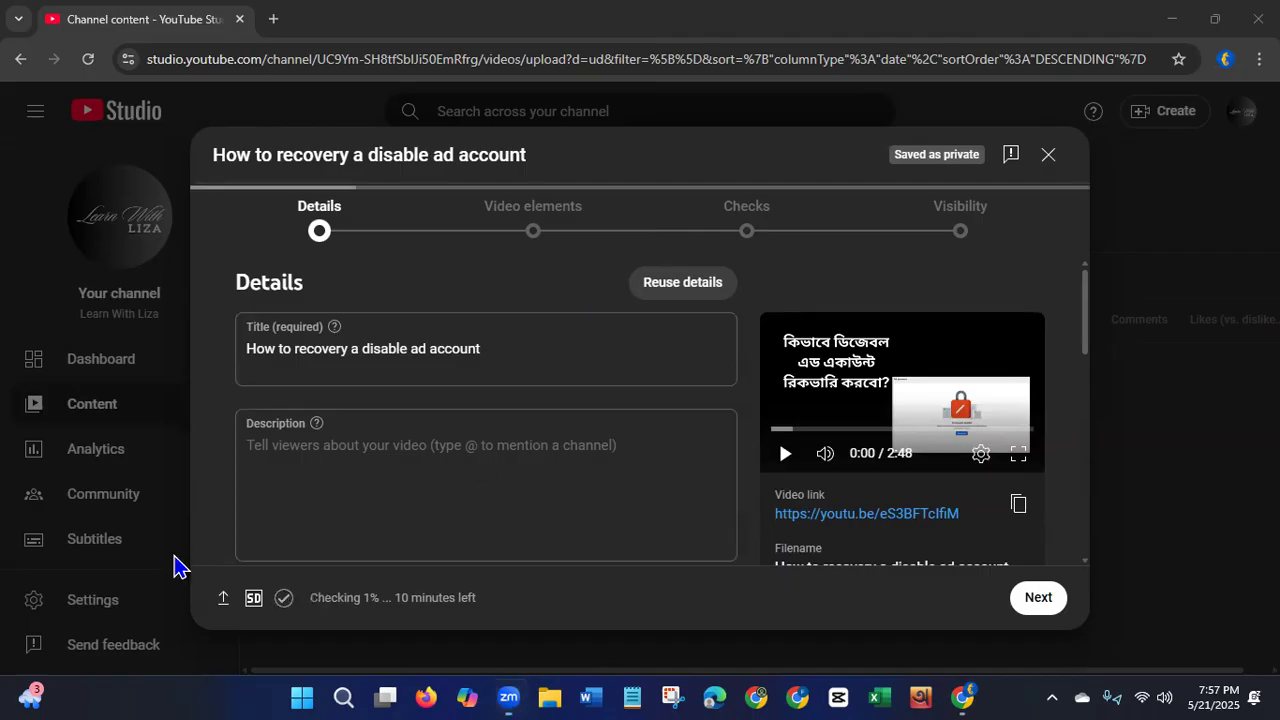
Extend the video title with "| Facebook ad account | Meta".
{"action": "left_click", "coordinate": [503, 349]}
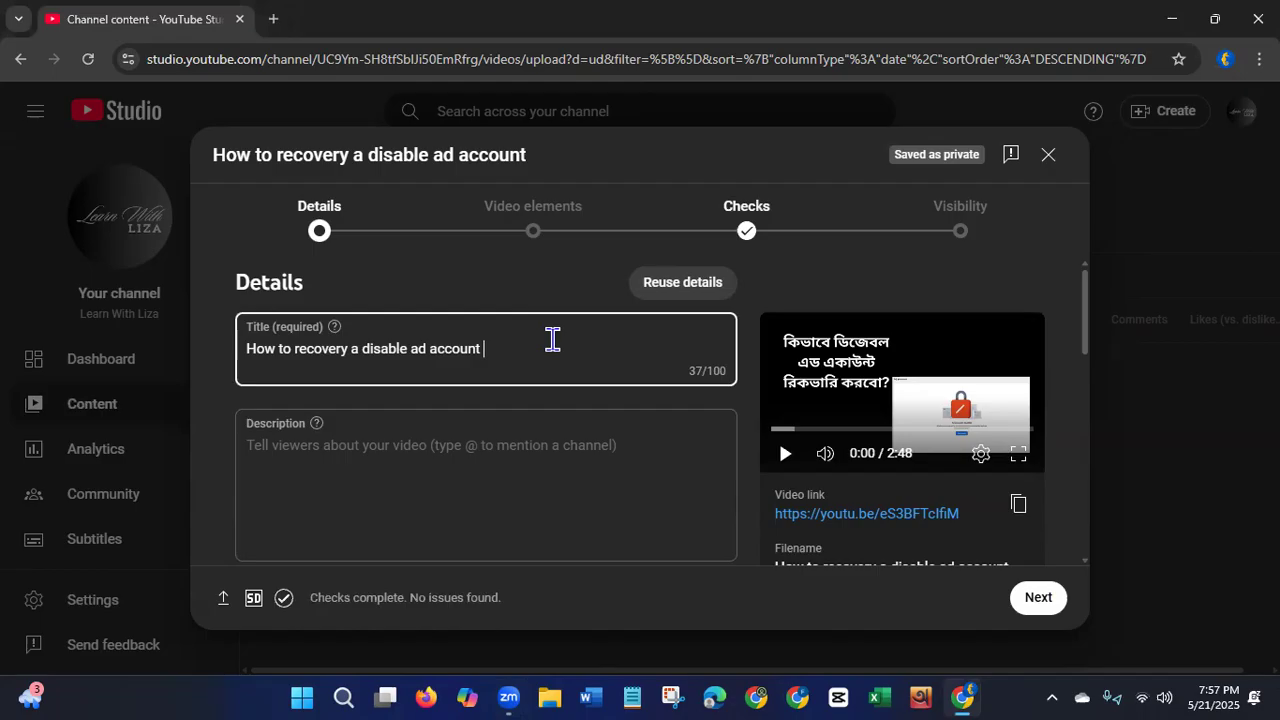
{"action": "type", "text": "|"}
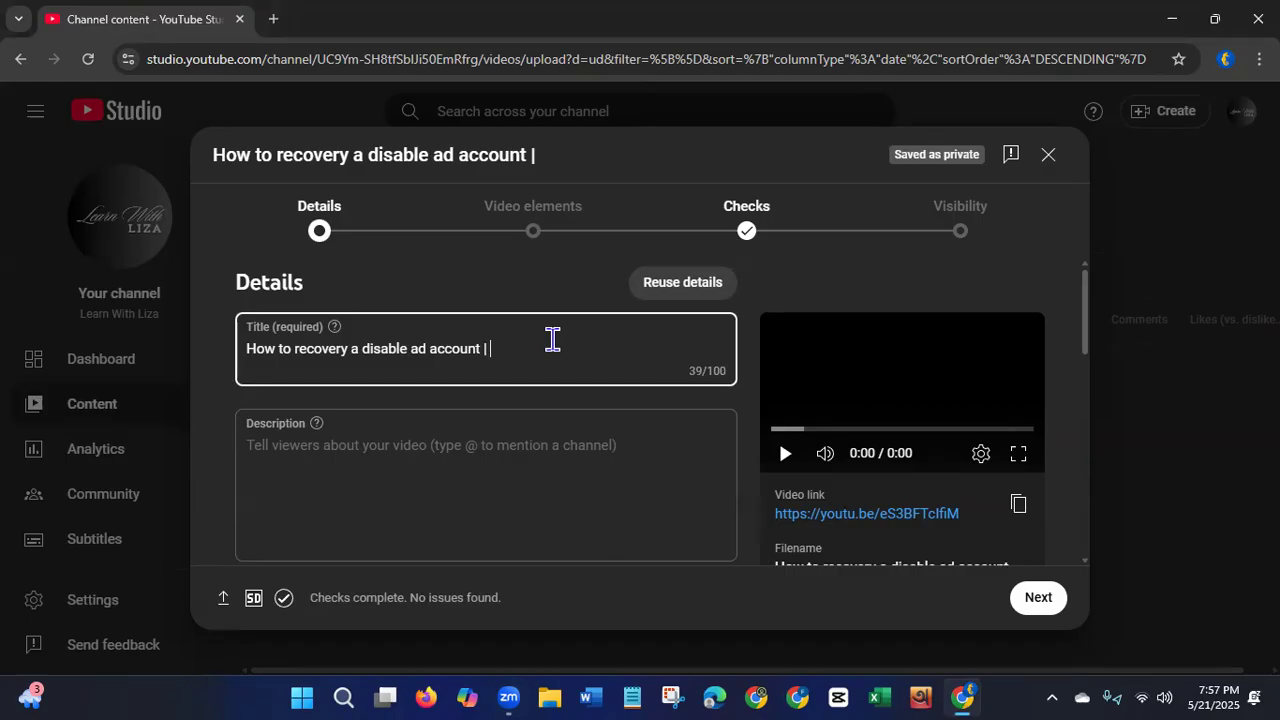
{"action": "type", "text": "Faceb"}
{"action": "type", "text": "ook"}
{"action": "type", "text": " ad acc"}
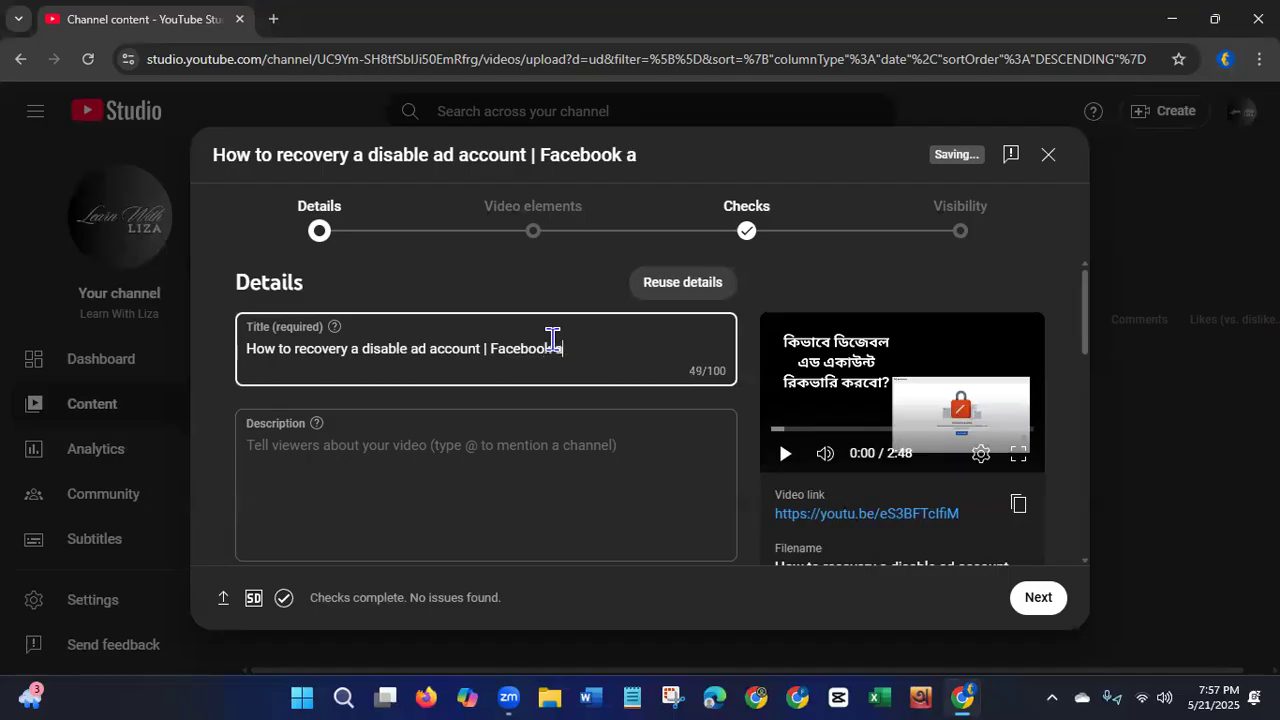
{"action": "type", "text": "ount"}
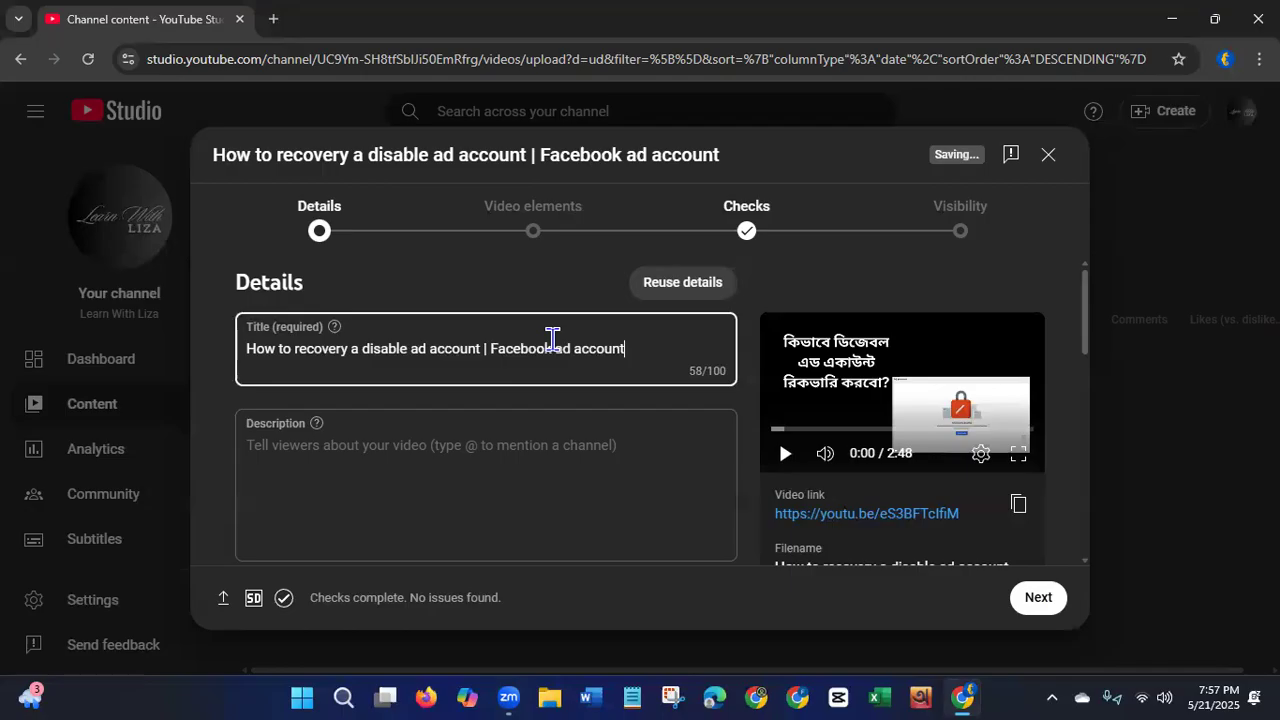
{"action": "type", "text": " |"}
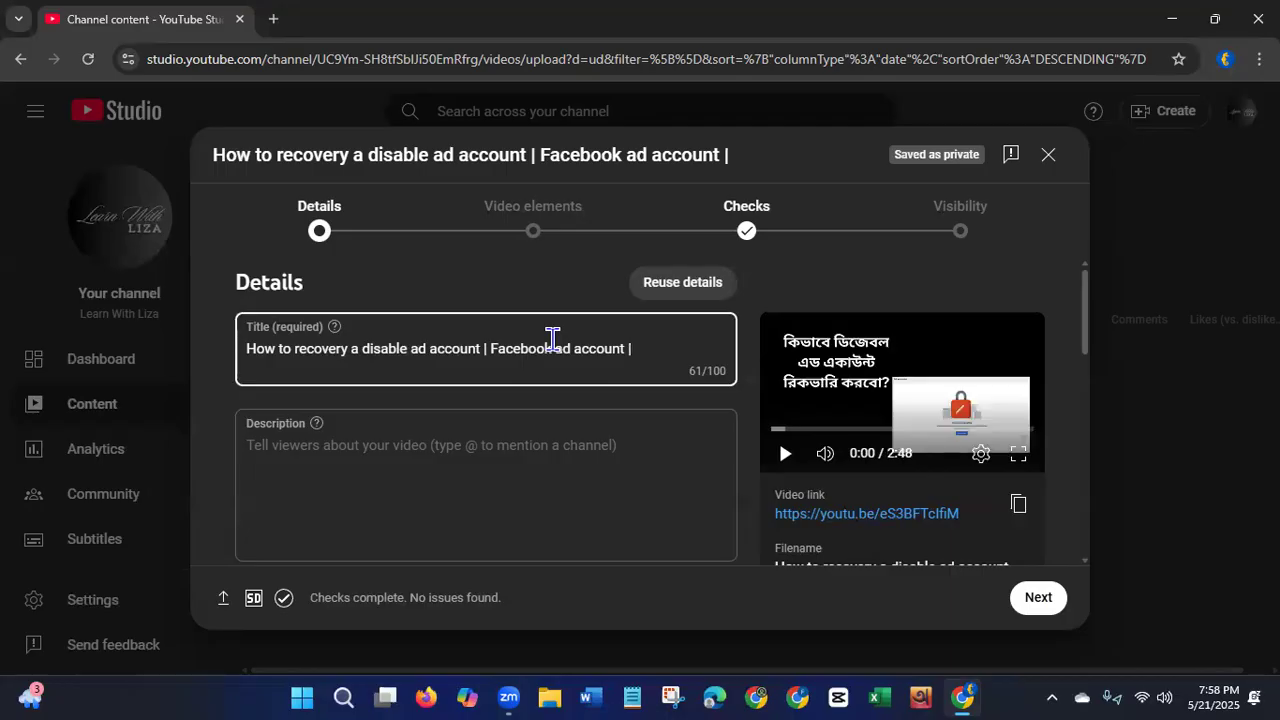
{"action": "type", "text": "Meta"}
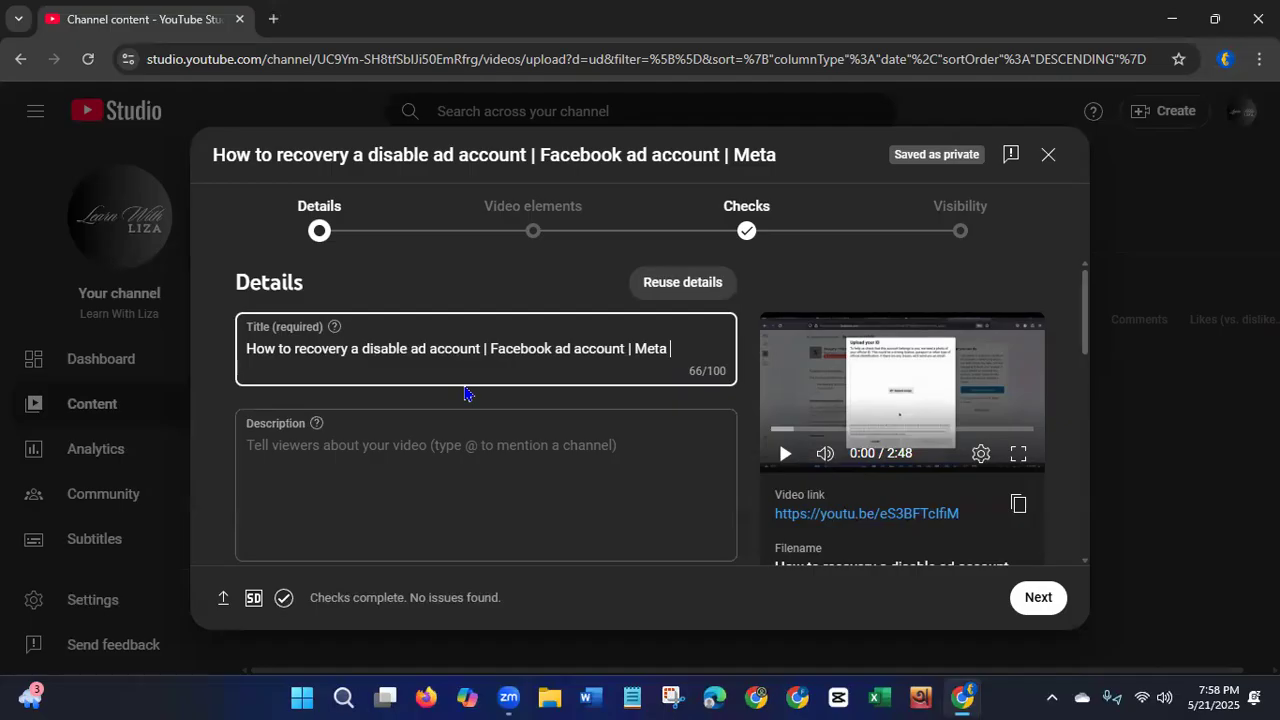
Copy "How to recovery a disable ad account" from the video title and open ChatGPT in a new browser tab.
{"action": "left_click_drag", "start_coordinate": [248, 348], "coordinate": [482, 350]}
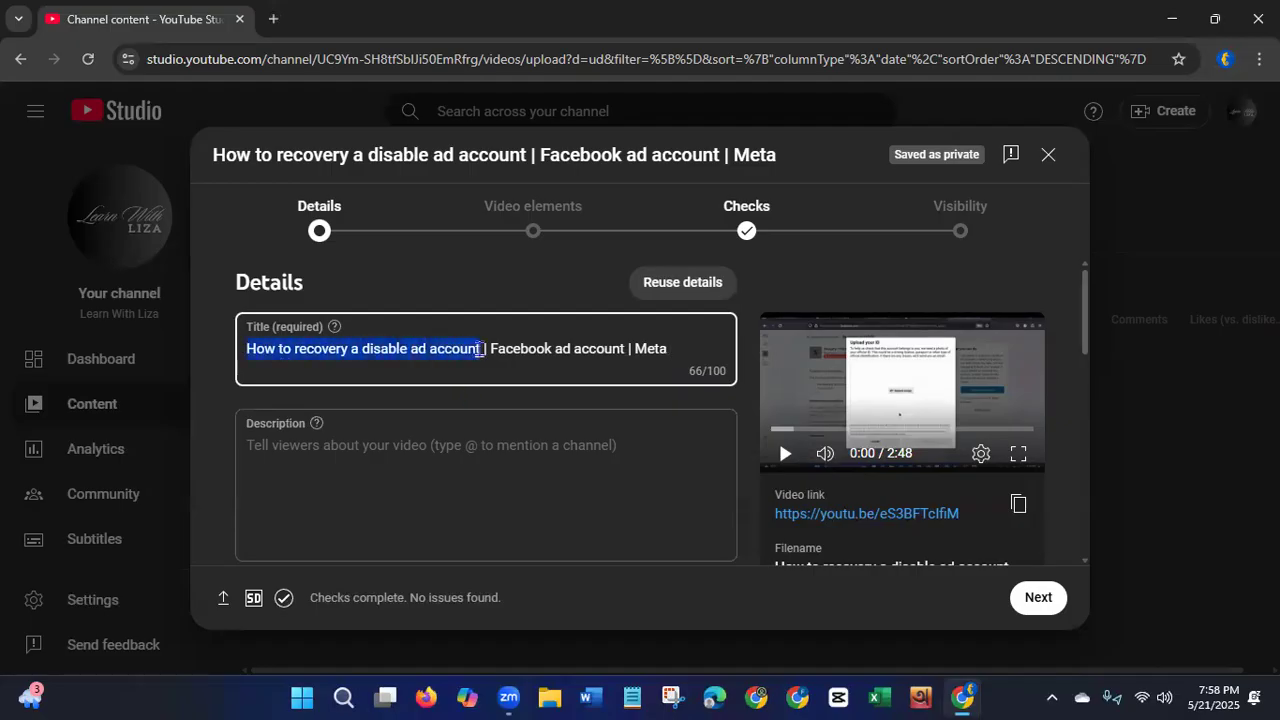
{"action": "right_click", "coordinate": [401, 356]}
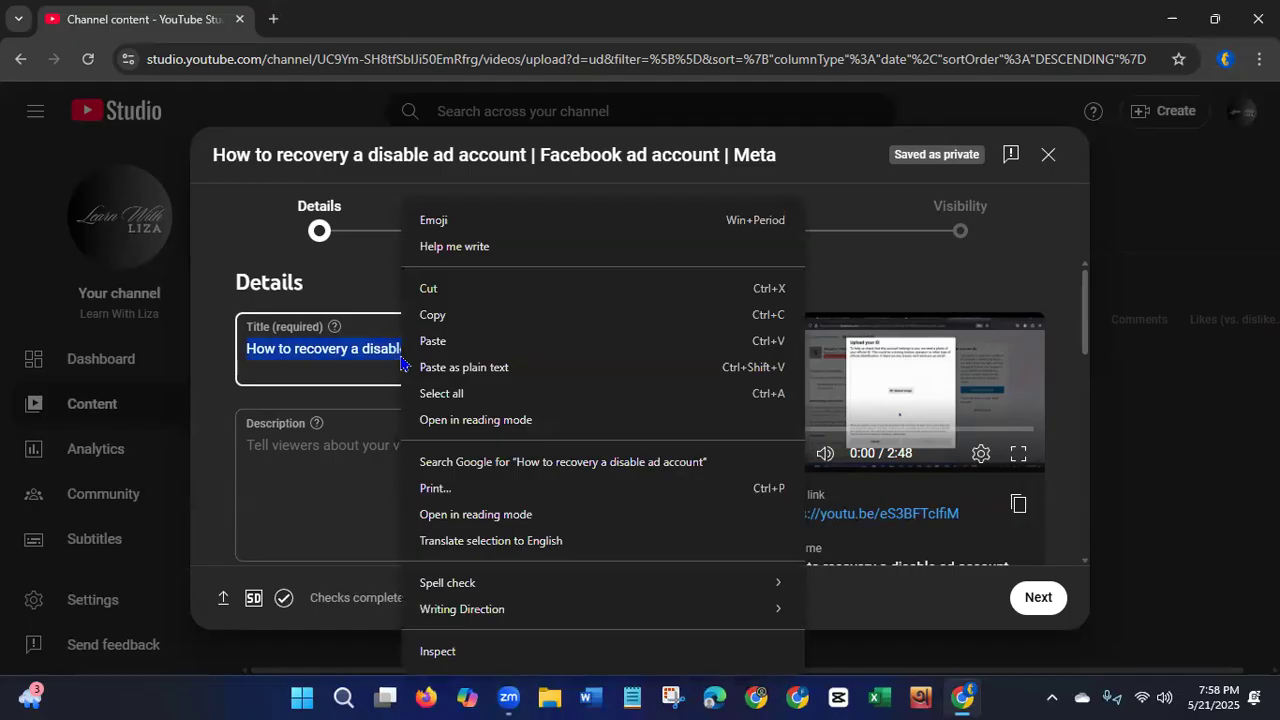
{"action": "left_click", "coordinate": [432, 314]}
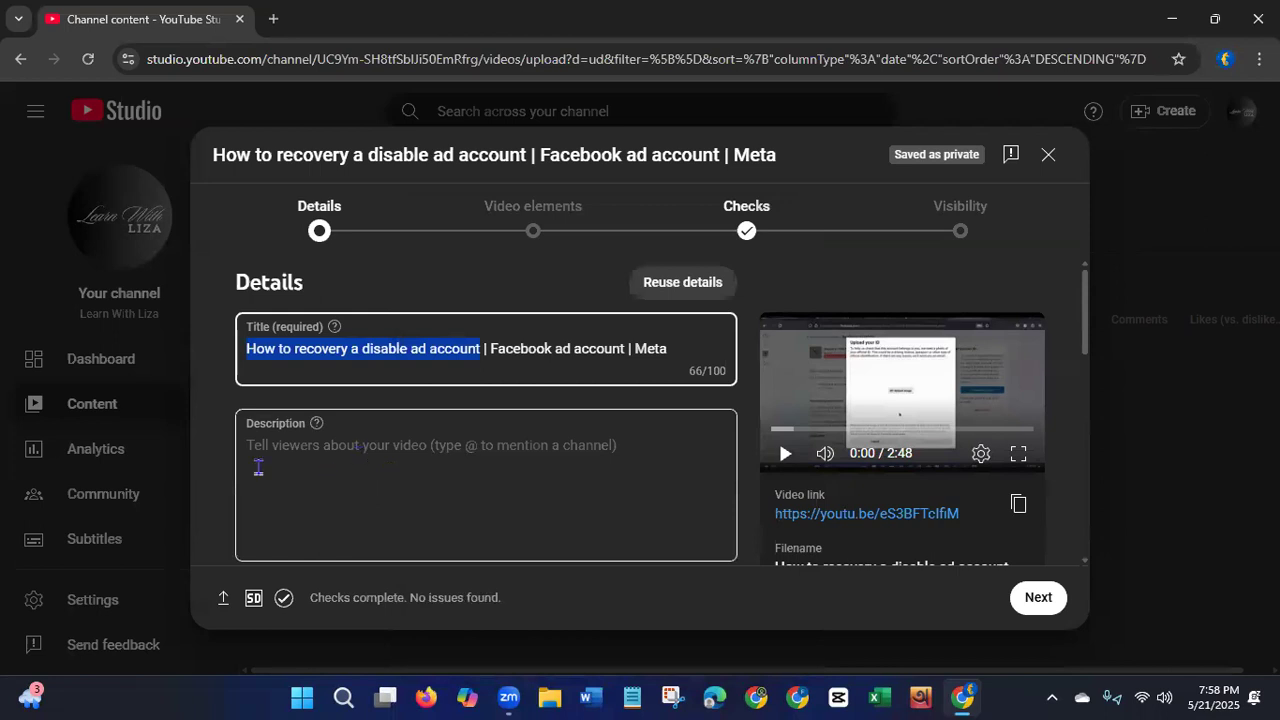
{"action": "left_click", "coordinate": [273, 21]}
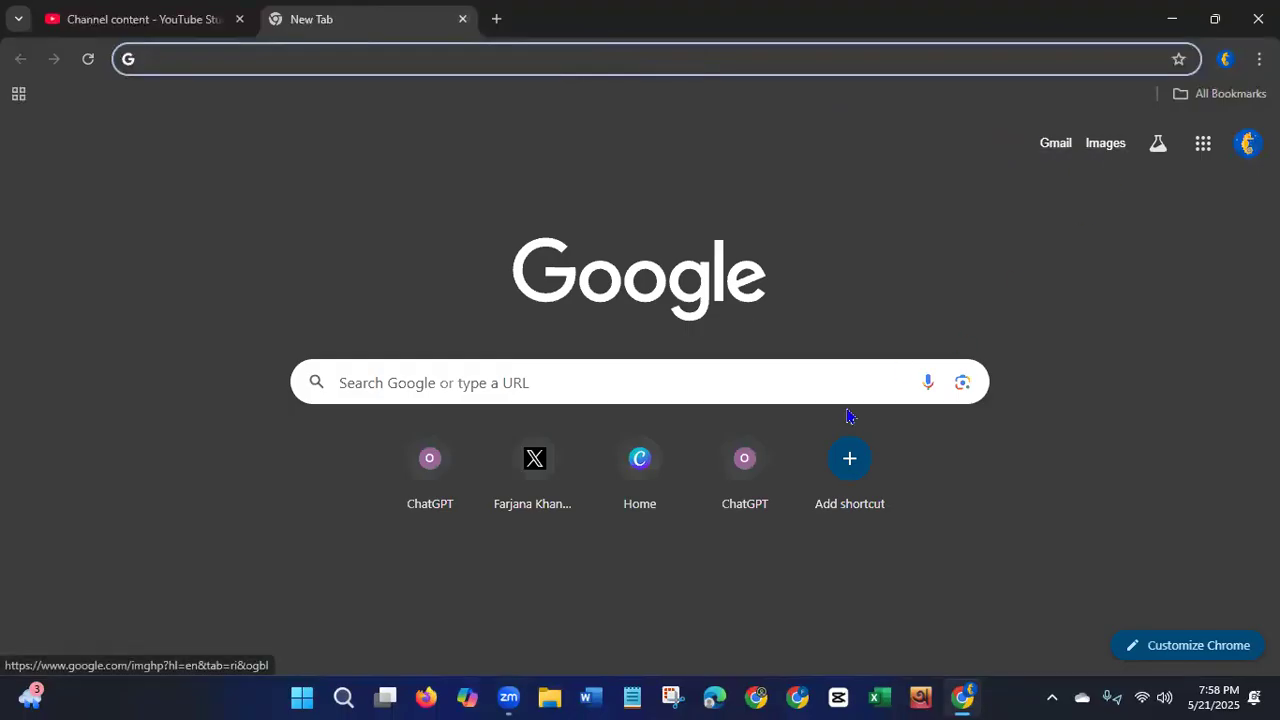
{"action": "left_click", "coordinate": [734, 485]}
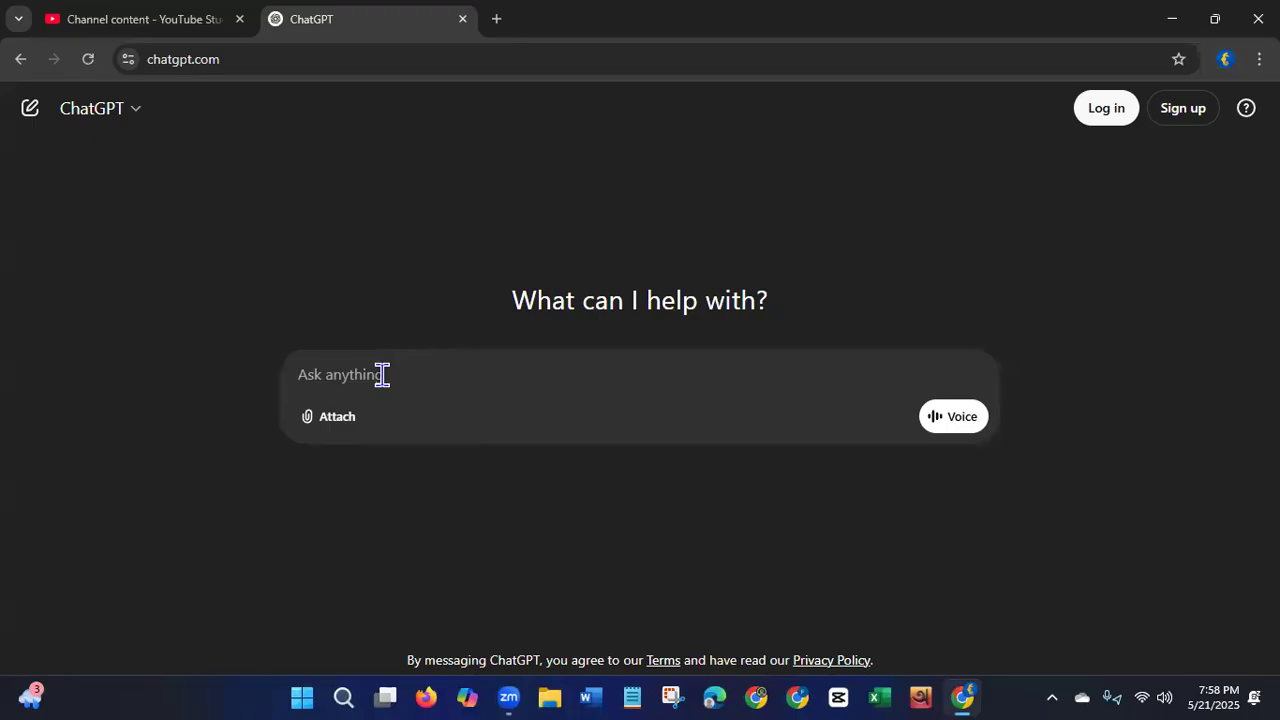
Send ChatGPT the prompt "Write a youtube channel content description: How to recovery a disable ad account".
{"action": "type", "text": "Write"}
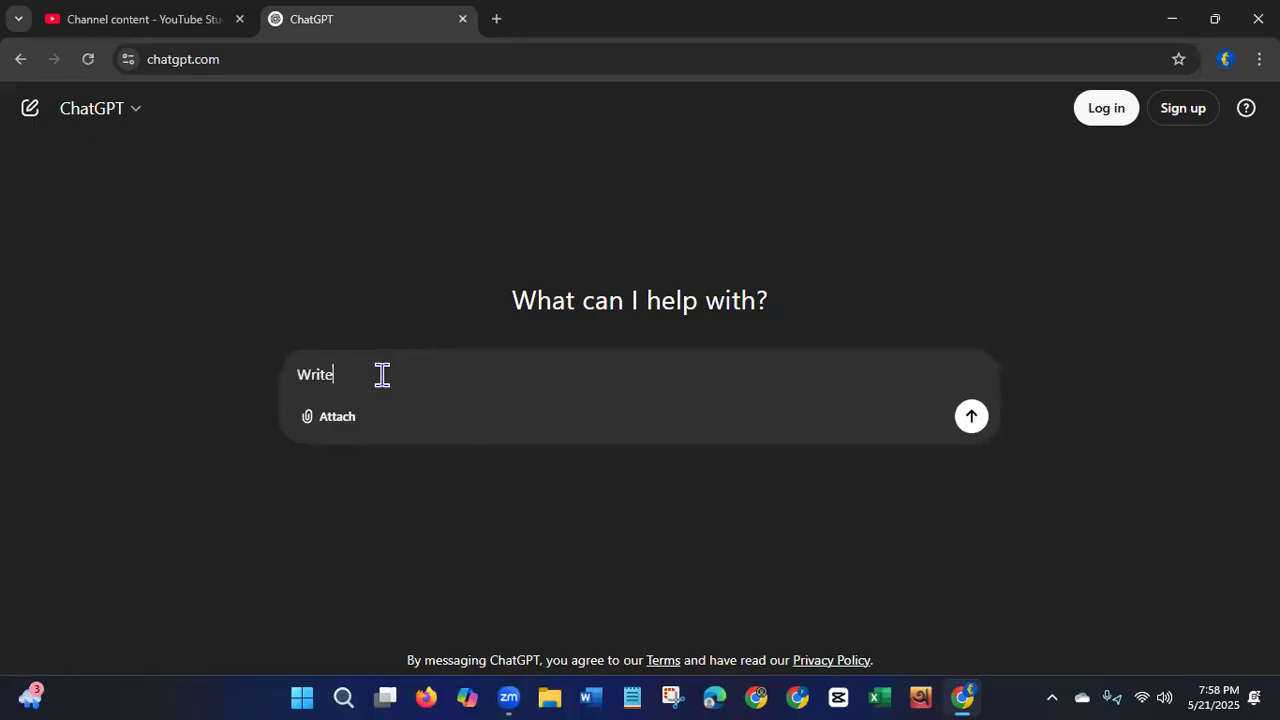
{"action": "type", "text": " a youtube channel content description:"}
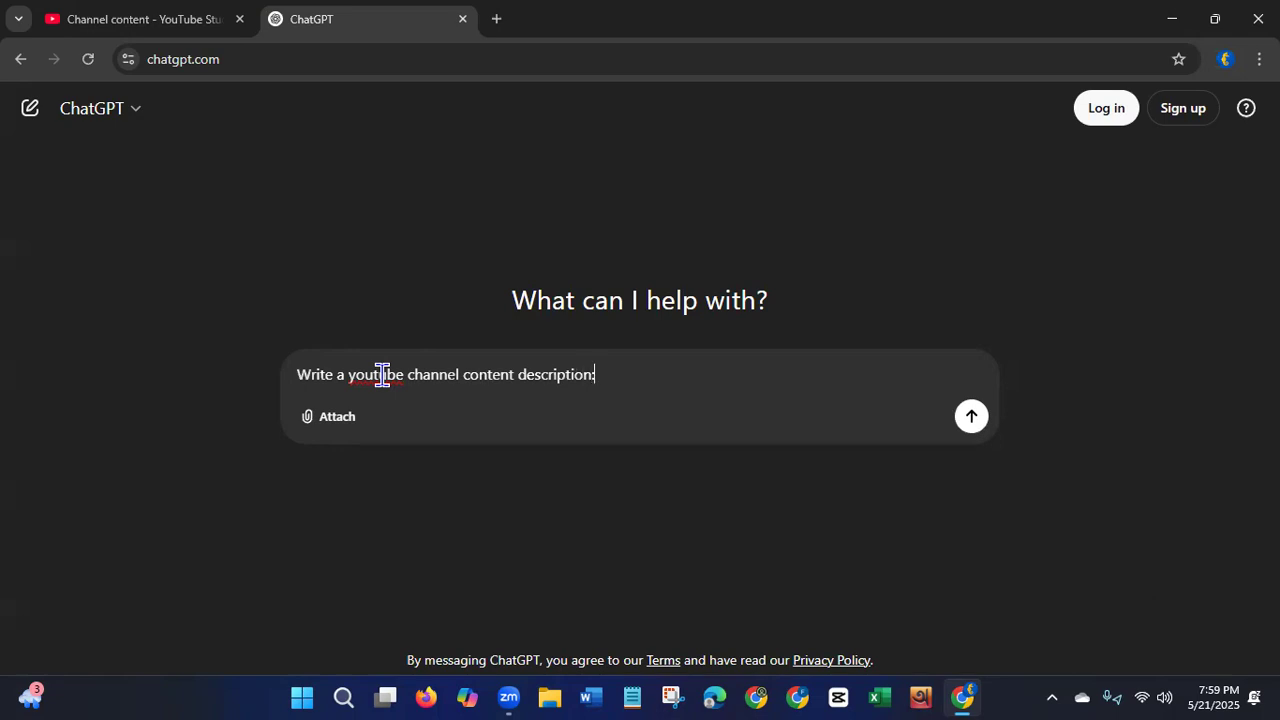
{"action": "key", "text": "ctrl+v"}
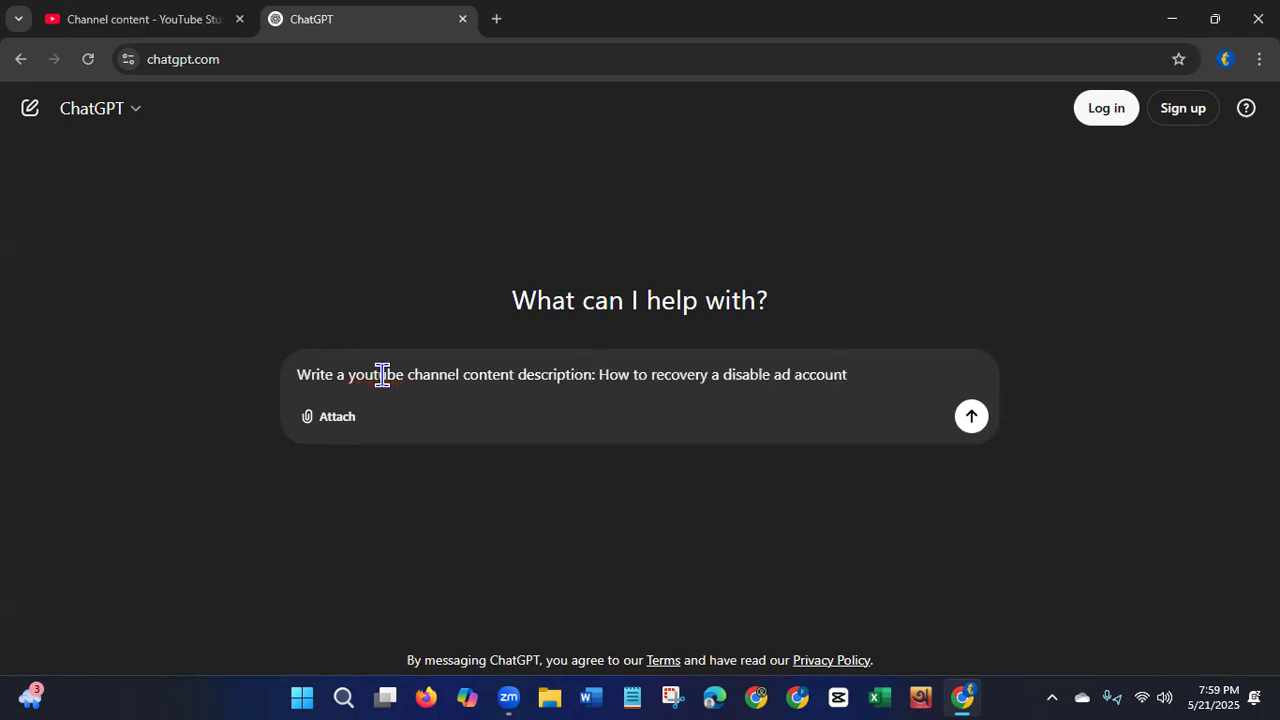
{"action": "left_click", "coordinate": [971, 418]}
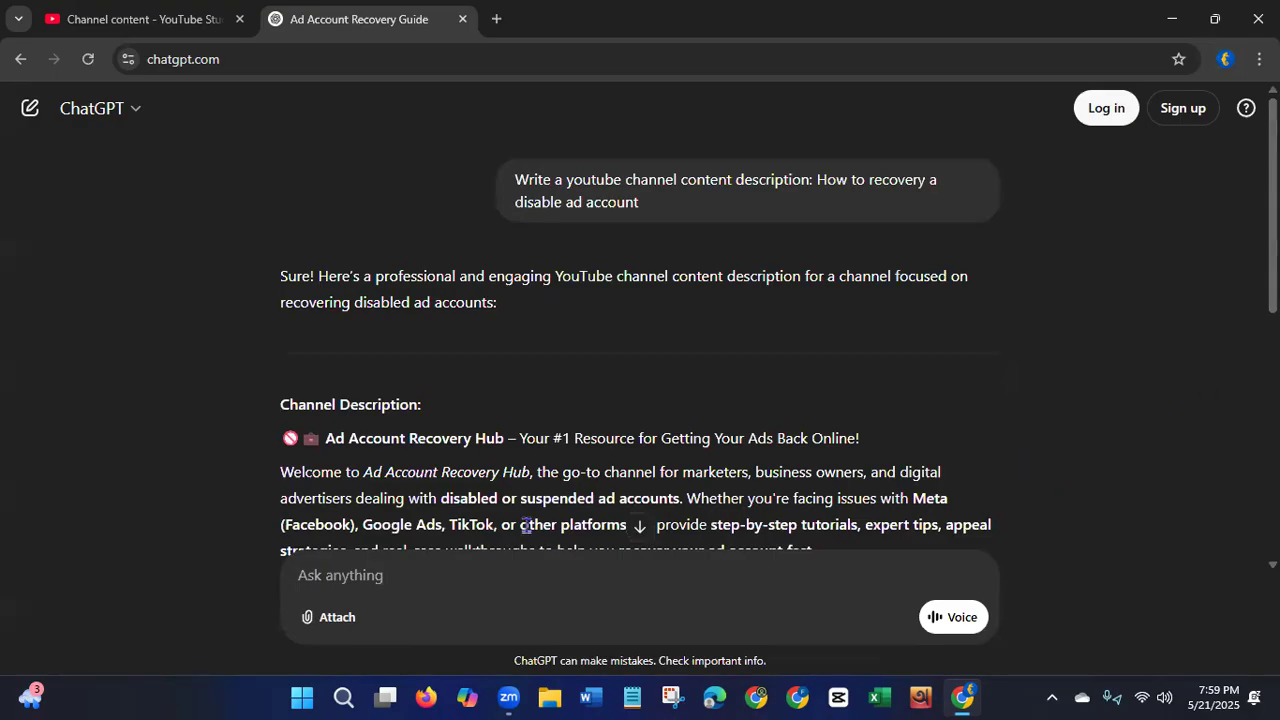
Copy ChatGPT's whole reply and paste it into the video's Description in YouTube Studio.
{"action": "left_click", "coordinate": [639, 525]}
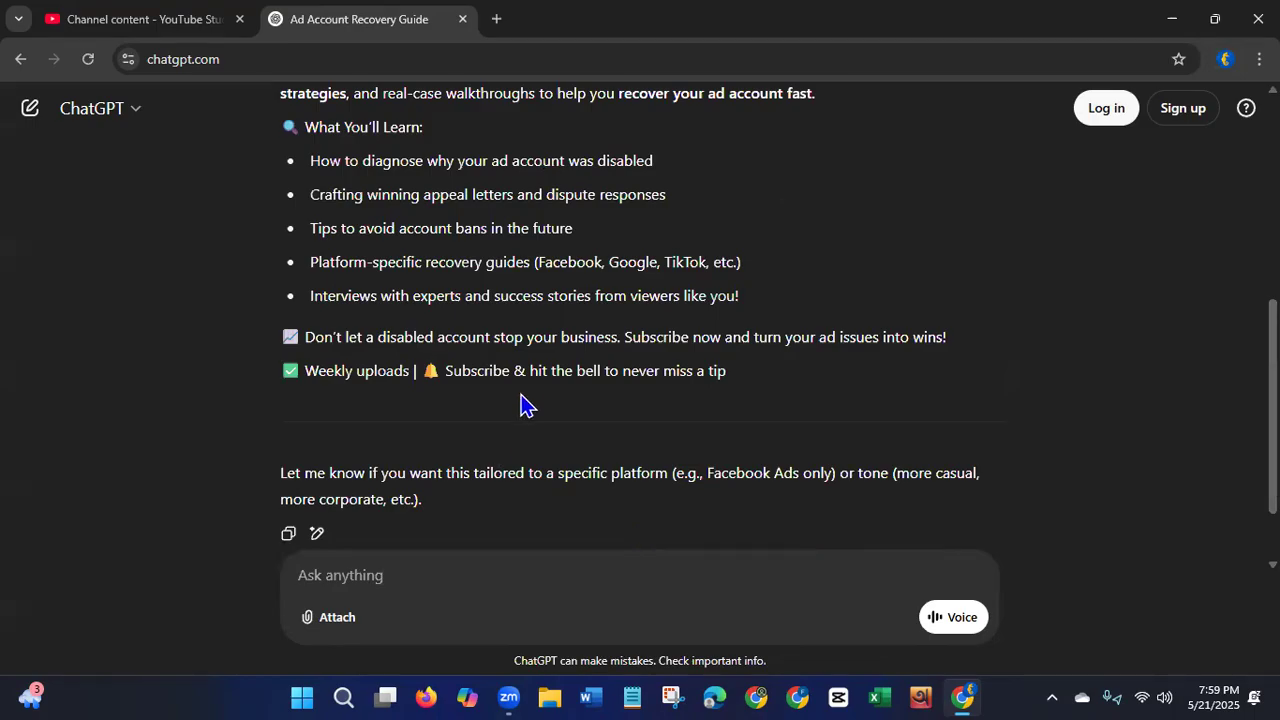
{"action": "left_click", "coordinate": [289, 535]}
{"action": "left_click", "coordinate": [150, 24]}
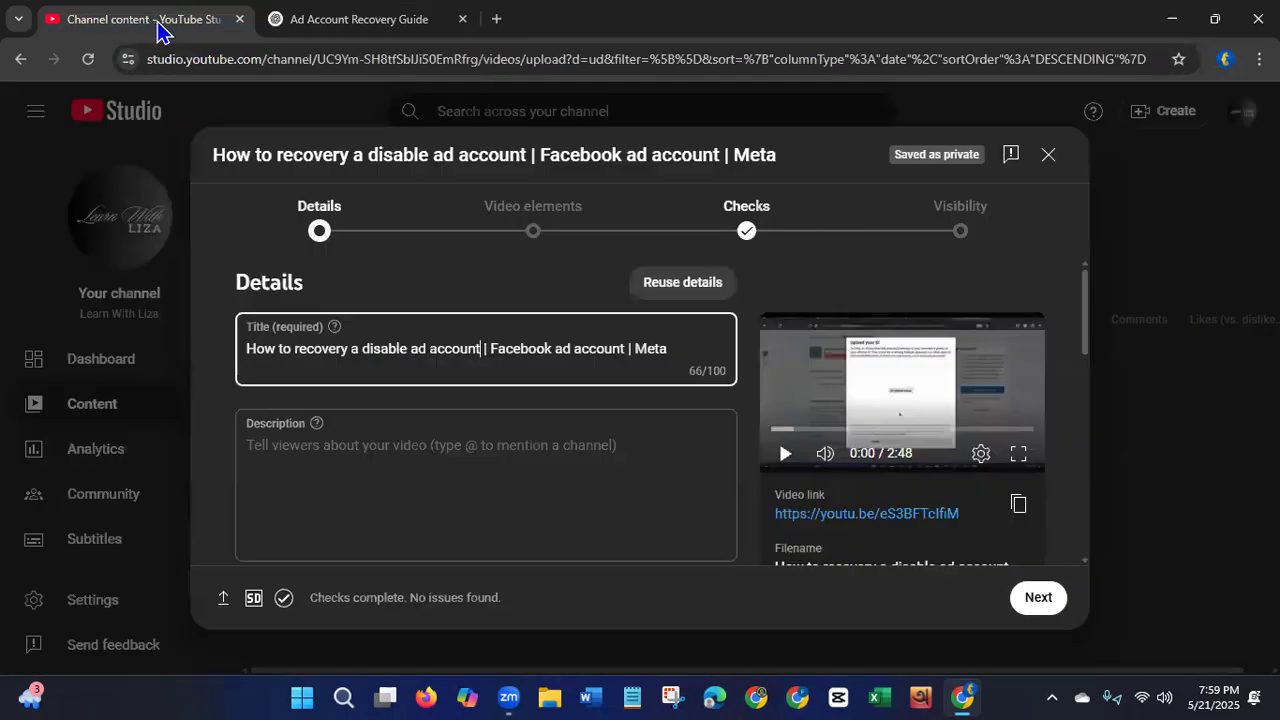
{"action": "left_click", "coordinate": [427, 450]}
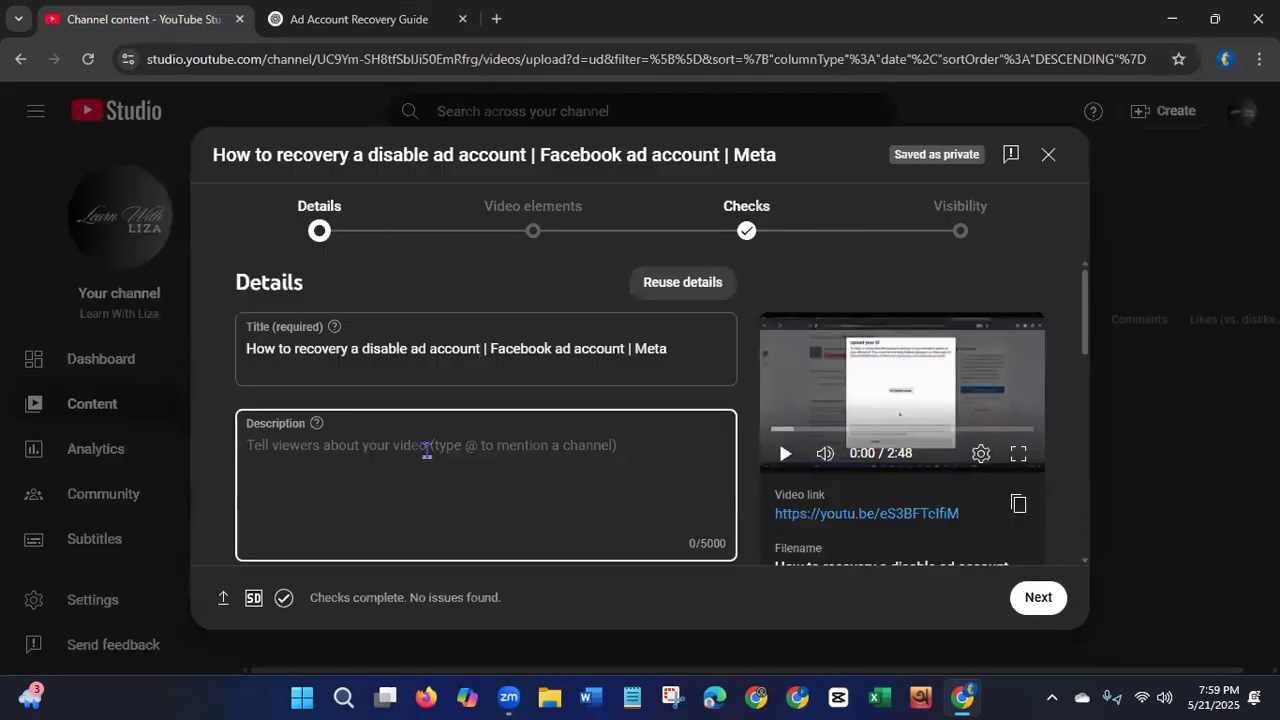
{"action": "key", "text": "ctrl+v"}
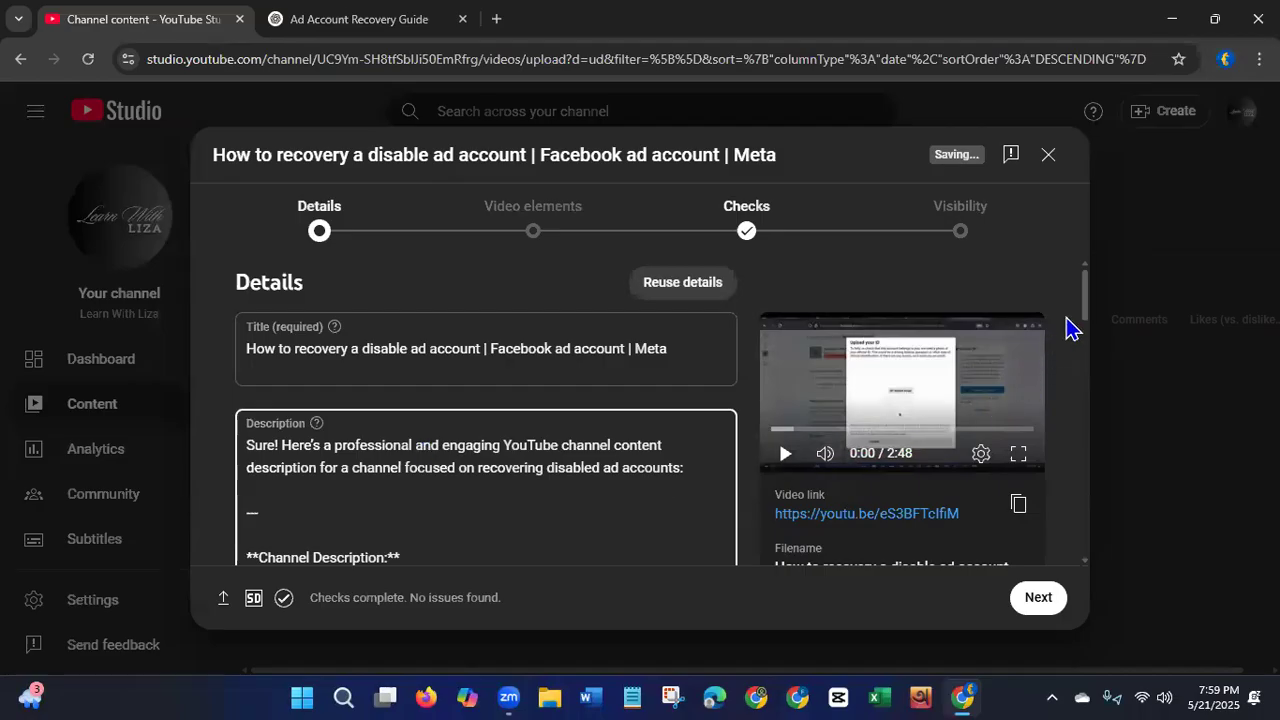
Delete all introductory text and headings before "Welcome to" so the description starts with that paragraph.
{"action": "scroll", "coordinate": [1090, 333], "scroll_direction": "down", "scroll_amount": 2}
{"action": "scroll", "coordinate": [1090, 333], "scroll_direction": "down", "scroll_amount": 2}
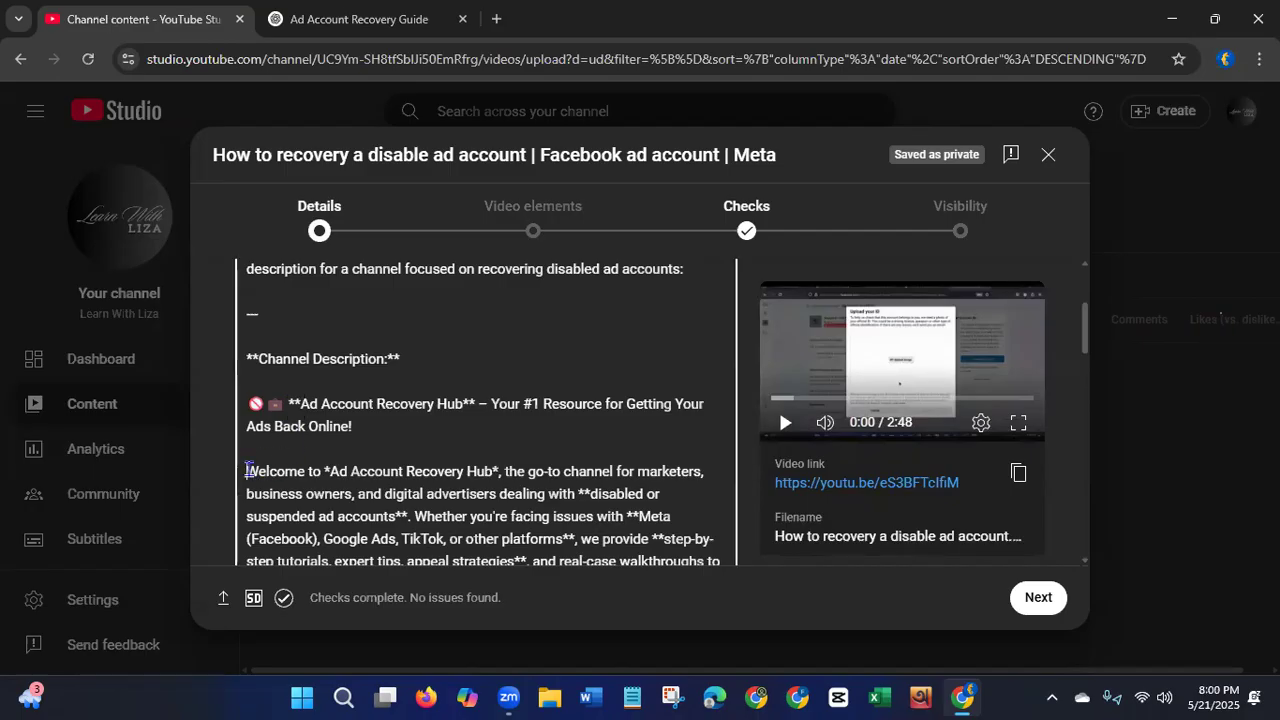
{"action": "key", "text": "BackSpace"}
{"action": "key", "text": "BackSpace"}
{"action": "key", "text": "BackSpace"}
{"action": "key", "text": "BackSpace"}
{"action": "key", "text": "BackSpace"}
{"action": "key", "text": "BackSpace"}
{"action": "key", "text": "BackSpace"}
{"action": "key", "text": "BackSpace"}
{"action": "key", "text": "BackSpace"}
{"action": "key", "text": "BackSpace"}
{"action": "key", "text": "BackSpace"}
{"action": "key", "text": "BackSpace"}
{"action": "key", "text": "BackSpace"}
{"action": "key", "text": "BackSpace"}
{"action": "key", "text": "BackSpace"}
{"action": "key", "text": "BackSpace"}
{"action": "key", "text": "BackSpace"}
{"action": "key", "text": "BackSpace"}
{"action": "key", "text": "BackSpace"}
{"action": "key", "text": "BackSpace"}
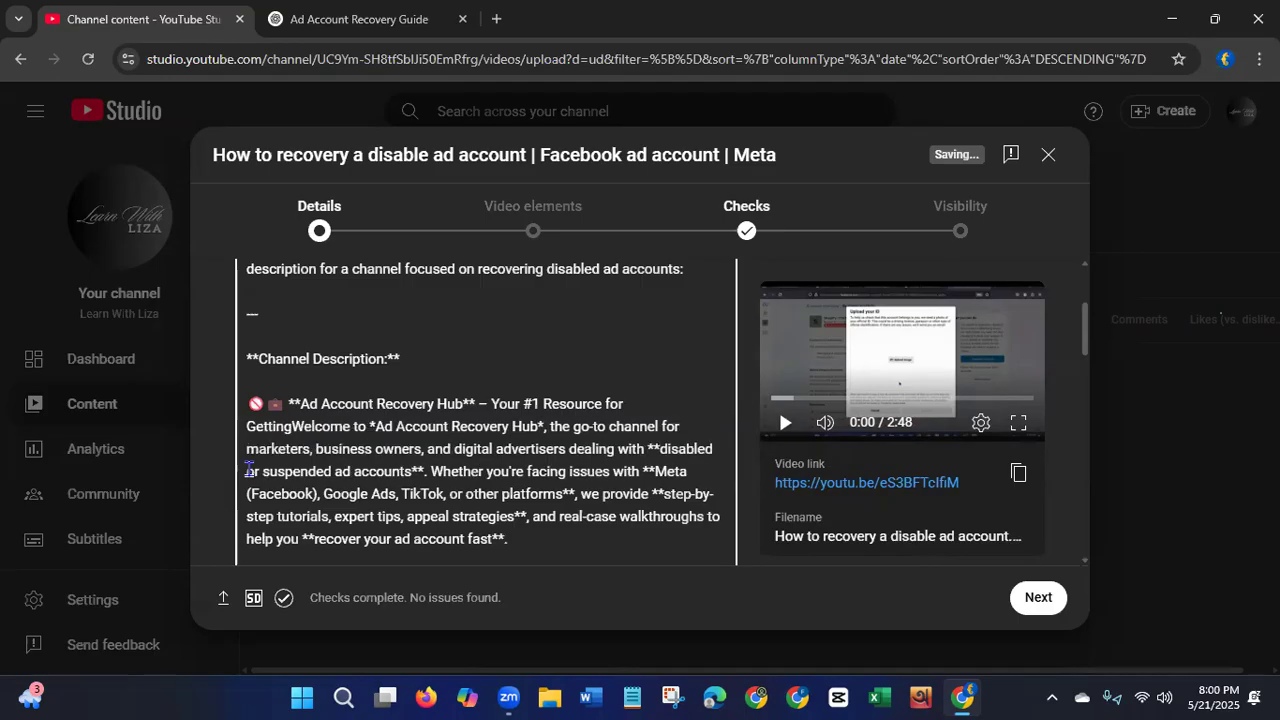
{"action": "key", "text": "BackSpace"}
{"action": "key", "text": "BackSpace"}
{"action": "key", "text": "BackSpace"}
{"action": "key", "text": "BackSpace"}
{"action": "key", "text": "BackSpace"}
{"action": "key", "text": "BackSpace"}
{"action": "key", "text": "BackSpace"}
{"action": "key", "text": "BackSpace"}
{"action": "key", "text": "BackSpace"}
{"action": "key", "text": "BackSpace"}
{"action": "key", "text": "BackSpace"}
{"action": "key", "text": "BackSpace"}
{"action": "key", "text": "BackSpace"}
{"action": "key", "text": "BackSpace"}
{"action": "key", "text": "BackSpace"}
{"action": "key", "text": "BackSpace"}
{"action": "key", "text": "BackSpace"}
{"action": "key", "text": "BackSpace"}
{"action": "key", "text": "BackSpace"}
{"action": "key", "text": "BackSpace"}
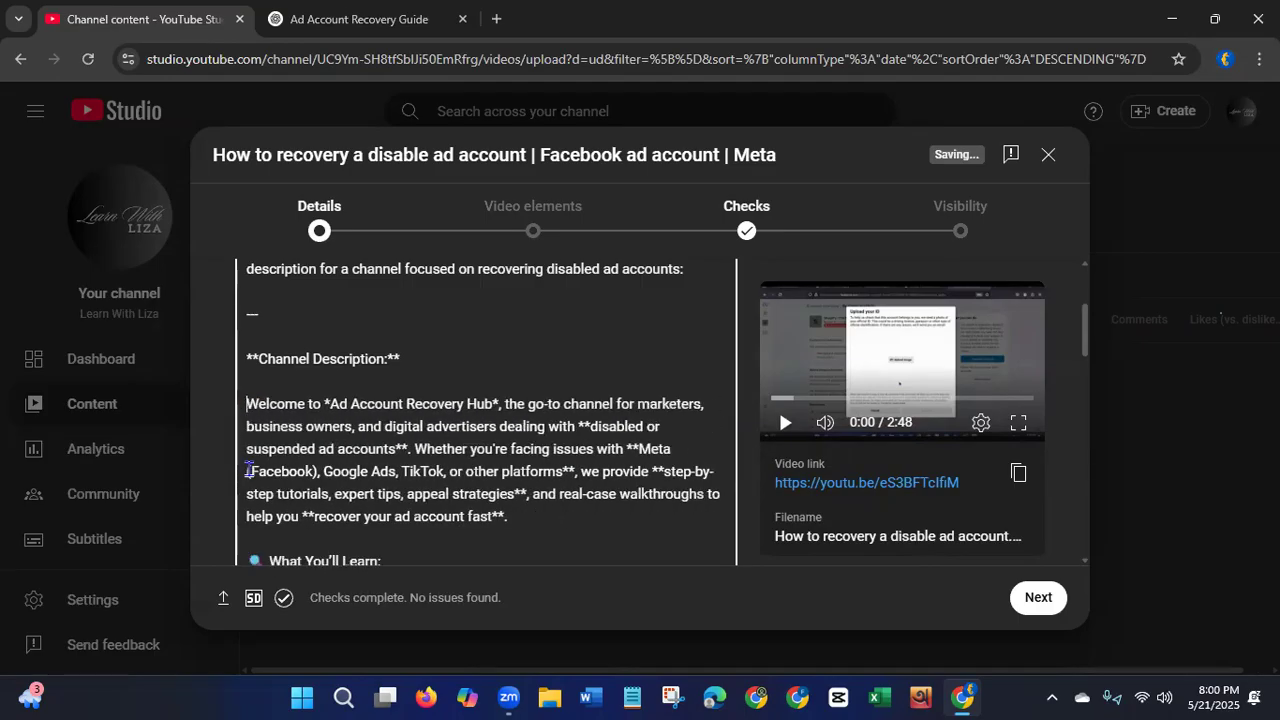
{"action": "key", "text": "BackSpace"}
{"action": "key", "text": "BackSpace"}
{"action": "key", "text": "BackSpace"}
{"action": "key", "text": "BackSpace"}
{"action": "key", "text": "BackSpace"}
{"action": "key", "text": "BackSpace"}
{"action": "key", "text": "BackSpace"}
{"action": "key", "text": "BackSpace"}
{"action": "key", "text": "BackSpace"}
{"action": "key", "text": "BackSpace"}
{"action": "key", "text": "BackSpace"}
{"action": "key", "text": "BackSpace"}
{"action": "key", "text": "BackSpace"}
{"action": "key", "text": "BackSpace"}
{"action": "key", "text": "BackSpace"}
{"action": "key", "text": "BackSpace"}
{"action": "key", "text": "BackSpace"}
{"action": "key", "text": "BackSpace"}
{"action": "key", "text": "BackSpace"}
{"action": "key", "text": "BackSpace"}
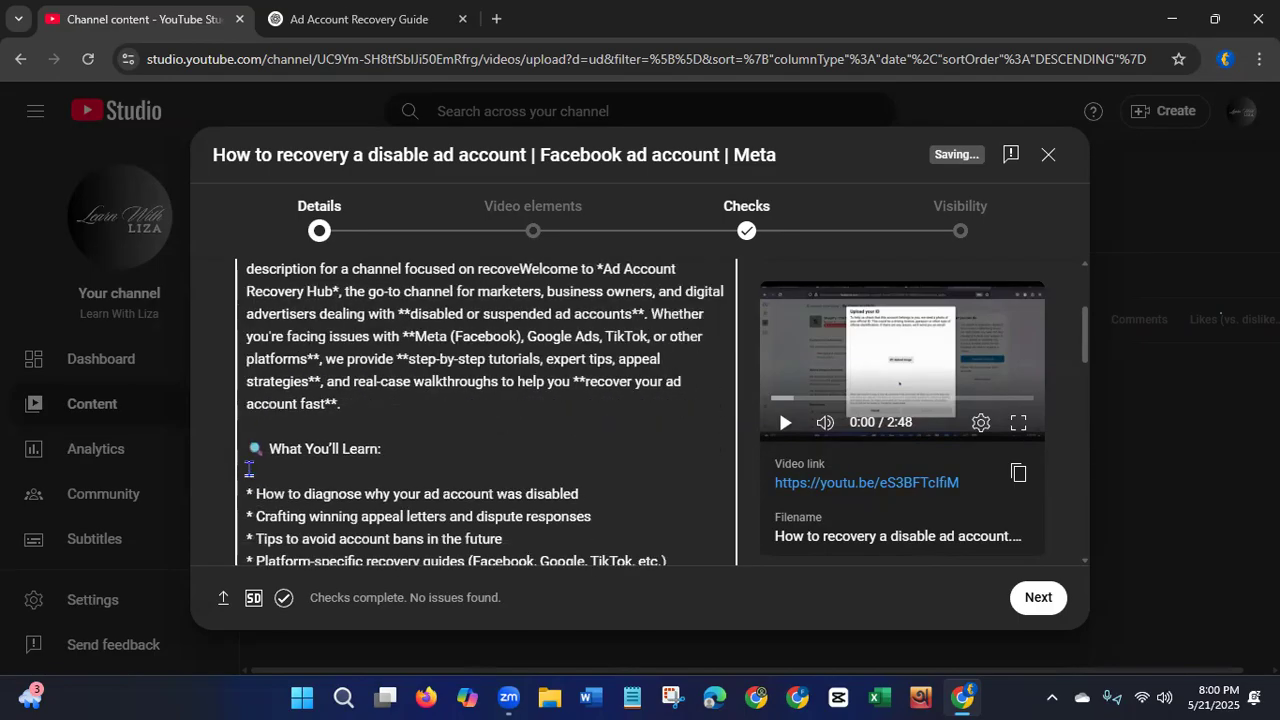
{"action": "key", "text": "BackSpace"}
{"action": "key", "text": "BackSpace"}
{"action": "key", "text": "BackSpace"}
{"action": "key", "text": "BackSpace"}
{"action": "key", "text": "BackSpace"}
{"action": "key", "text": "BackSpace"}
{"action": "key", "text": "BackSpace"}
{"action": "key", "text": "BackSpace"}
{"action": "key", "text": "BackSpace"}
{"action": "key", "text": "BackSpace"}
{"action": "key", "text": "BackSpace"}
{"action": "key", "text": "BackSpace"}
{"action": "key", "text": "BackSpace"}
{"action": "key", "text": "BackSpace"}
{"action": "key", "text": "BackSpace"}
{"action": "key", "text": "BackSpace"}
{"action": "key", "text": "BackSpace"}
{"action": "key", "text": "BackSpace"}
{"action": "key", "text": "BackSpace"}
{"action": "key", "text": "BackSpace"}
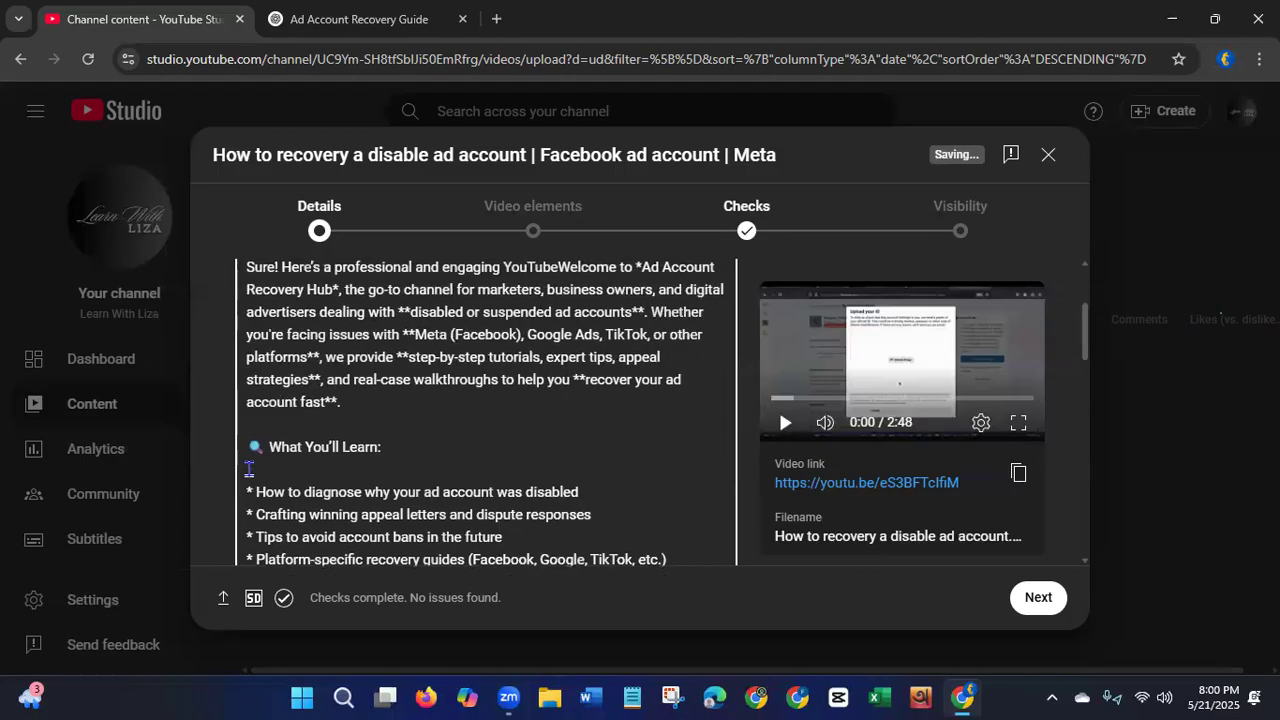
{"action": "key", "text": "BackSpace"}
{"action": "key", "text": "BackSpace"}
{"action": "key", "text": "BackSpace"}
{"action": "key", "text": "BackSpace"}
{"action": "key", "text": "BackSpace"}
{"action": "key", "text": "BackSpace"}
{"action": "key", "text": "BackSpace"}
{"action": "key", "text": "BackSpace"}
{"action": "key", "text": "BackSpace"}
{"action": "key", "text": "BackSpace"}
{"action": "key", "text": "BackSpace"}
{"action": "key", "text": "BackSpace"}
{"action": "key", "text": "BackSpace"}
{"action": "key", "text": "BackSpace"}
{"action": "key", "text": "BackSpace"}
{"action": "key", "text": "BackSpace"}
{"action": "key", "text": "BackSpace"}
{"action": "key", "text": "BackSpace"}
{"action": "key", "text": "BackSpace"}
{"action": "key", "text": "BackSpace"}
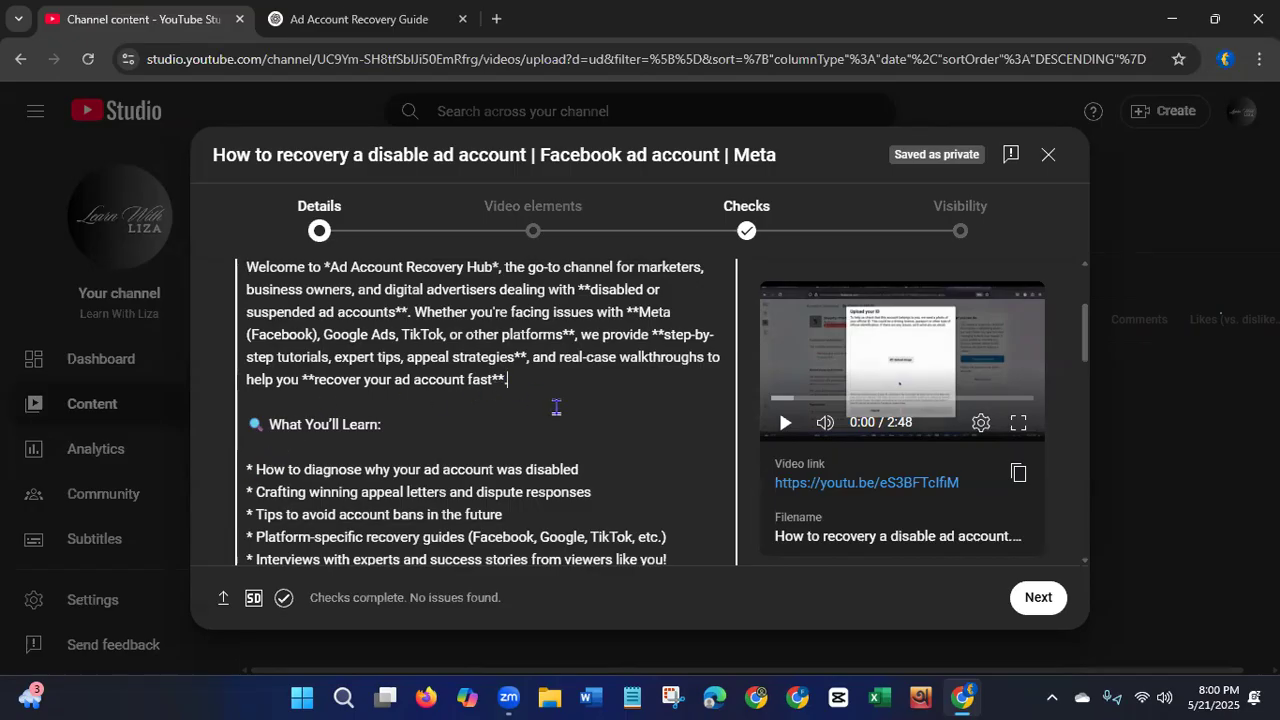
Remove the asterisks around "recover your ad account fast" and "Ad Account Recovery Hub" in the description.
{"action": "key", "text": "BackSpace"}
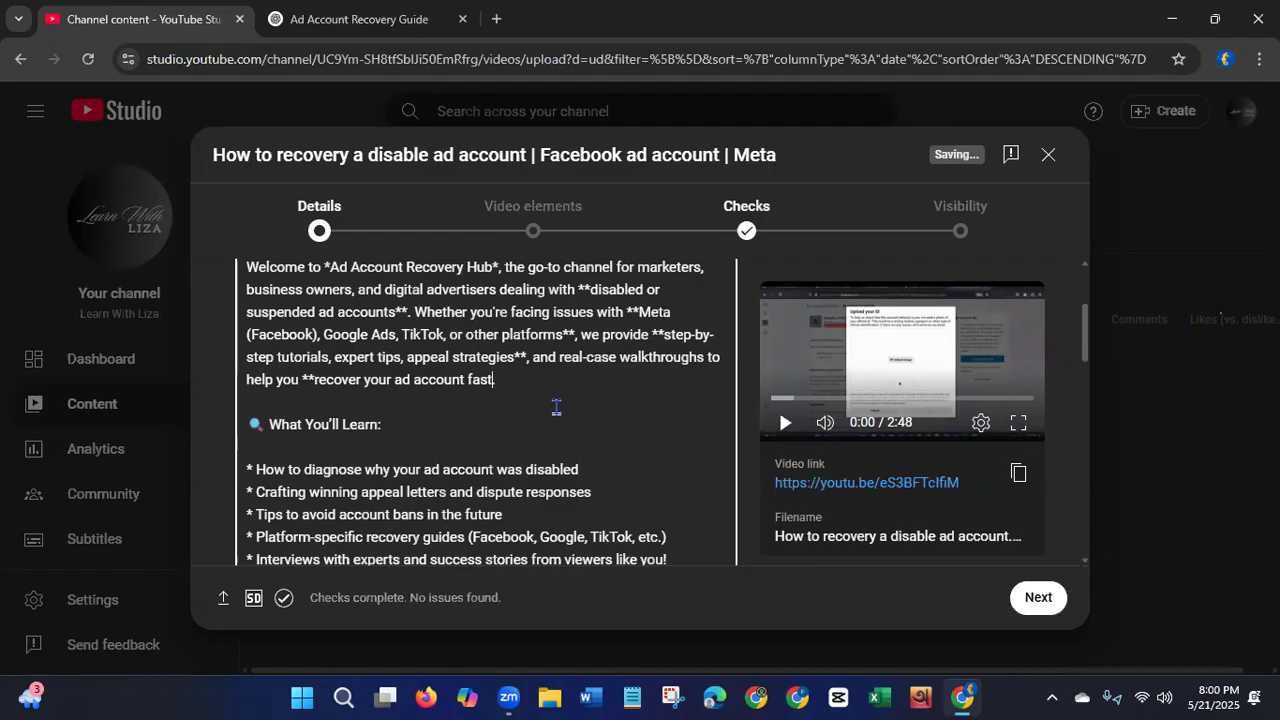
{"action": "left_click", "coordinate": [314, 380]}
{"action": "key", "text": "BackSpace"}
{"action": "key", "text": "BackSpace"}
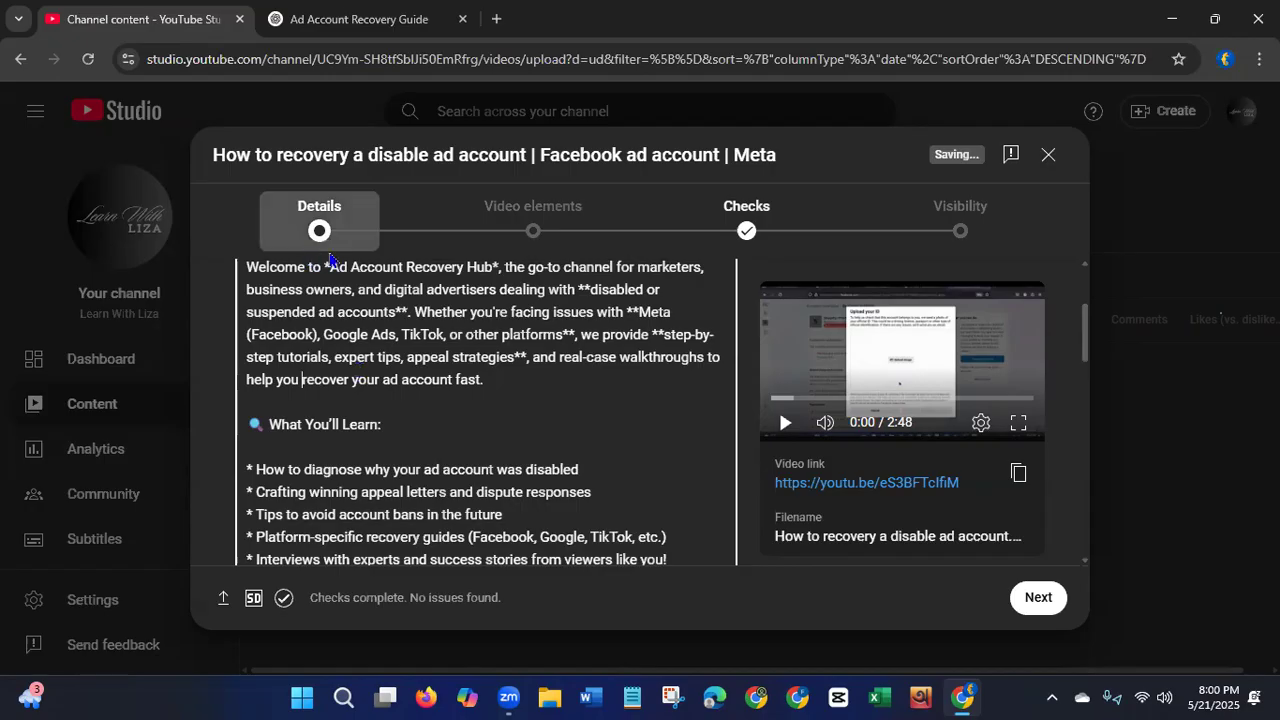
{"action": "key", "text": "BackSpace"}
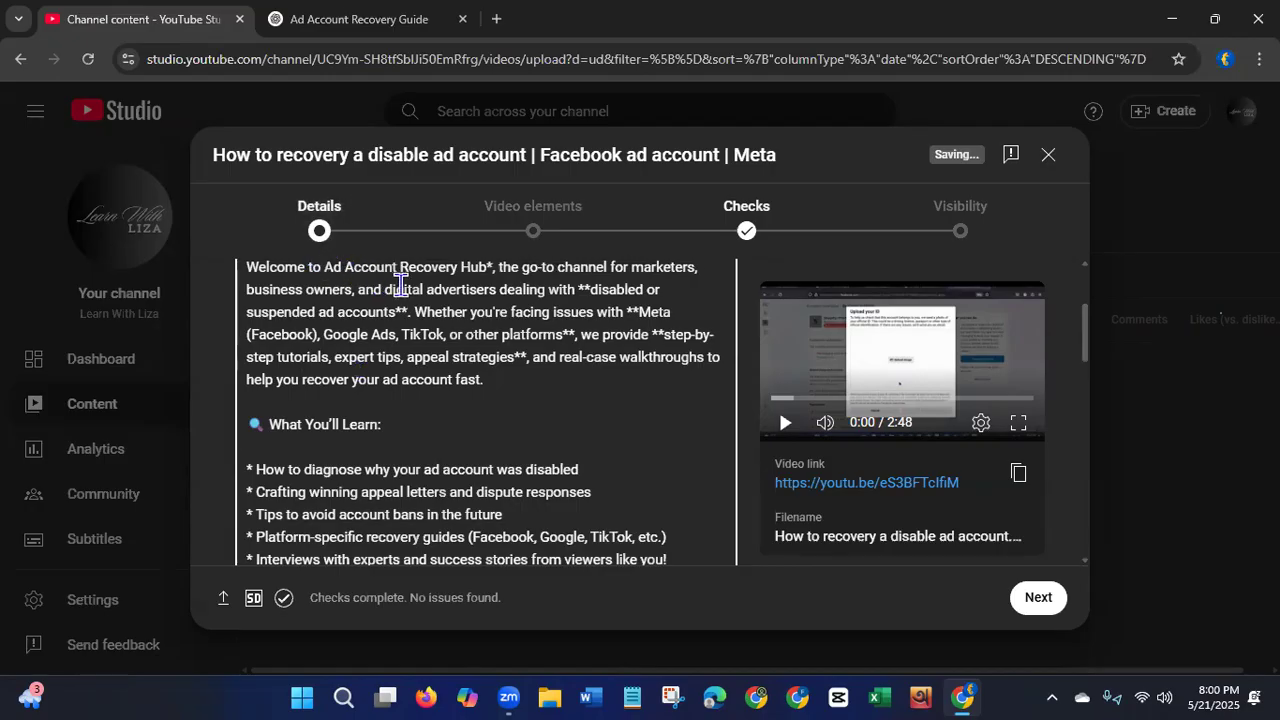
{"action": "left_click", "coordinate": [493, 268]}
{"action": "key", "text": "BackSpace"}
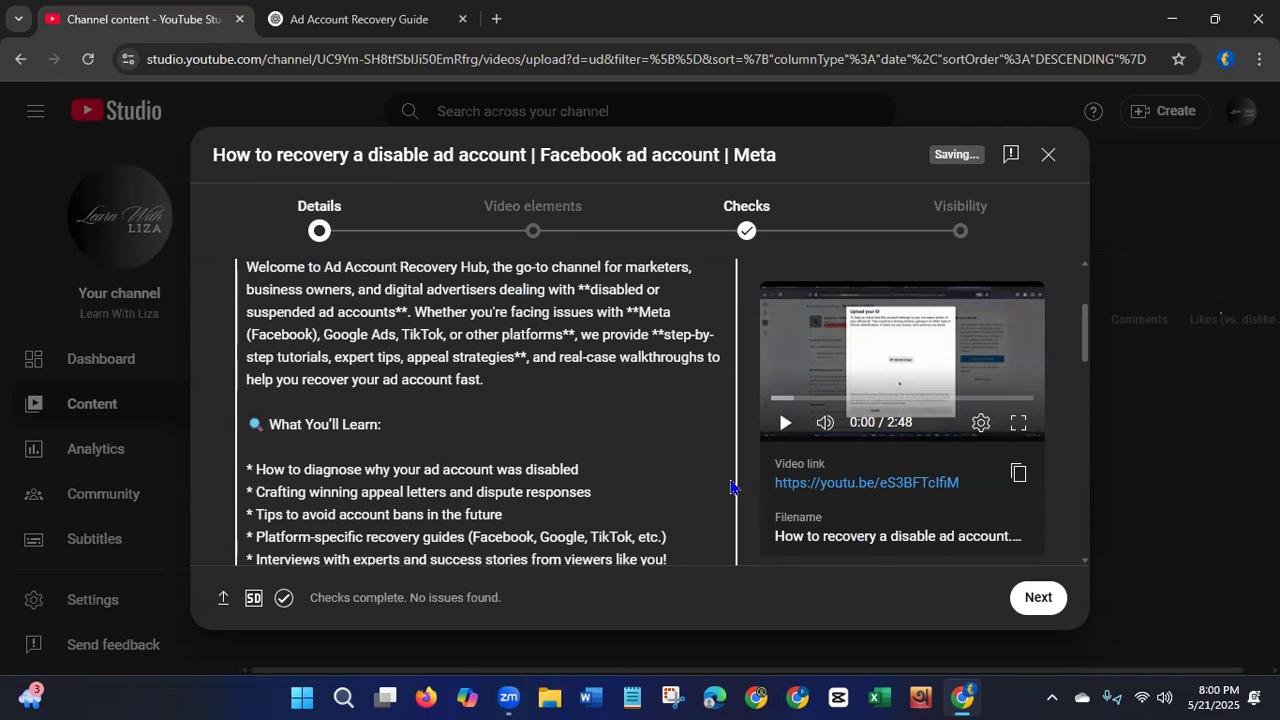
Remove the asterisks around "disabled or suspended ad accounts" in the description's first paragraph.
{"action": "left_click_drag", "start_coordinate": [1087, 345], "coordinate": [1084, 315]}
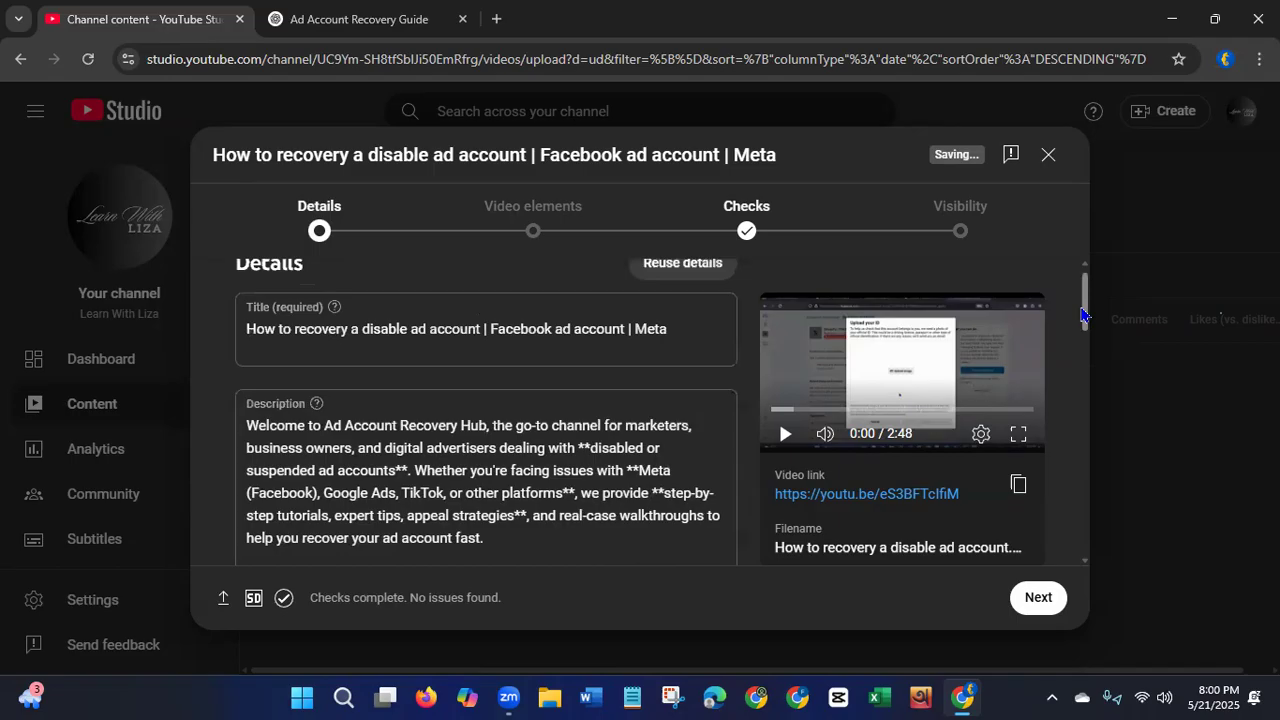
{"action": "left_click", "coordinate": [589, 448]}
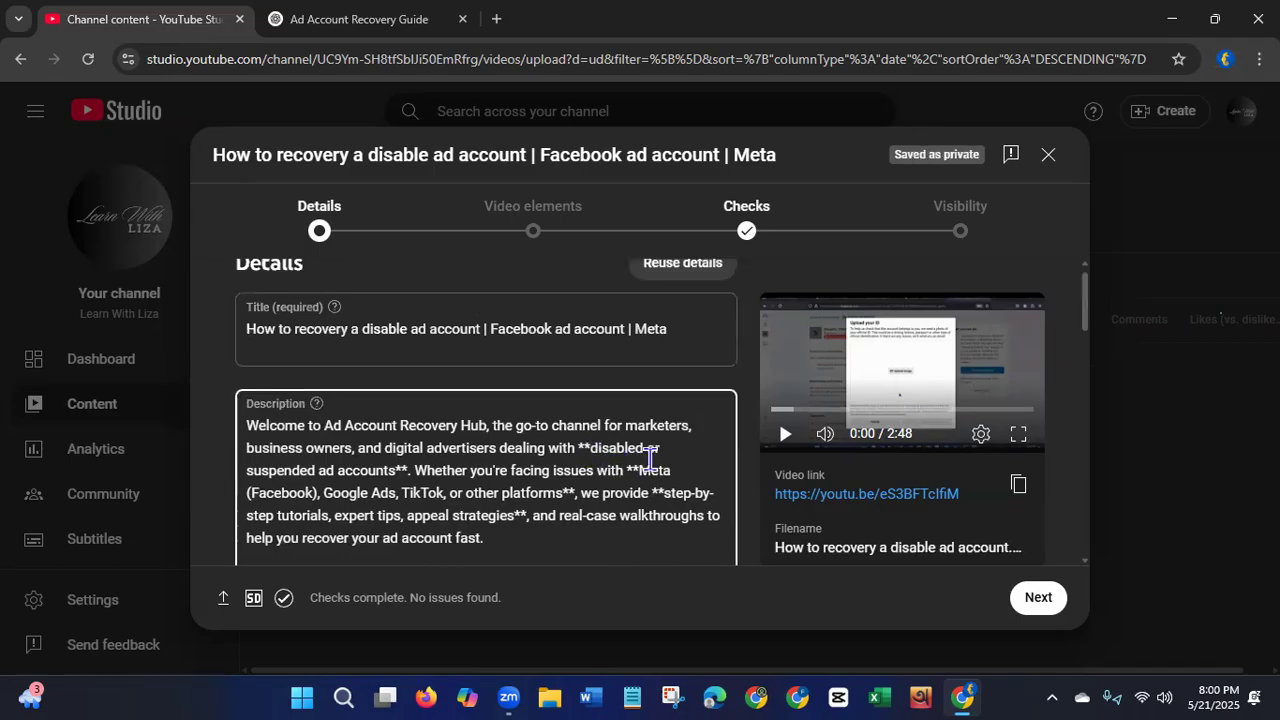
{"action": "key", "text": "BackSpace"}
{"action": "key", "text": "BackSpace"}
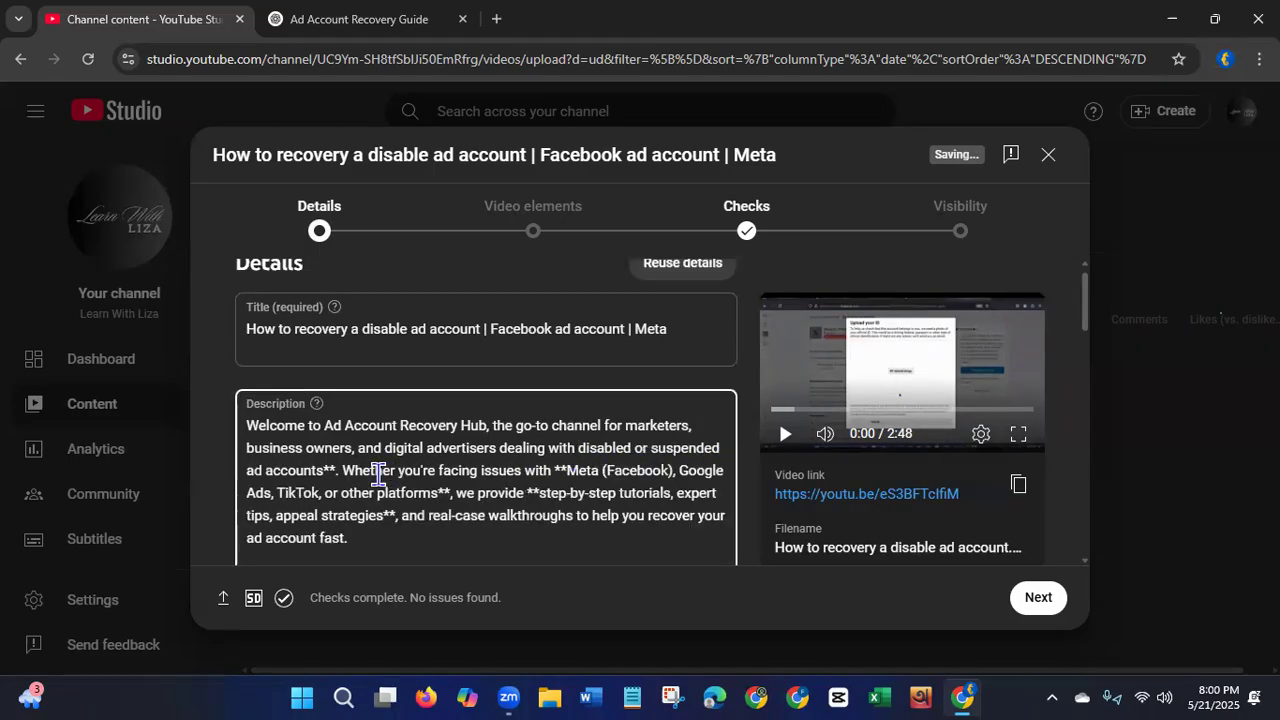
{"action": "left_click", "coordinate": [333, 470]}
{"action": "key", "text": "BackSpace"}
{"action": "key", "text": "BackSpace"}
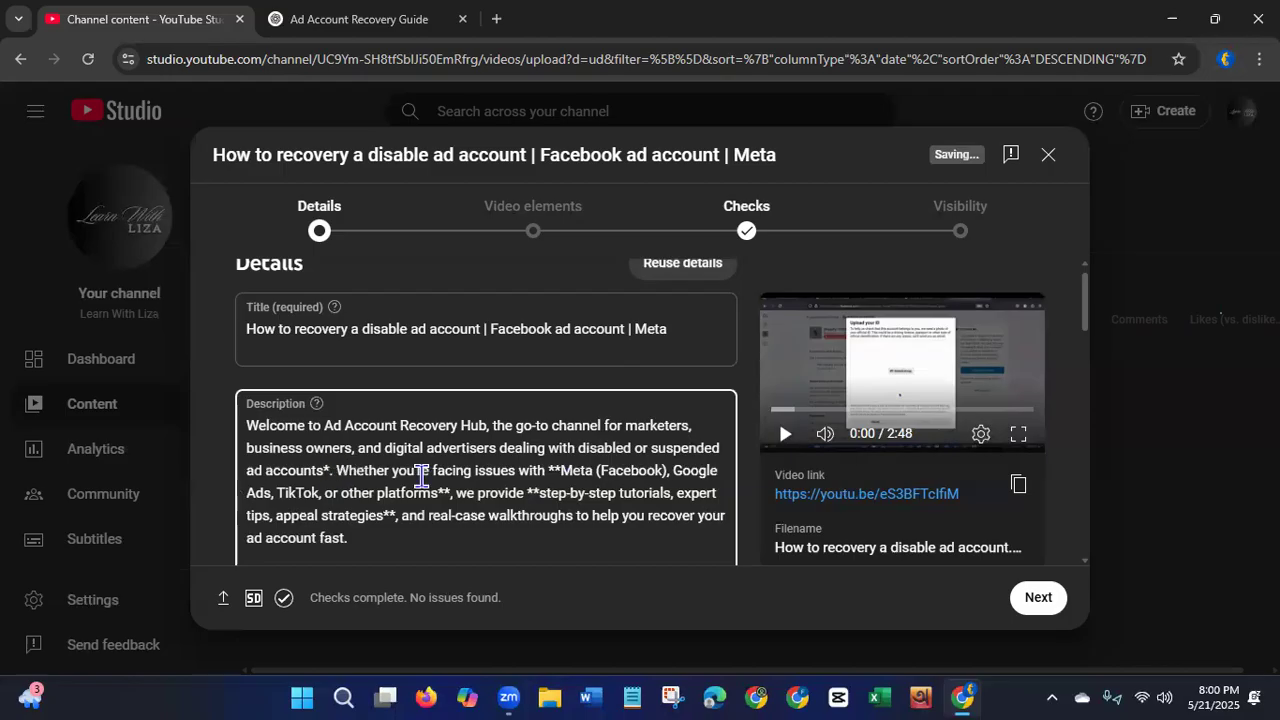
Remove the asterisks around "Meta (Facebook), Google Ads, TikTok, or other platforms" in the description.
{"action": "left_click", "coordinate": [556, 470]}
{"action": "key", "text": "BackSpace"}
{"action": "key", "text": "BackSpace"}
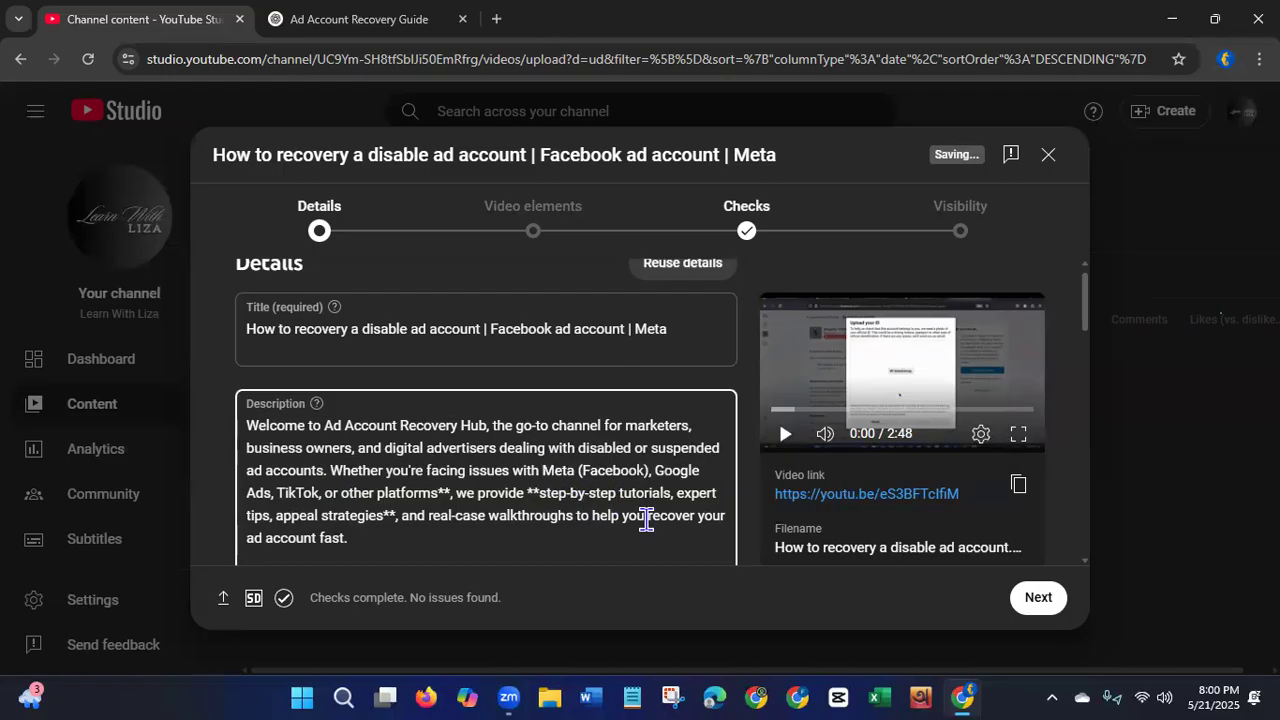
{"action": "left_click", "coordinate": [451, 492]}
{"action": "key", "text": "BackSpace"}
{"action": "key", "text": "BackSpace"}
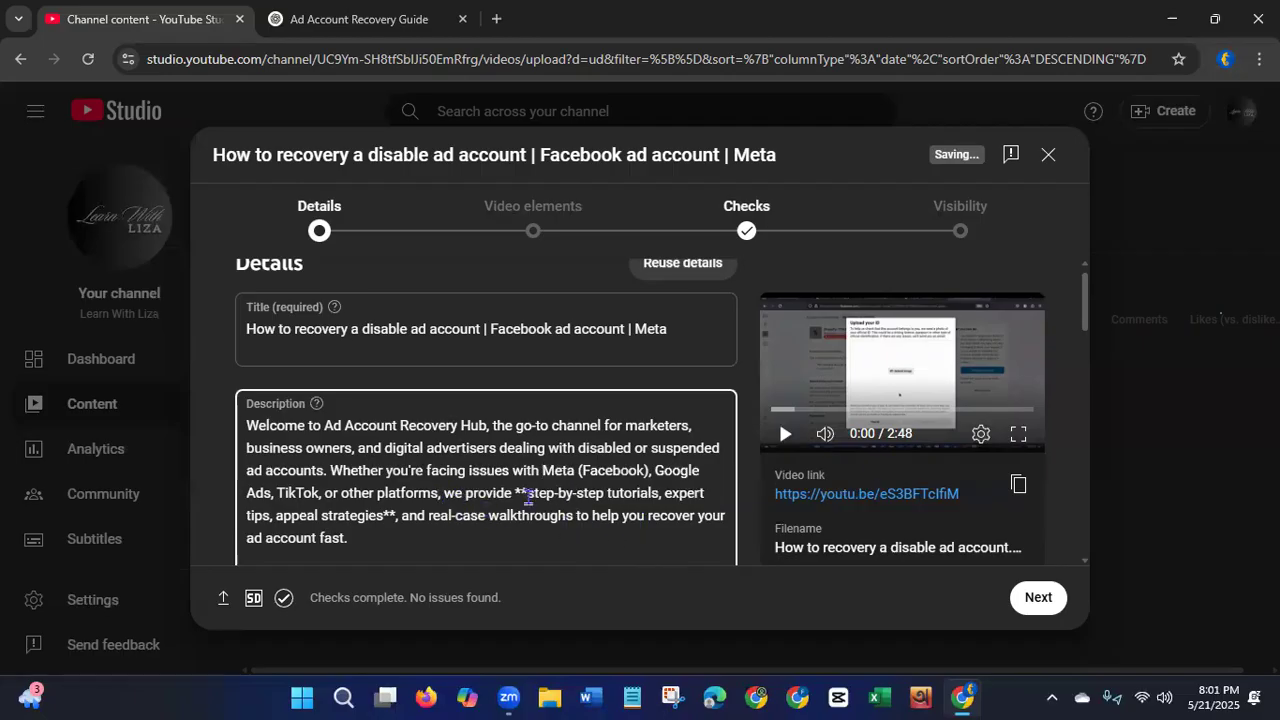
Remove the asterisks around "step-by-step tutorials, expert tips, appeal strategies" in the description's first paragraph.
{"action": "left_click", "coordinate": [525, 493]}
{"action": "key", "text": "BackSpace"}
{"action": "key", "text": "BackSpace"}
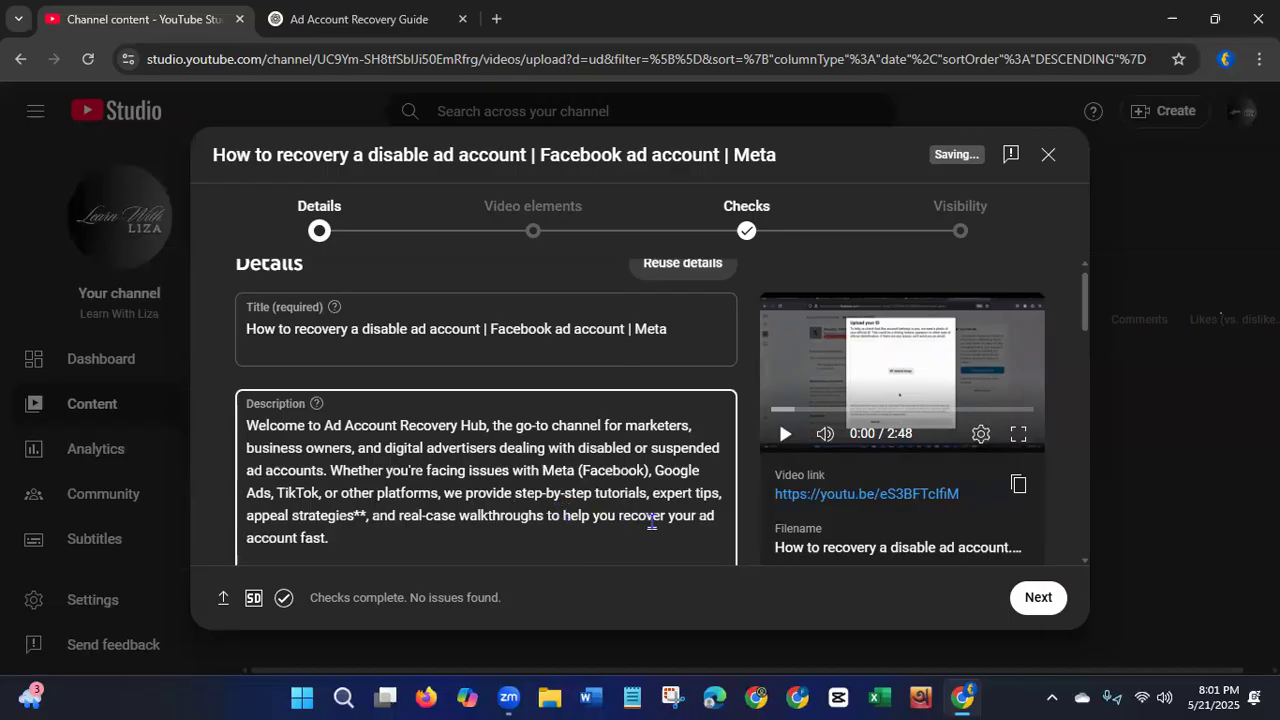
{"action": "left_click", "coordinate": [366, 515]}
{"action": "key", "text": "BackSpace"}
{"action": "key", "text": "BackSpace"}
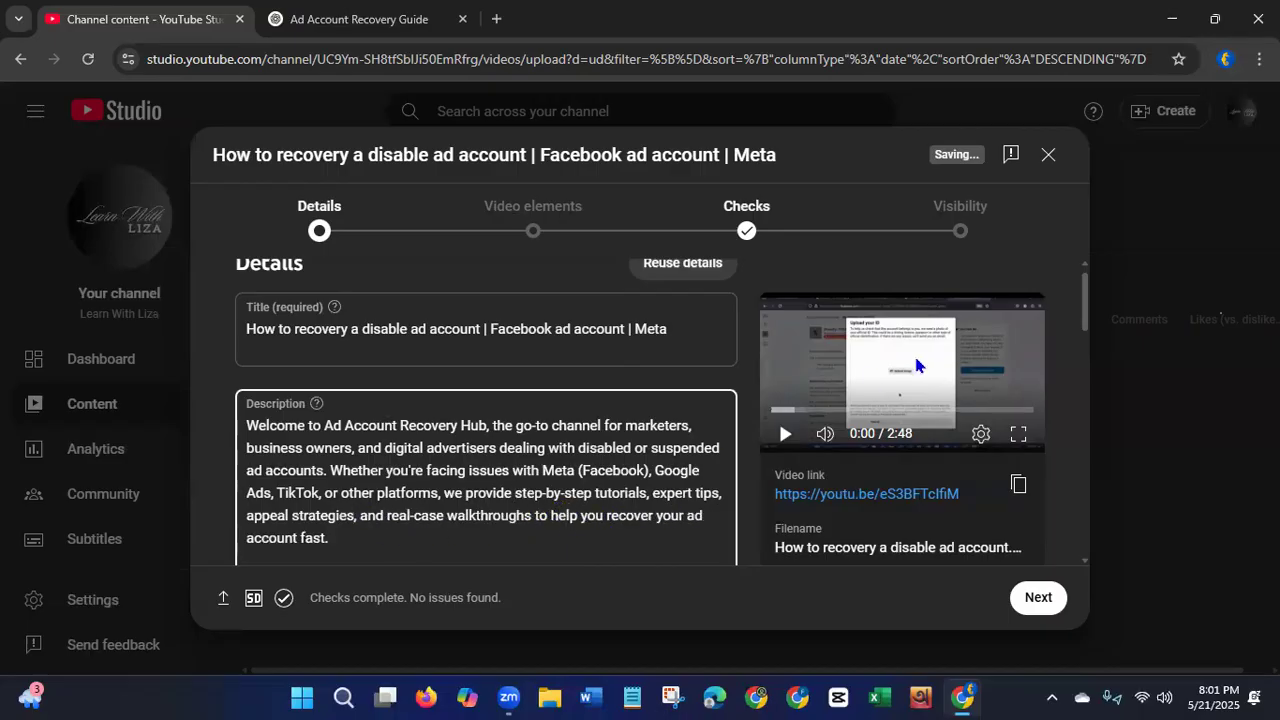
Delete the closing "Let me know if you want this tailored" paragraph and the dash above it, ending the description at "never miss a tip".
{"action": "left_click", "coordinate": [1080, 327]}
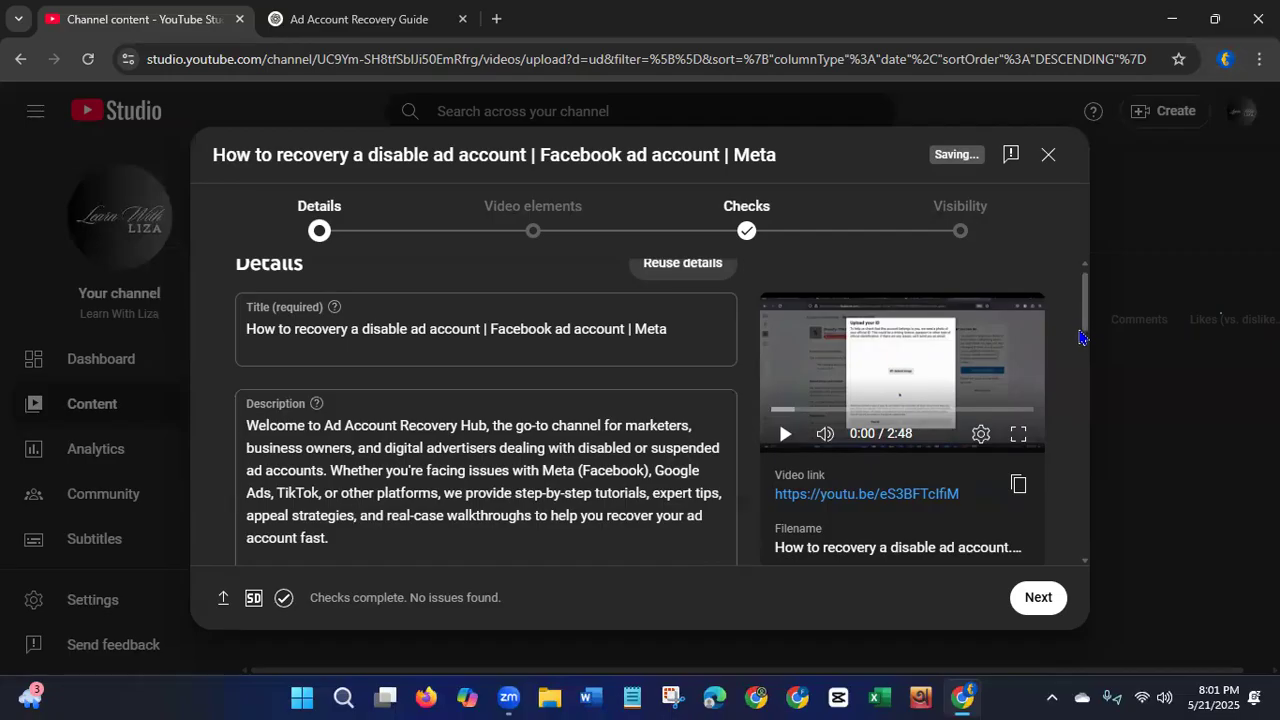
{"action": "left_click_drag", "start_coordinate": [1088, 333], "coordinate": [1093, 425]}
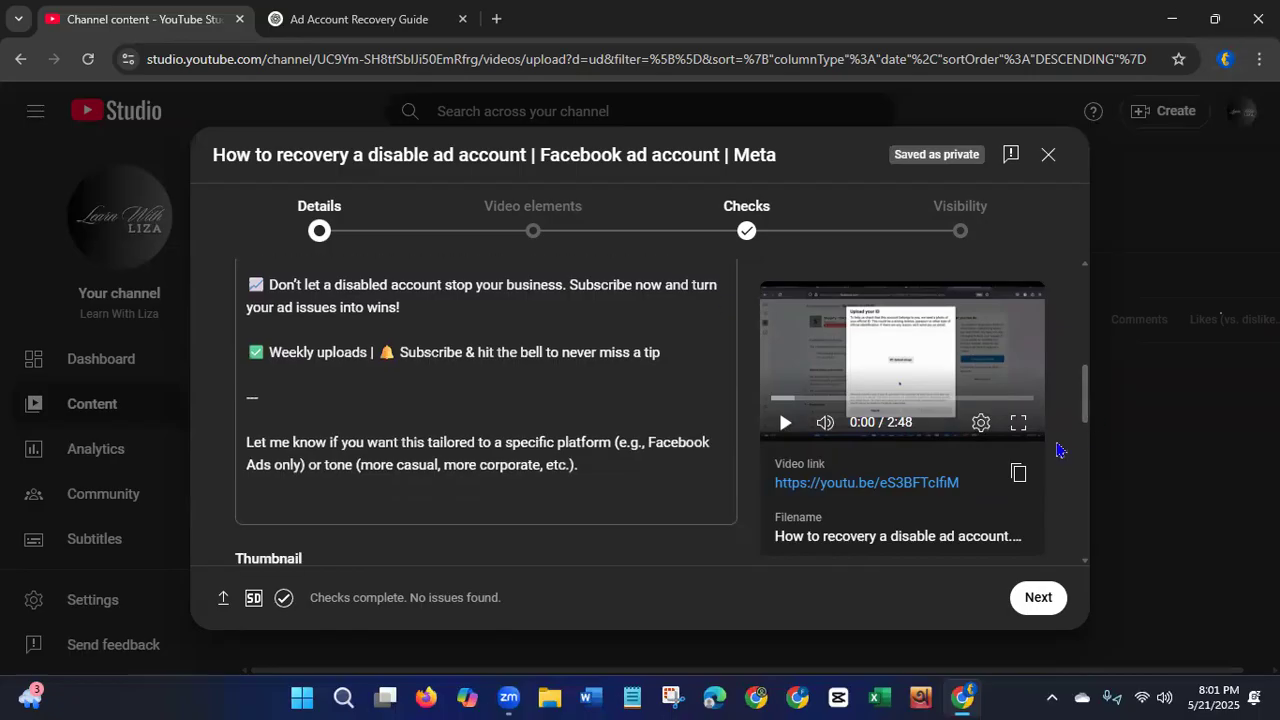
{"action": "left_click_drag", "start_coordinate": [597, 467], "coordinate": [256, 421]}
{"action": "key", "text": "BackSpace"}
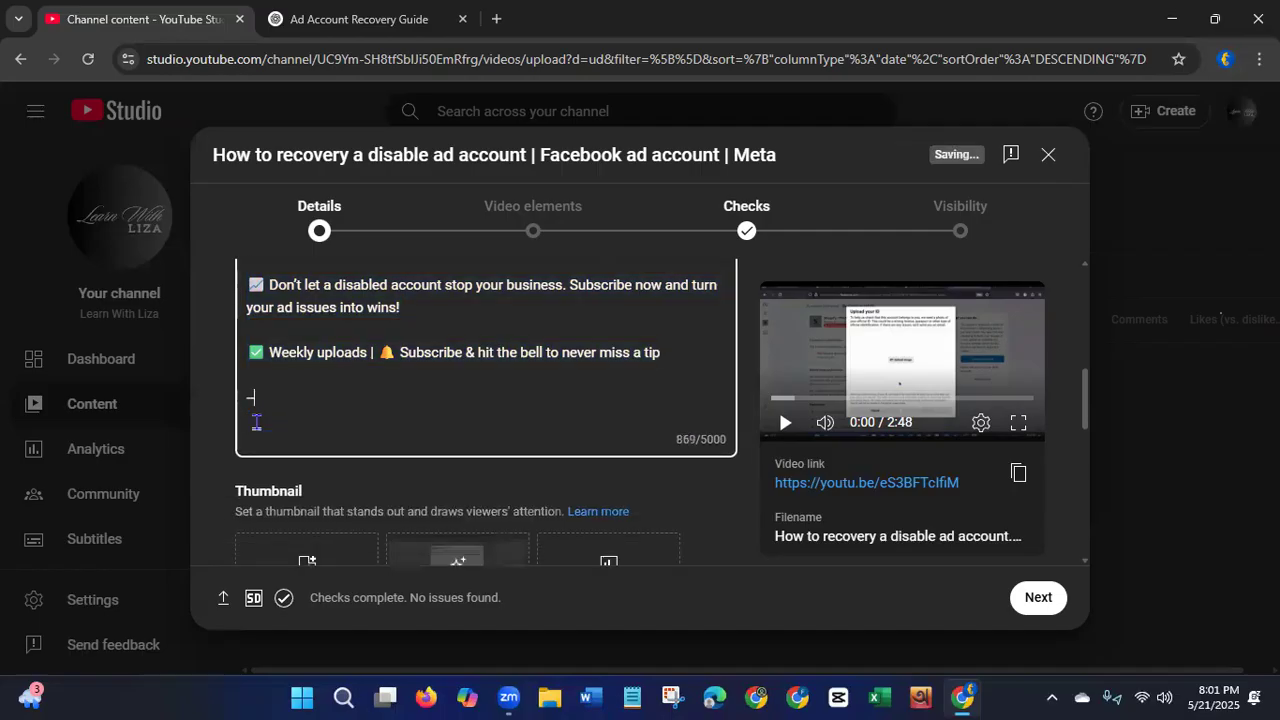
{"action": "key", "text": "BackSpace"}
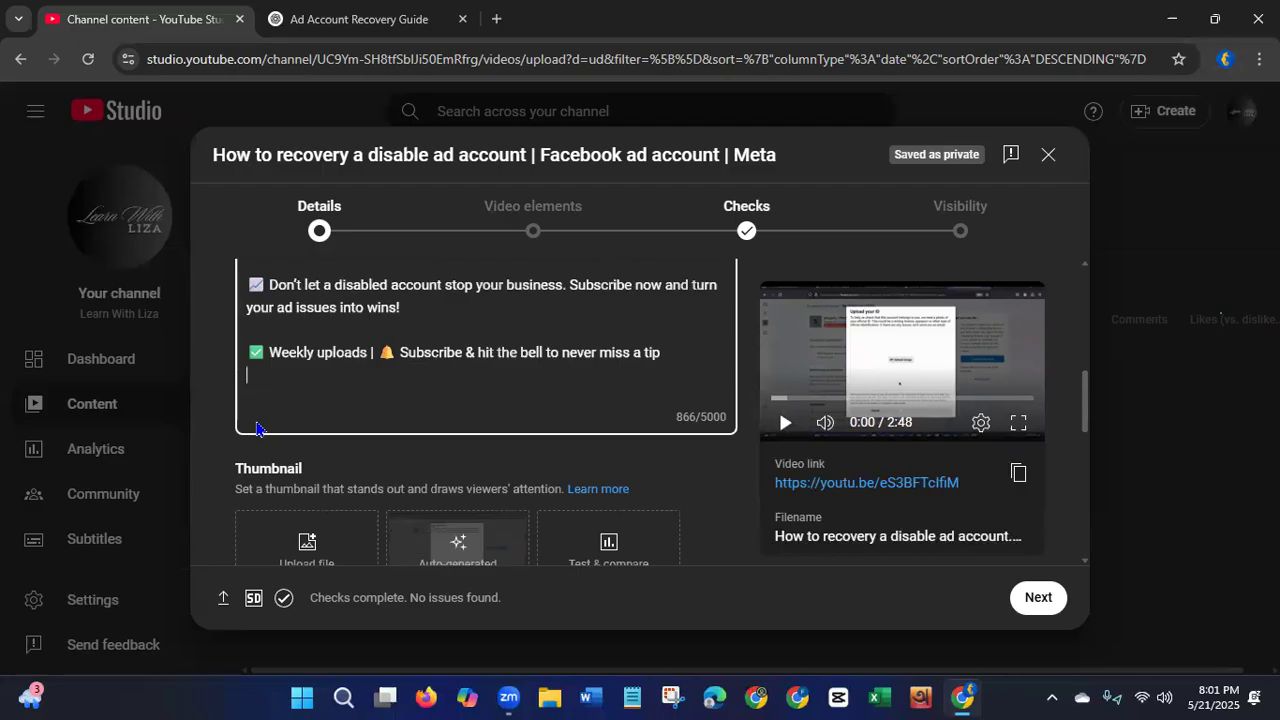
{"action": "key", "text": "BackSpace"}
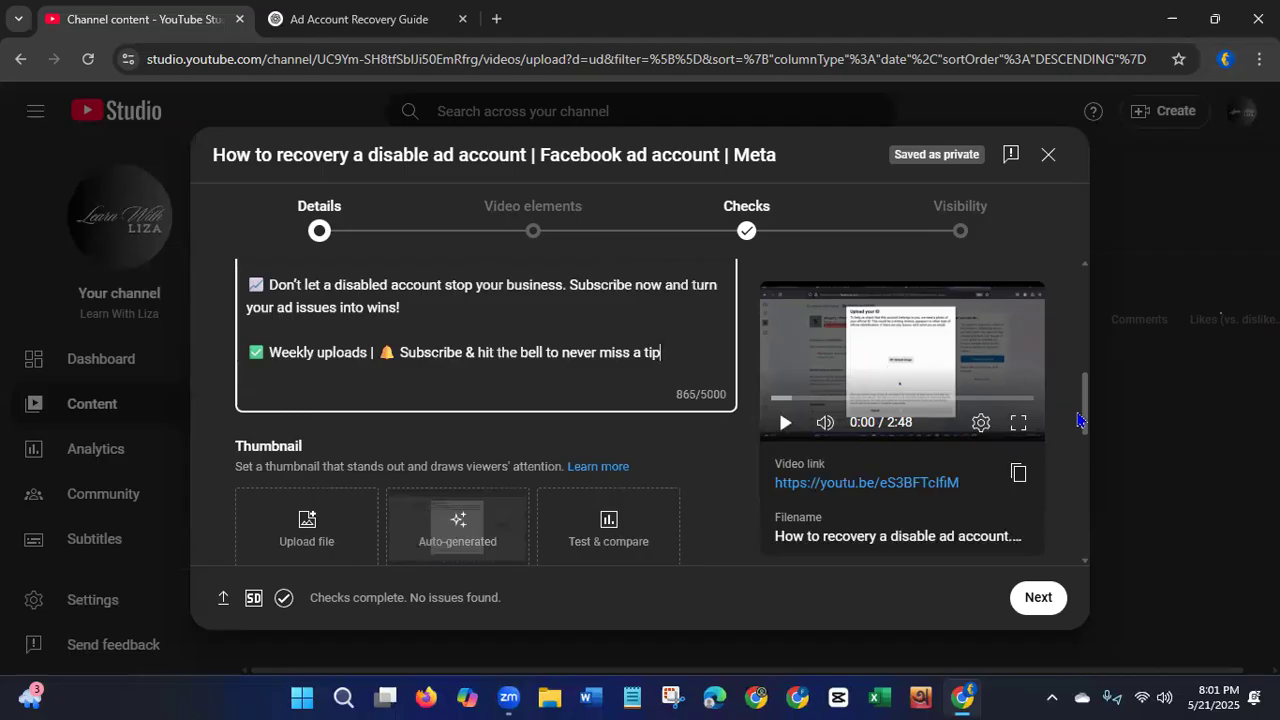
{"action": "mouse_move", "coordinate": [1085, 425]}
{"action": "left_mouse_down"}
{"action": "mouse_move", "coordinate": [1062, 332]}
{"action": "mouse_move", "coordinate": [1053, 402]}
{"action": "mouse_move", "coordinate": [1080, 449]}
{"action": "left_mouse_up"}
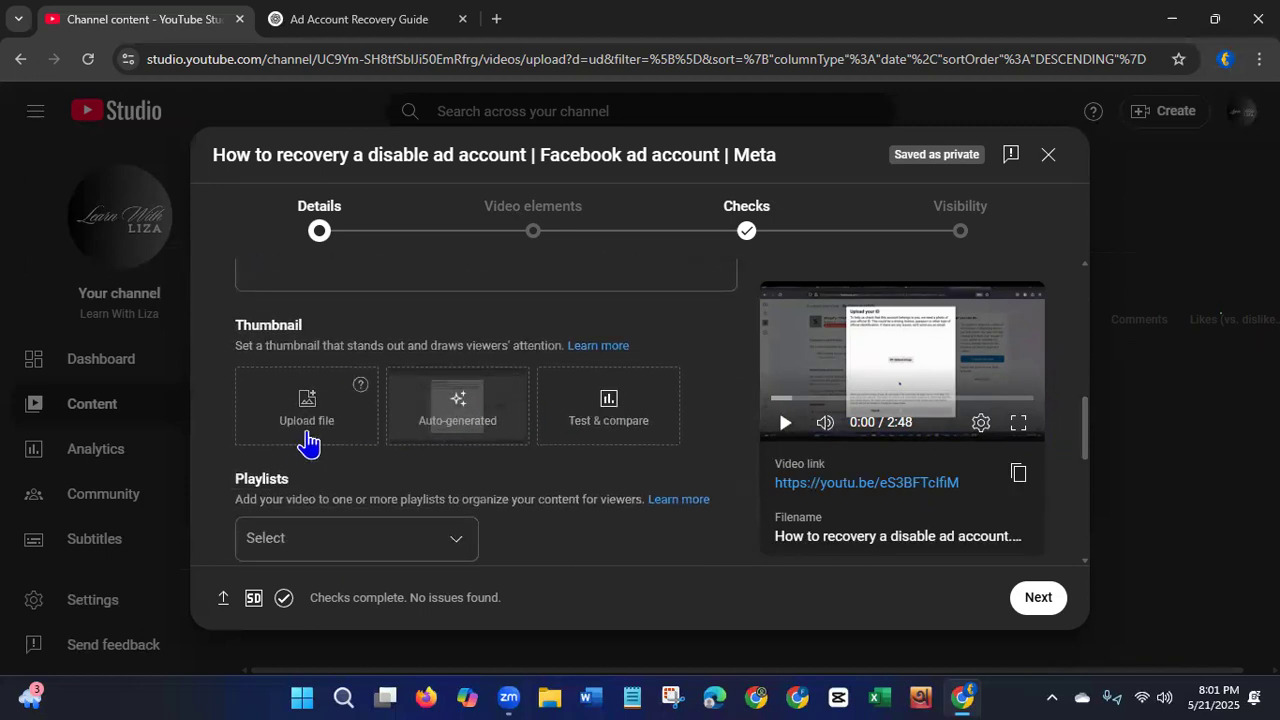
{"action": "left_click", "coordinate": [497, 20]}
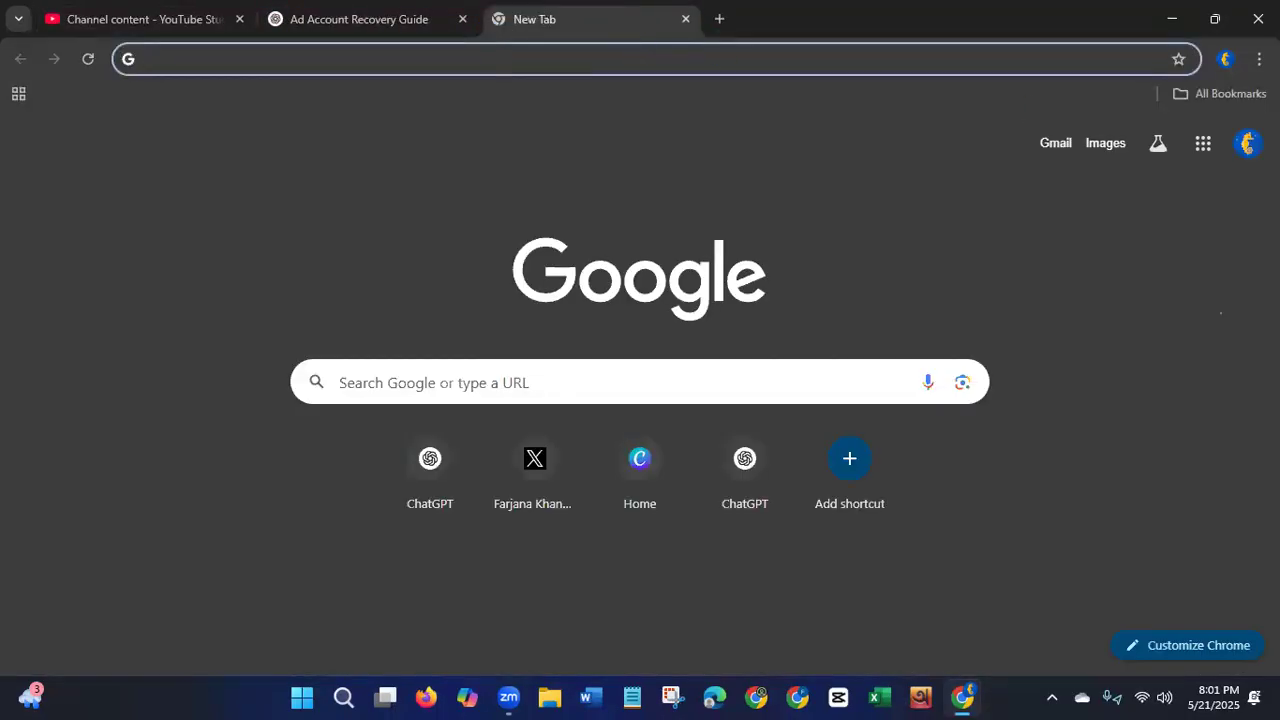
{"action": "left_click", "coordinate": [1220, 93]}
{"action": "left_click", "coordinate": [1104, 176]}
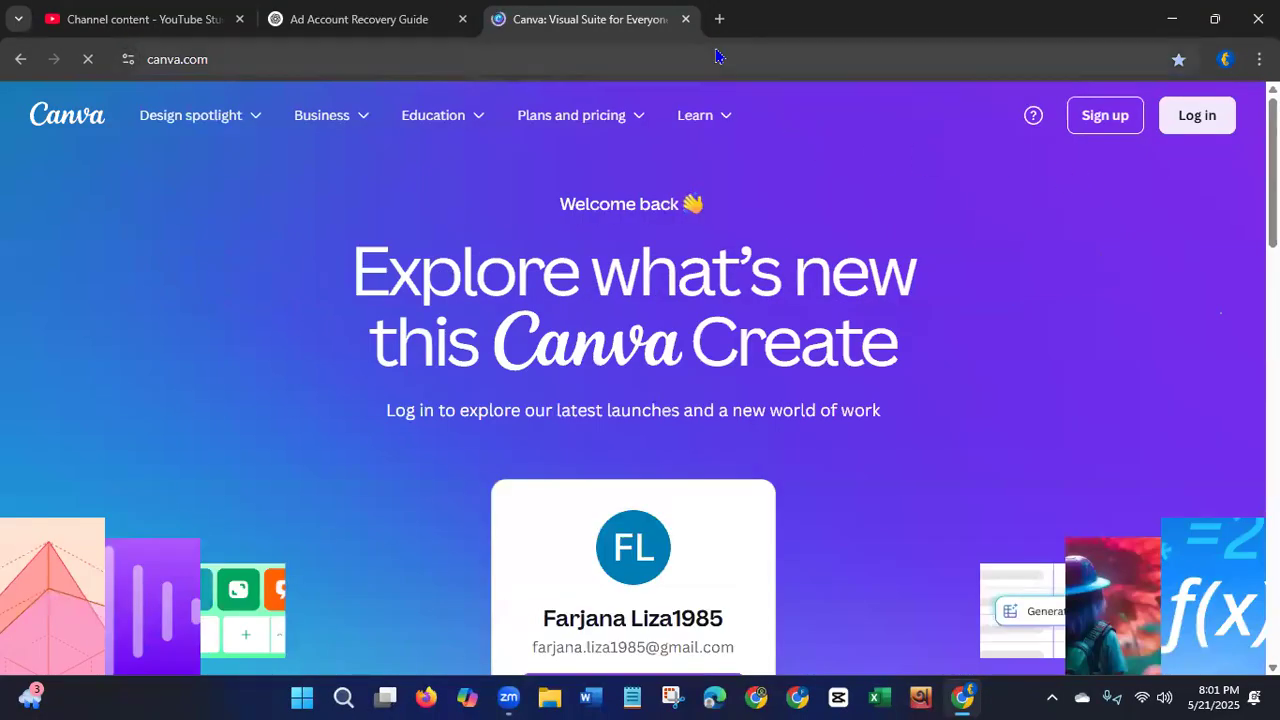
{"action": "left_click", "coordinate": [685, 20]}
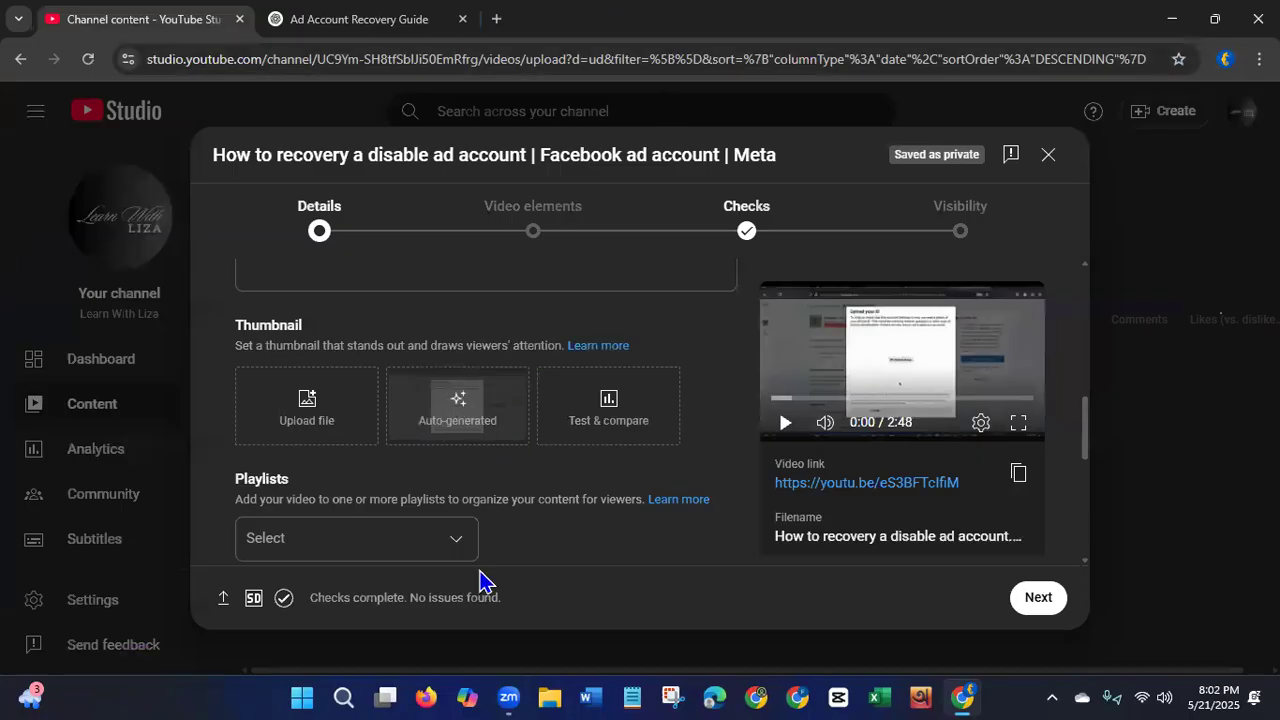
Switch to Firefox, open Canva and create a new blank YouTube Thumbnail design.
{"action": "left_click", "coordinate": [426, 697]}
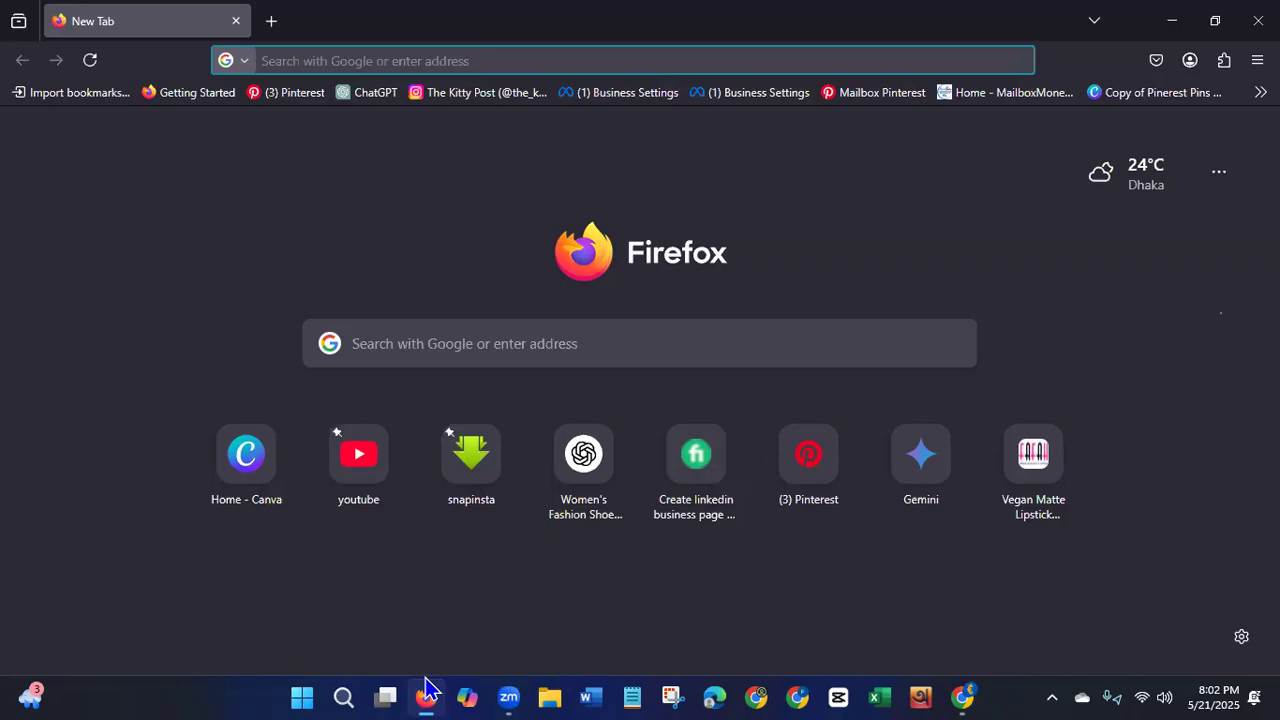
{"action": "left_click", "coordinate": [257, 470]}
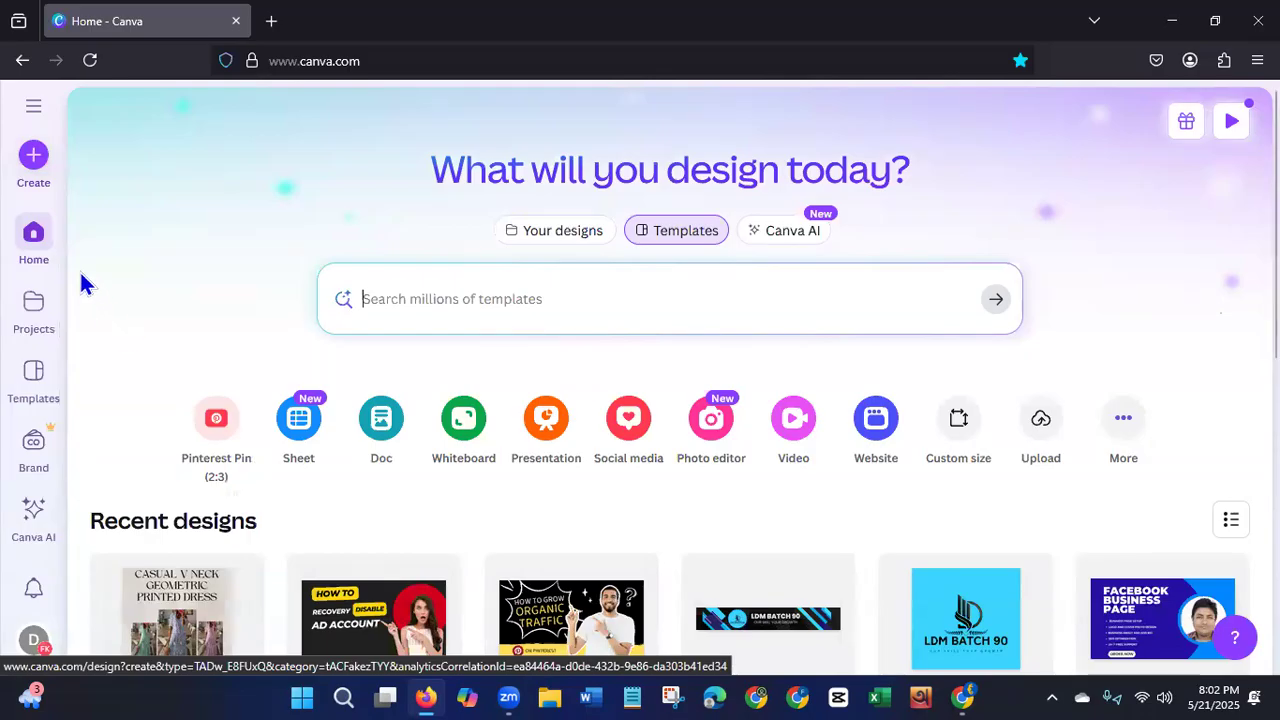
{"action": "left_click", "coordinate": [39, 161]}
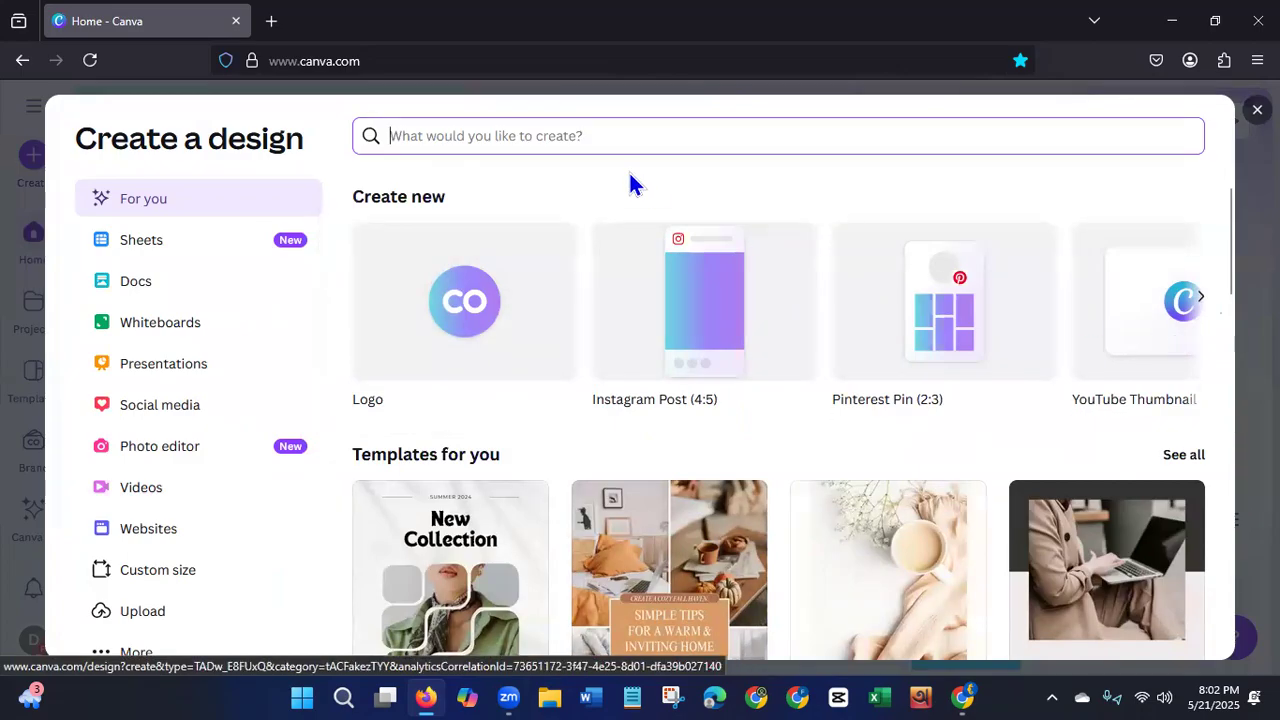
{"action": "left_click", "coordinate": [1165, 347]}
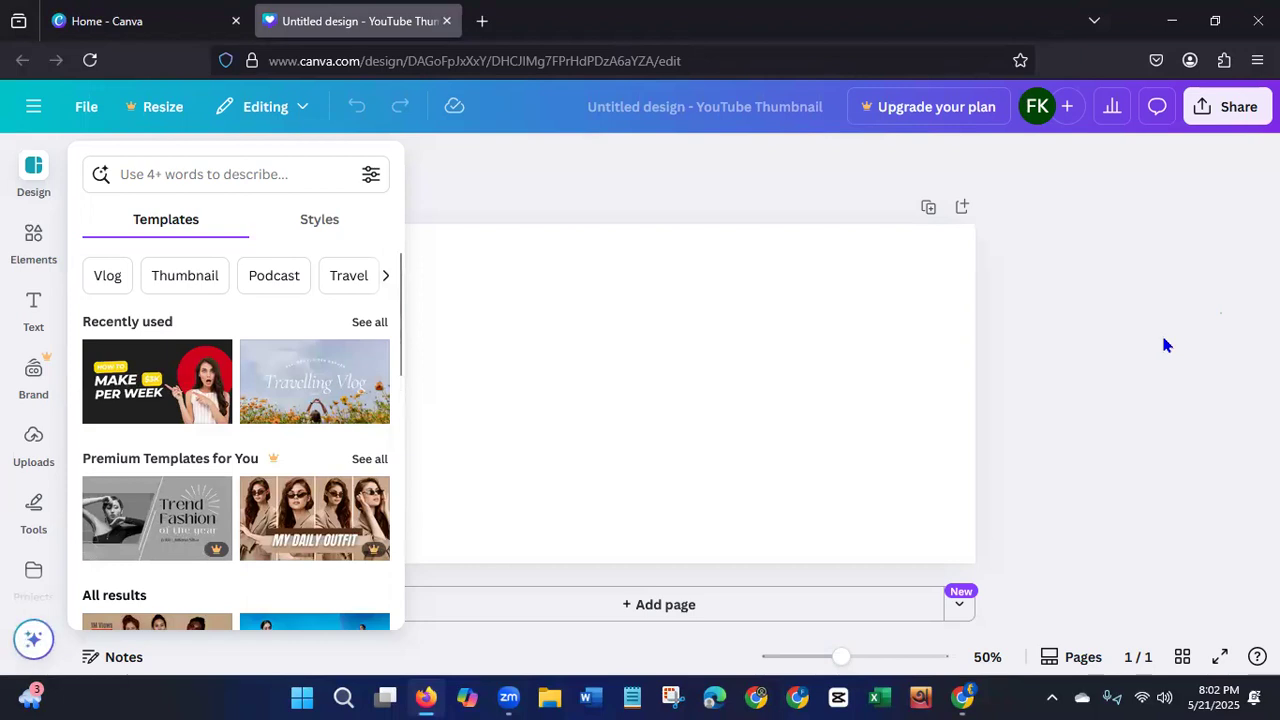
Search the design templates for "youtube thumbnail" and look through the suggested layouts.
{"action": "left_click_drag", "start_coordinate": [401, 336], "coordinate": [405, 518]}
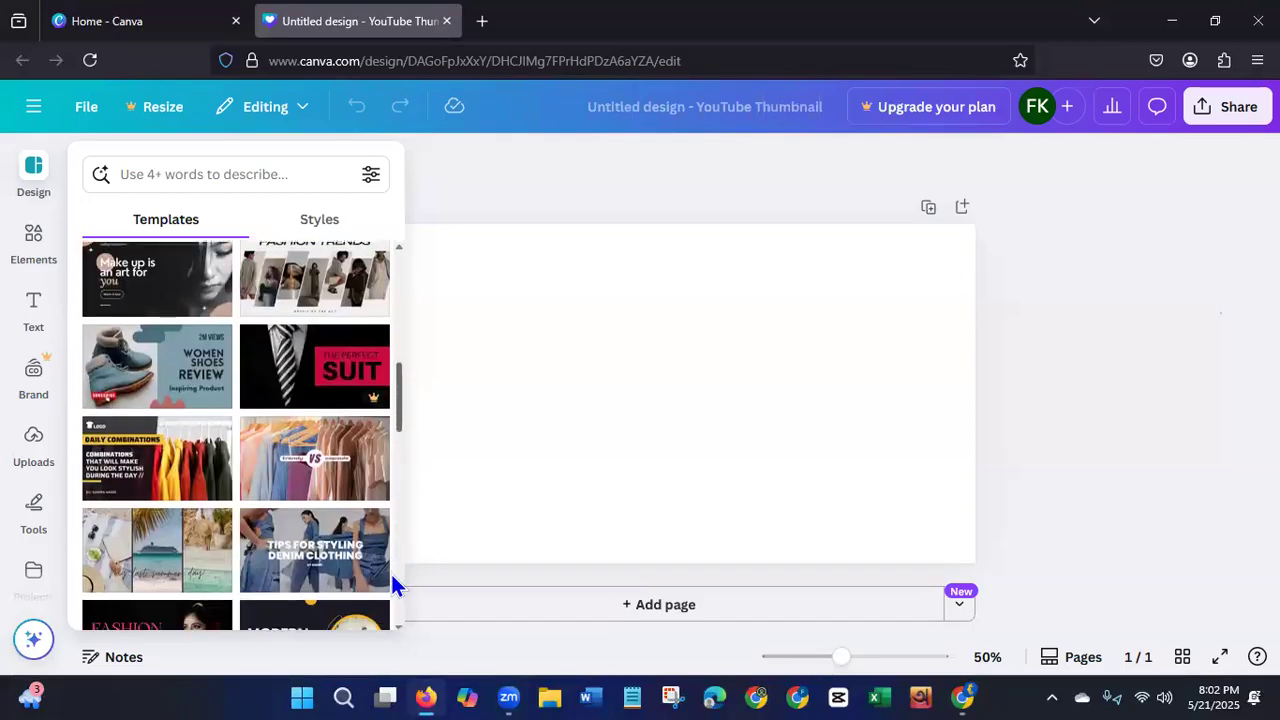
{"action": "left_click_drag", "start_coordinate": [397, 383], "coordinate": [301, 251]}
{"action": "left_click", "coordinate": [213, 175]}
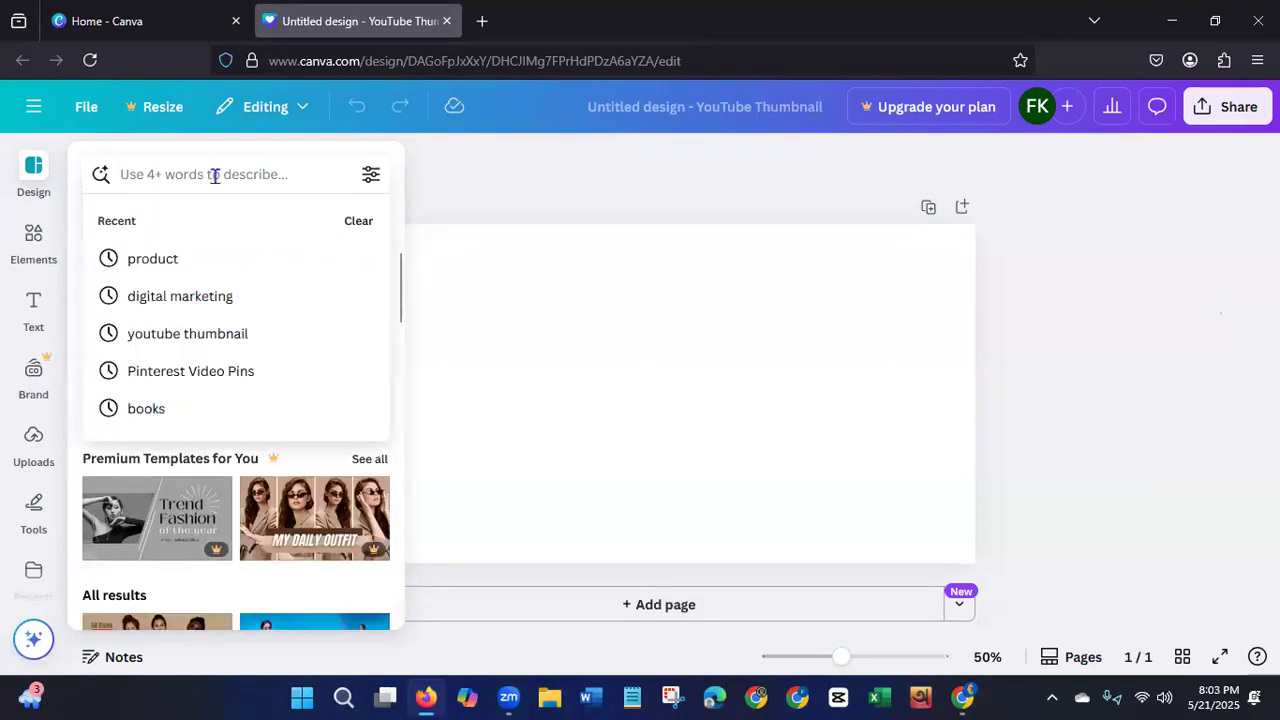
{"action": "left_click", "coordinate": [216, 336]}
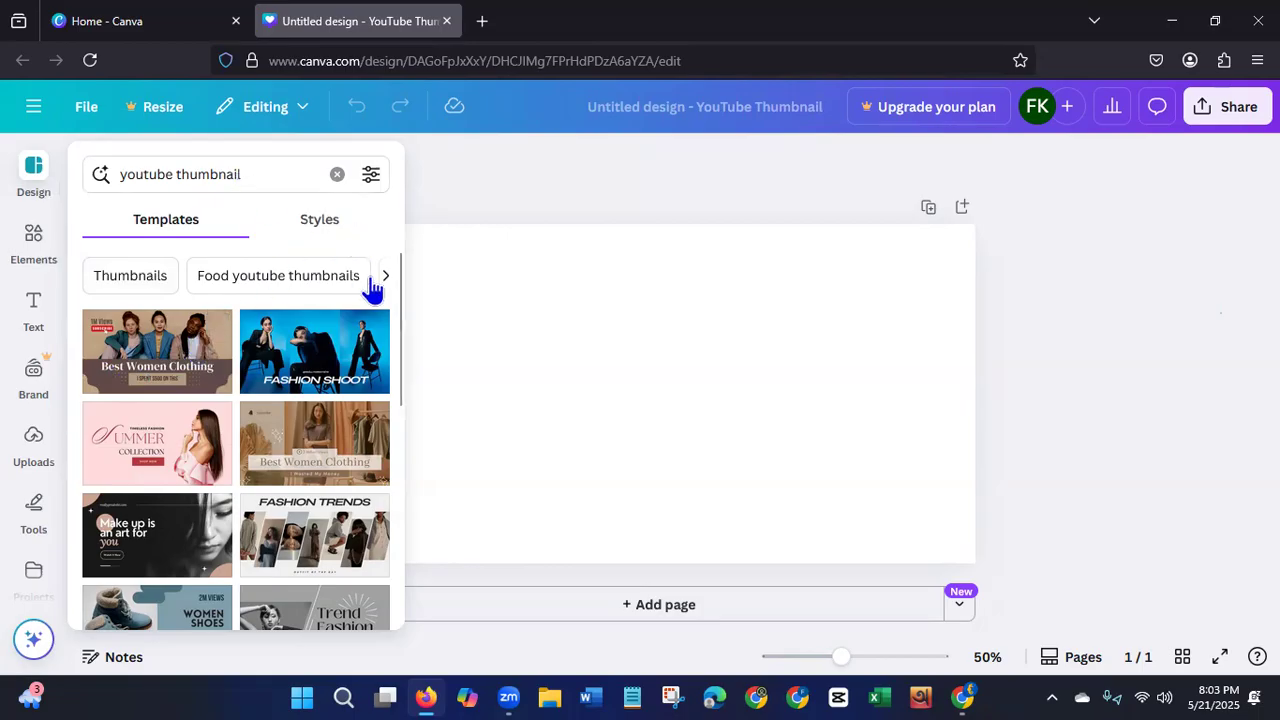
{"action": "left_click_drag", "start_coordinate": [400, 291], "coordinate": [383, 506]}
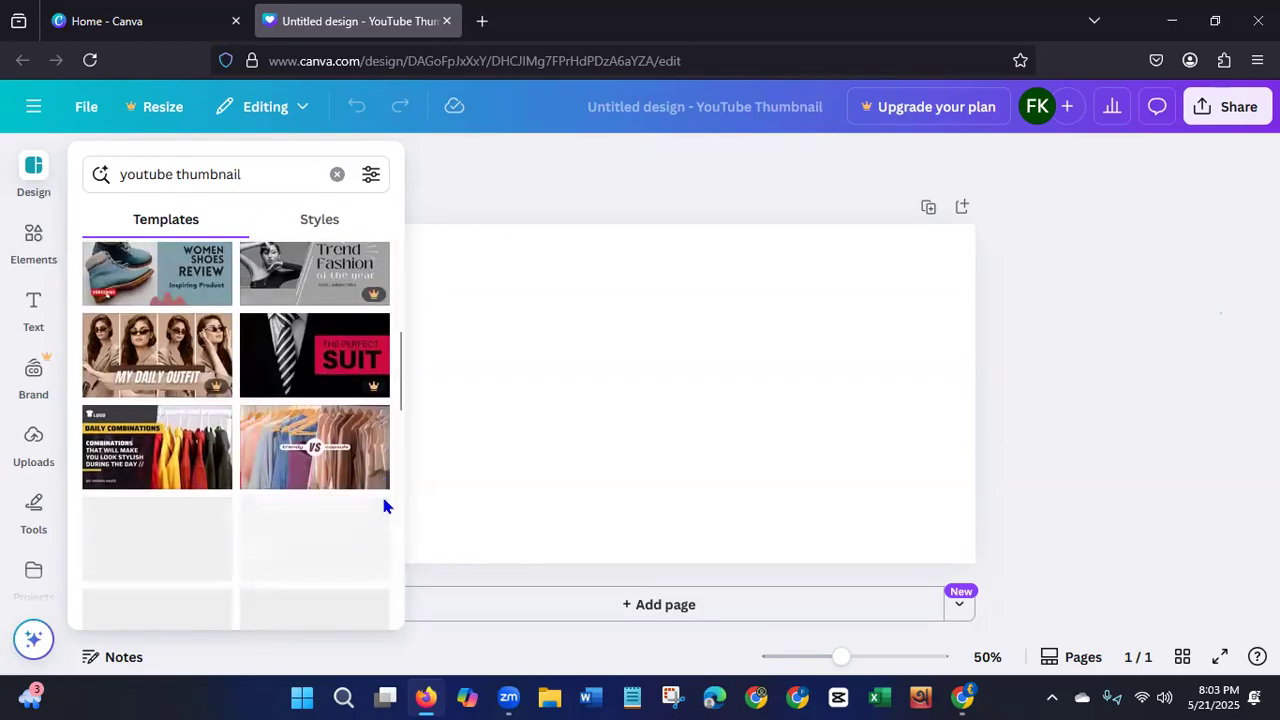
{"action": "left_click_drag", "start_coordinate": [400, 400], "coordinate": [397, 257]}
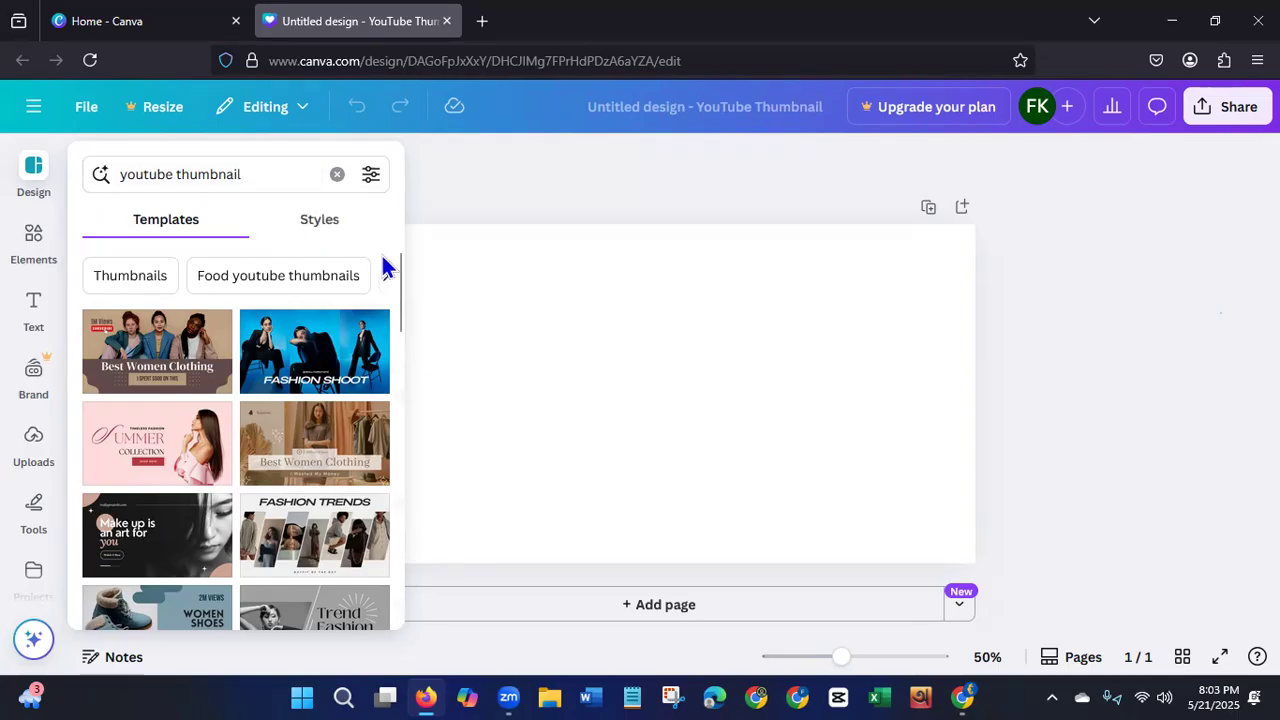
{"action": "left_click_drag", "start_coordinate": [397, 263], "coordinate": [383, 223]}
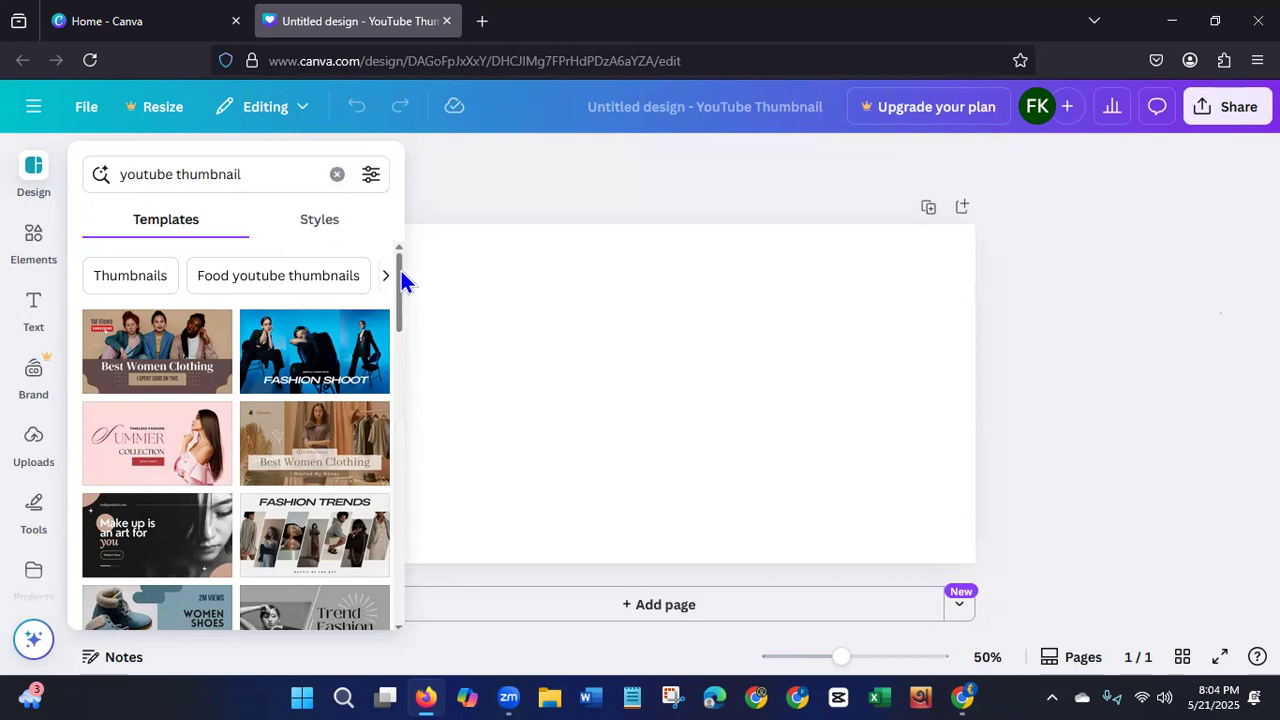
{"action": "left_click_drag", "start_coordinate": [400, 286], "coordinate": [363, 212]}
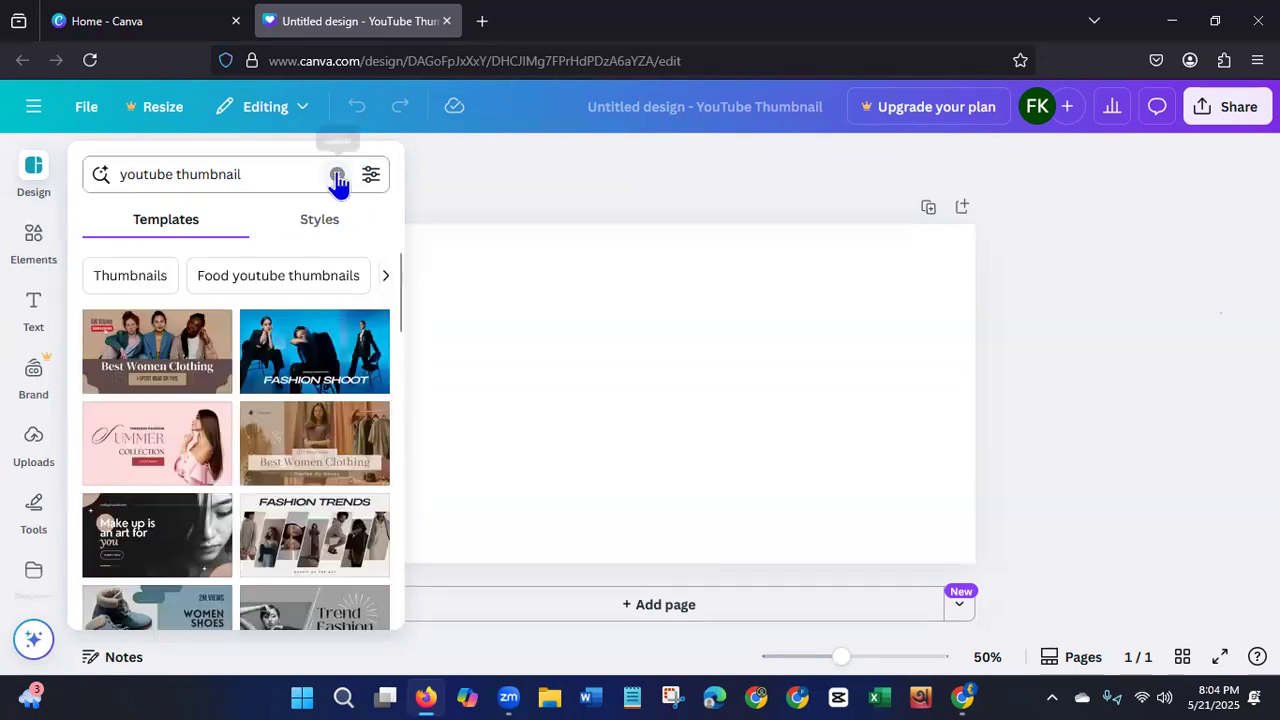
Clear the template search, look through the default templates and reload the design page.
{"action": "left_click", "coordinate": [337, 174]}
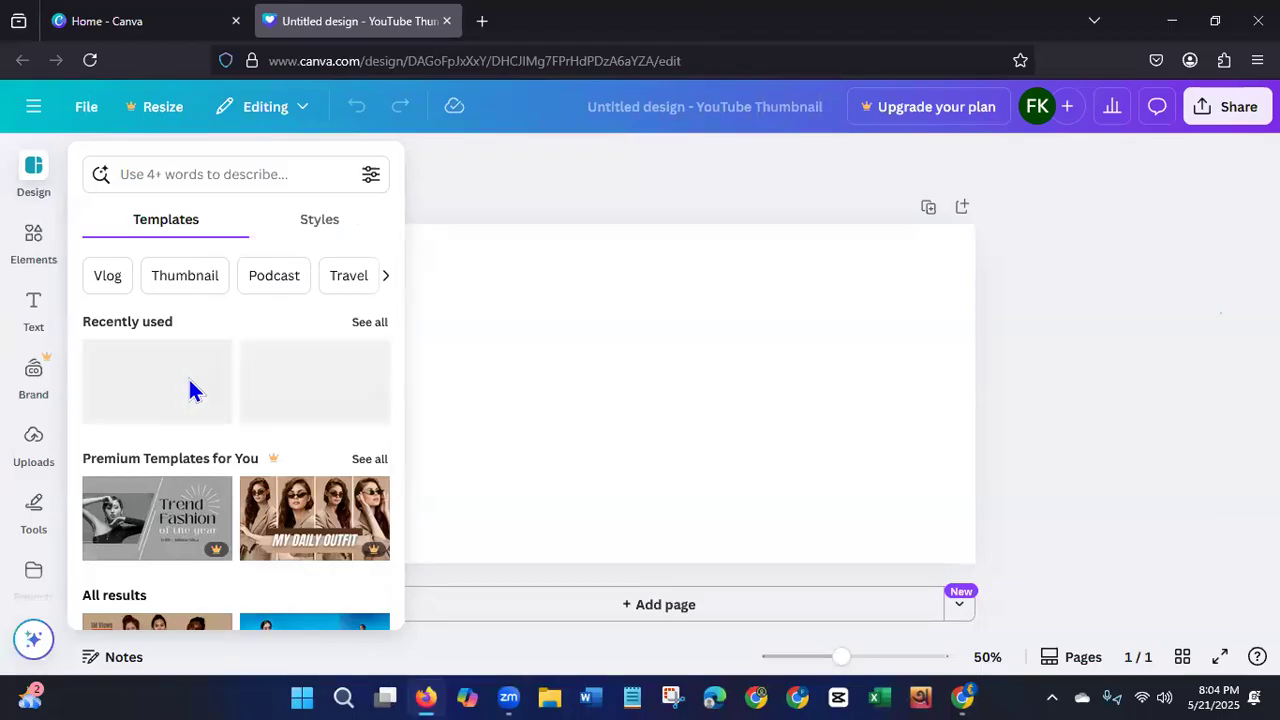
{"action": "left_click_drag", "start_coordinate": [398, 300], "coordinate": [392, 398]}
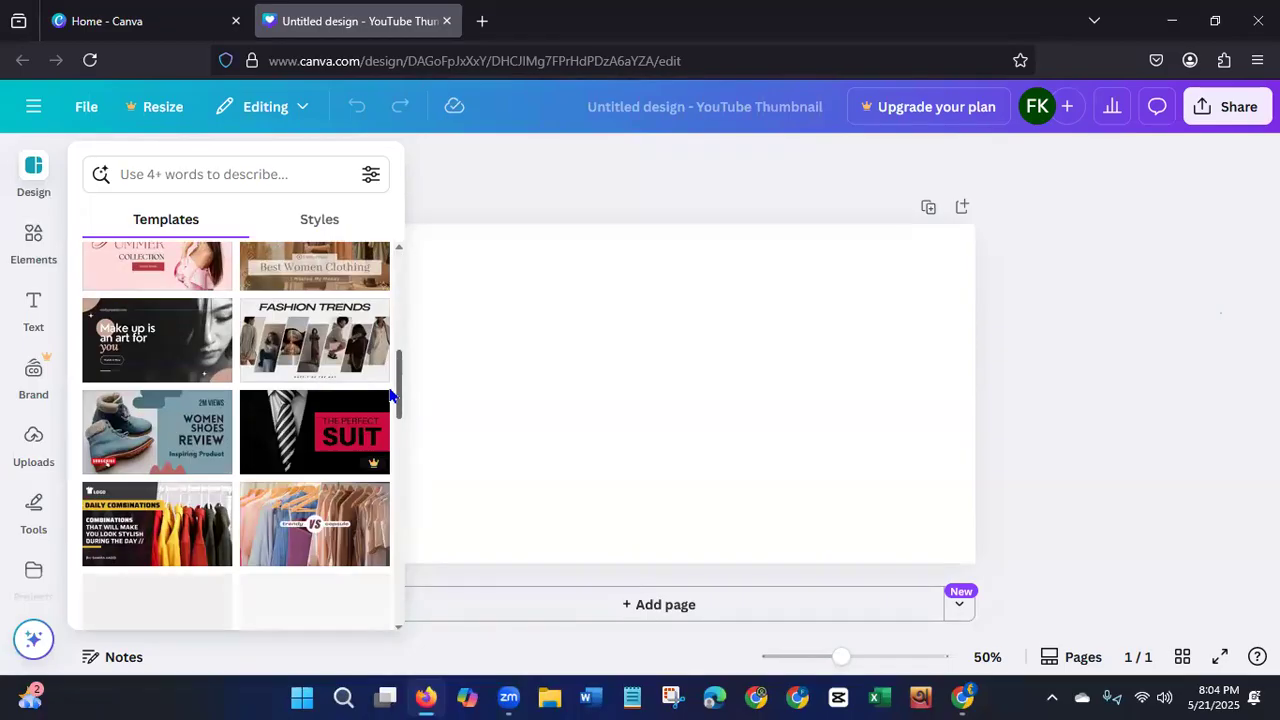
{"action": "scroll", "coordinate": [250, 372], "scroll_direction": "up", "scroll_amount": 10}
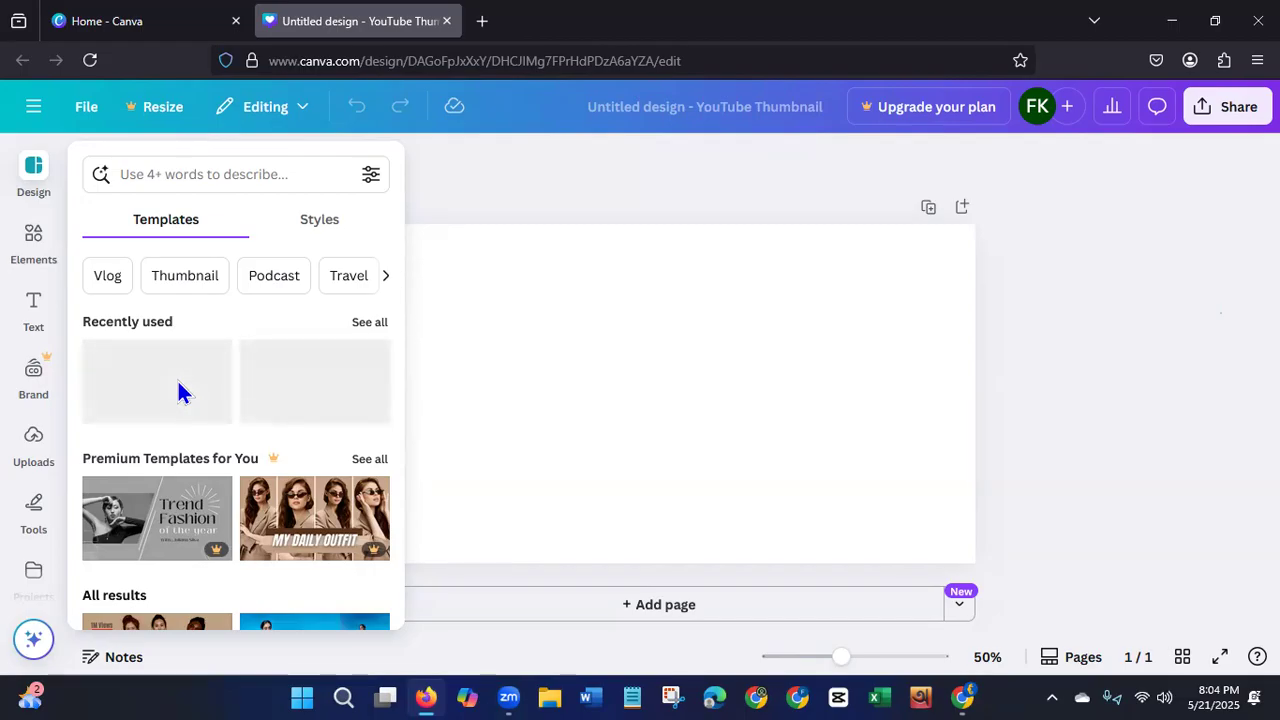
{"action": "left_click_drag", "start_coordinate": [399, 297], "coordinate": [397, 254]}
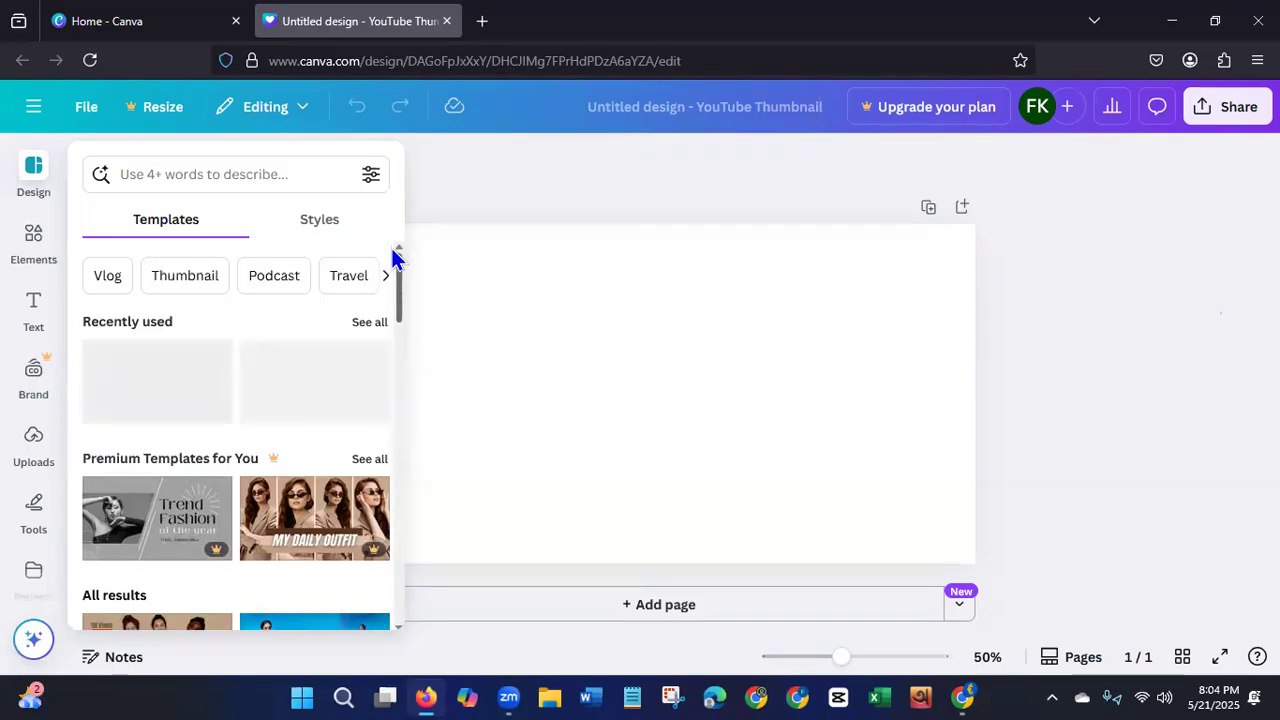
{"action": "left_click", "coordinate": [89, 63]}
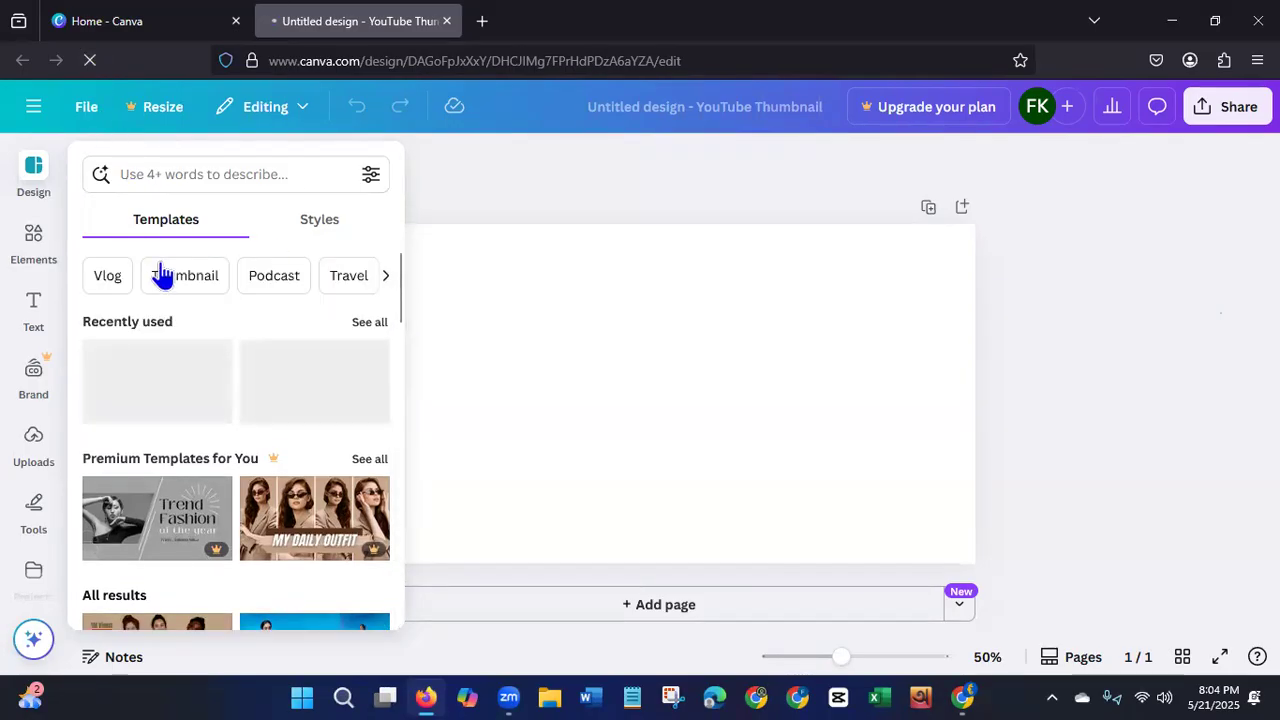
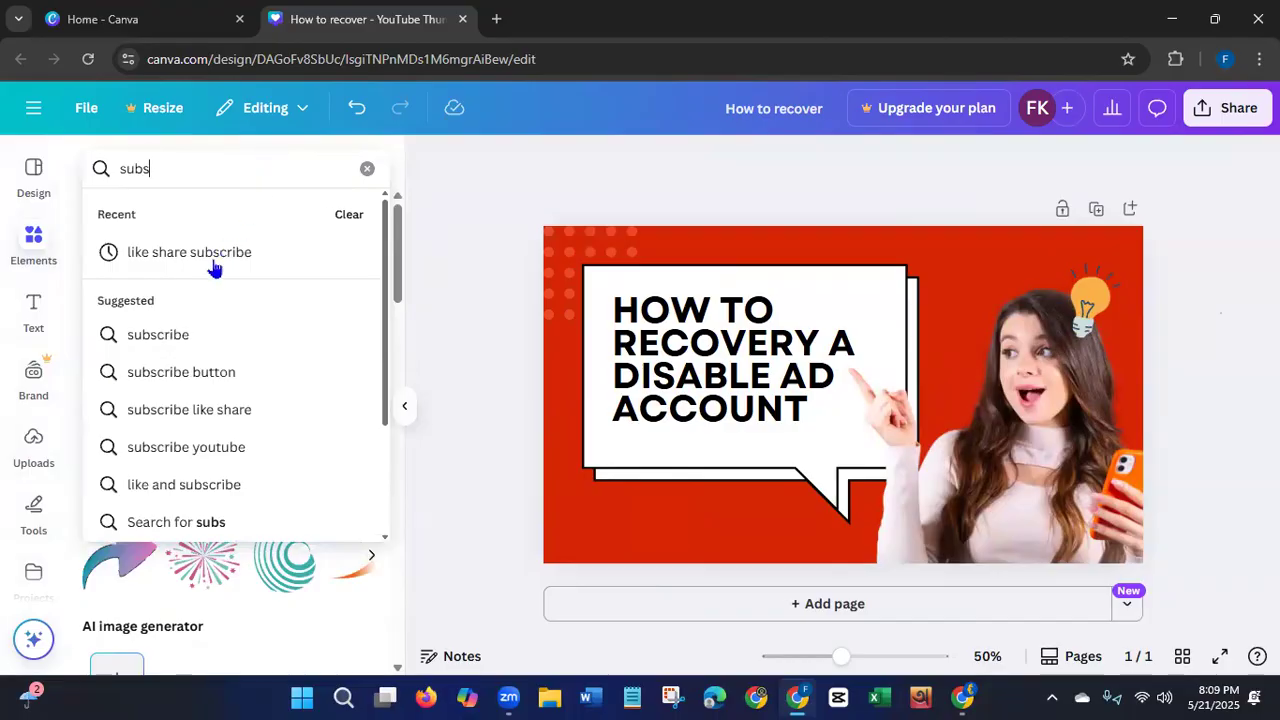
Search the elements for "subscribe" and add the light grey "Subscribed" bell graphic to the thumbnail.
{"action": "left_click", "coordinate": [160, 334]}
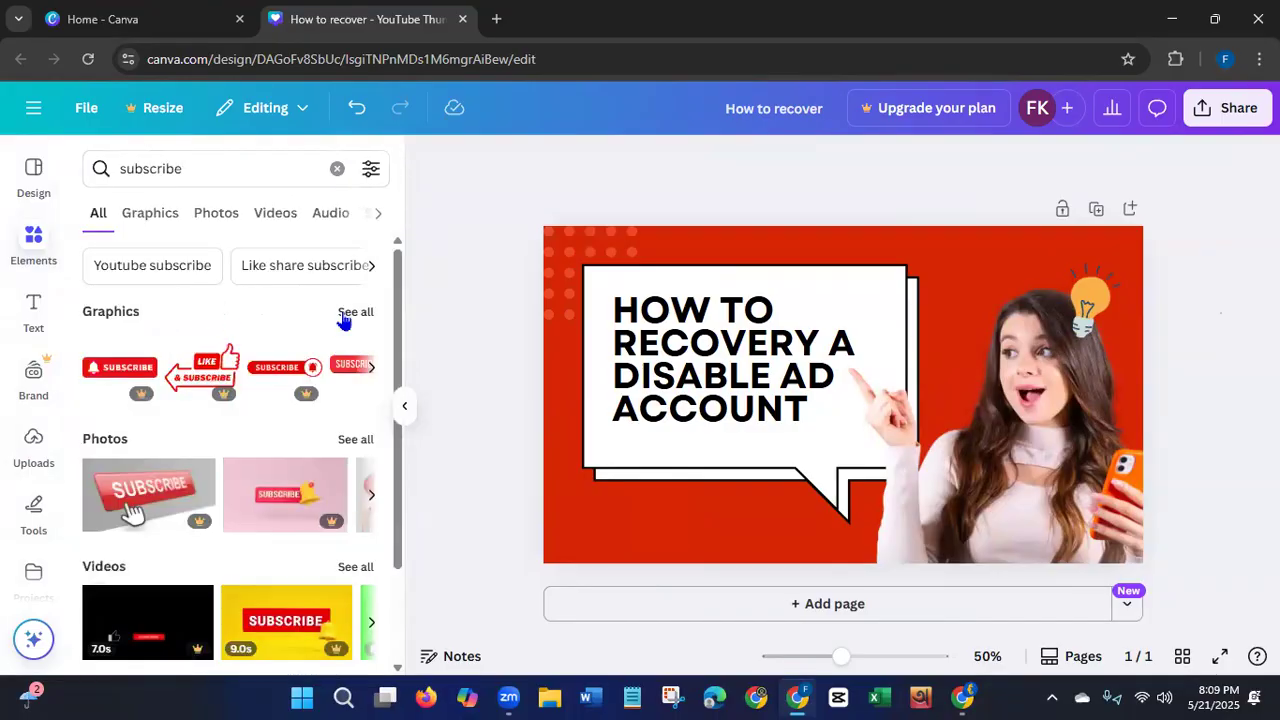
{"action": "left_click", "coordinate": [343, 314]}
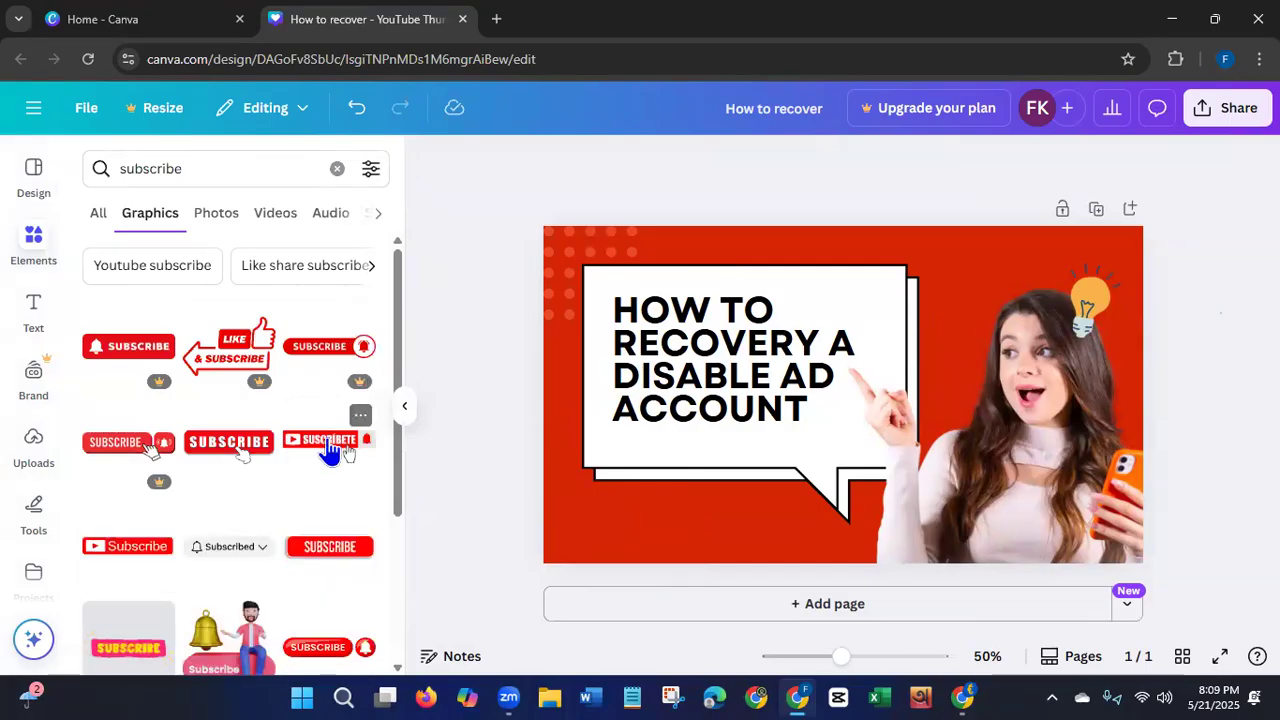
{"action": "left_click", "coordinate": [230, 546]}
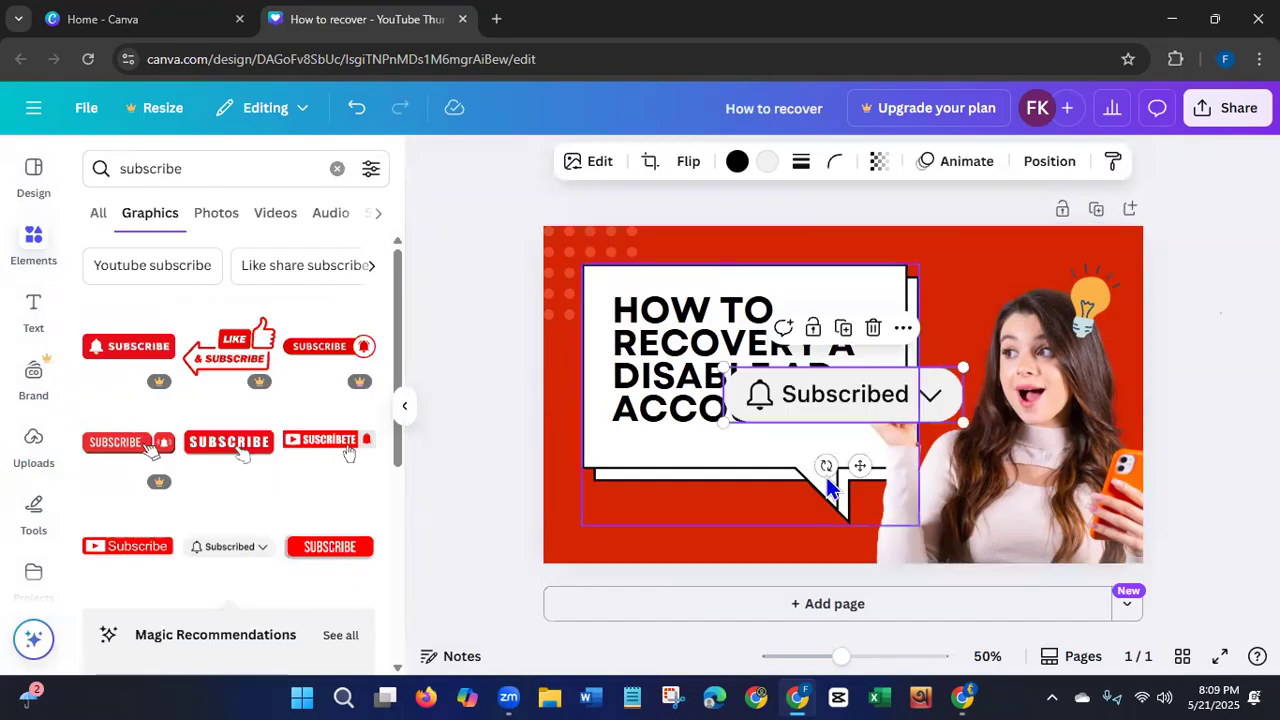
Shrink the "Subscribed" graphic to about 314 × 72 and place it below the speech bubble on the red background.
{"action": "left_click_drag", "start_coordinate": [894, 403], "coordinate": [771, 528]}
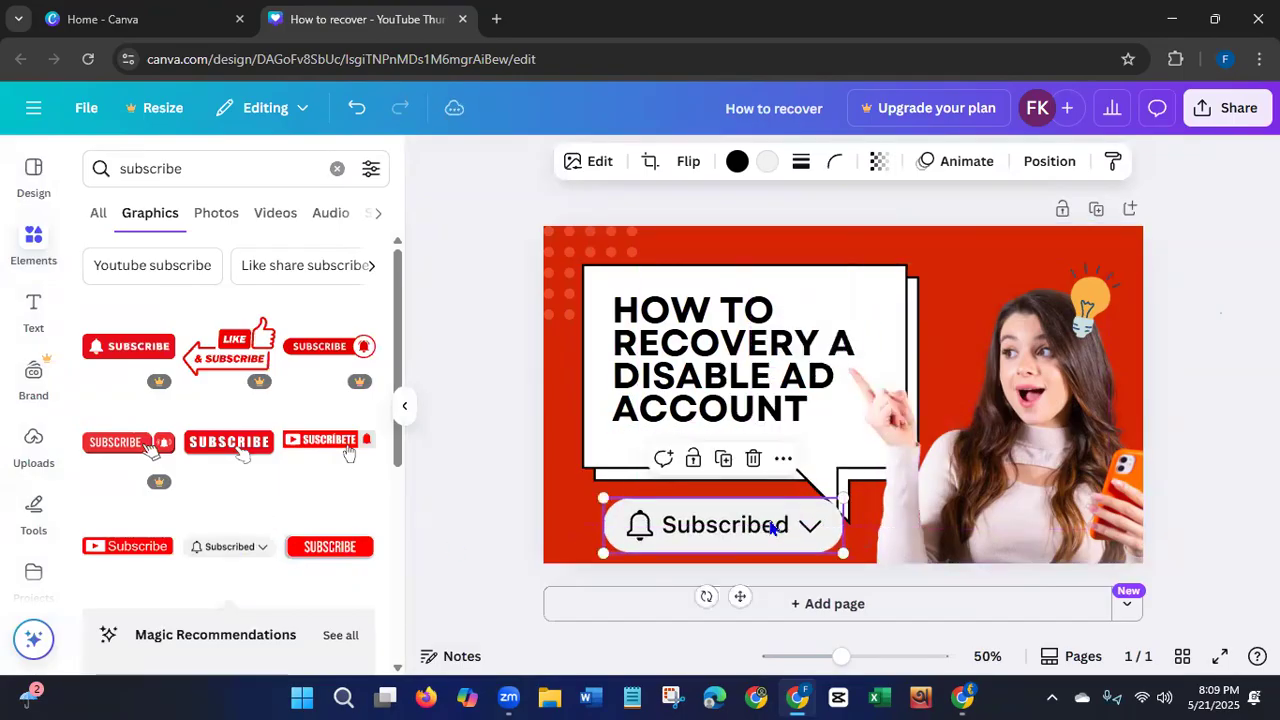
{"action": "left_click_drag", "start_coordinate": [843, 552], "coordinate": [749, 541]}
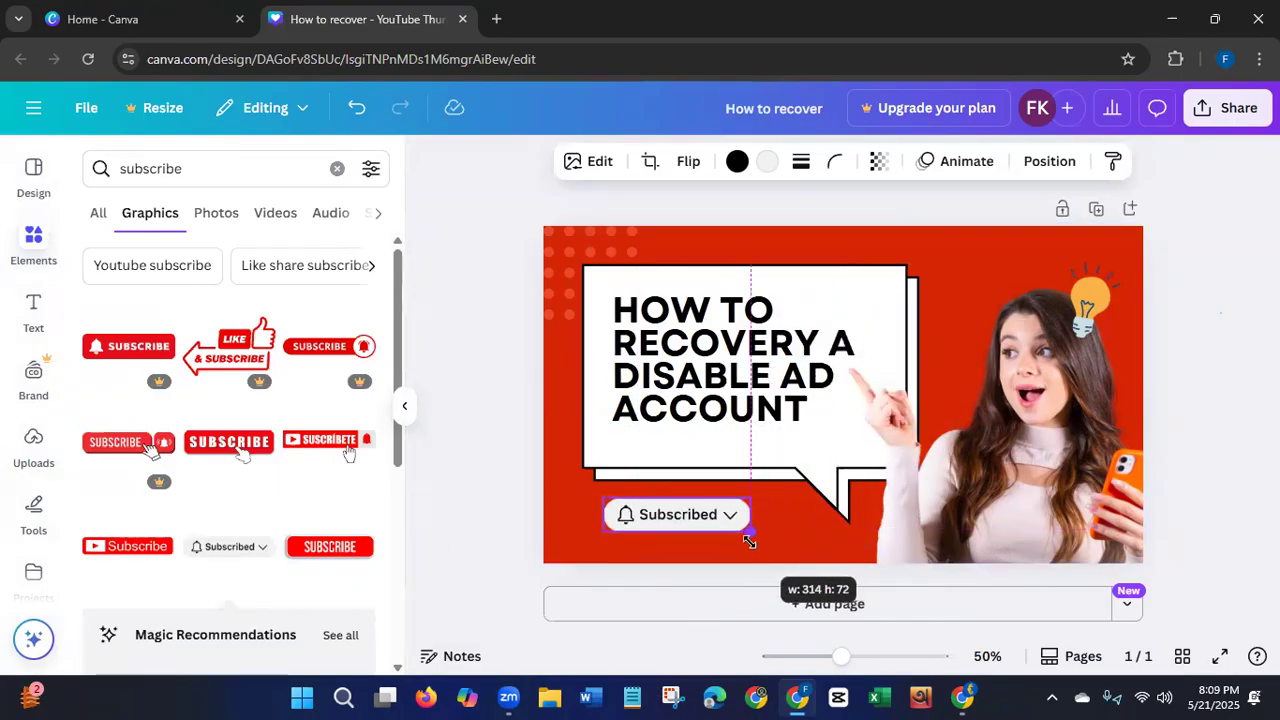
{"action": "left_click_drag", "start_coordinate": [686, 574], "coordinate": [725, 574]}
{"action": "left_click", "coordinate": [457, 507]}
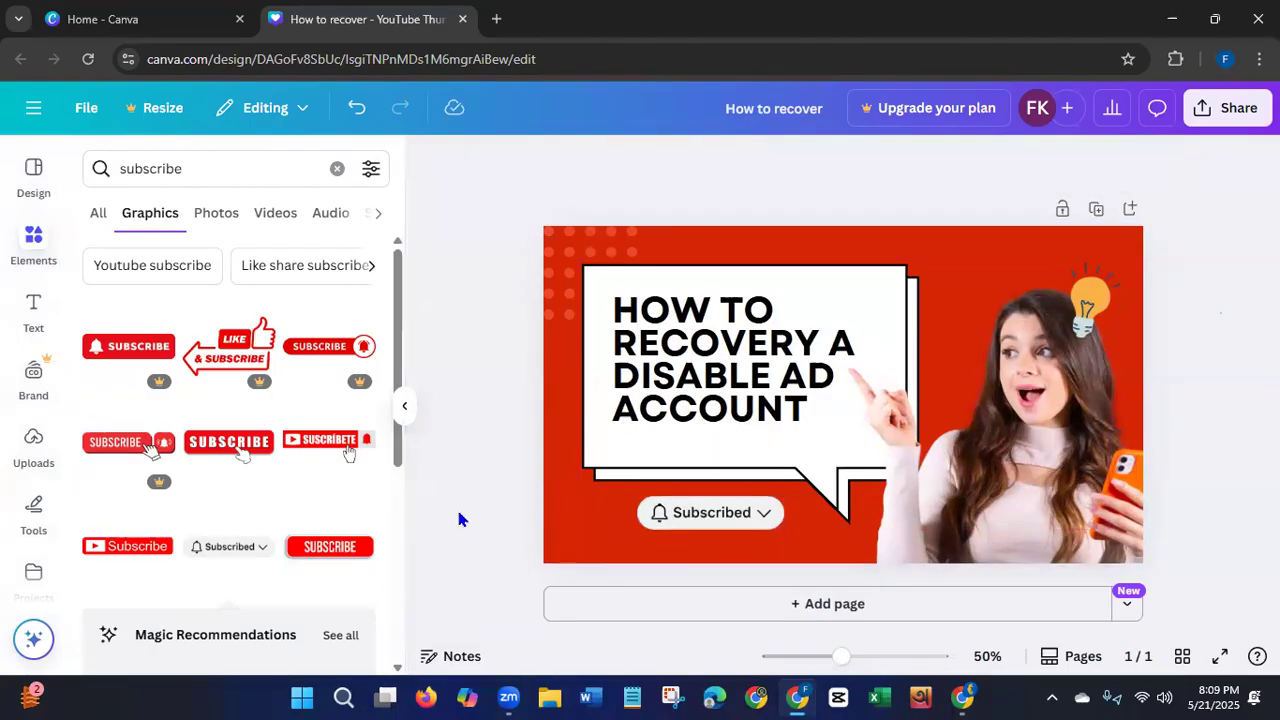
Download the finished thumbnail design as a PNG at 1,280 × 720 px.
{"action": "left_click", "coordinate": [1232, 110]}
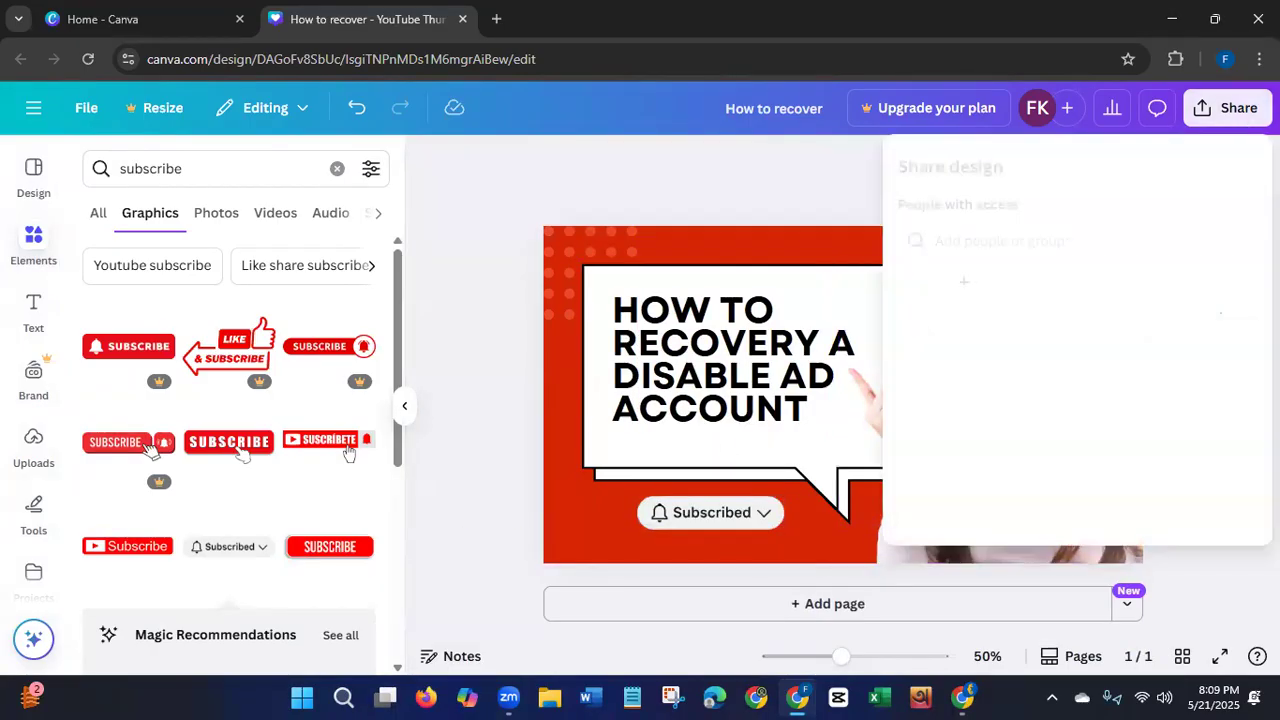
{"action": "left_click", "coordinate": [931, 502]}
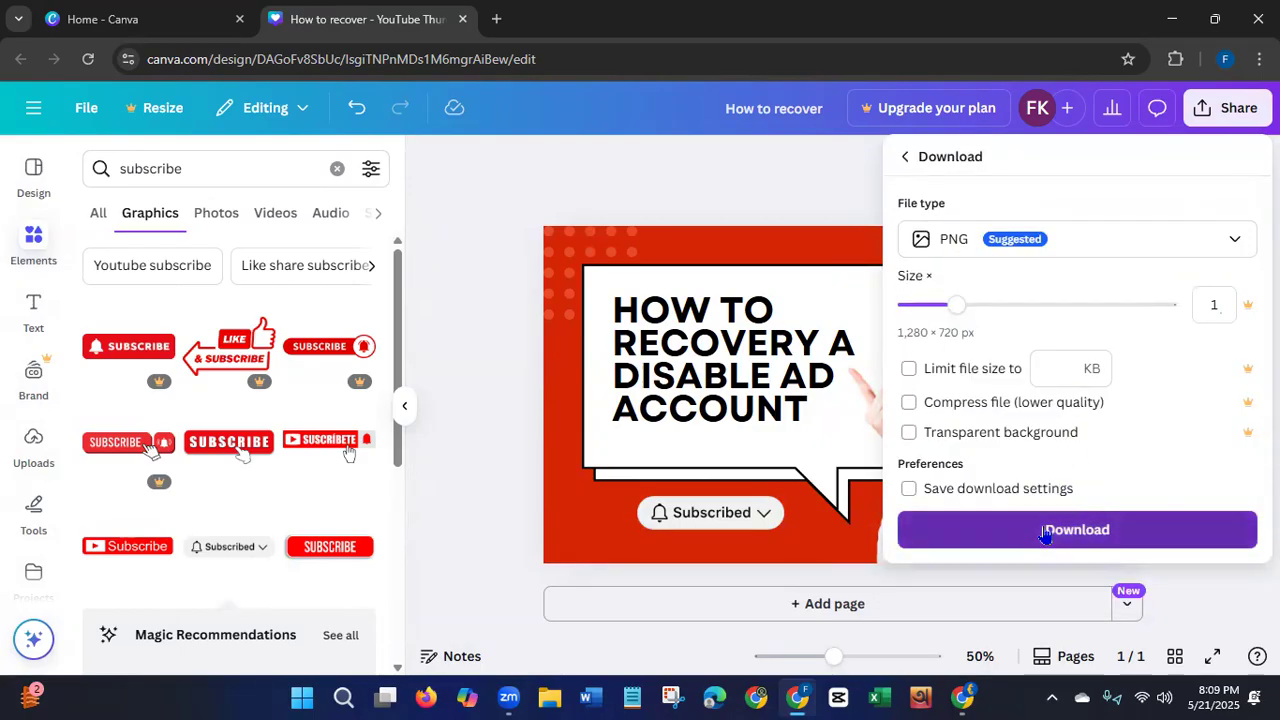
{"action": "left_click", "coordinate": [1045, 533]}
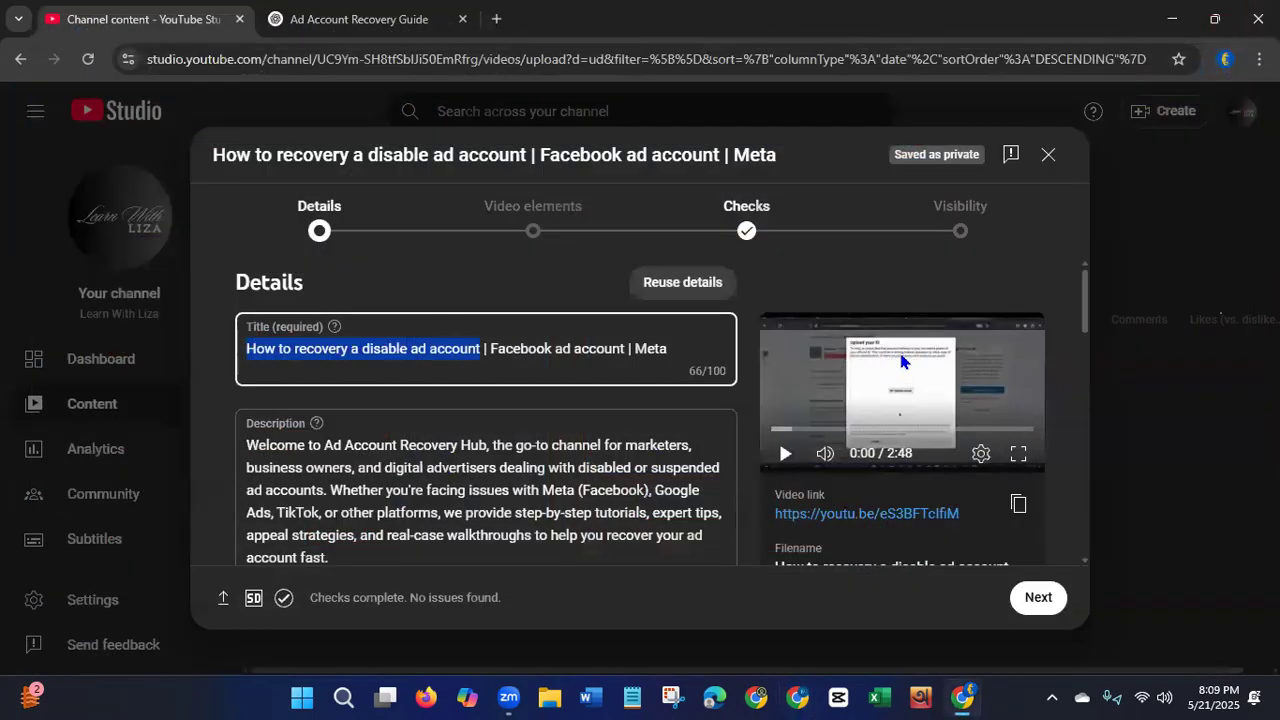
Switch to YouTube Studio and upload the downloaded thumbnail image as the video's custom thumbnail.
{"action": "left_click", "coordinate": [1088, 322]}
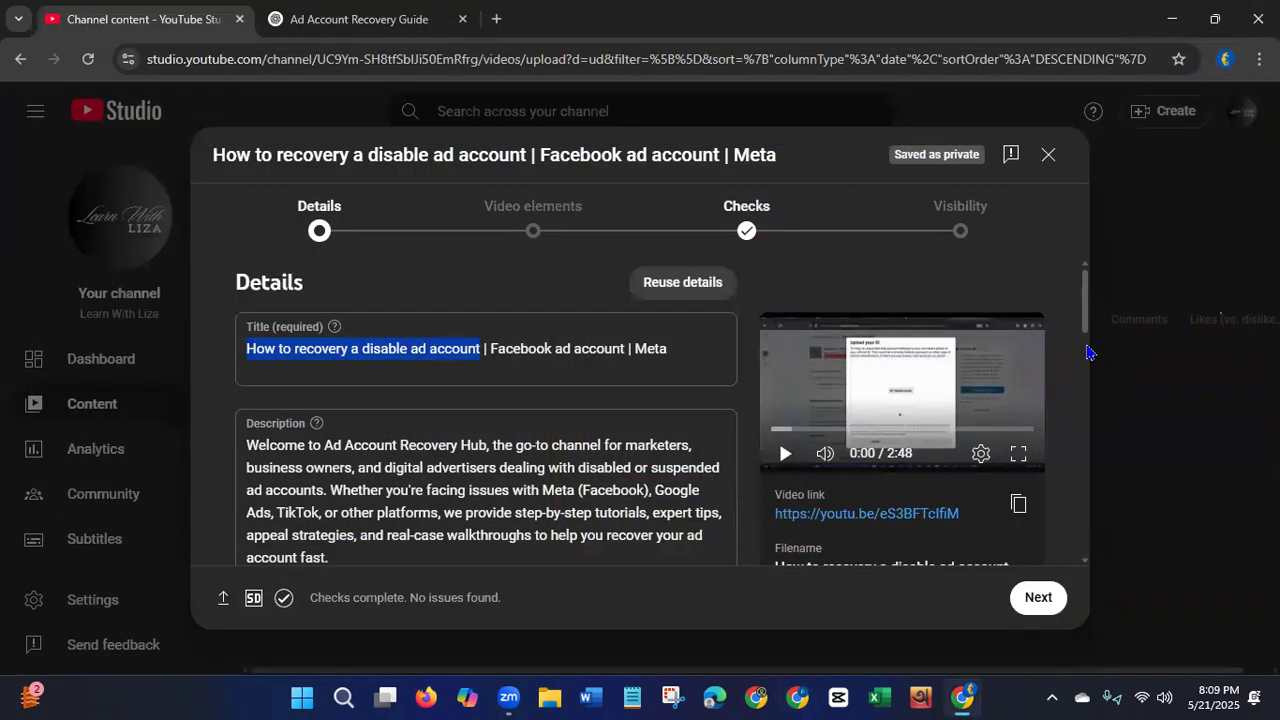
{"action": "scroll", "coordinate": [1085, 330], "scroll_direction": "down", "scroll_amount": 6}
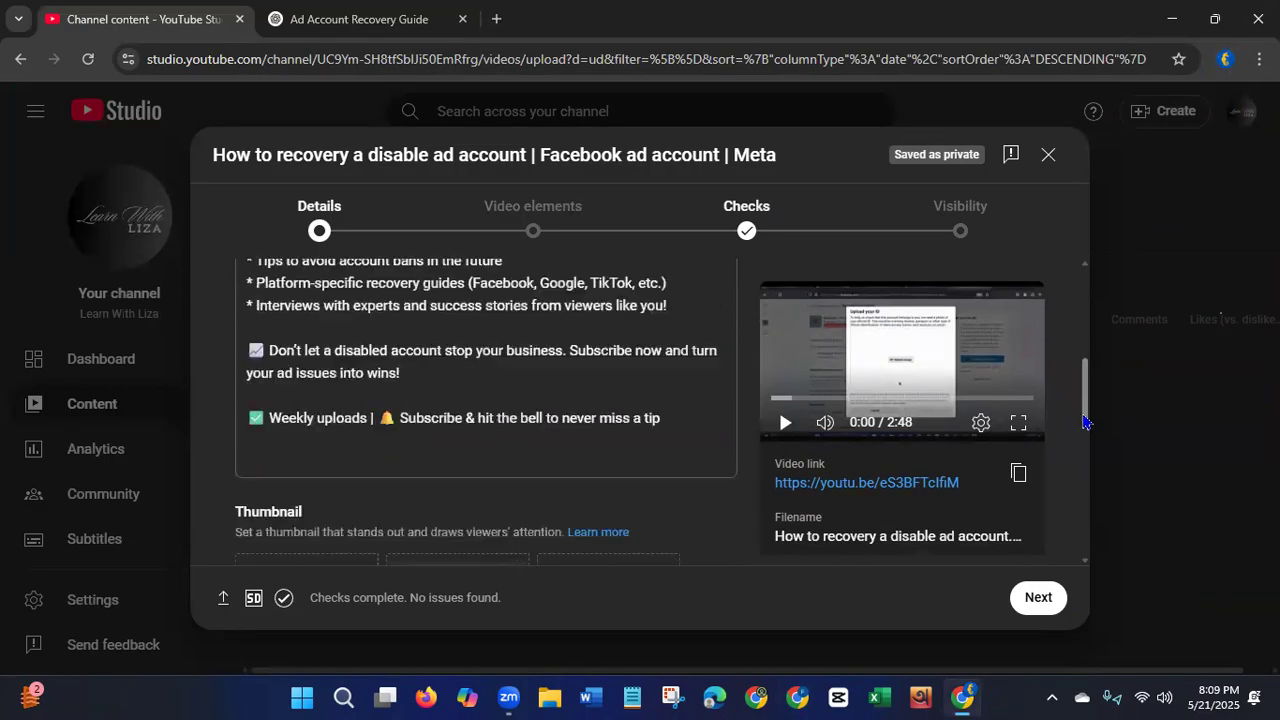
{"action": "left_click", "coordinate": [293, 424]}
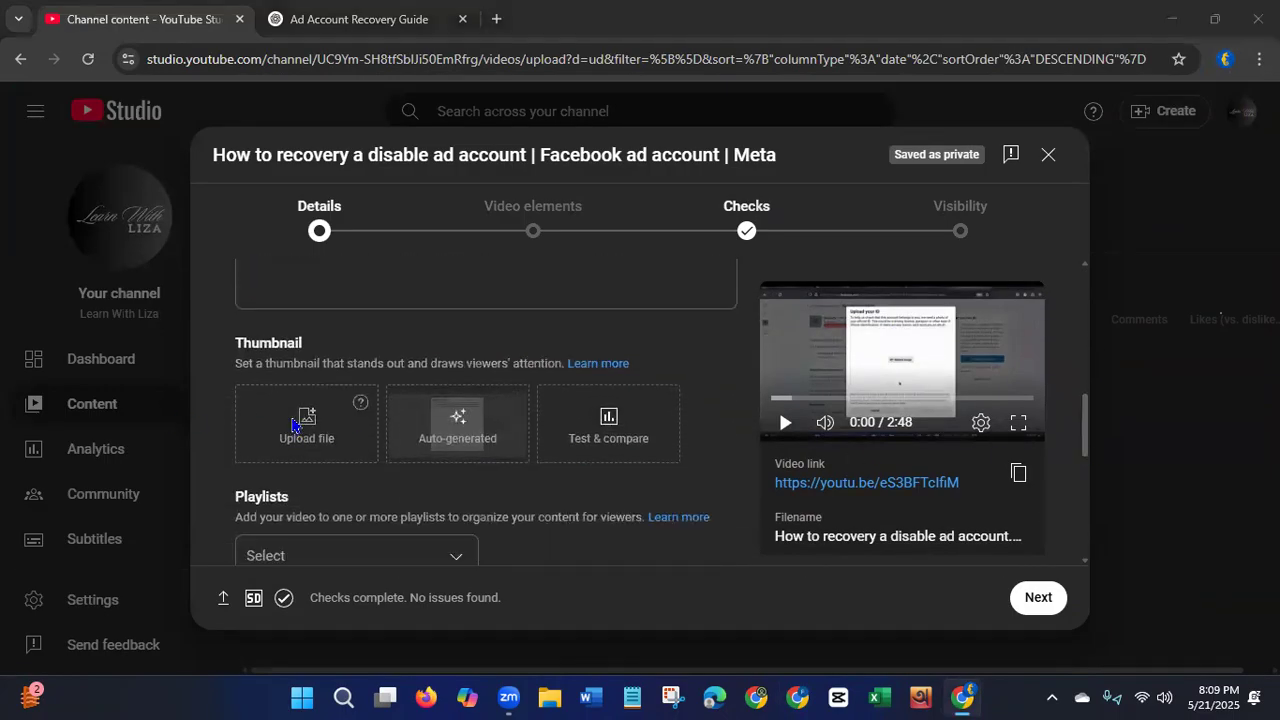
{"action": "left_click", "coordinate": [231, 177]}
{"action": "left_click", "coordinate": [456, 418]}
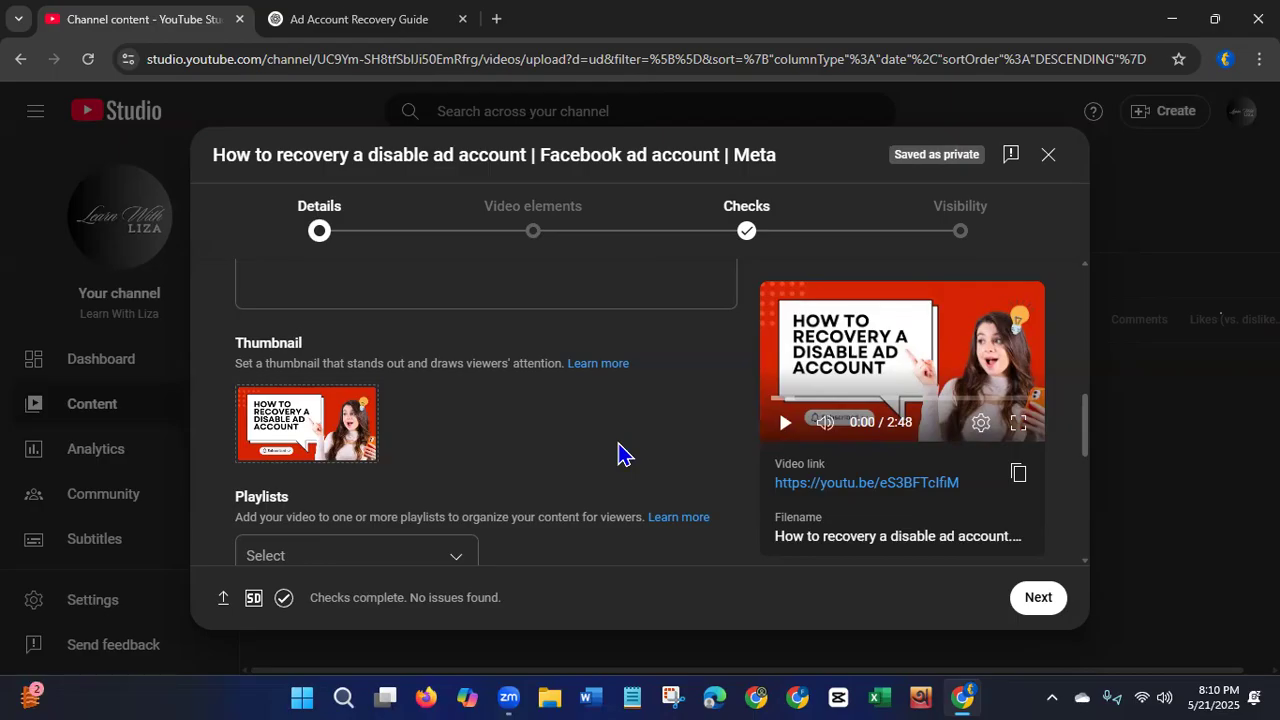
{"action": "mouse_move", "coordinate": [363, 453]}
Start a new playlist from the video's playlist options and title it "Facebook Marketing".
{"action": "left_click_drag", "start_coordinate": [1088, 440], "coordinate": [1089, 466]}
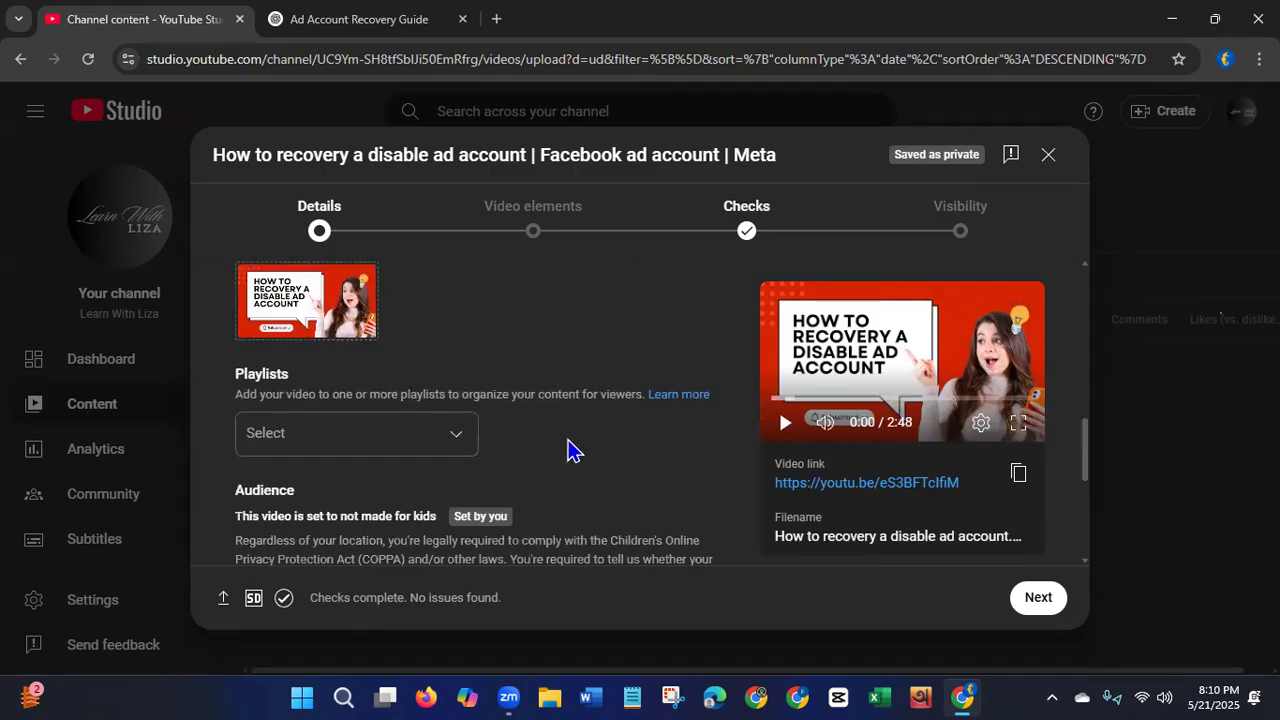
{"action": "left_click", "coordinate": [457, 441]}
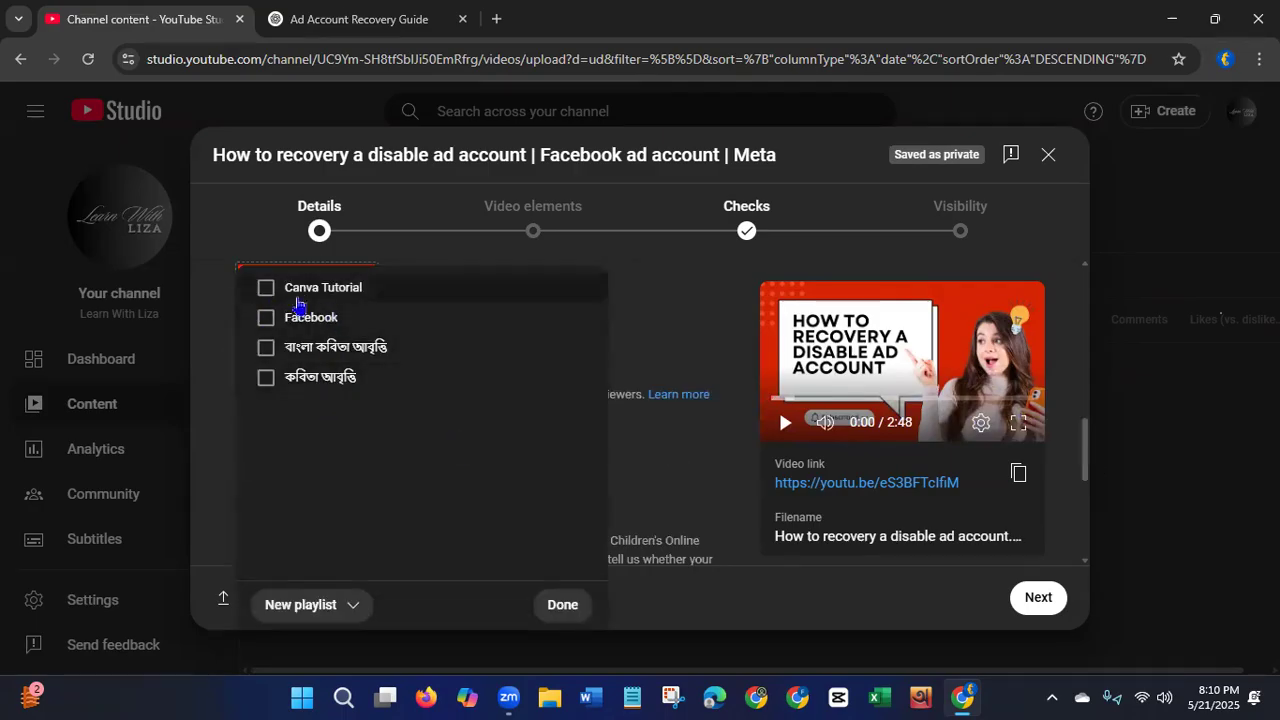
{"action": "left_click", "coordinate": [305, 604]}
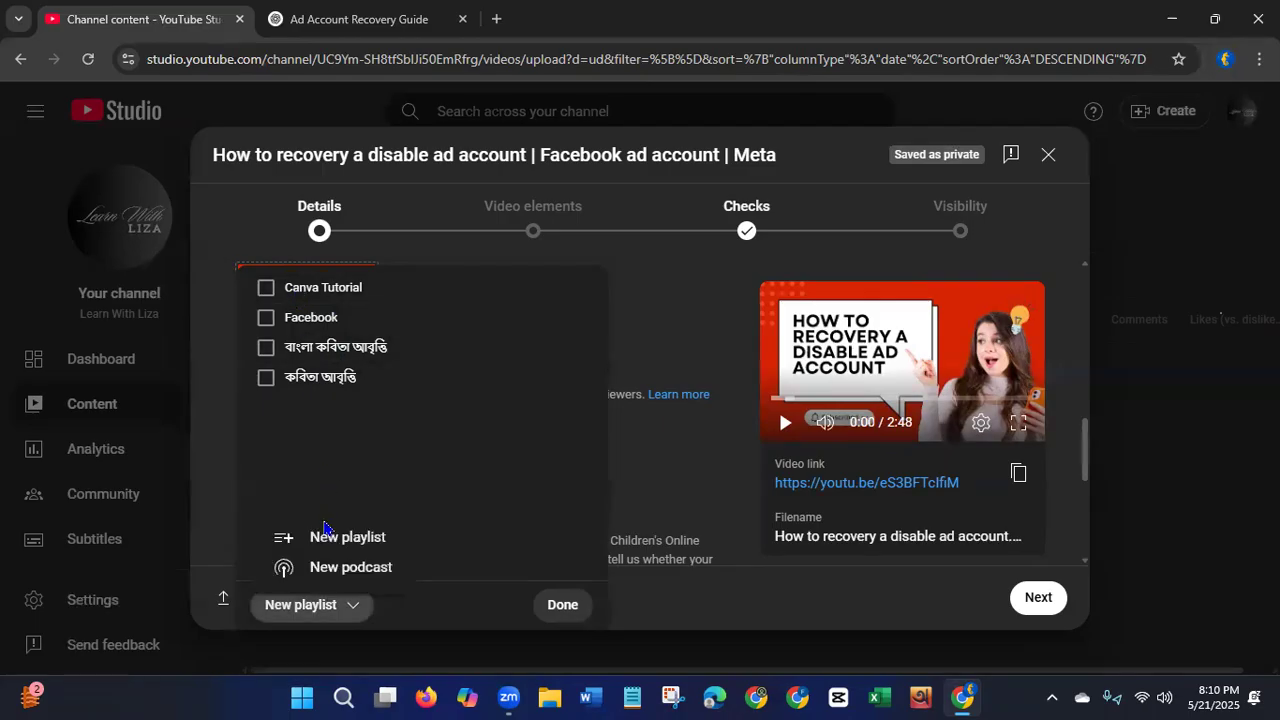
{"action": "left_click", "coordinate": [320, 538]}
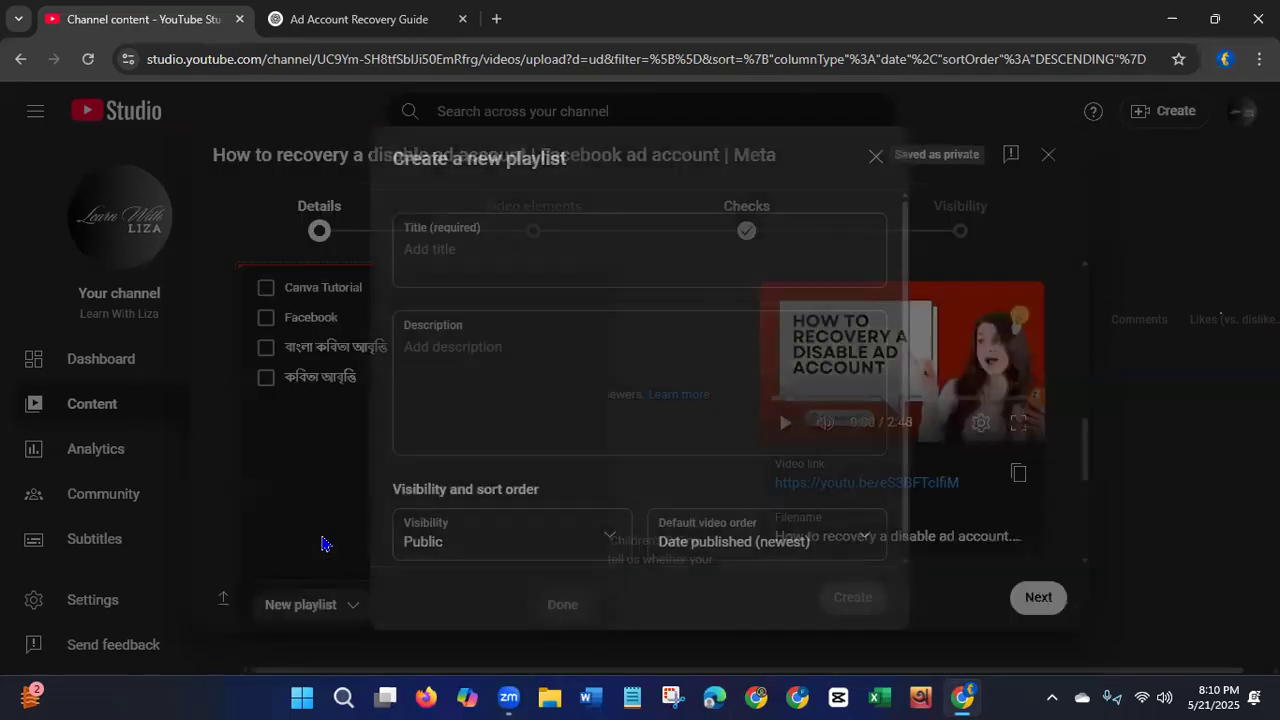
{"action": "left_click", "coordinate": [520, 250]}
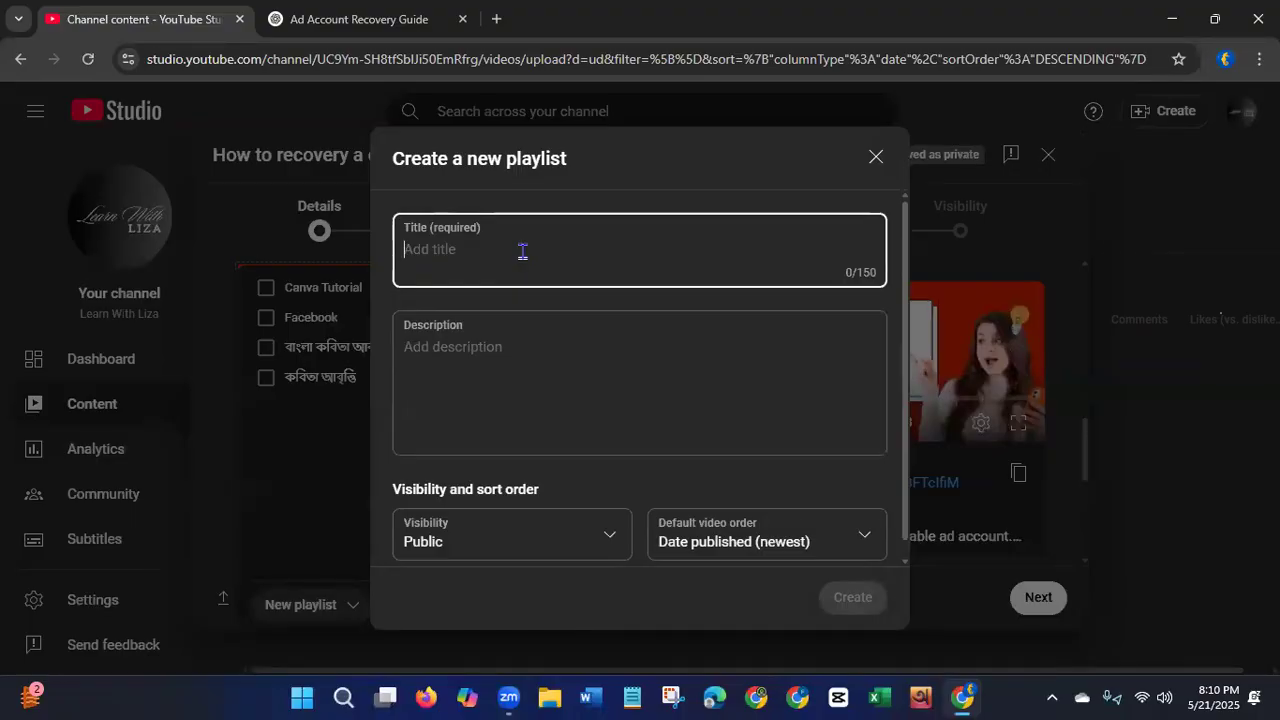
{"action": "type", "text": "Facebook Marketing"}
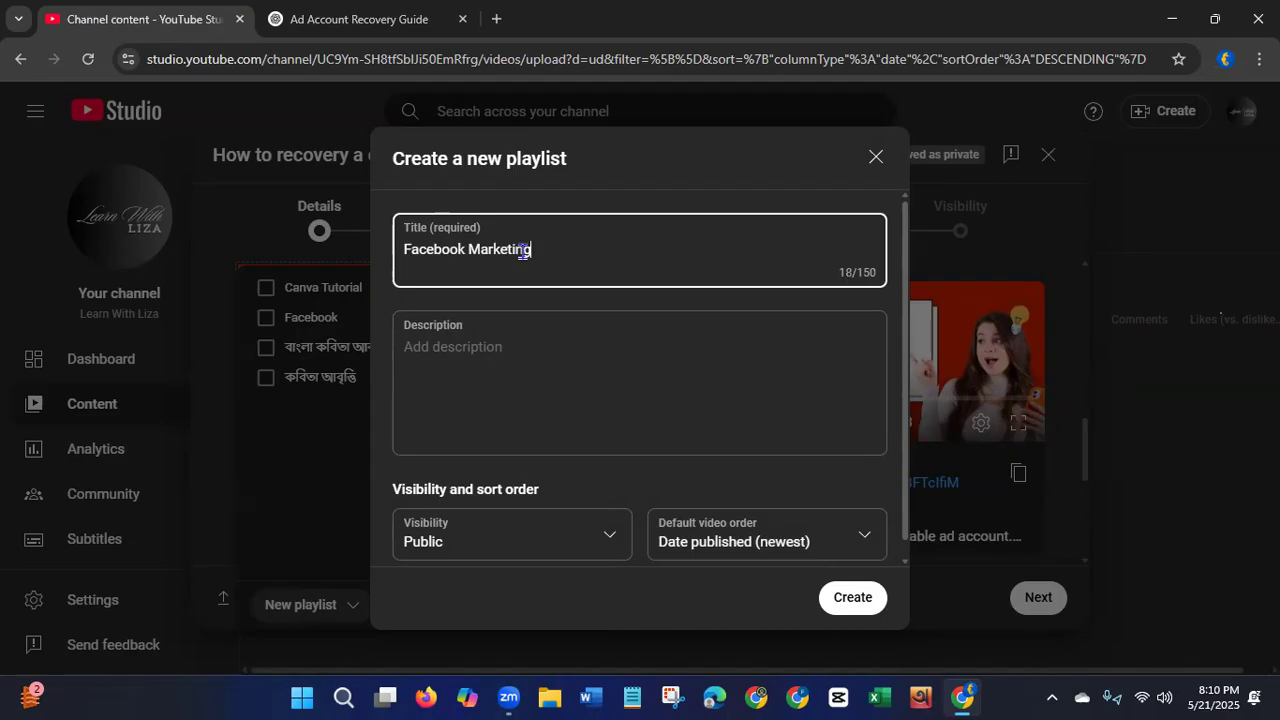
Create the new playlist with Public visibility and an empty description, and assign the video to it.
{"action": "left_click", "coordinate": [524, 350]}
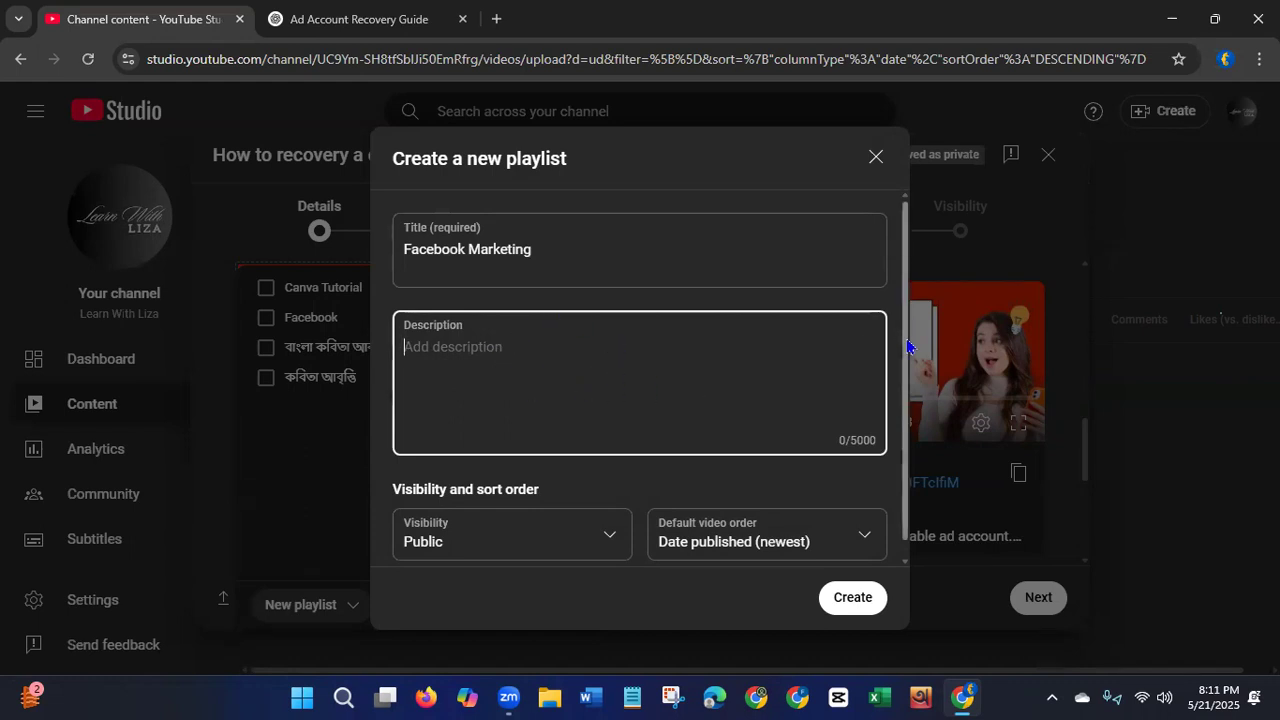
{"action": "left_click_drag", "start_coordinate": [901, 343], "coordinate": [902, 362]}
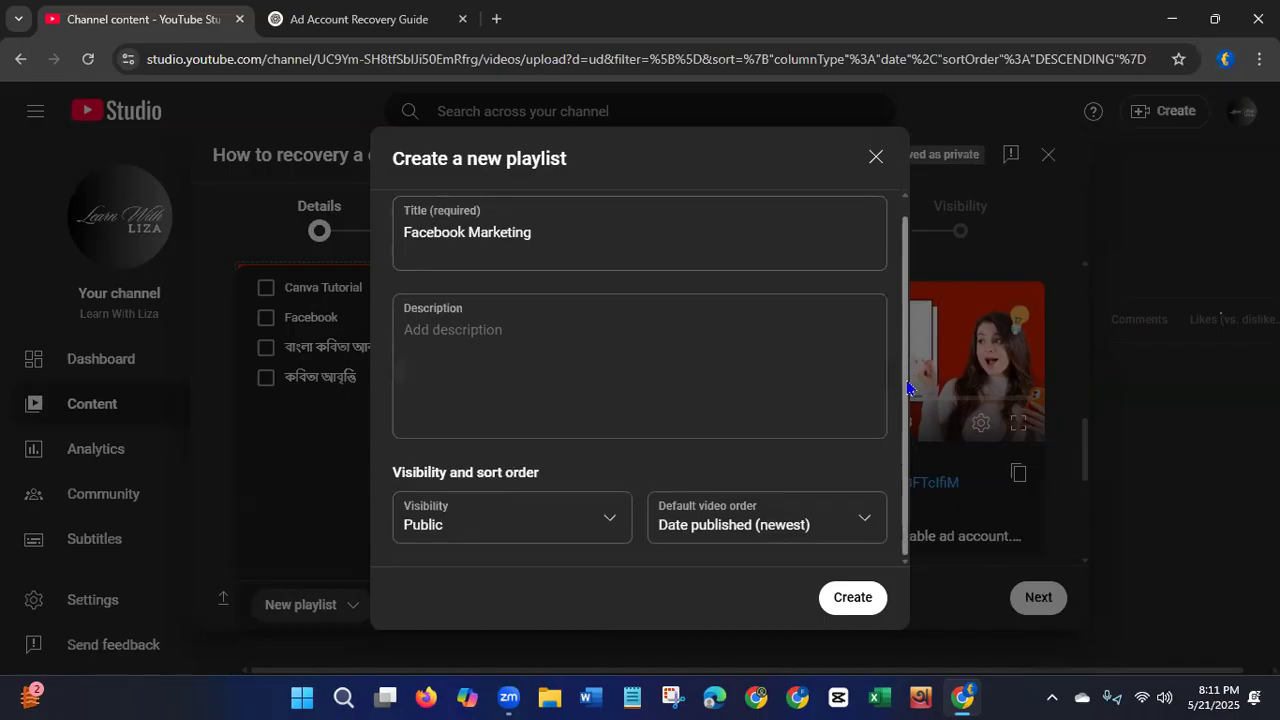
{"action": "left_click", "coordinate": [604, 524]}
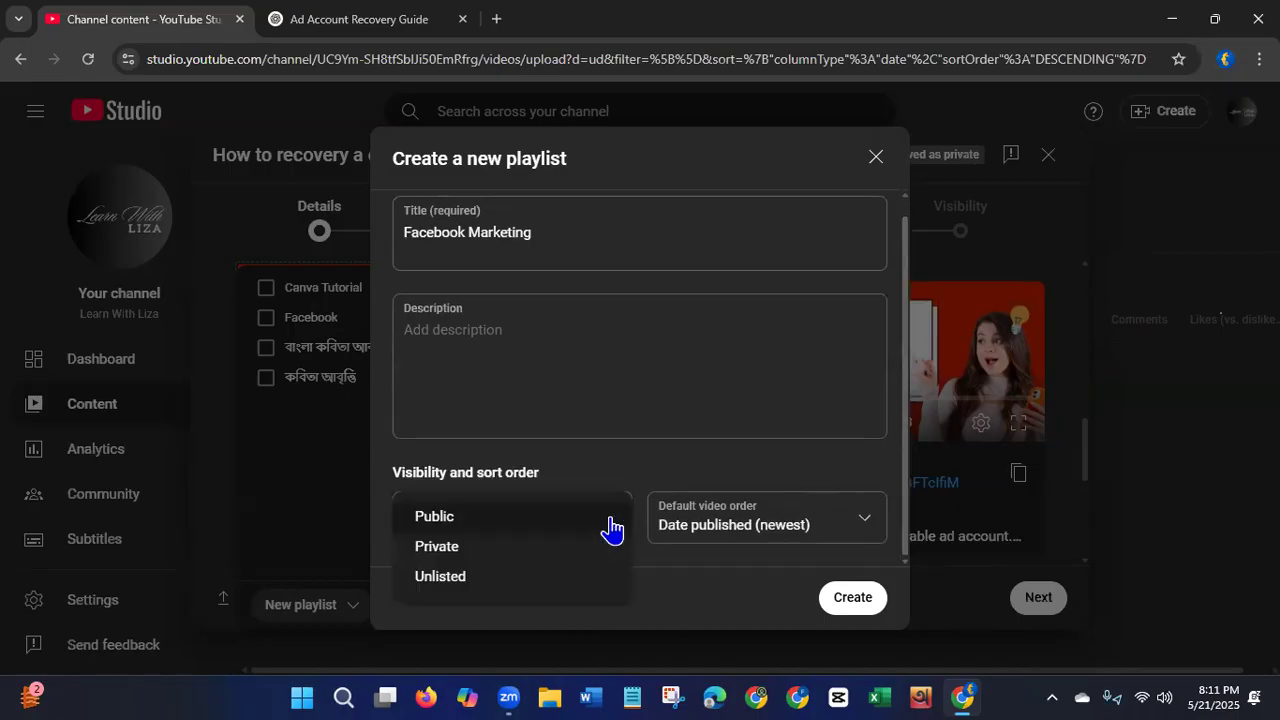
{"action": "left_click", "coordinate": [443, 520]}
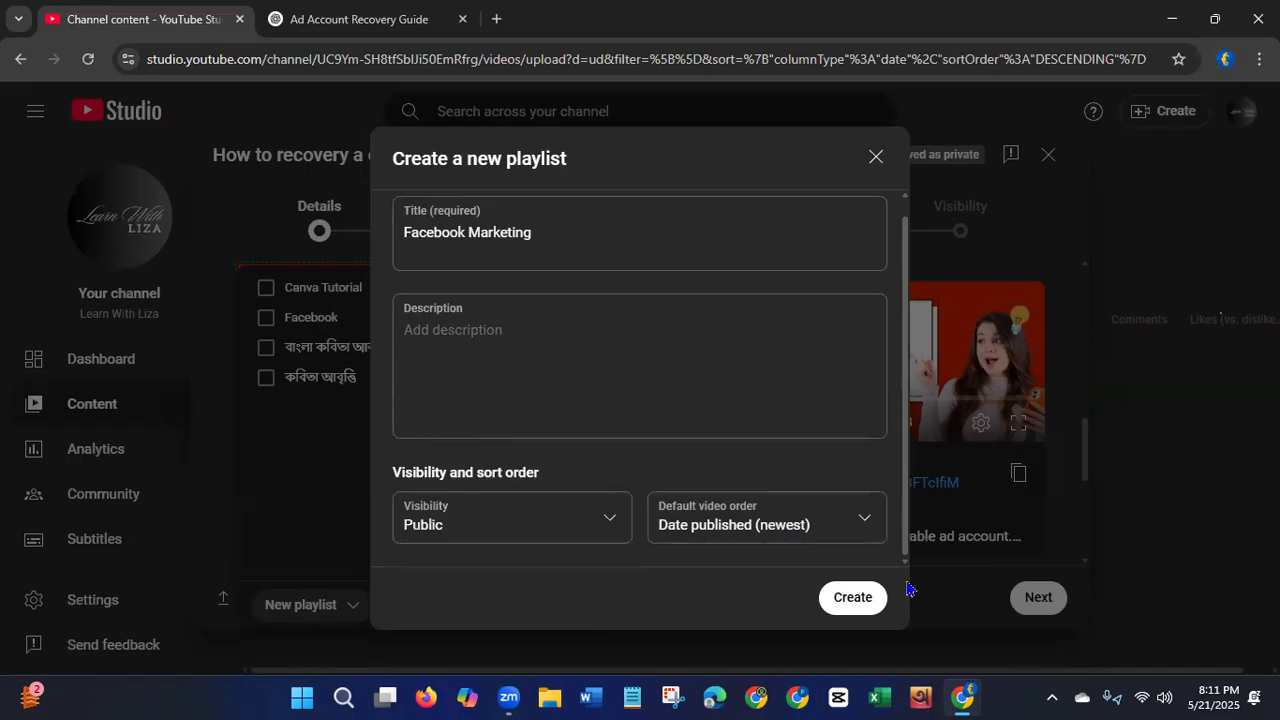
{"action": "left_click", "coordinate": [868, 596]}
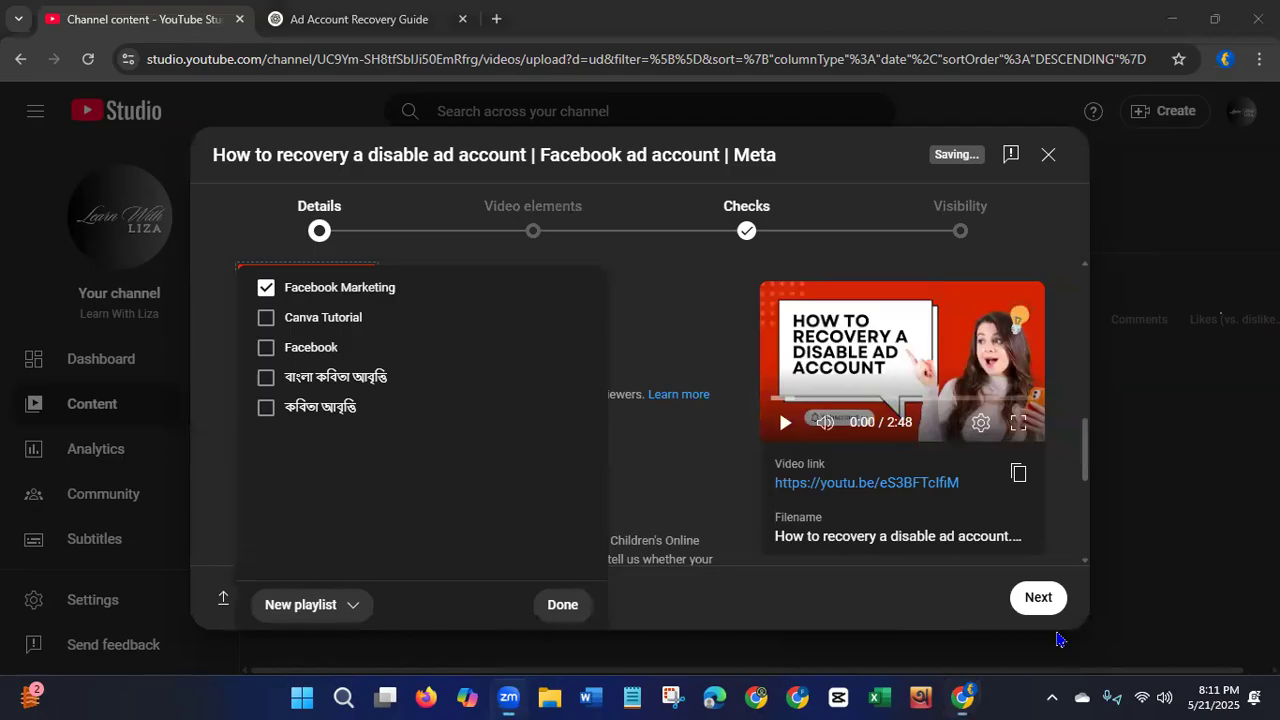
{"action": "left_click", "coordinate": [553, 607]}
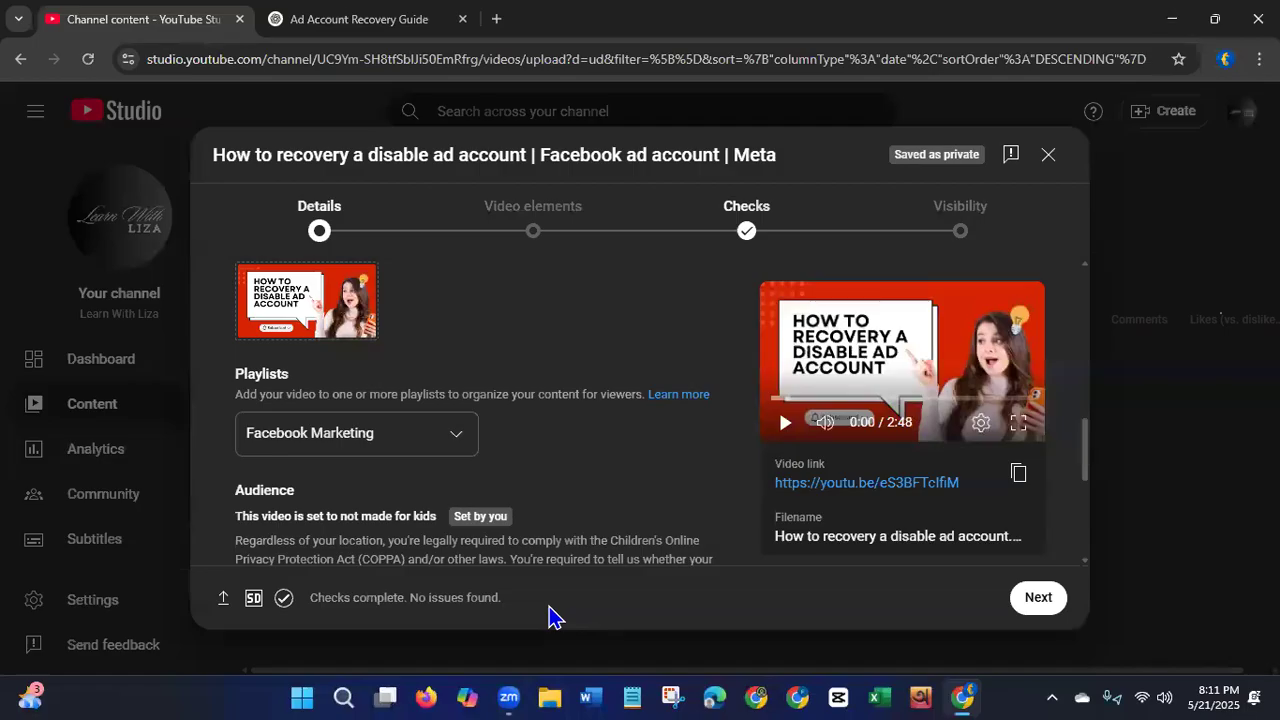
Keep the audience as not made for kids and advance through Video elements and Checks to the Visibility stage.
{"action": "left_click_drag", "start_coordinate": [250, 516], "coordinate": [437, 519]}
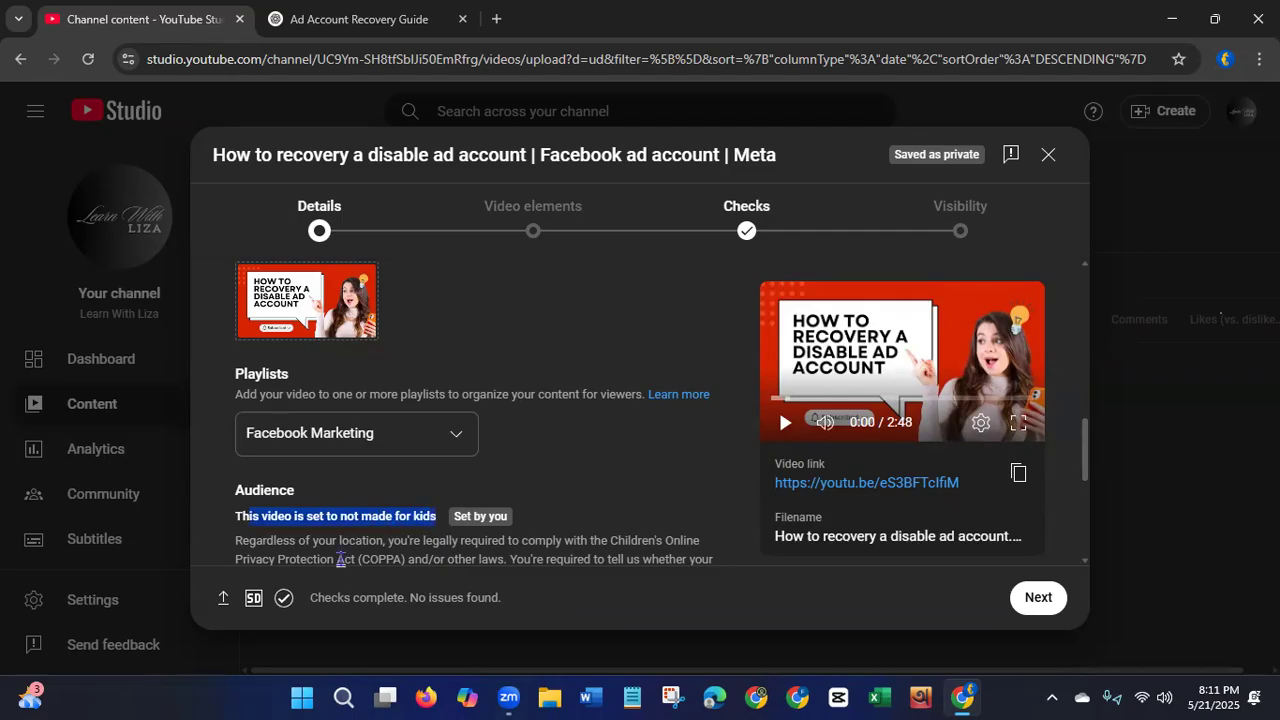
{"action": "left_click_drag", "start_coordinate": [1088, 458], "coordinate": [1088, 530]}
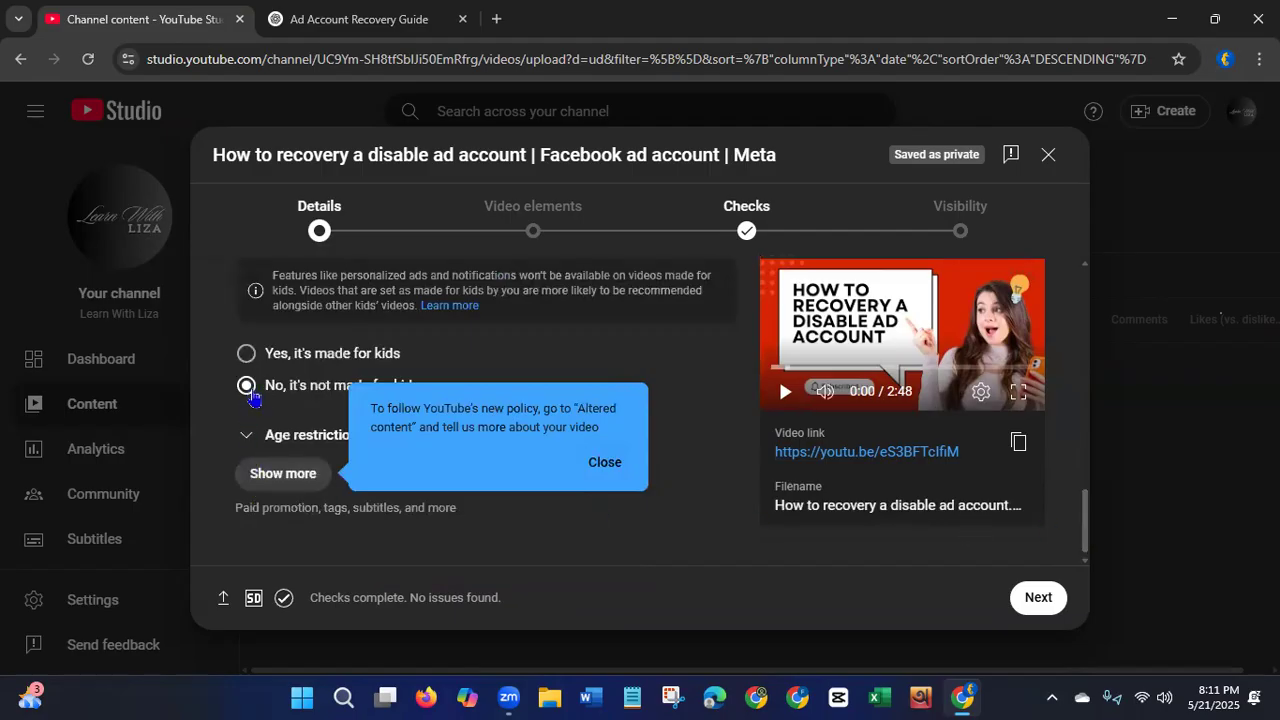
{"action": "left_click", "coordinate": [614, 466]}
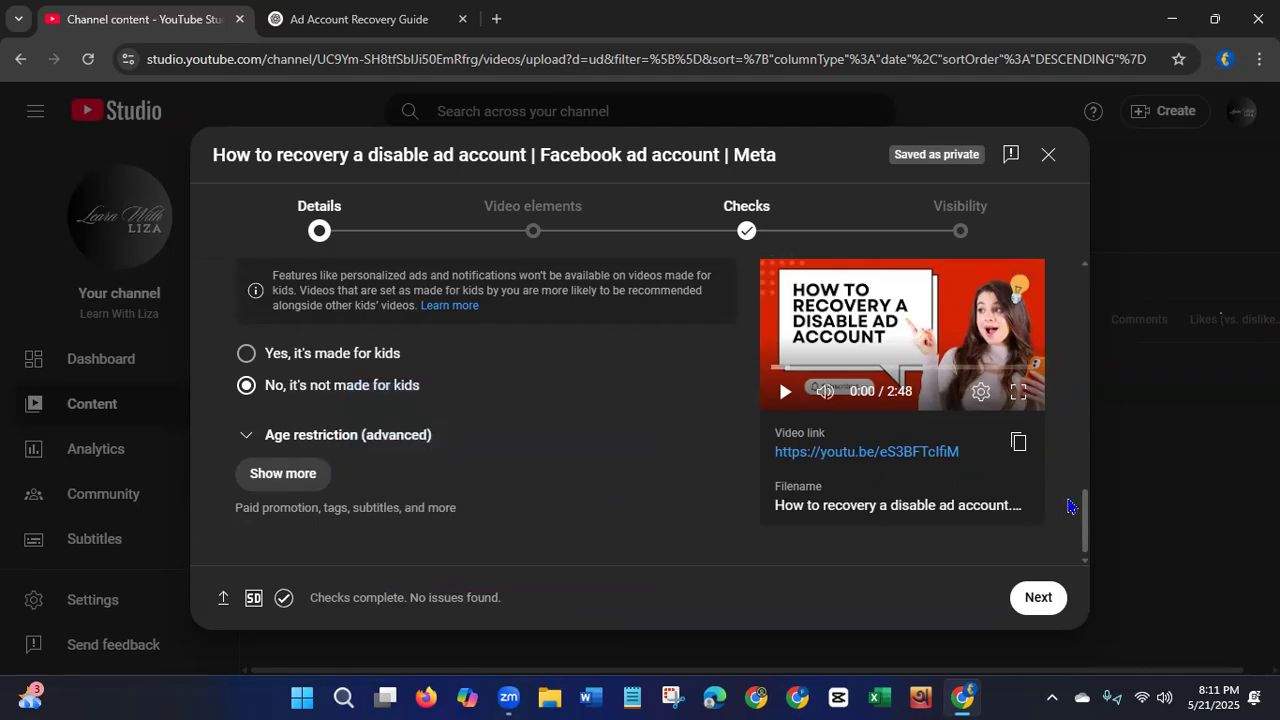
{"action": "left_click", "coordinate": [1036, 600]}
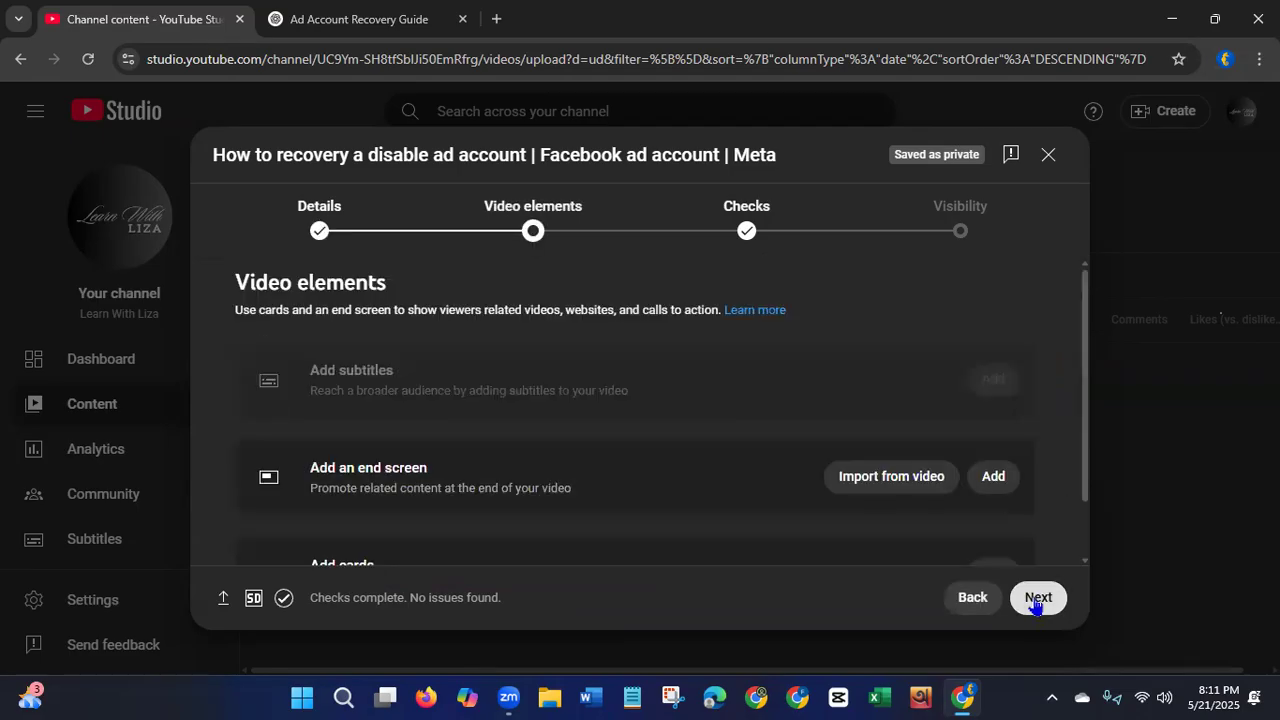
{"action": "left_click", "coordinate": [1036, 600]}
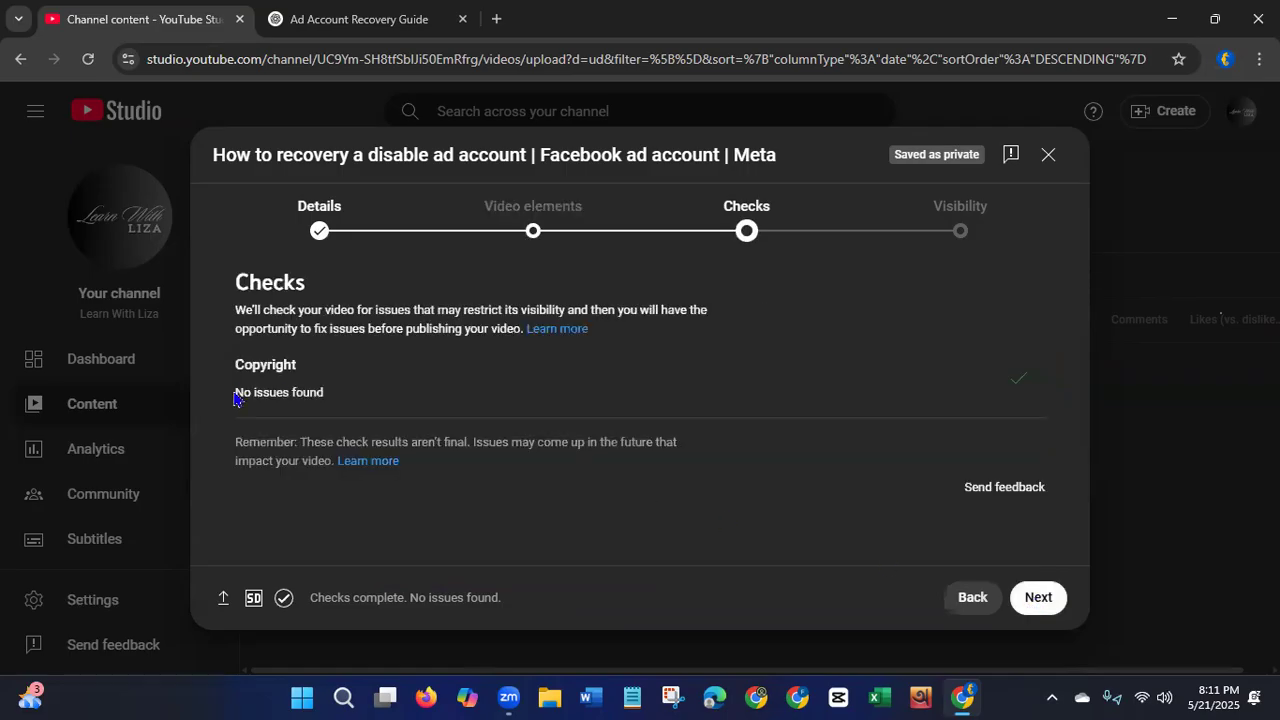
{"action": "left_click", "coordinate": [1041, 605]}
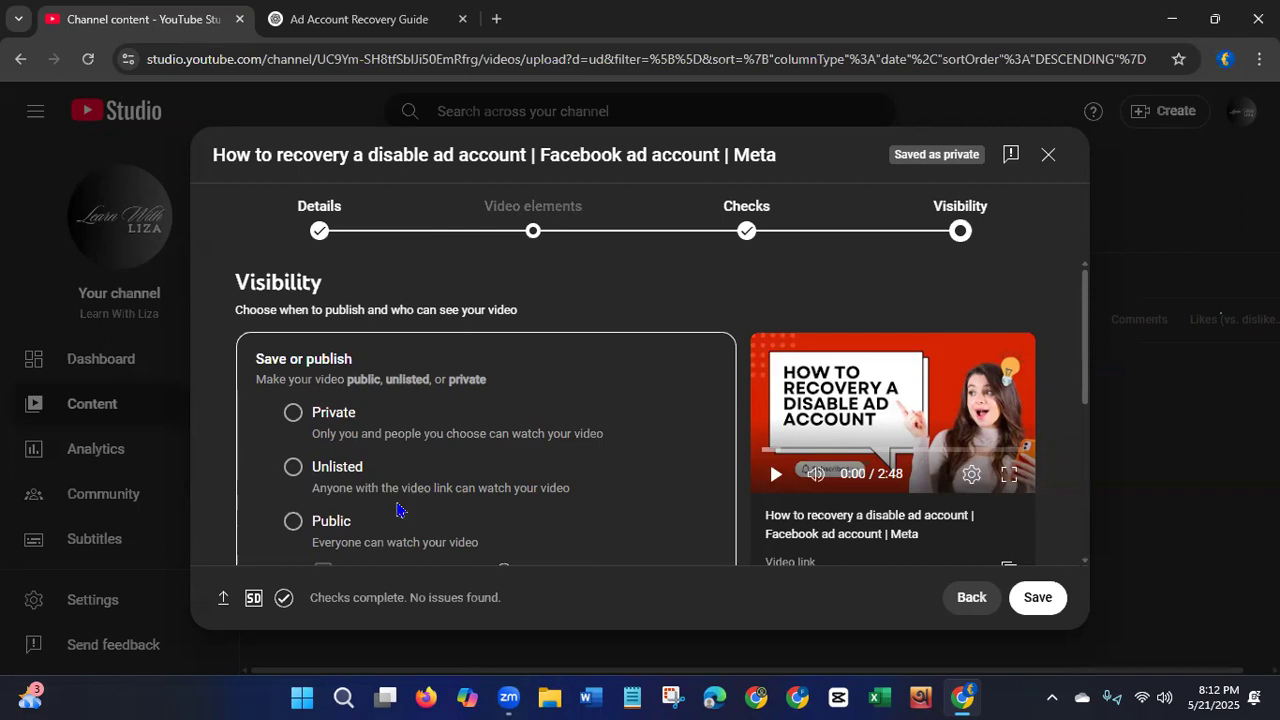
Set the video's visibility to Public and publish it.
{"action": "left_click", "coordinate": [293, 524]}
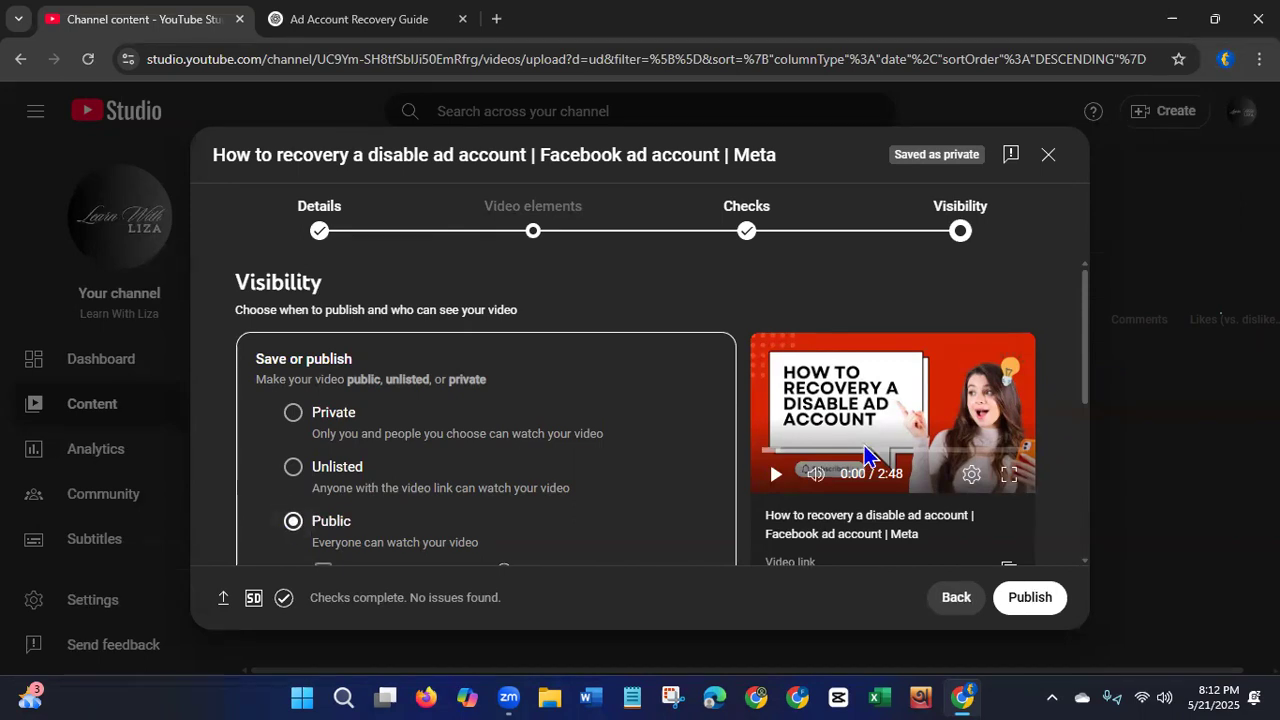
{"action": "left_click_drag", "start_coordinate": [1086, 354], "coordinate": [1083, 480]}
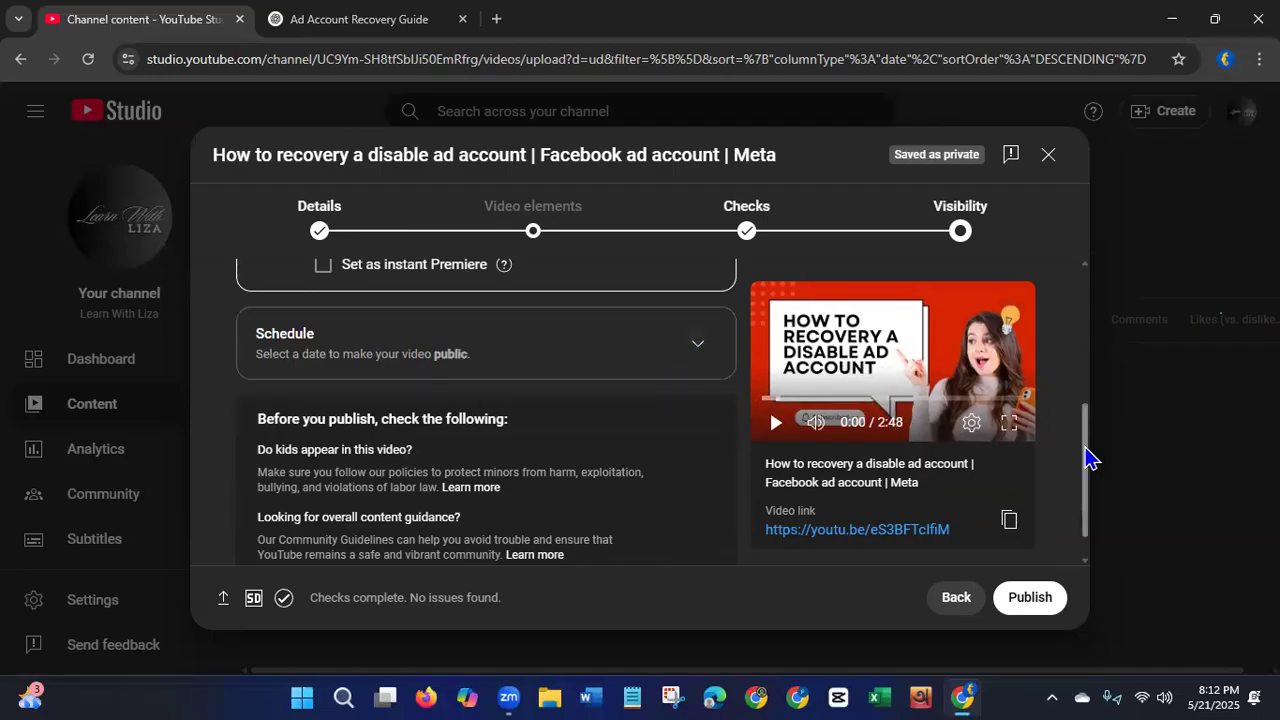
{"action": "left_click_drag", "start_coordinate": [1088, 458], "coordinate": [1086, 491]}
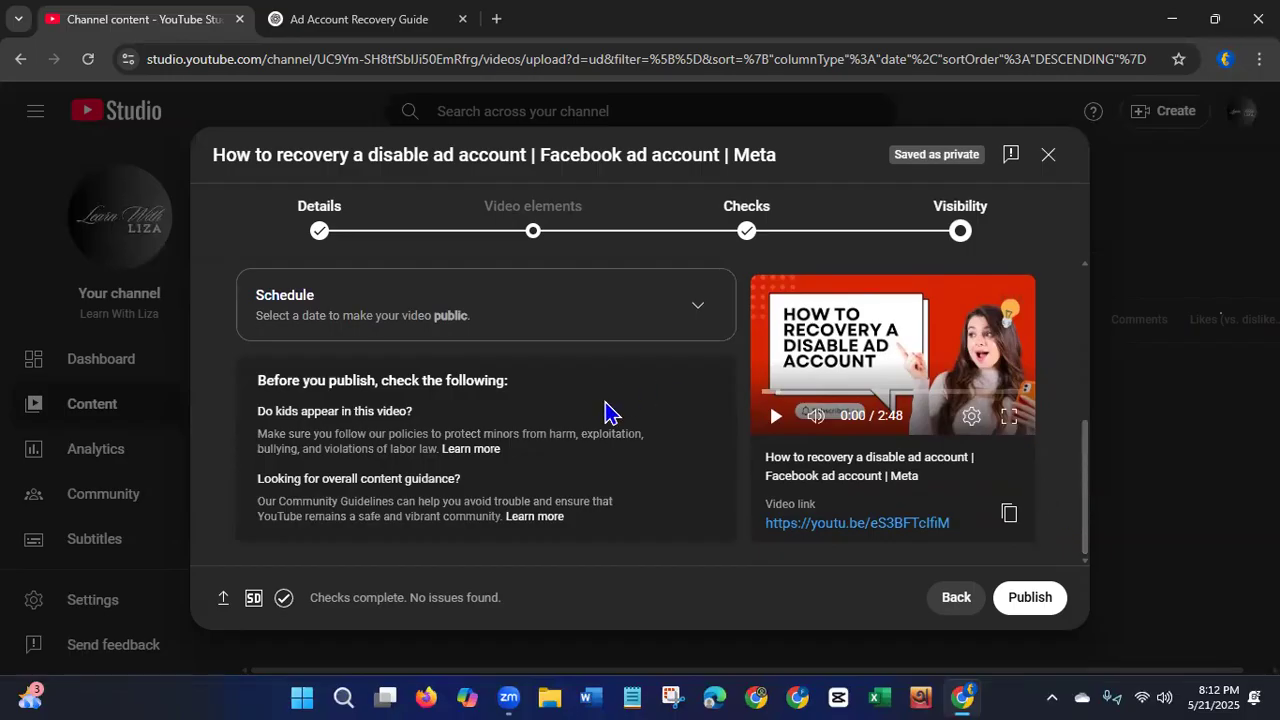
{"action": "left_click", "coordinate": [1027, 603]}
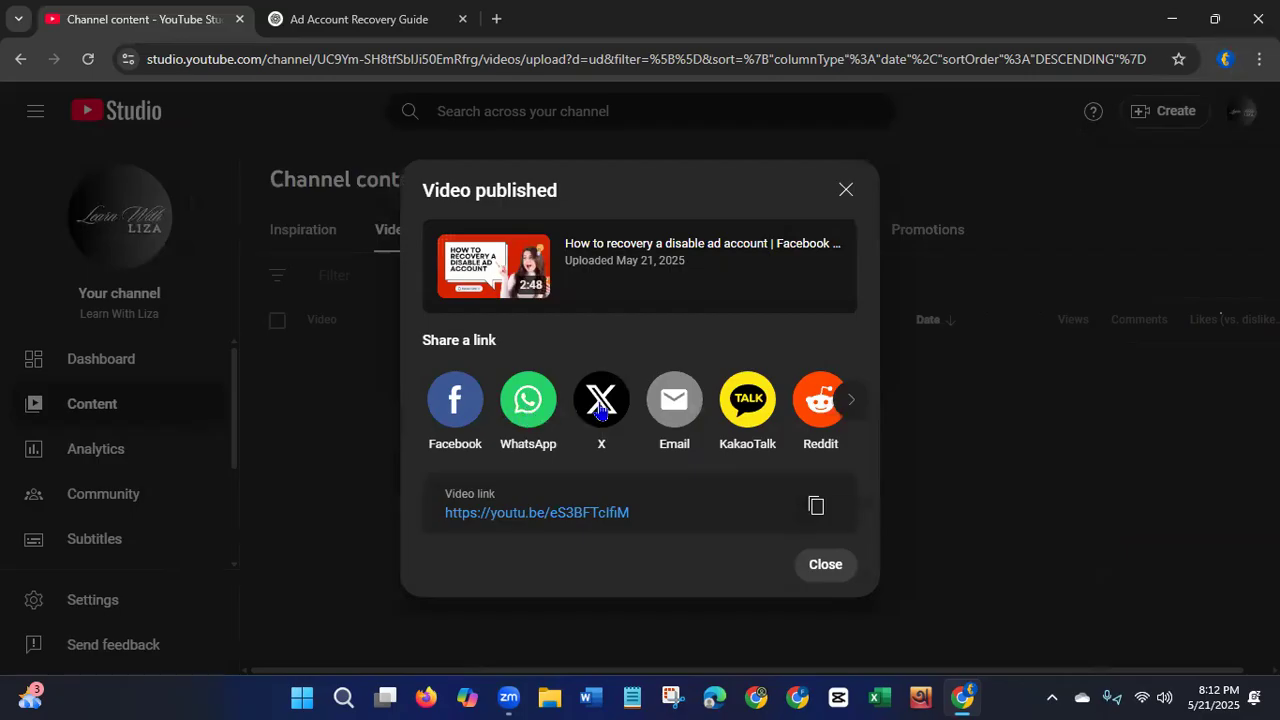
Look through the link-sharing options for the published video and close the dialog.
{"action": "left_click", "coordinate": [850, 408]}
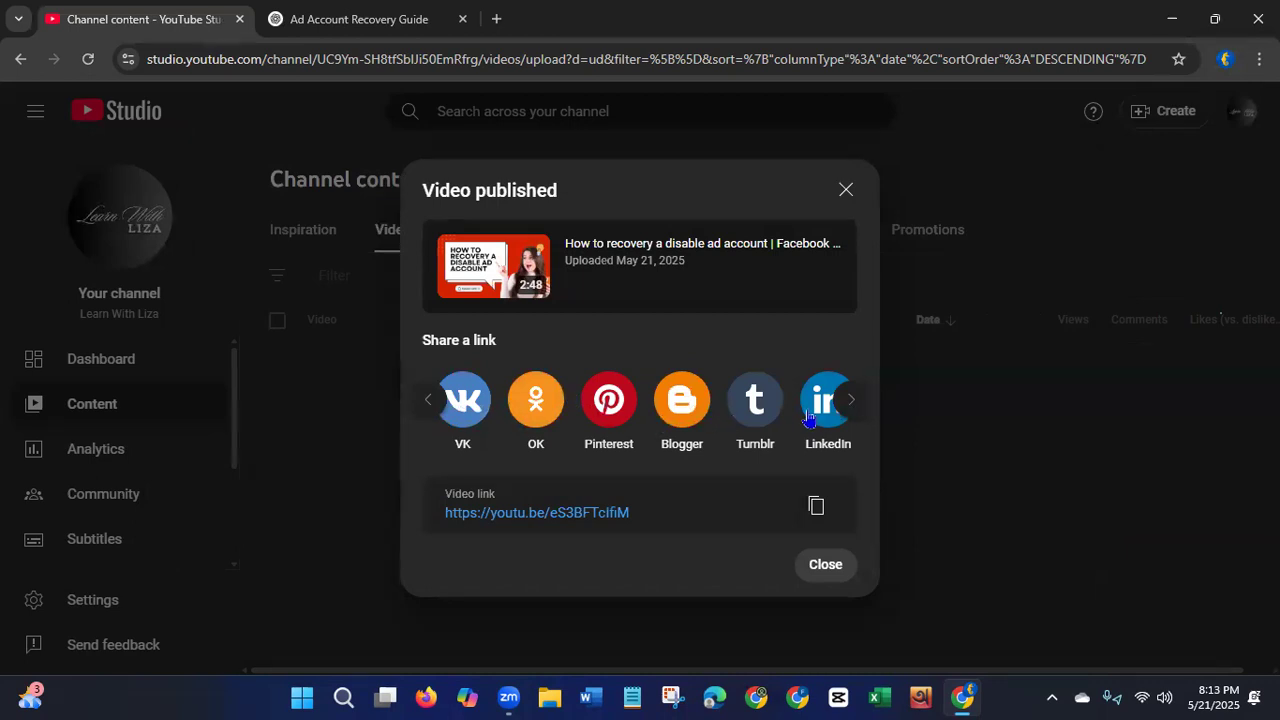
{"action": "left_click", "coordinate": [850, 403]}
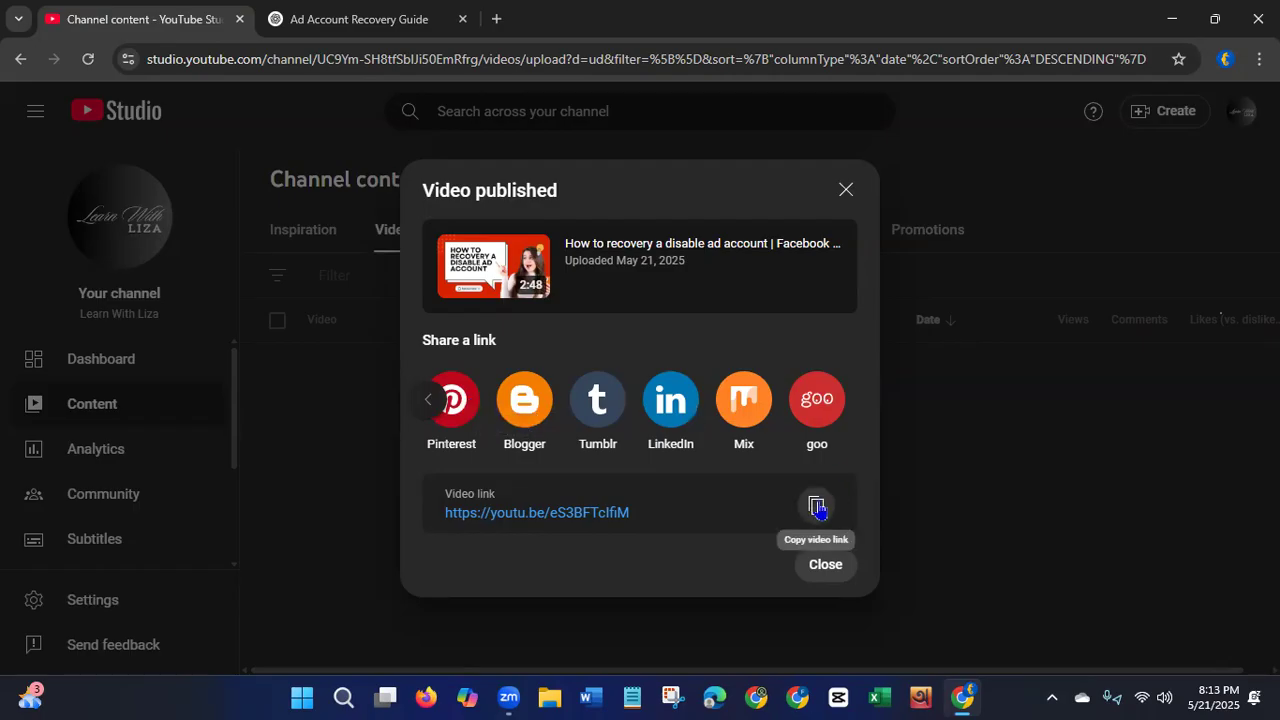
{"action": "left_click", "coordinate": [822, 568]}
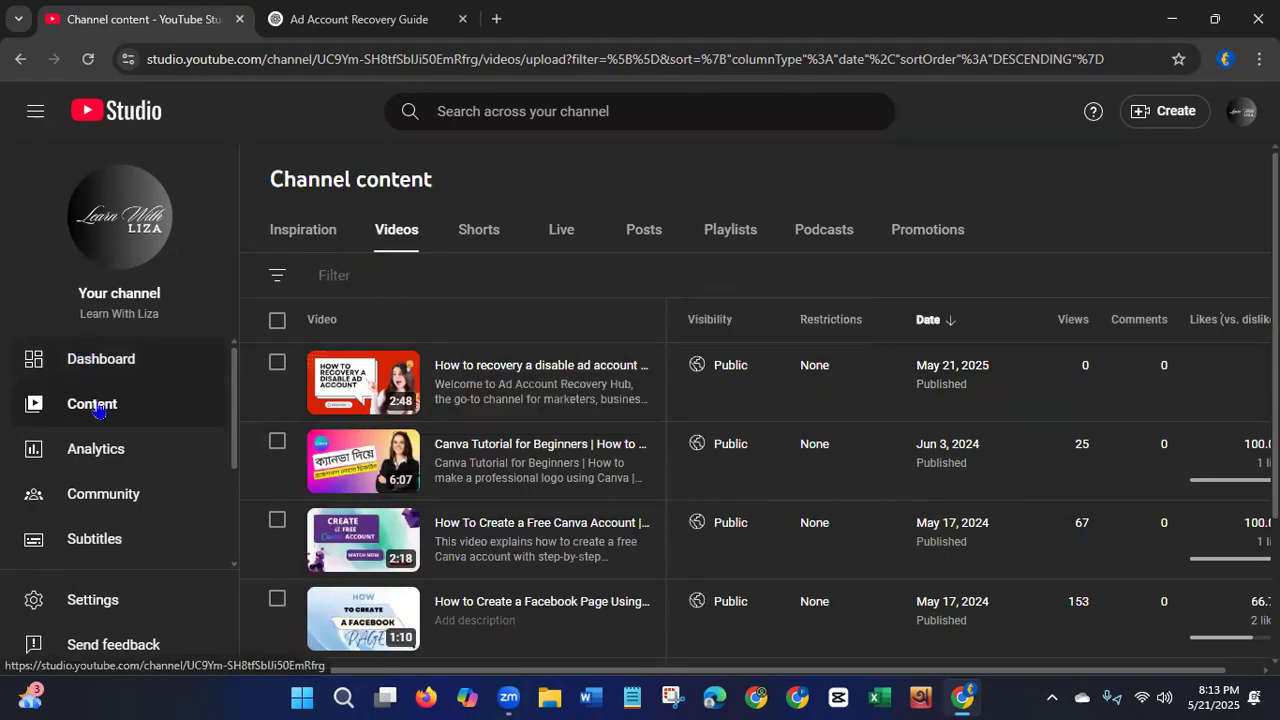
View the channel dashboard, return to the channel's video list and look at the newly published video.
{"action": "left_click", "coordinate": [108, 361]}
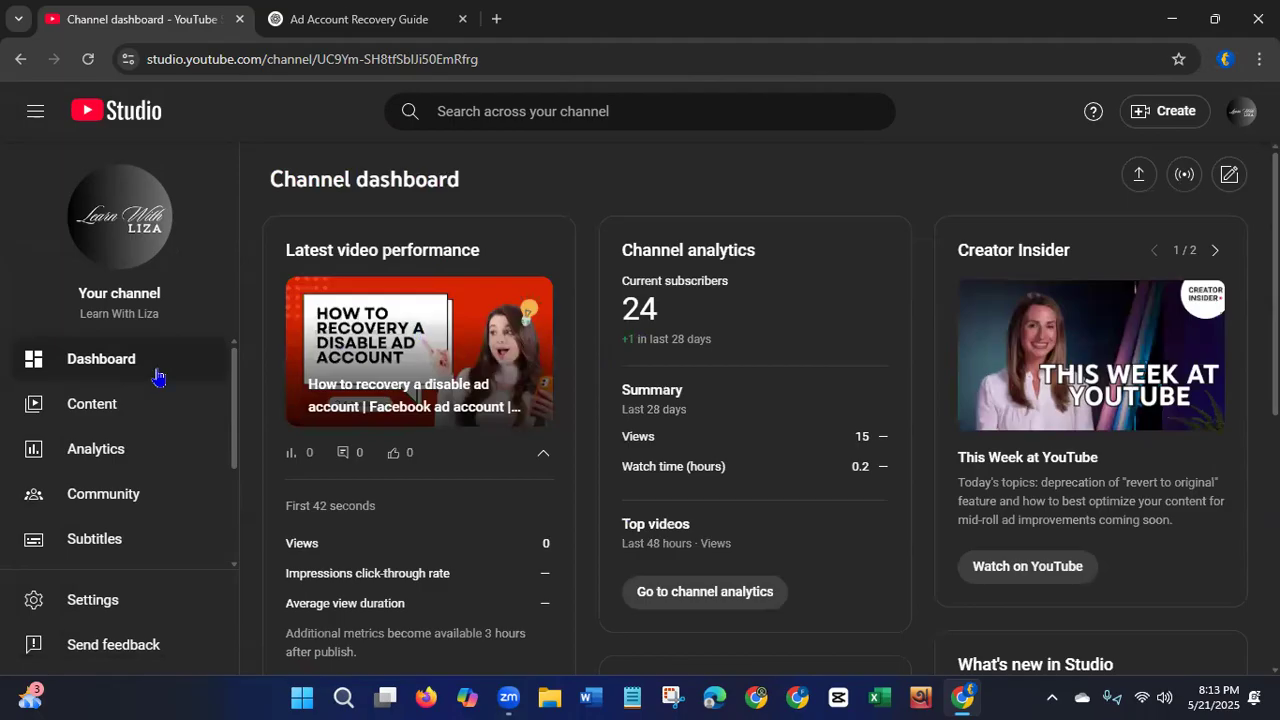
{"action": "left_click", "coordinate": [112, 410]}
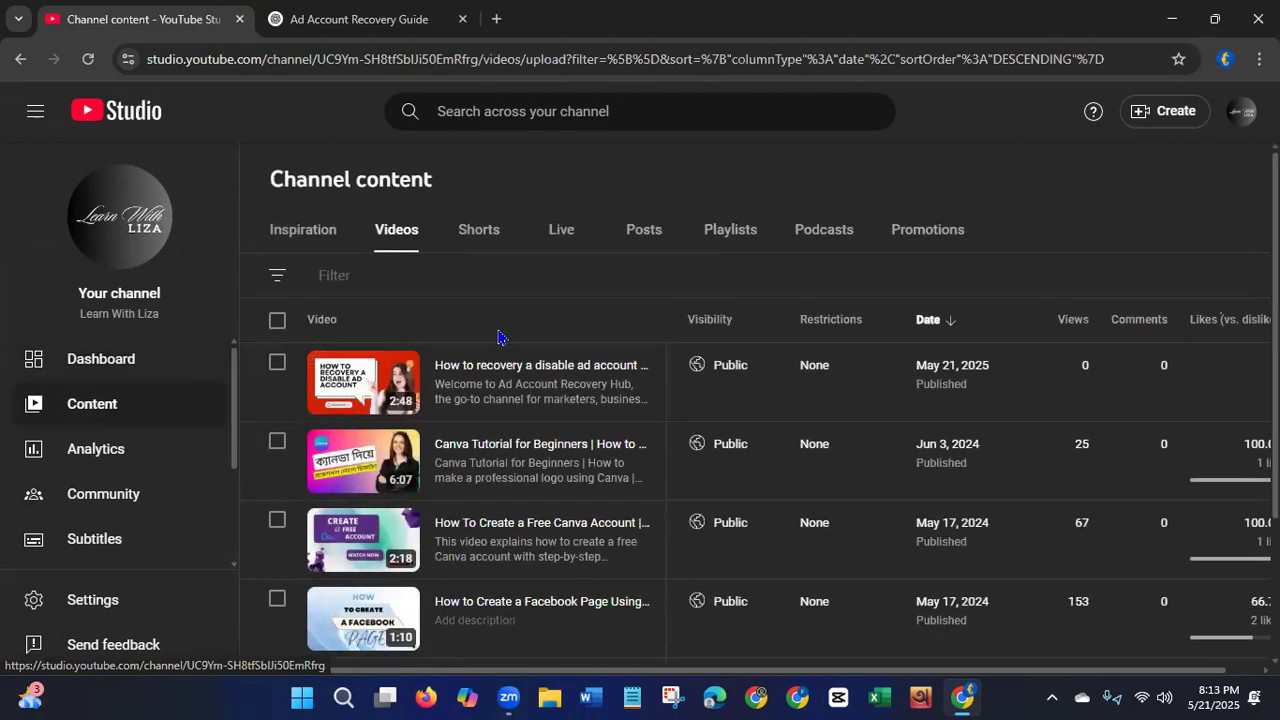
{"action": "mouse_move", "coordinate": [626, 362]}
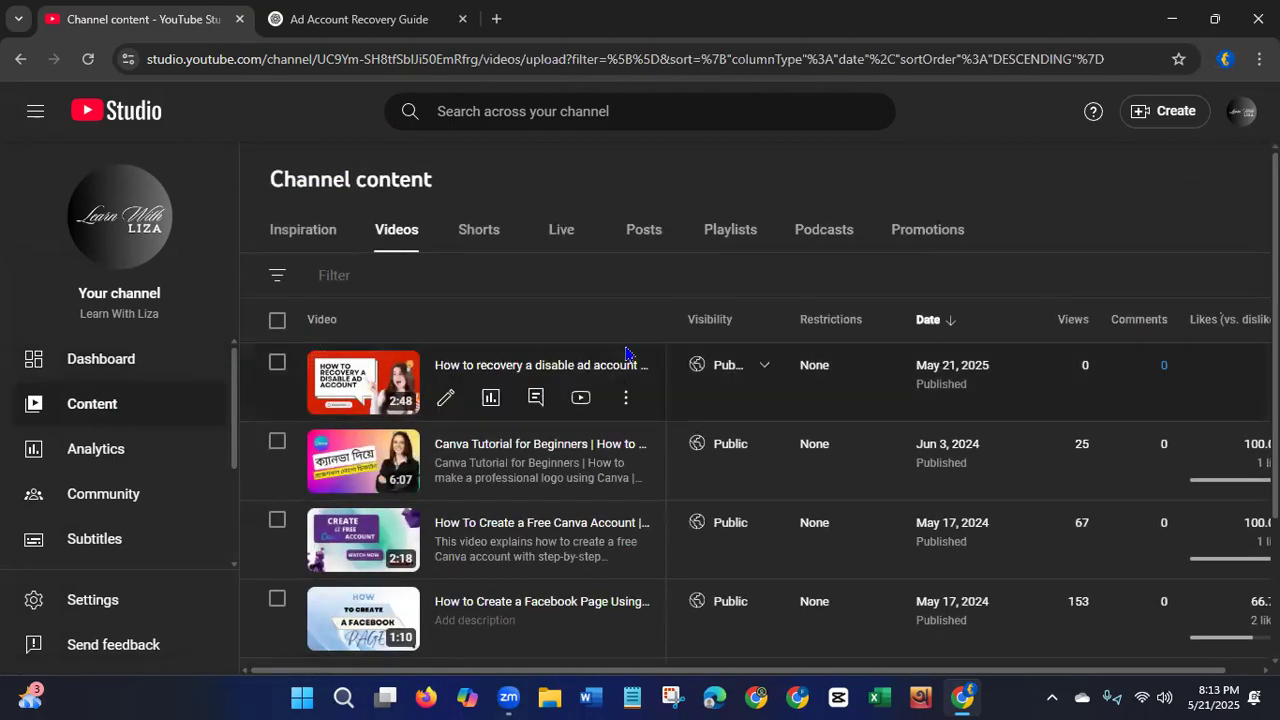
Check the details page of the newly published video, return to the video list and view the public channel page.
{"action": "left_click", "coordinate": [446, 400]}
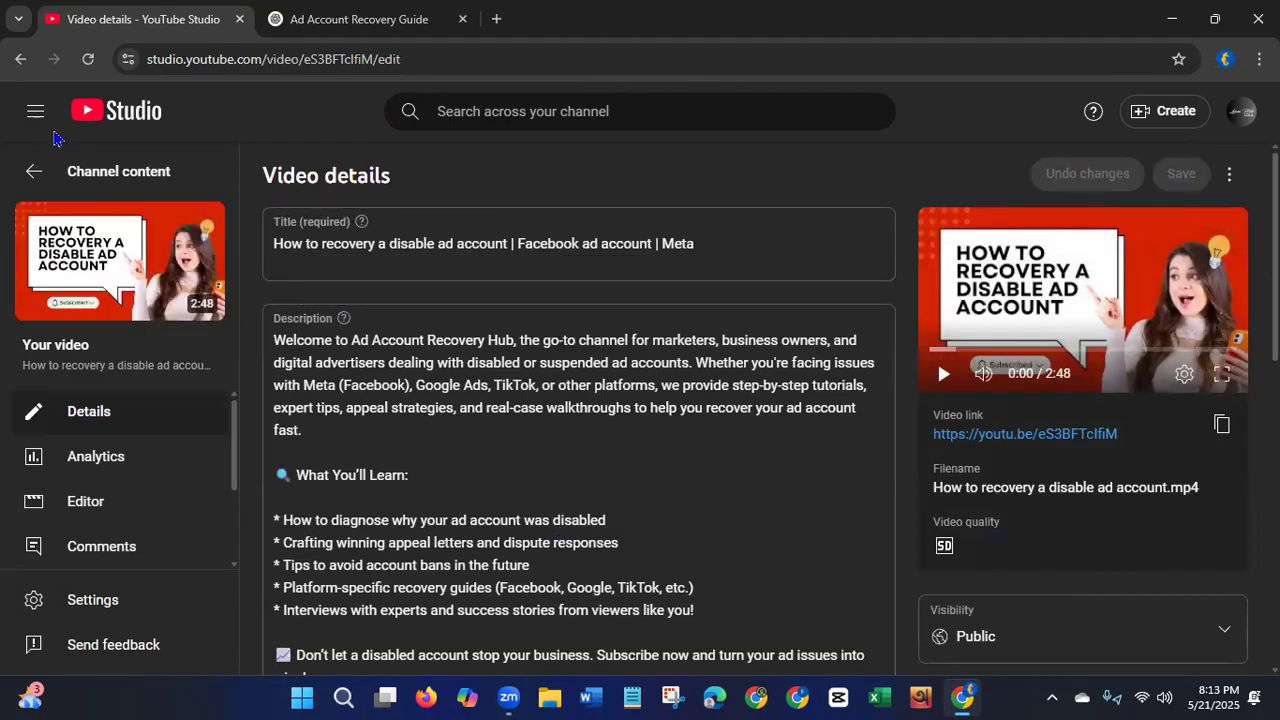
{"action": "left_click", "coordinate": [33, 171]}
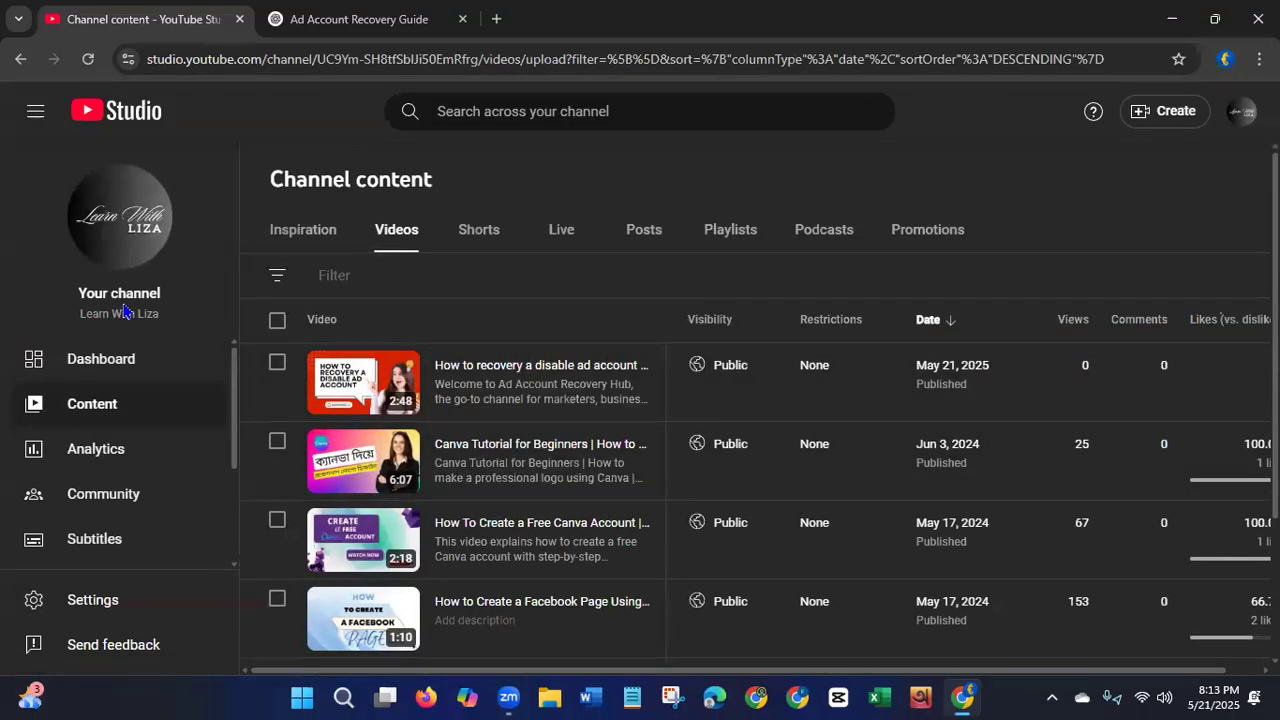
{"action": "left_click", "coordinate": [1241, 111]}
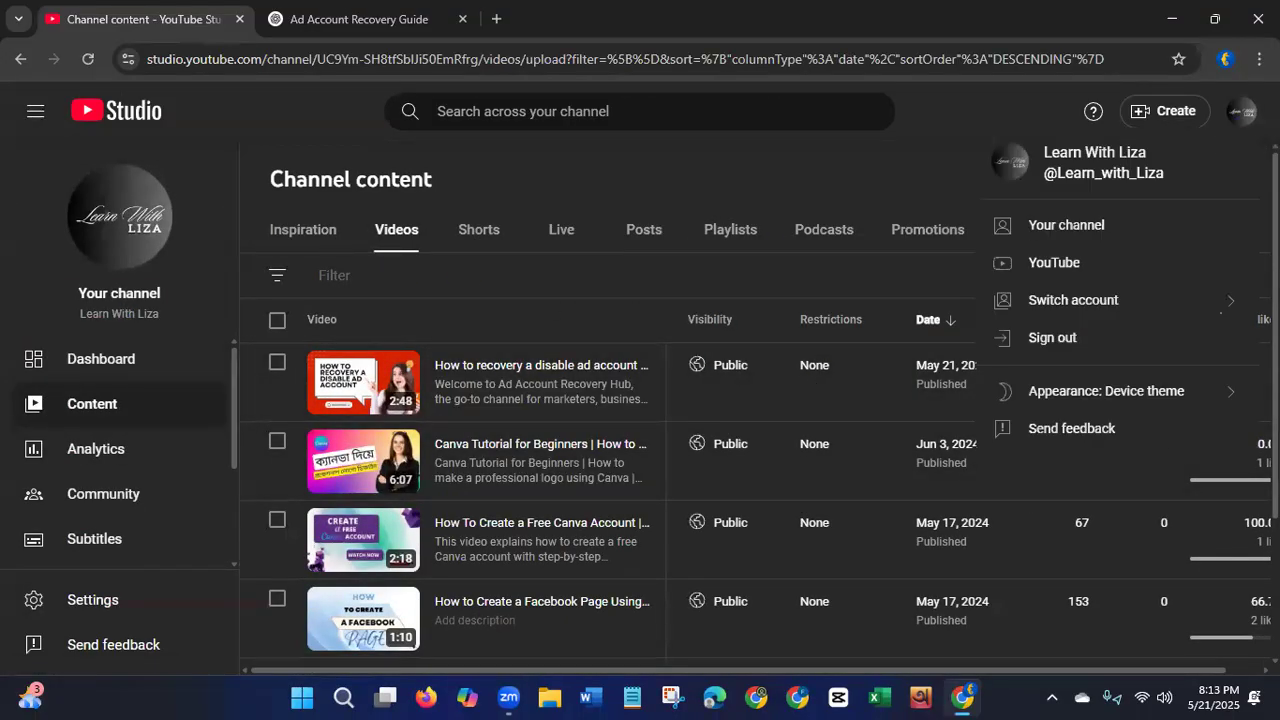
{"action": "left_click", "coordinate": [1050, 228]}
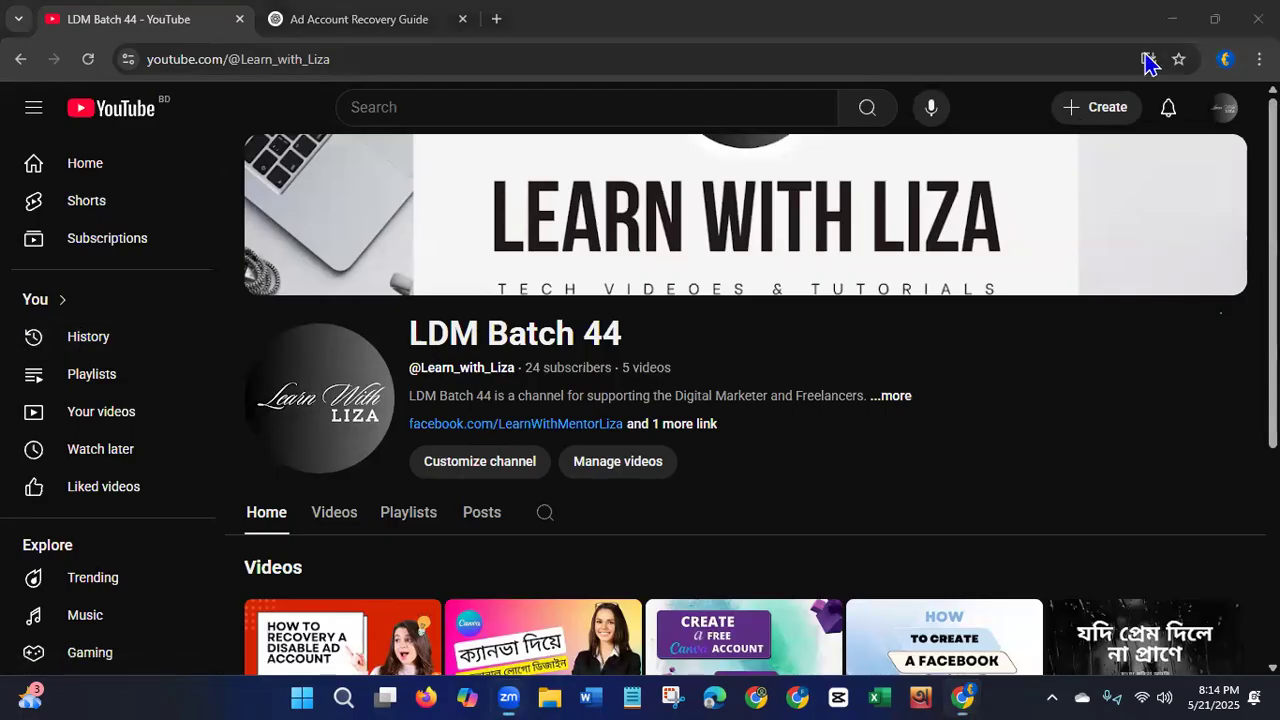
Close the browser and refresh the desktop.
{"action": "left_click", "coordinate": [1258, 18]}
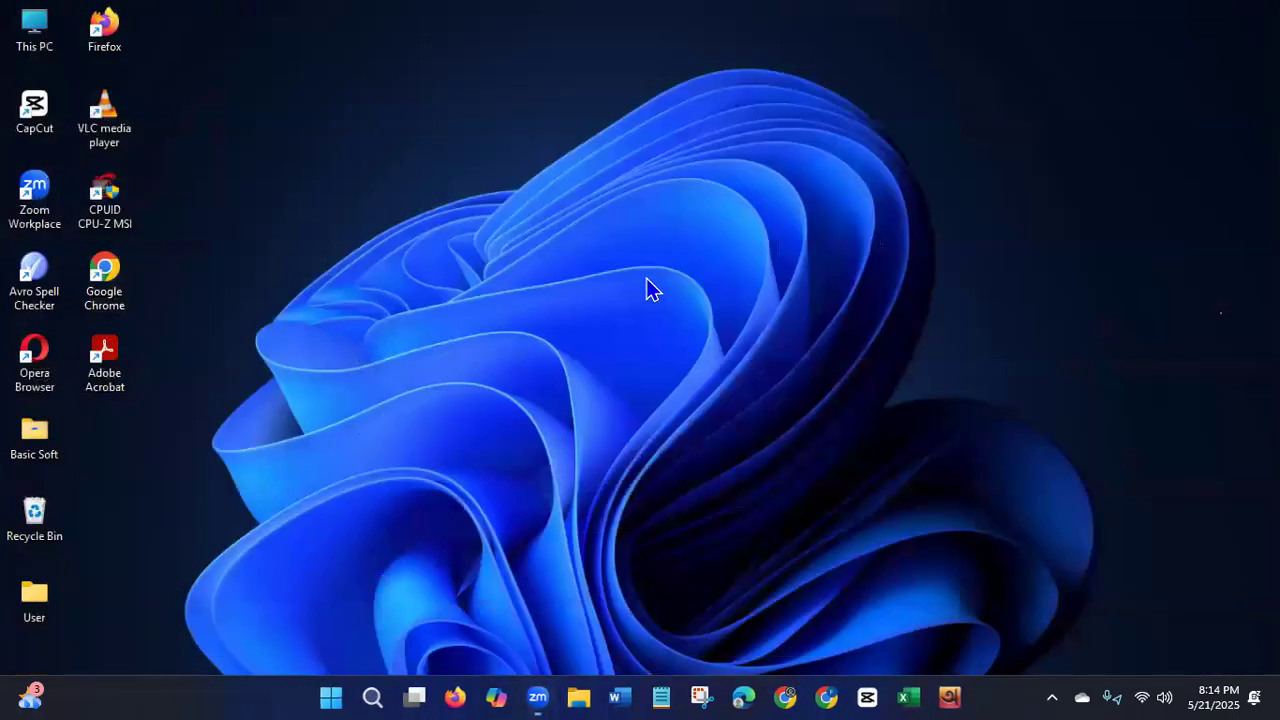
{"action": "right_click", "coordinate": [648, 289]}
{"action": "left_click", "coordinate": [689, 366]}
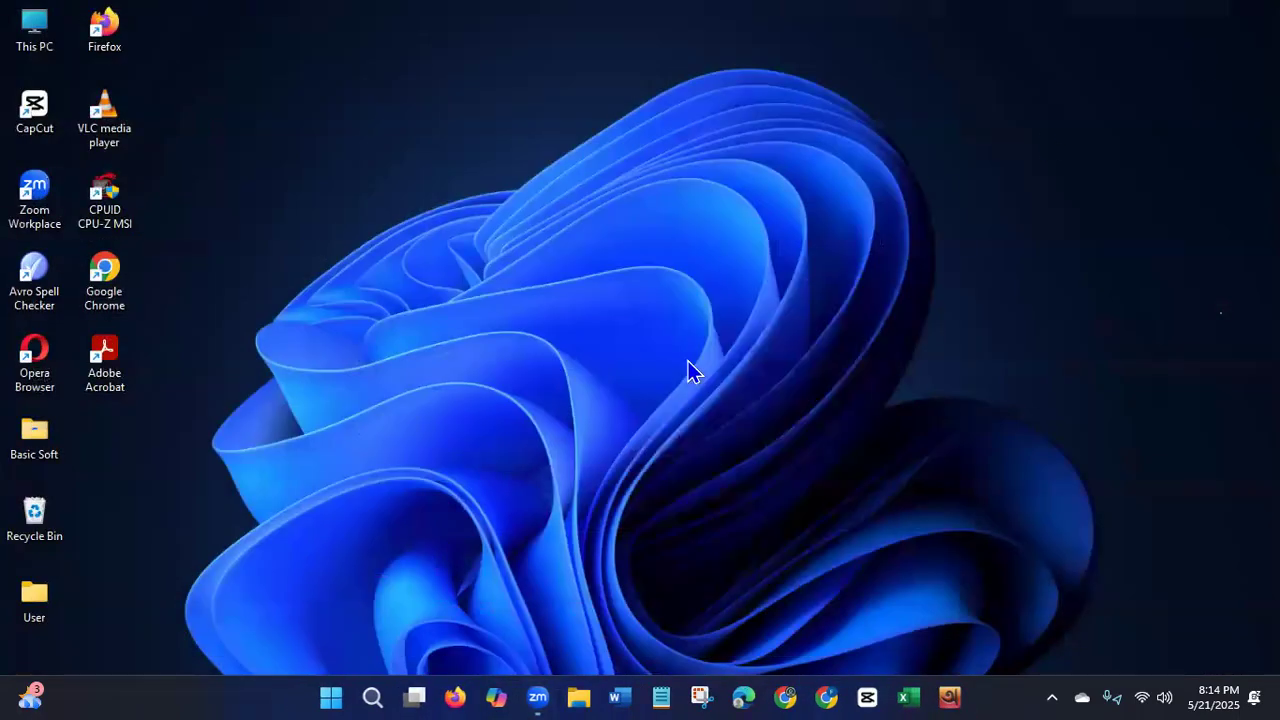
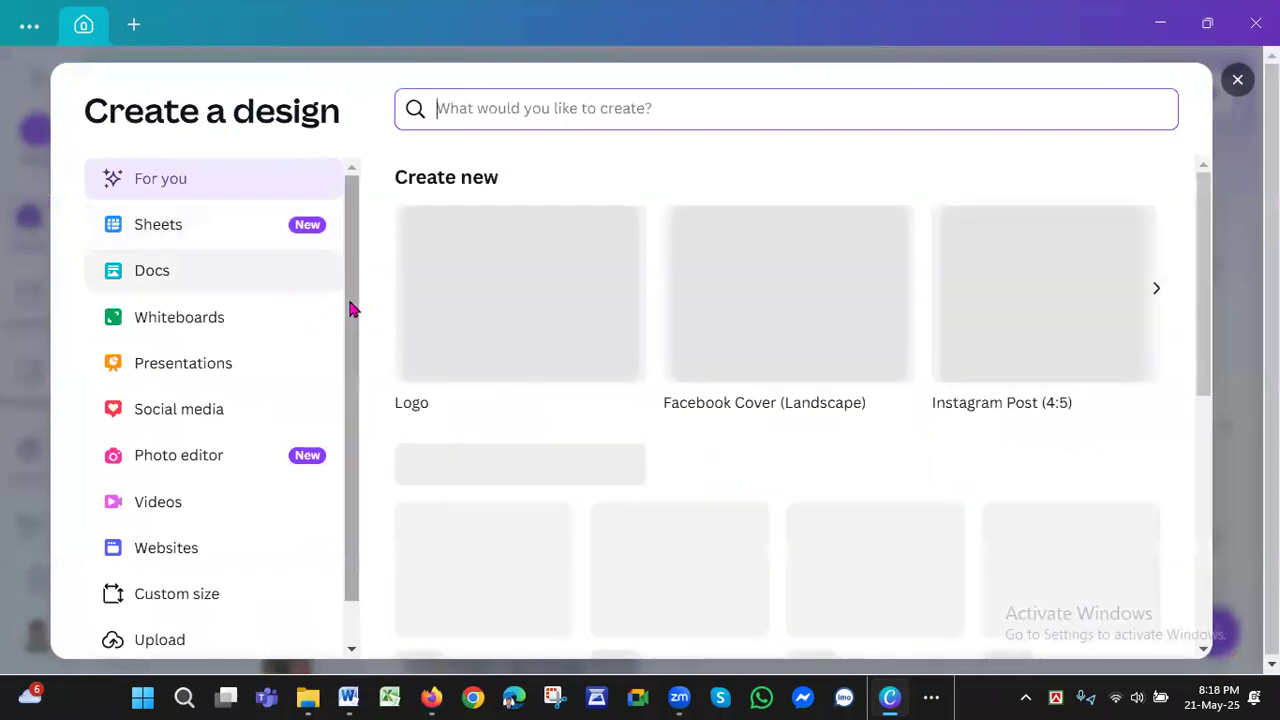
Switch from Canva to the Facebook Cover Photo folder in File Explorer, view the image জেডএইচ এগ্রোলি-3.3.png and close it.
{"action": "scroll", "coordinate": [351, 381], "scroll_direction": "down", "scroll_amount": 1}
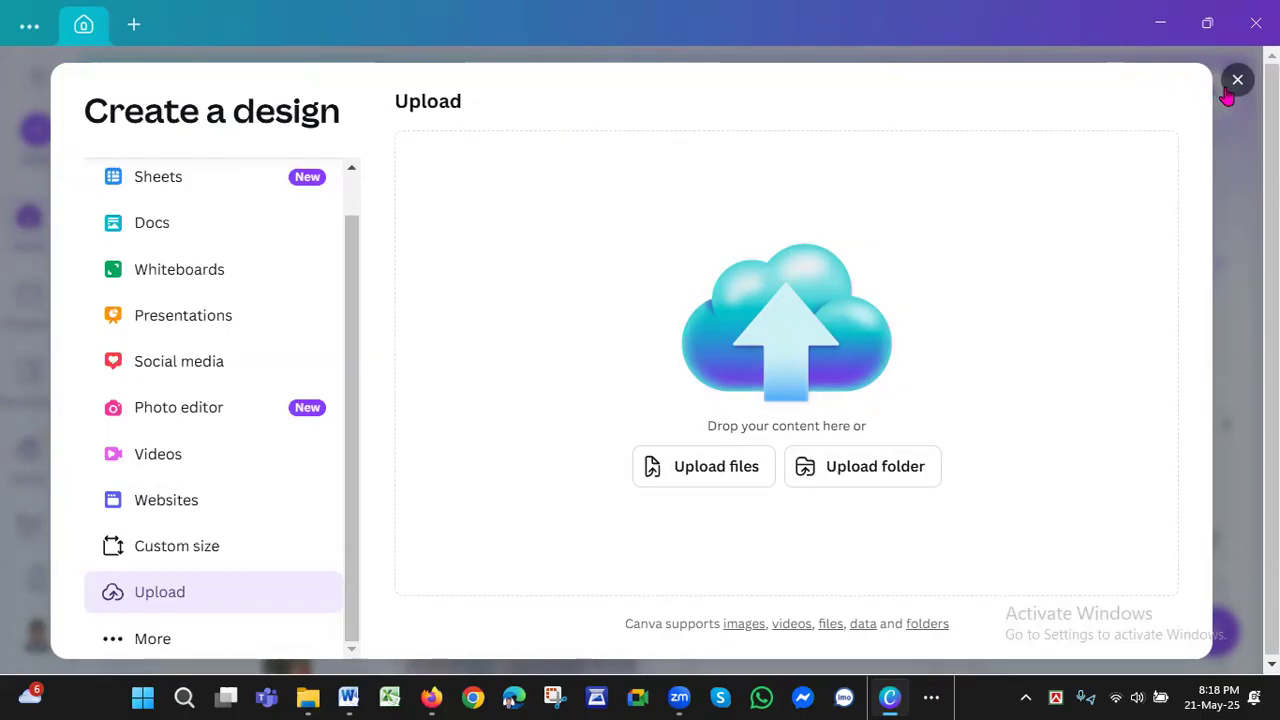
{"action": "left_click", "coordinate": [1160, 17]}
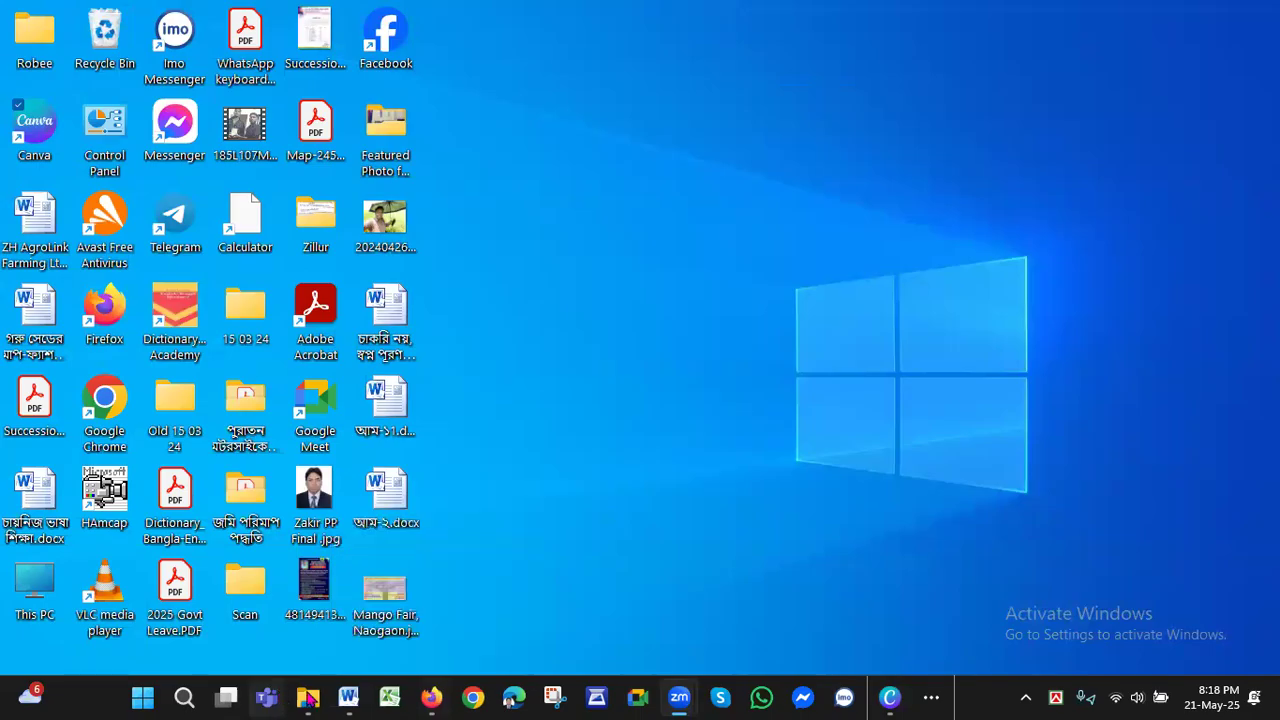
{"action": "mouse_move", "coordinate": [310, 698]}
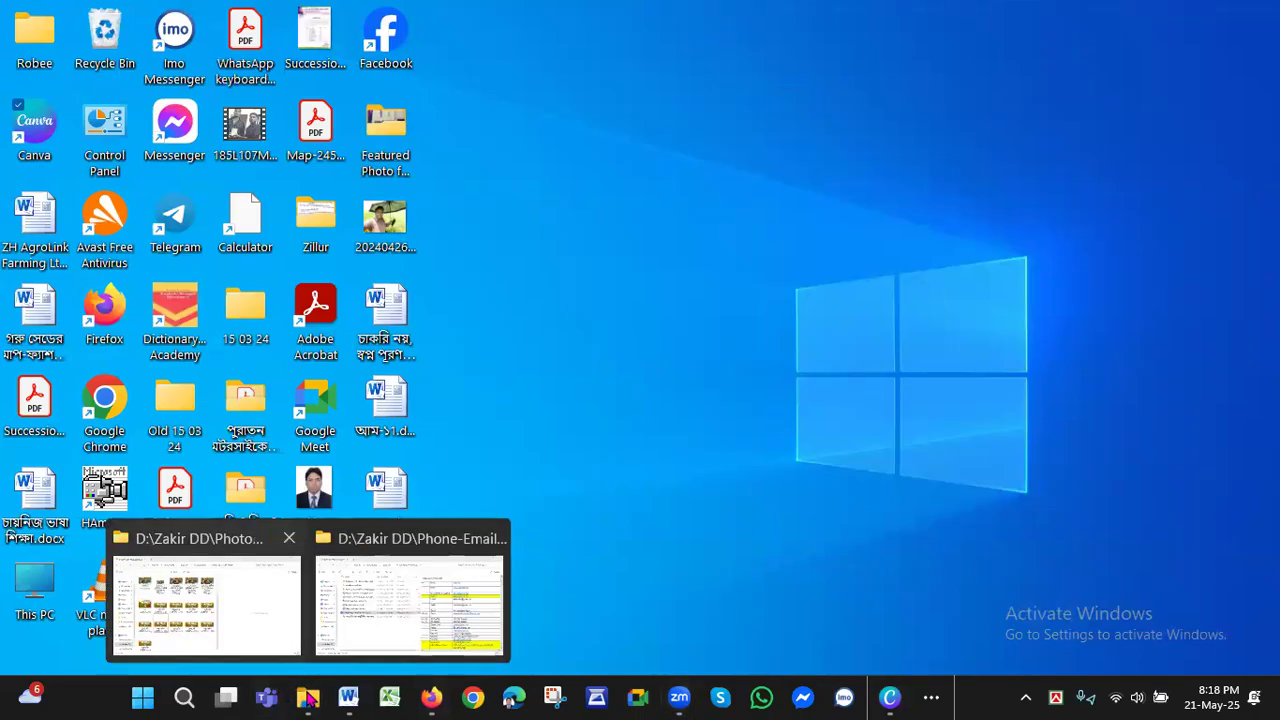
{"action": "left_click", "coordinate": [205, 600]}
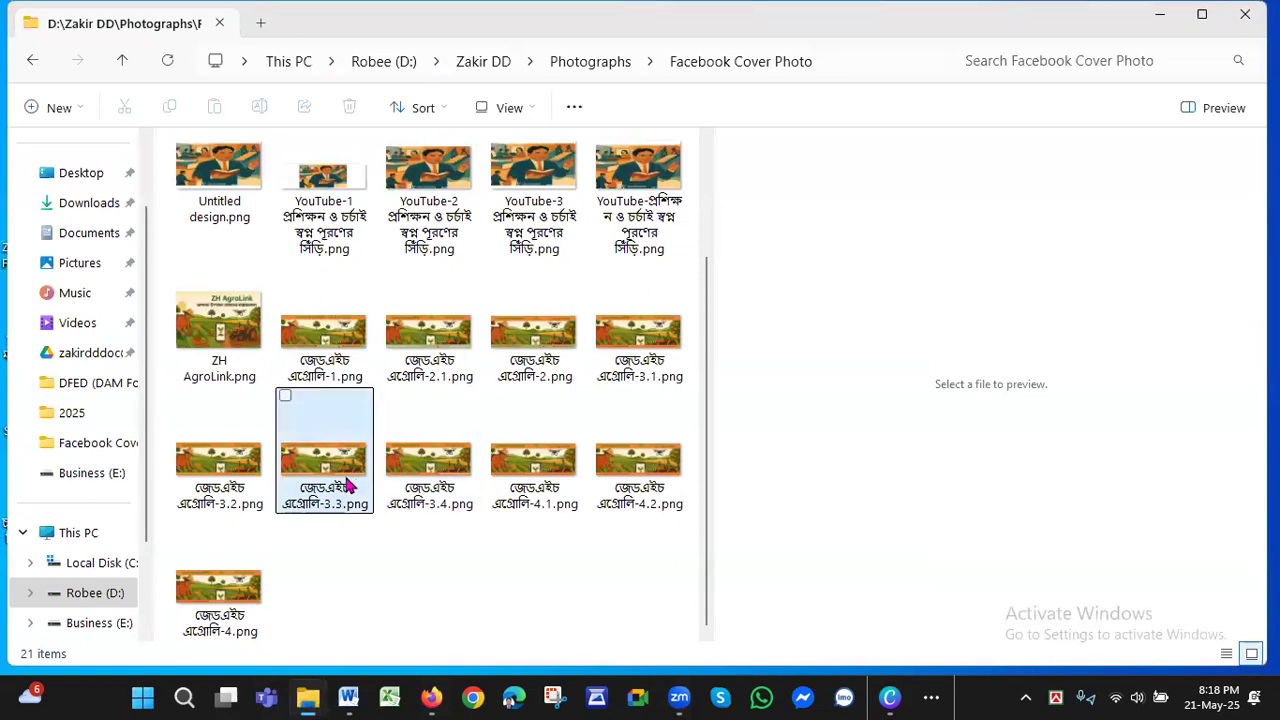
{"action": "left_click", "coordinate": [347, 486]}
{"action": "double_click", "coordinate": [347, 486]}
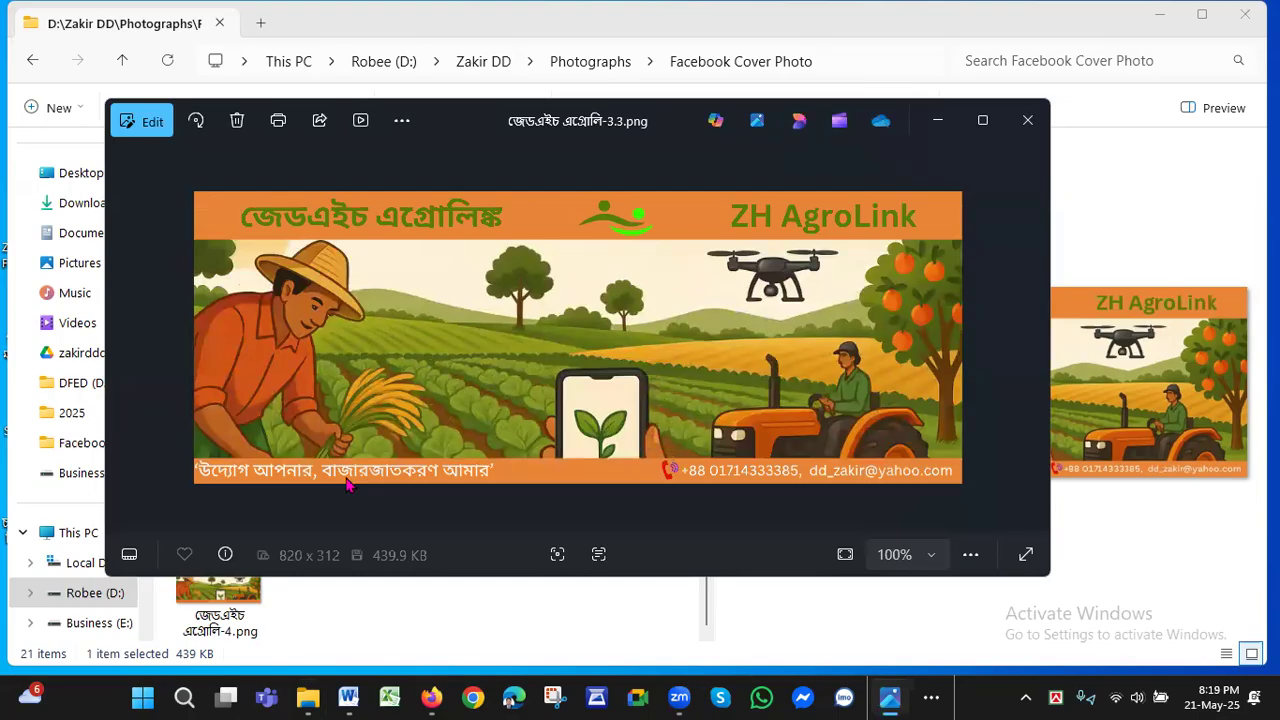
{"action": "left_click", "coordinate": [1027, 120]}
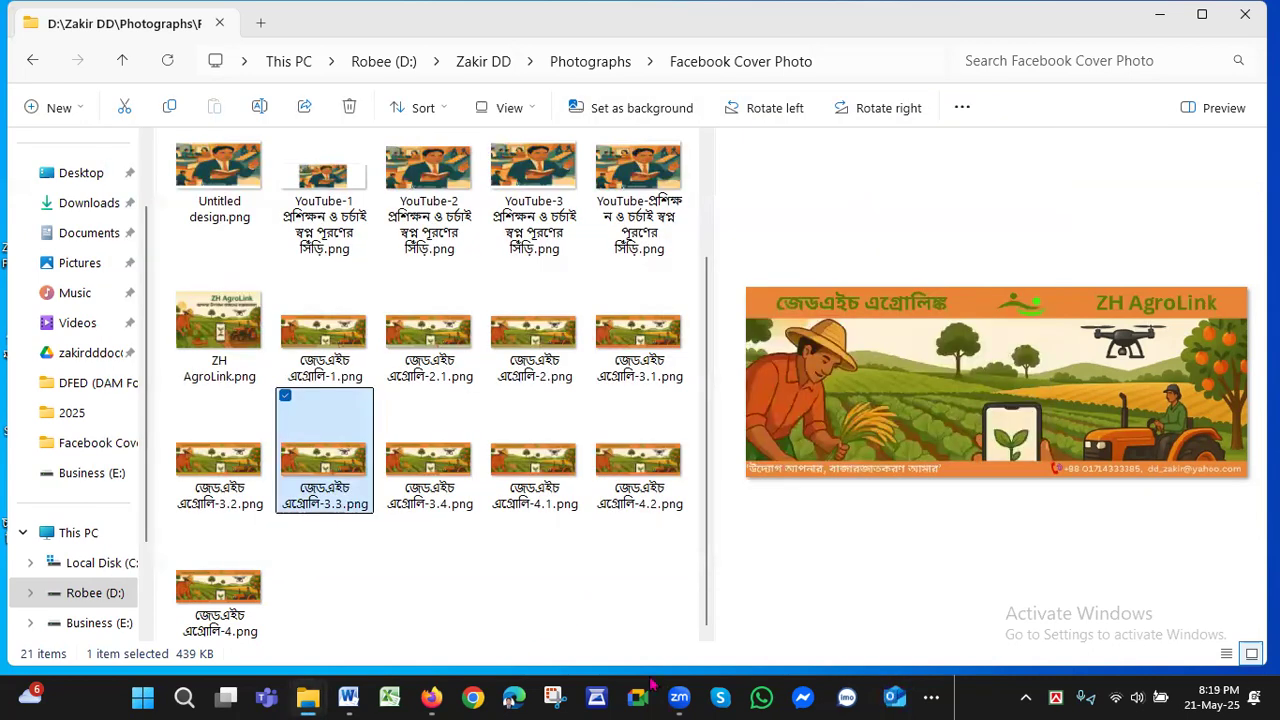
Switch back to Canva and close the Create a design dialog.
{"action": "left_click", "coordinate": [931, 698]}
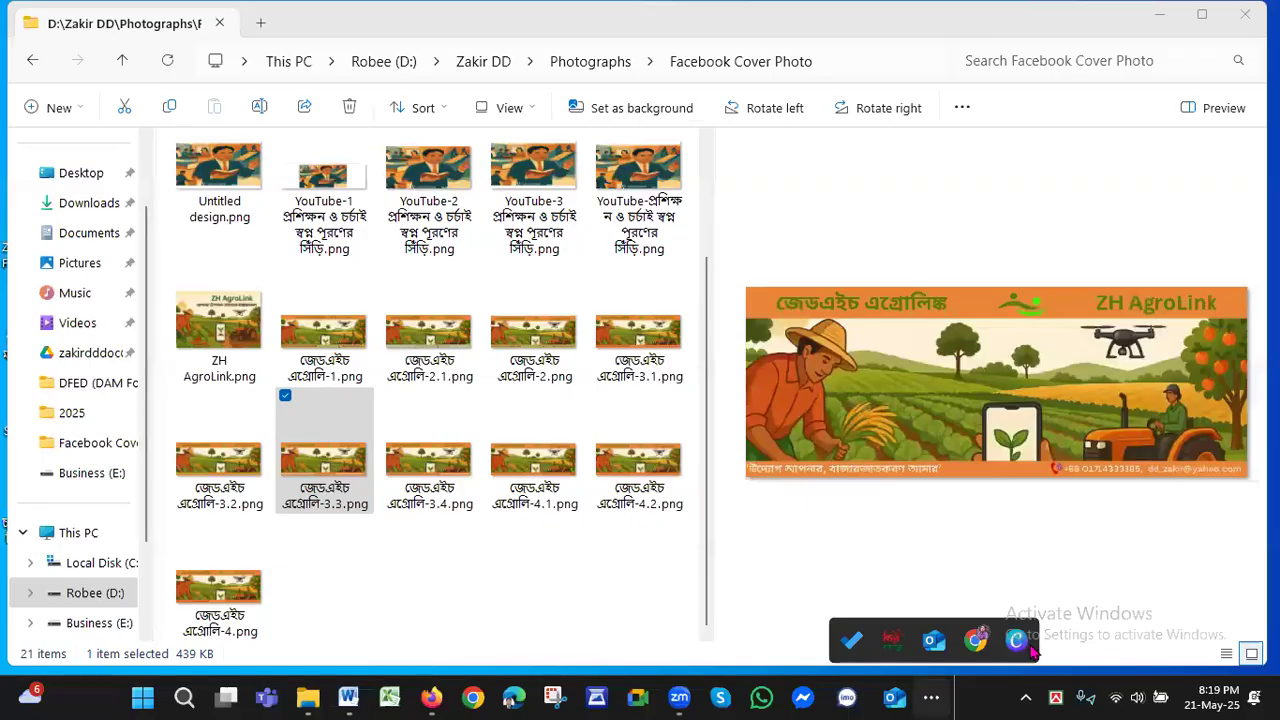
{"action": "left_click", "coordinate": [1028, 645]}
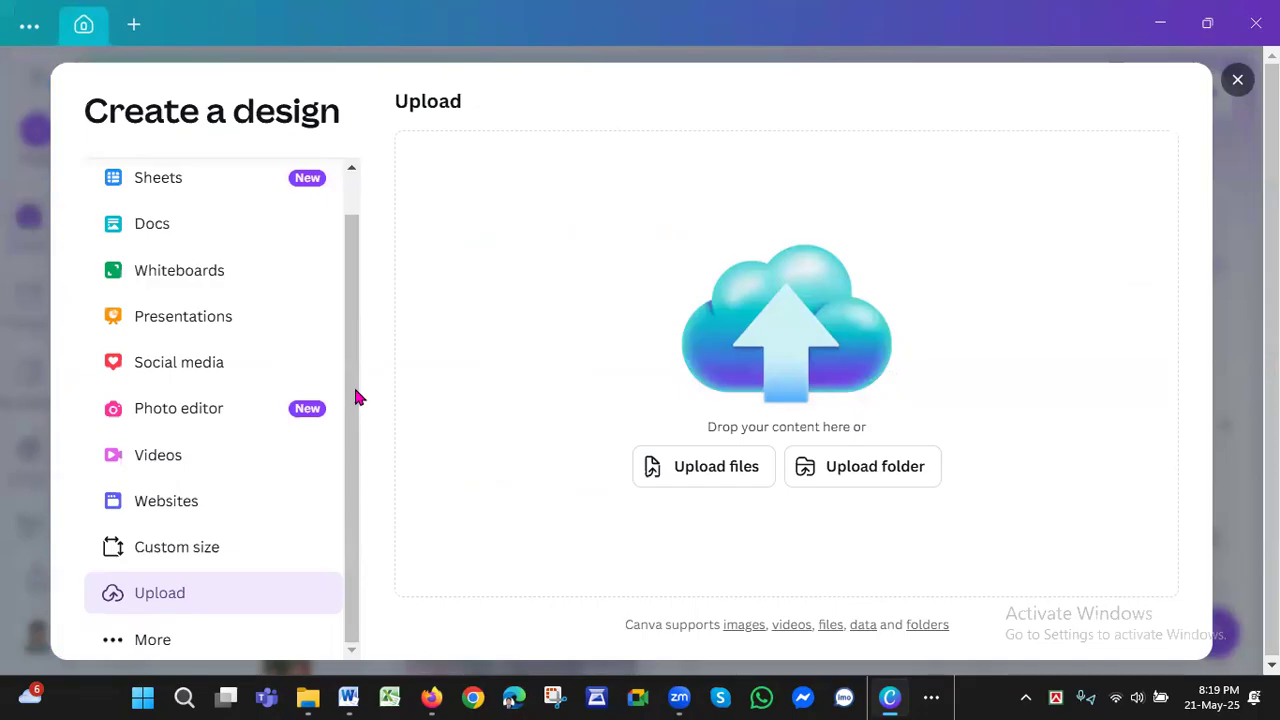
{"action": "scroll", "coordinate": [342, 295], "scroll_direction": "up", "scroll_amount": 2}
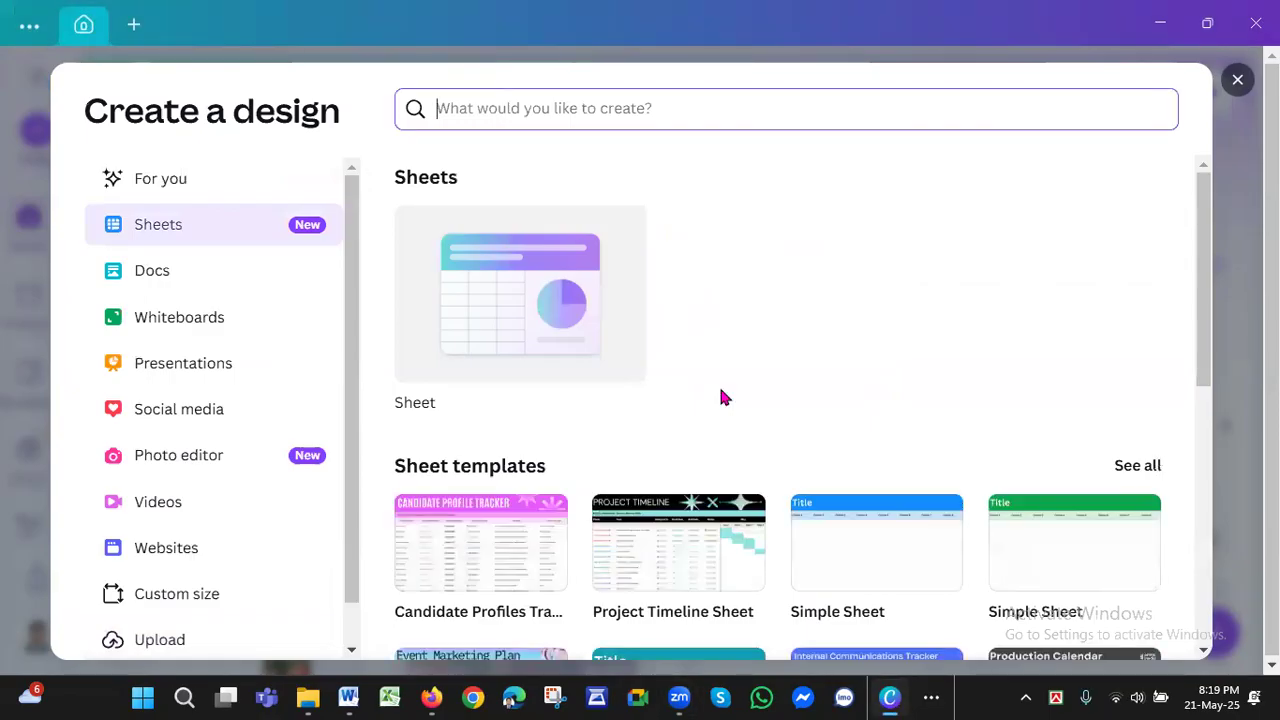
{"action": "left_click", "coordinate": [1237, 82]}
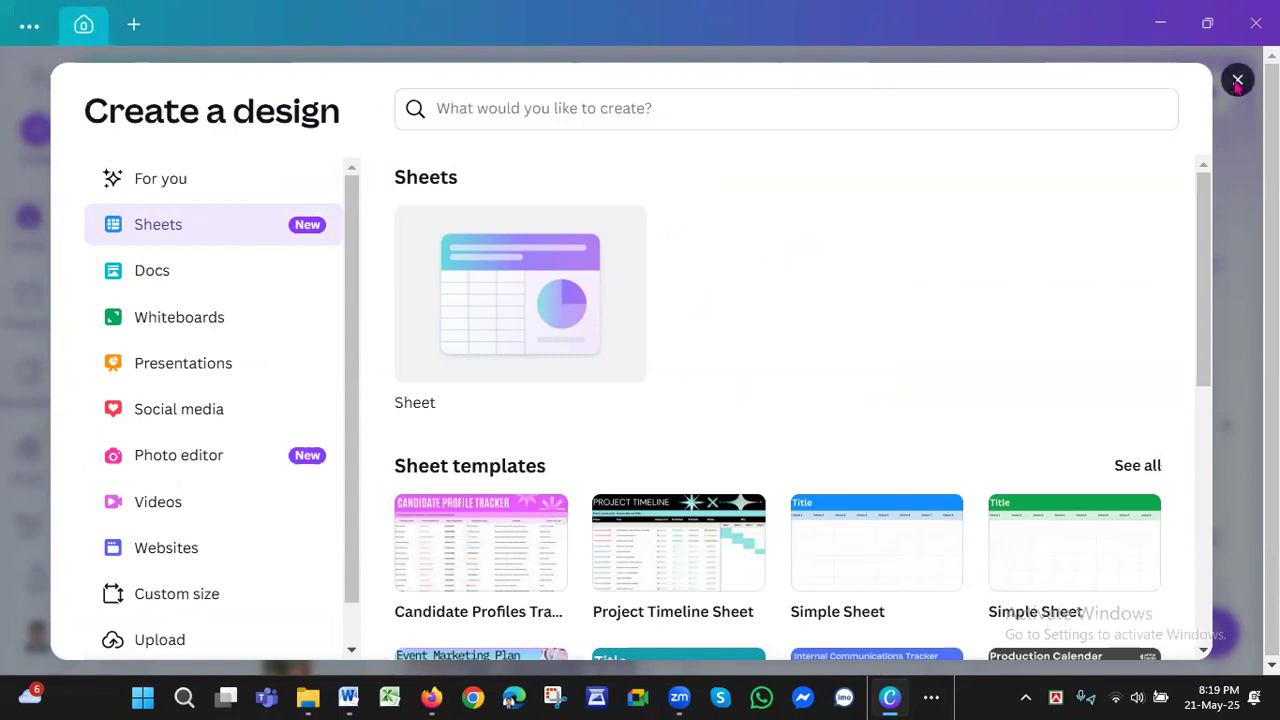
{"action": "left_click", "coordinate": [1237, 82]}
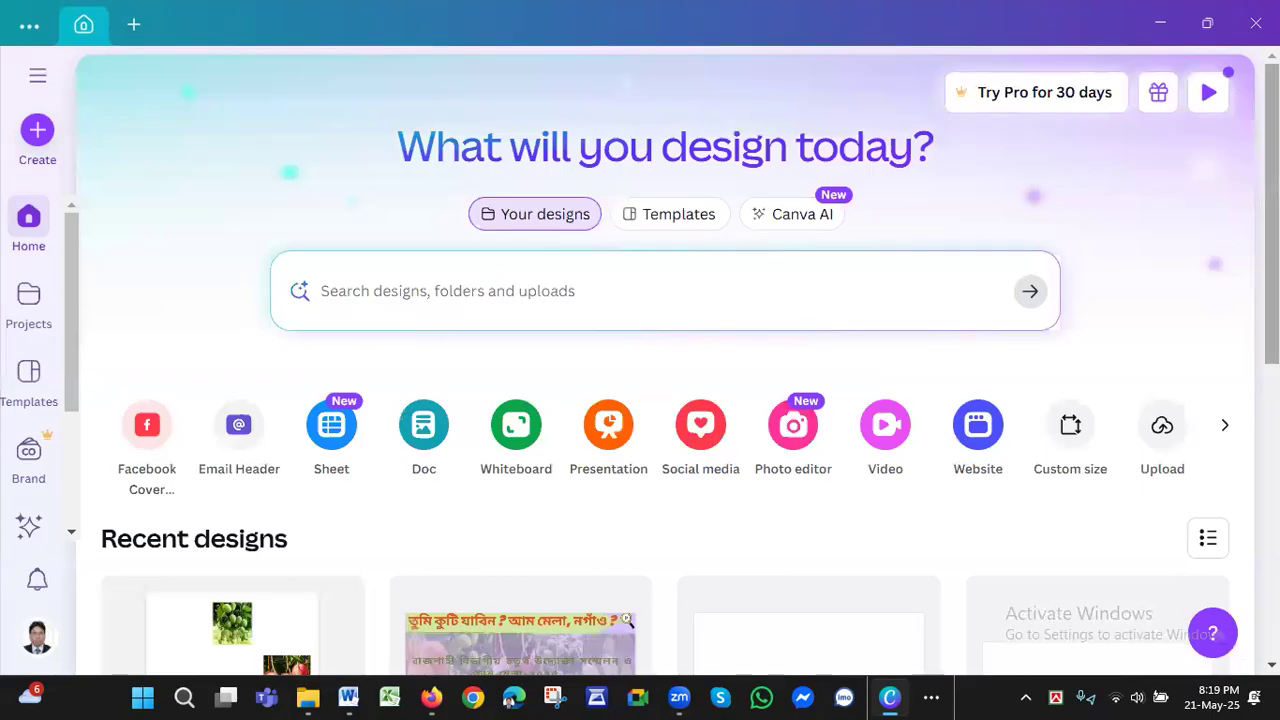
Open the recent 2048 x 1152 px design প্রশিক্ষন ও চর্চাই স্বপ্ন পূরণের সিঁড়ি and select its blank page.
{"action": "scroll", "coordinate": [235, 398], "scroll_direction": "down", "scroll_amount": 5}
{"action": "scroll", "coordinate": [903, 428], "scroll_direction": "down", "scroll_amount": 1}
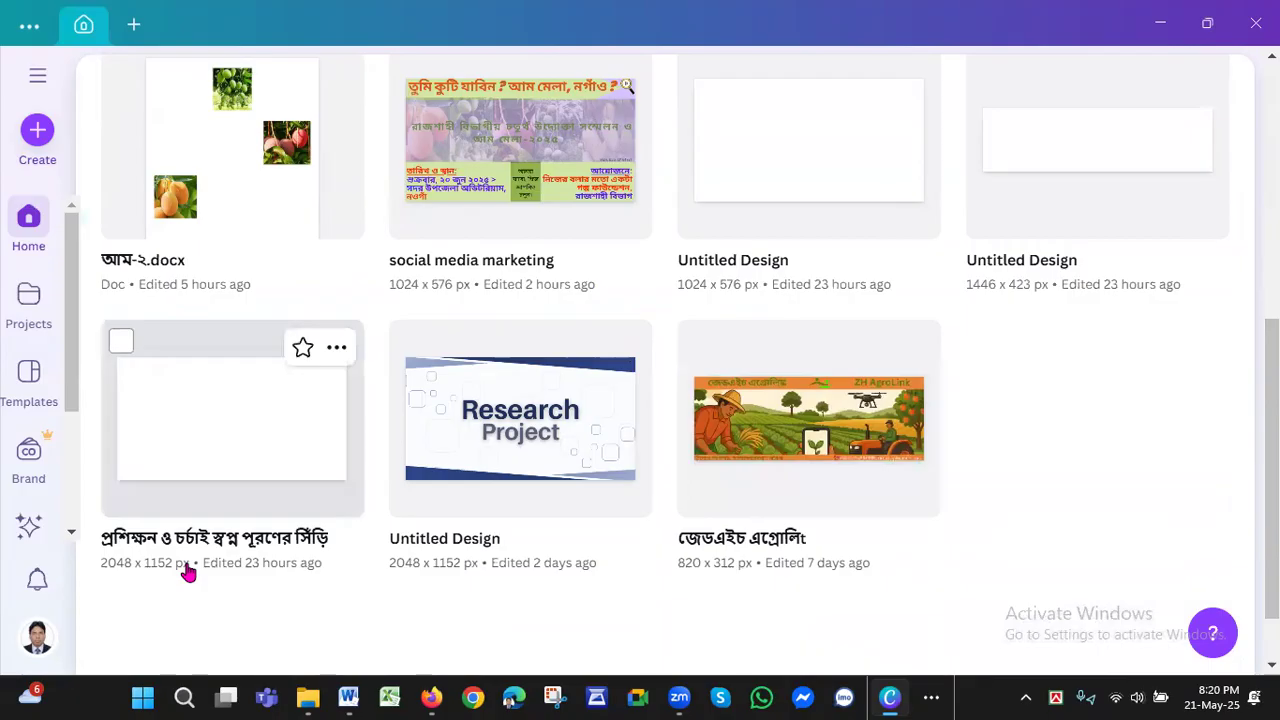
{"action": "left_click", "coordinate": [224, 428]}
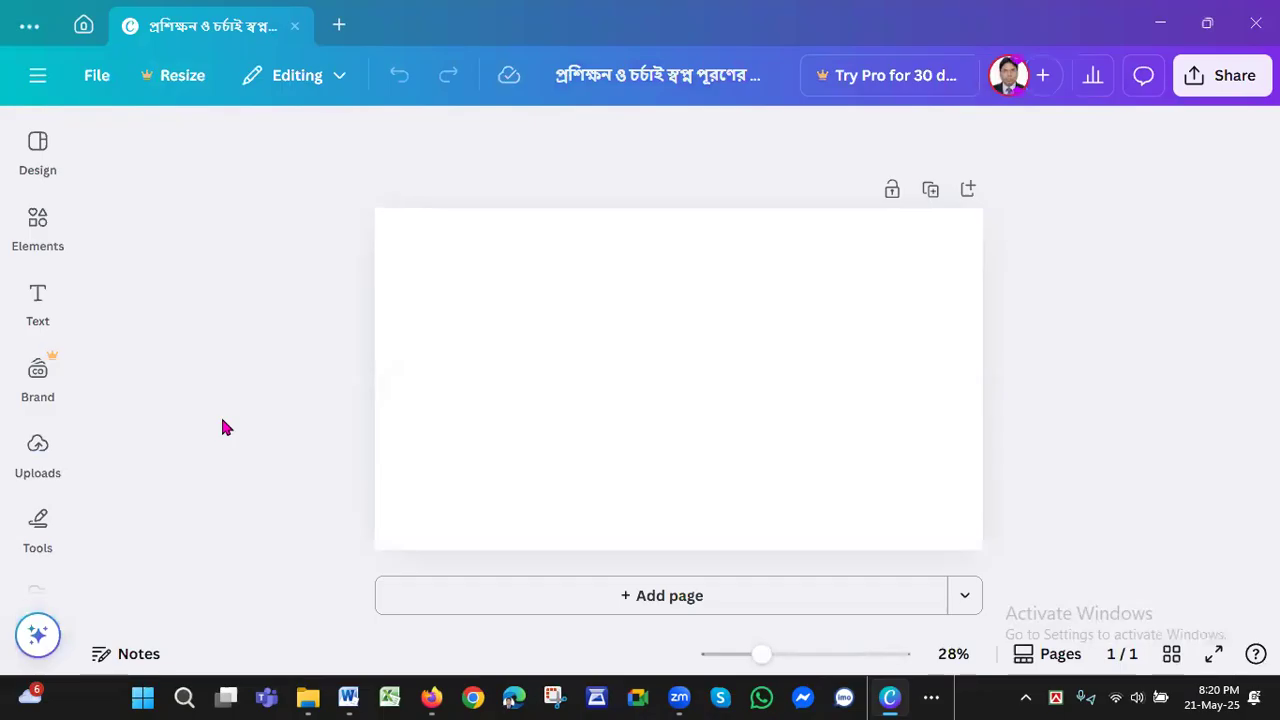
{"action": "left_click", "coordinate": [458, 476]}
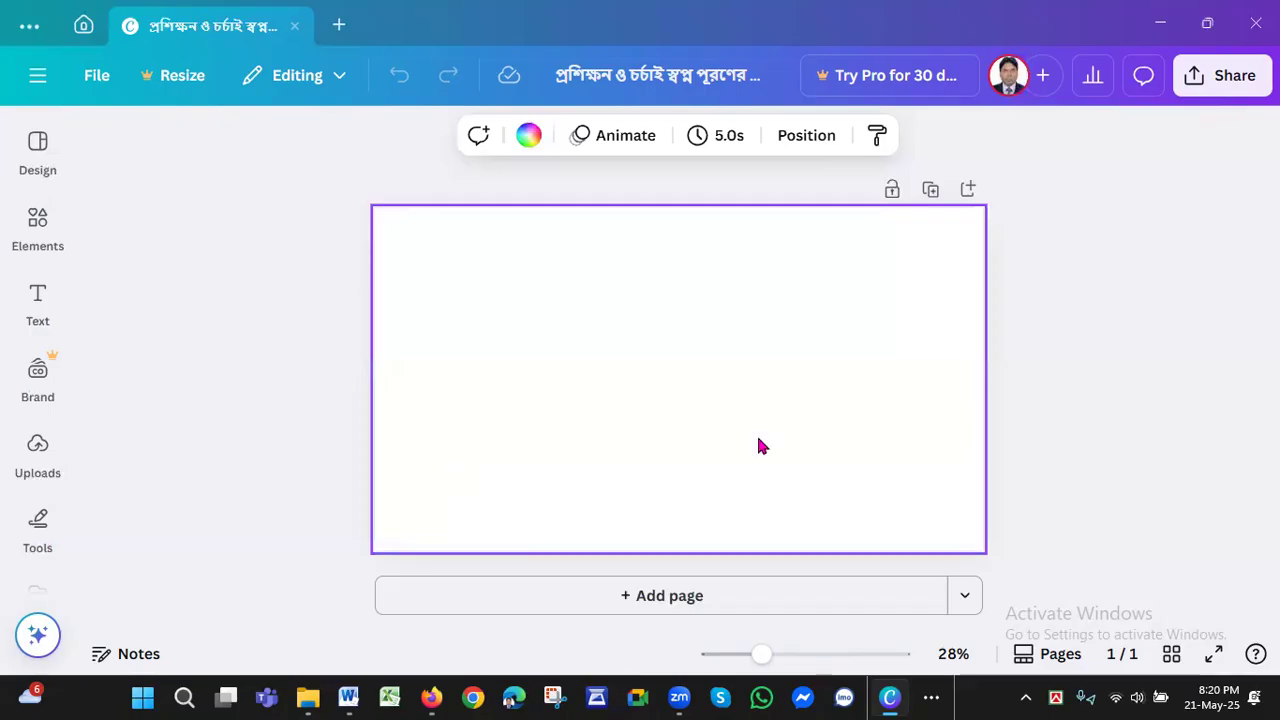
Add the uploaded wide ZH AgroLink banner image to the blank page and deselect it.
{"action": "left_click", "coordinate": [37, 447]}
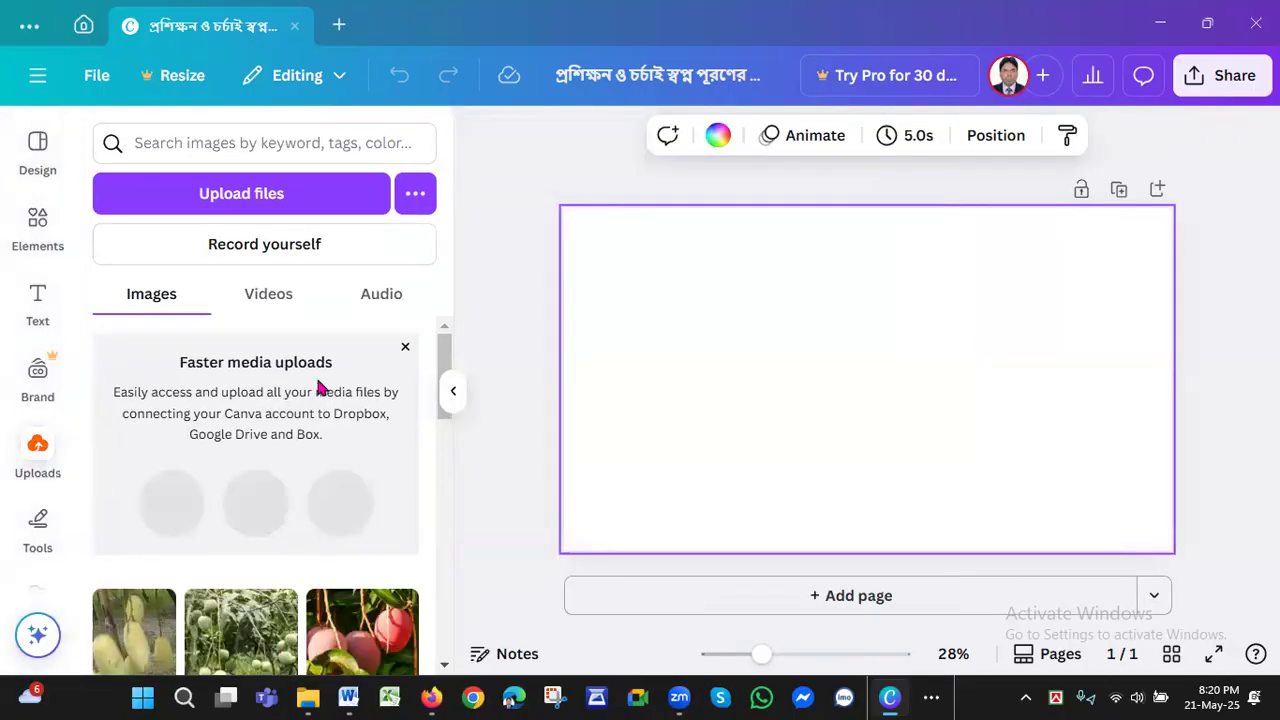
{"action": "scroll", "coordinate": [446, 428], "scroll_direction": "down", "scroll_amount": 2}
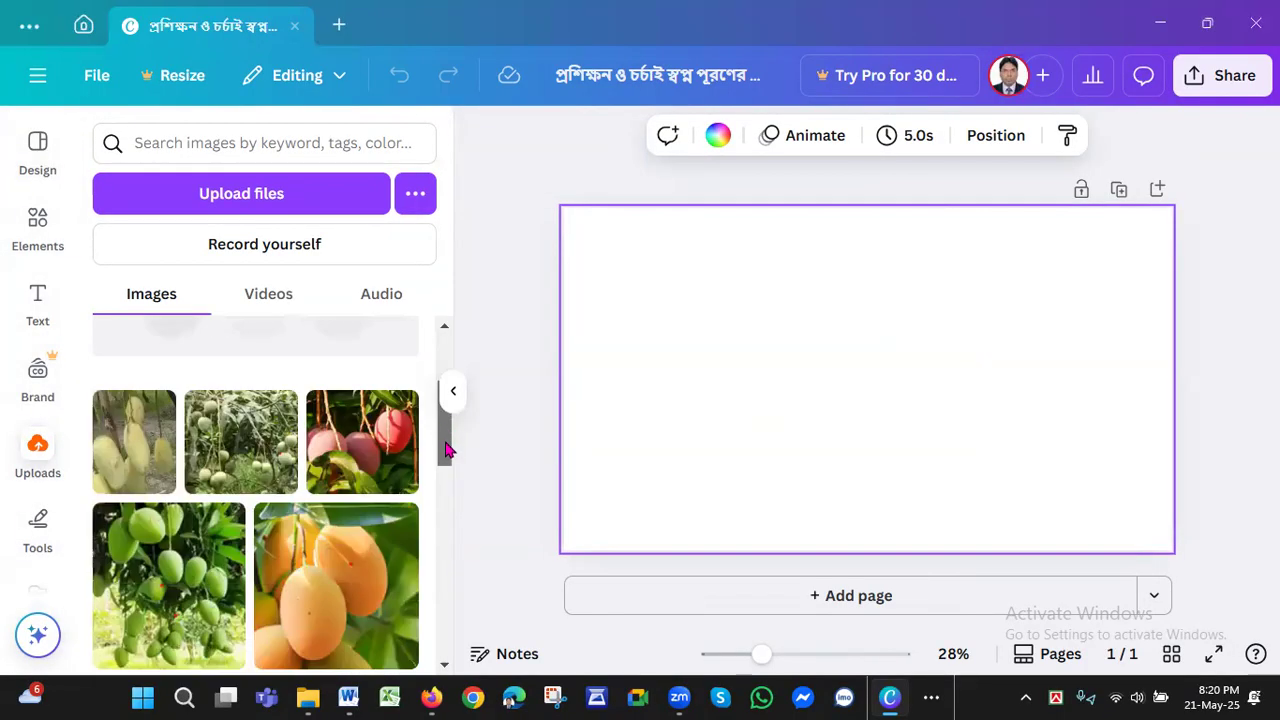
{"action": "scroll", "coordinate": [446, 450], "scroll_direction": "down", "scroll_amount": 3}
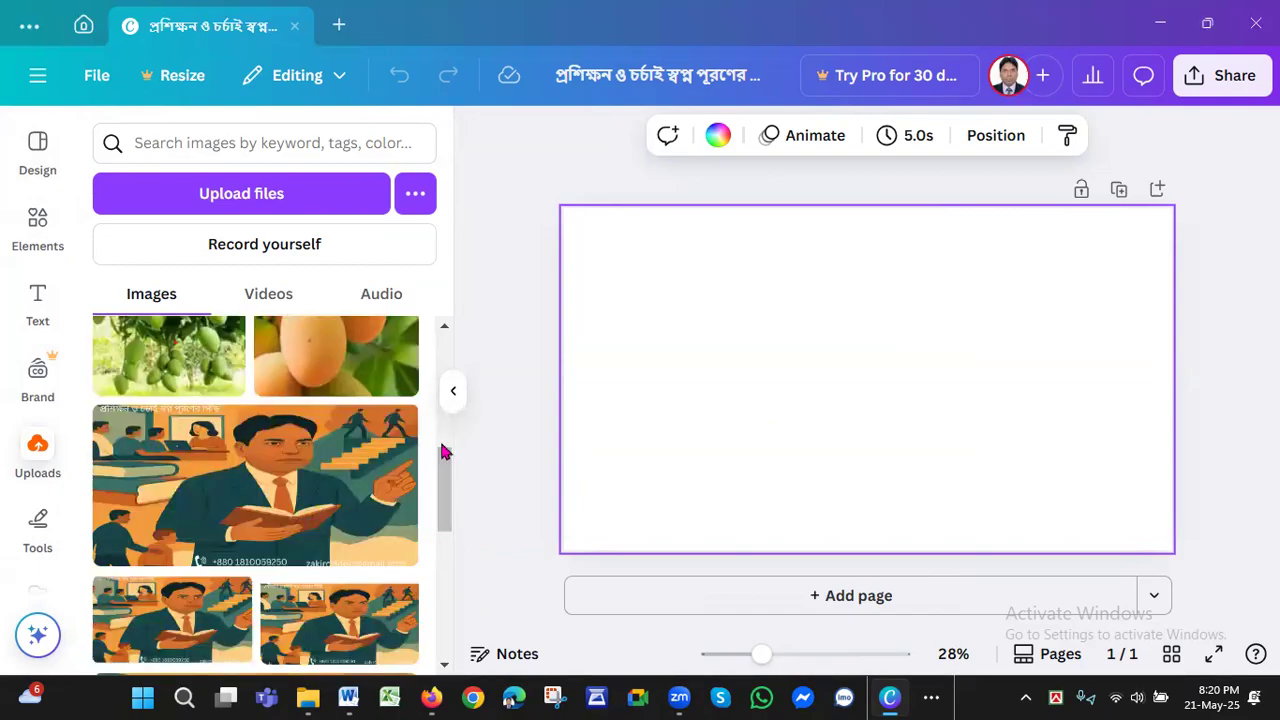
{"action": "scroll", "coordinate": [440, 502], "scroll_direction": "down", "scroll_amount": 2}
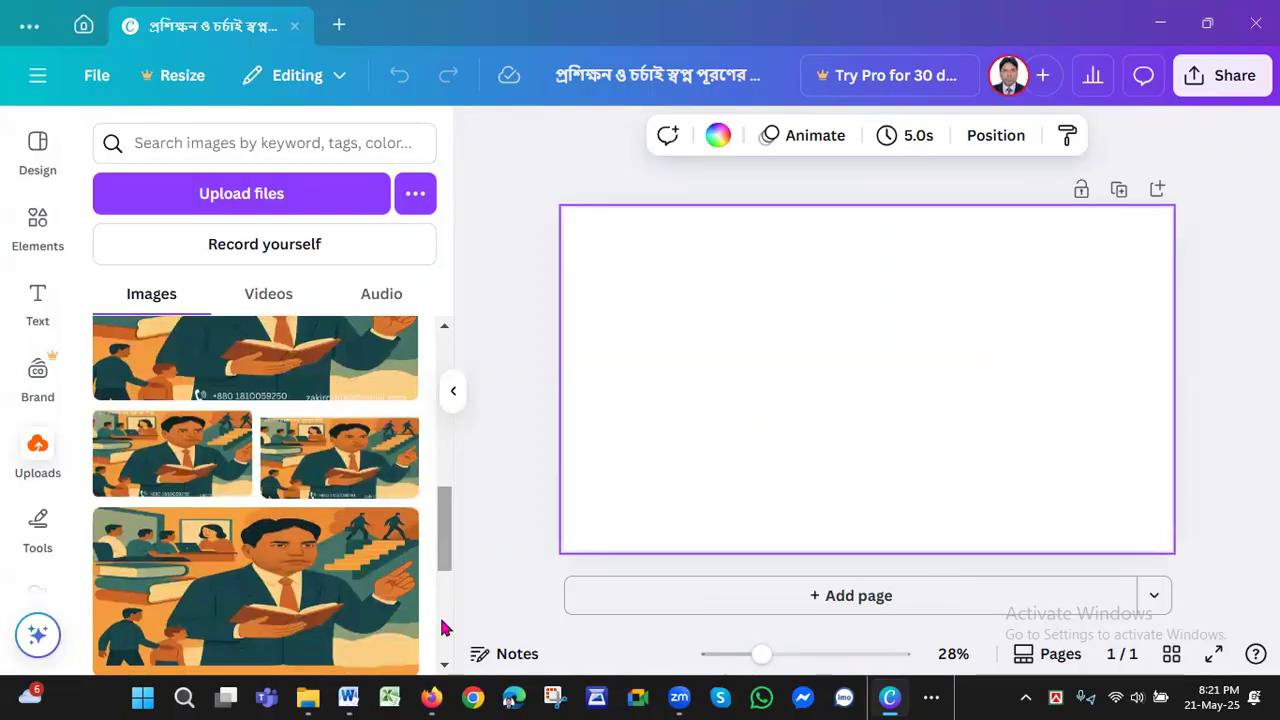
{"action": "scroll", "coordinate": [445, 628], "scroll_direction": "down", "scroll_amount": 5}
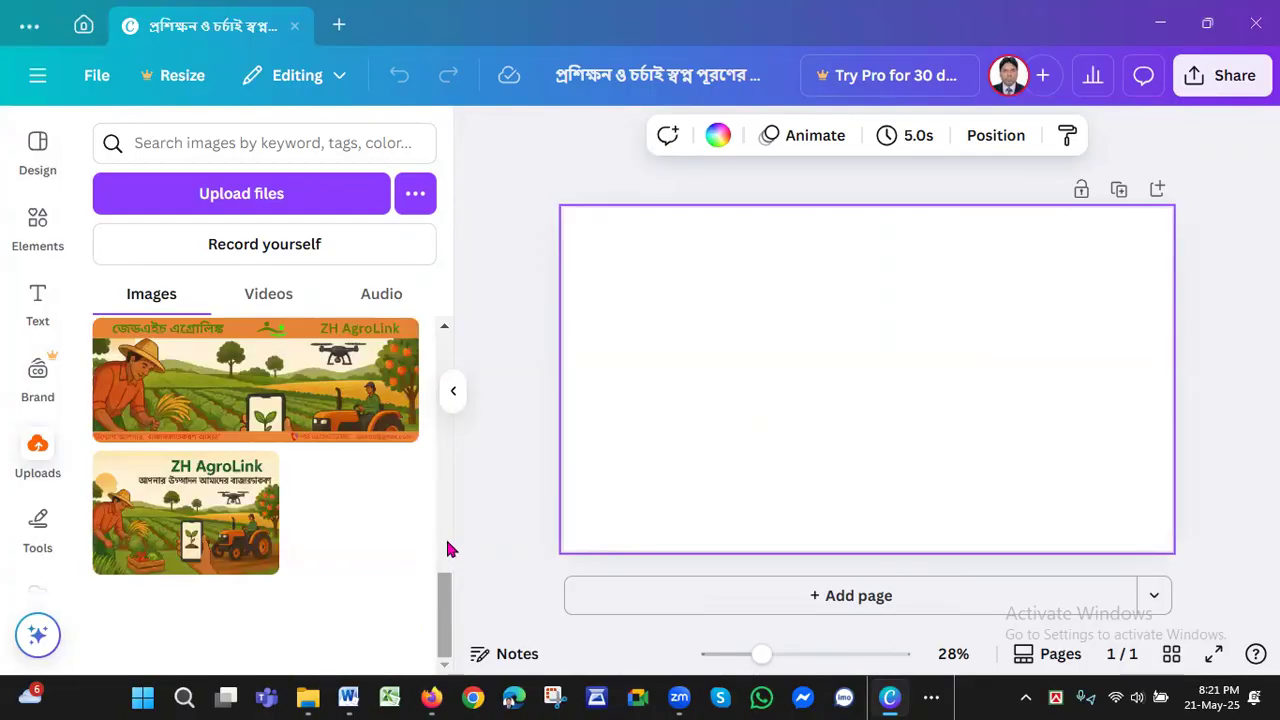
{"action": "scroll", "coordinate": [447, 560], "scroll_direction": "up", "scroll_amount": 3}
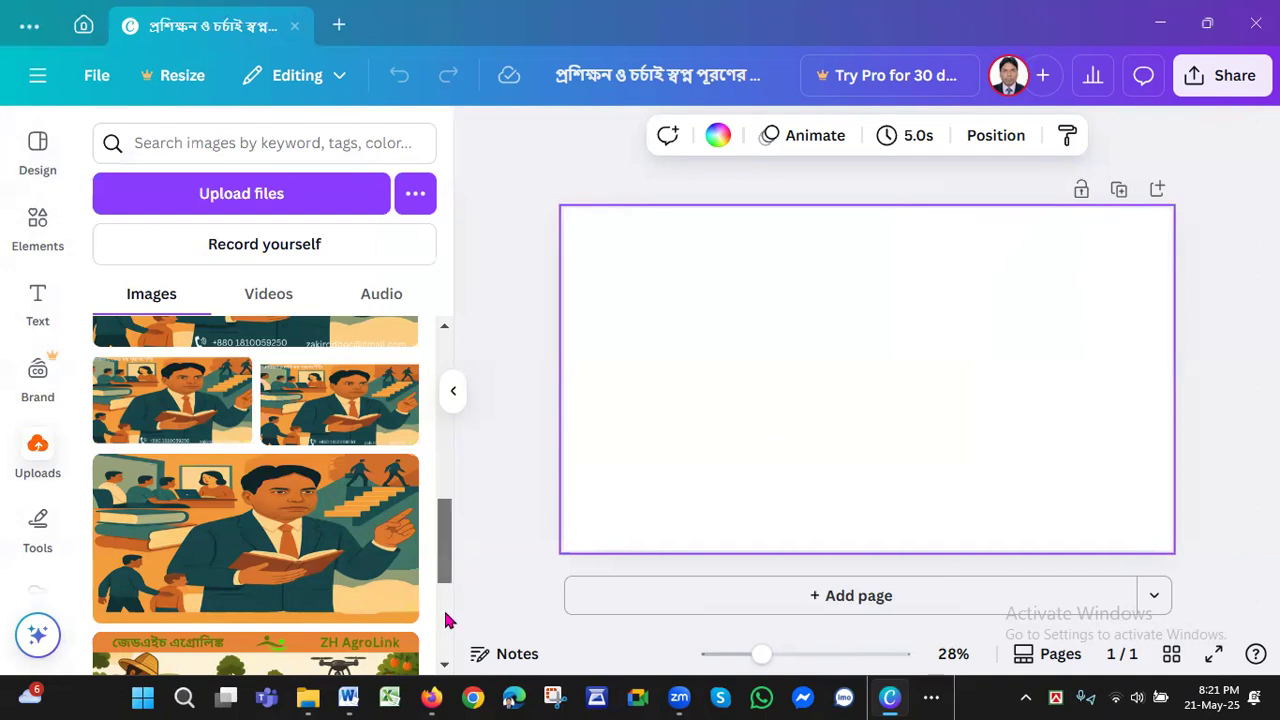
{"action": "scroll", "coordinate": [445, 650], "scroll_direction": "down", "scroll_amount": 3}
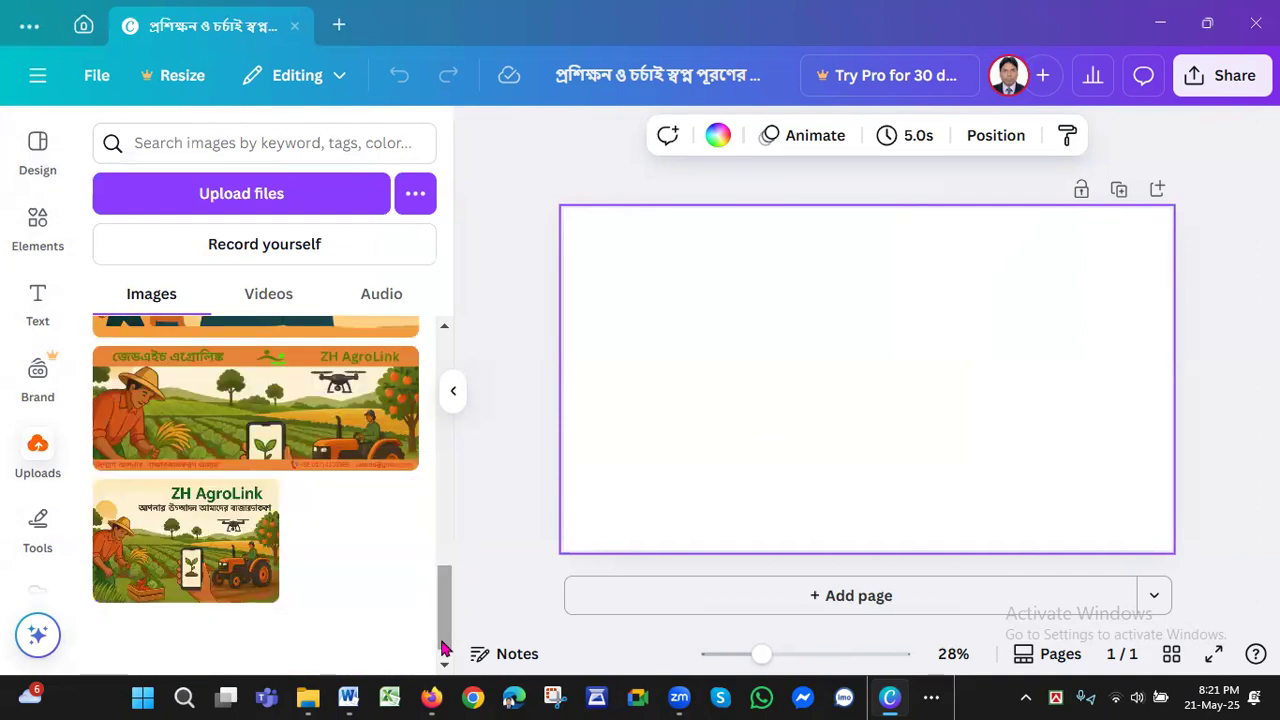
{"action": "left_click", "coordinate": [283, 425]}
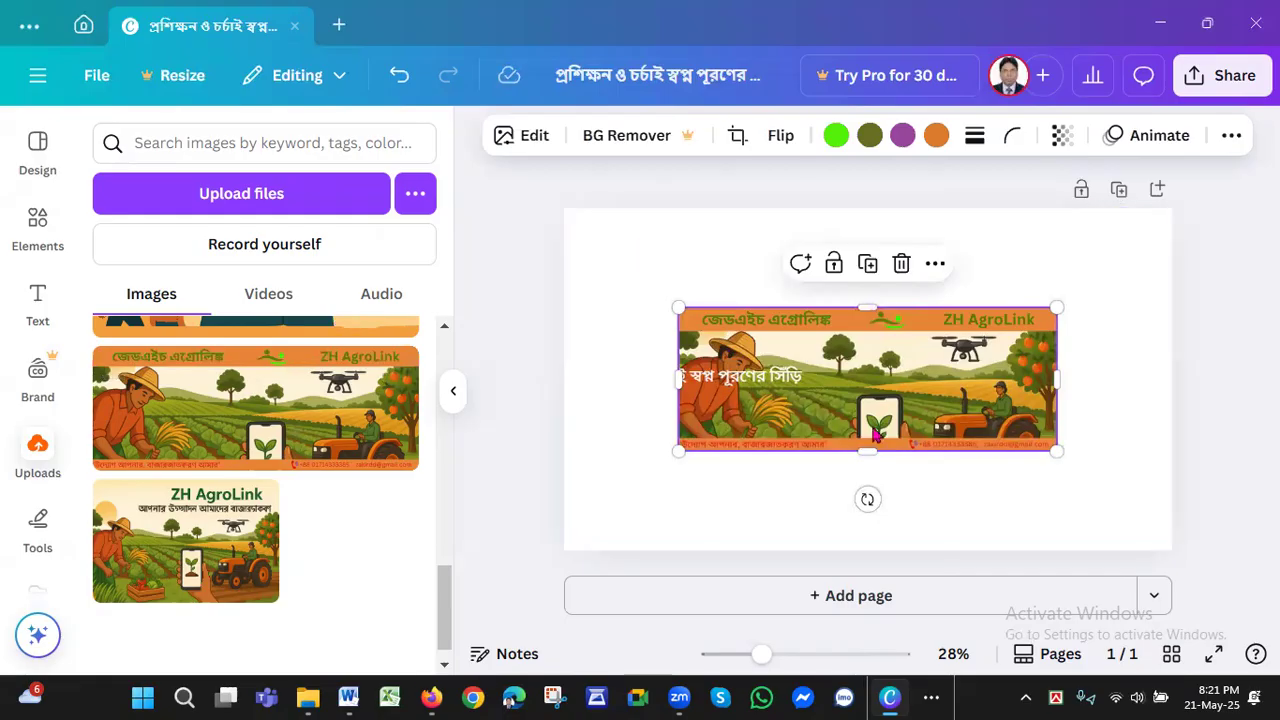
{"action": "left_click", "coordinate": [618, 517]}
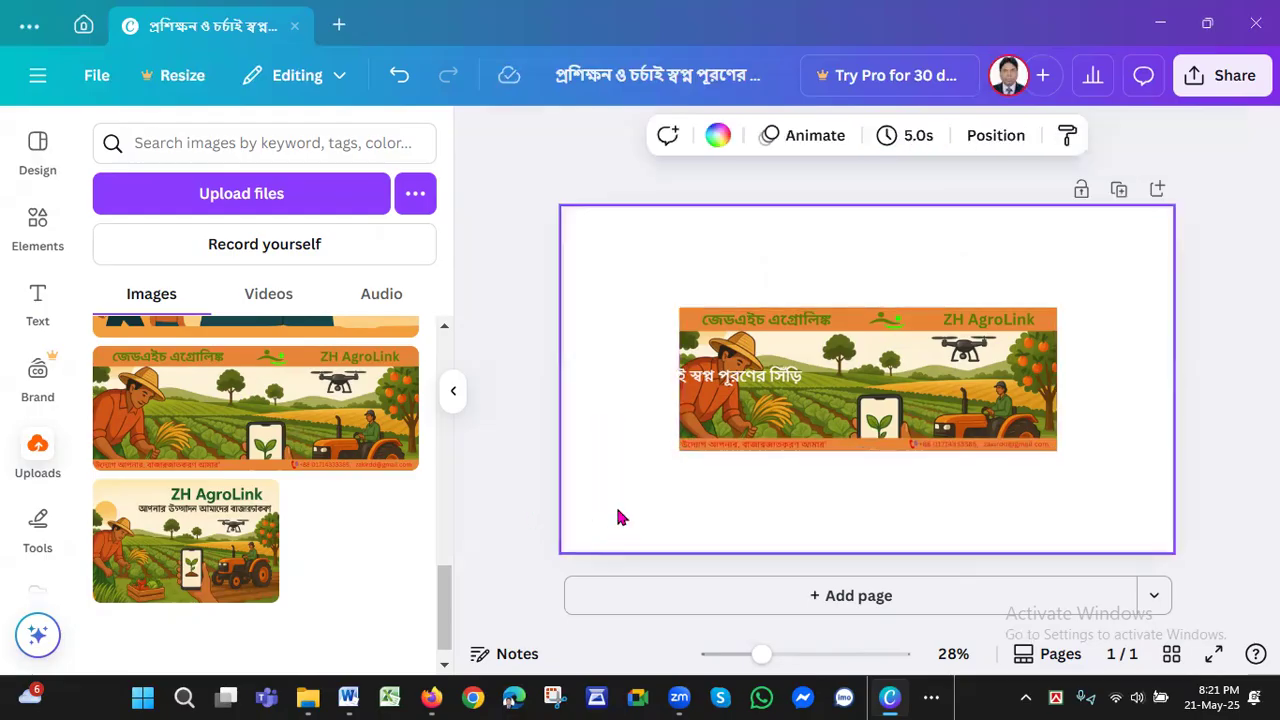
Search the design elements for "orange background".
{"action": "left_click", "coordinate": [38, 242]}
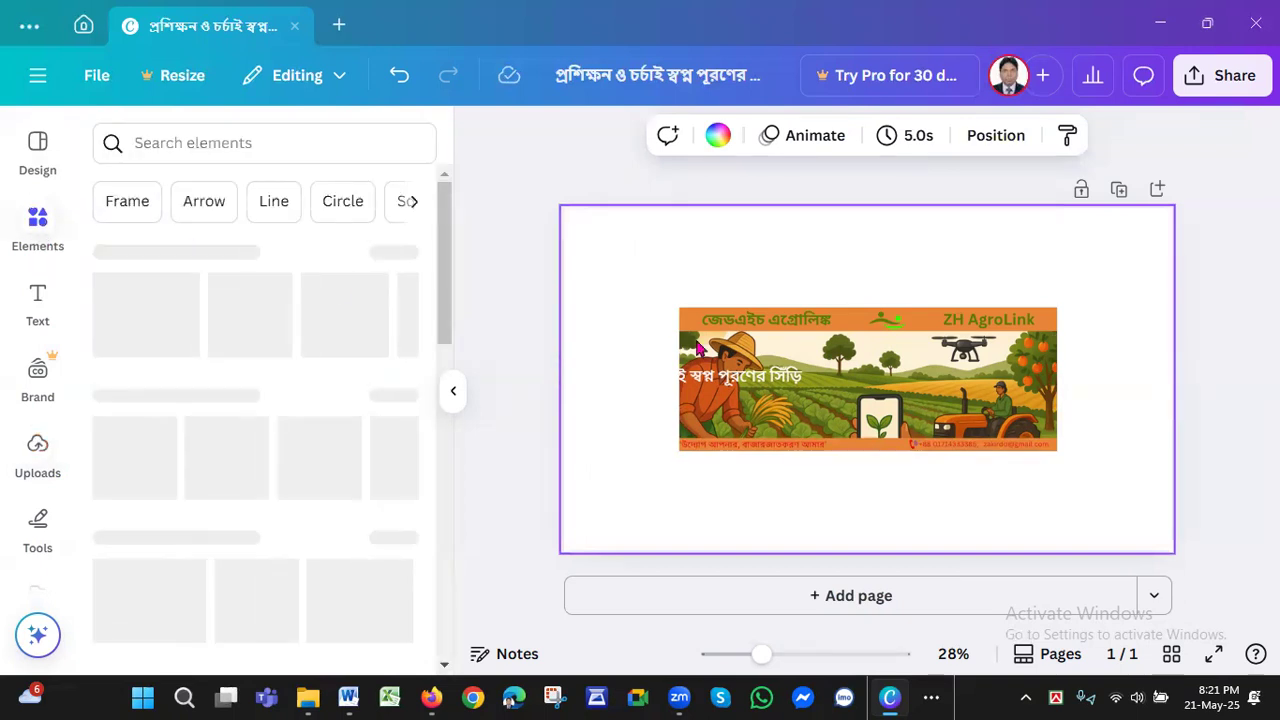
{"action": "left_click", "coordinate": [177, 140]}
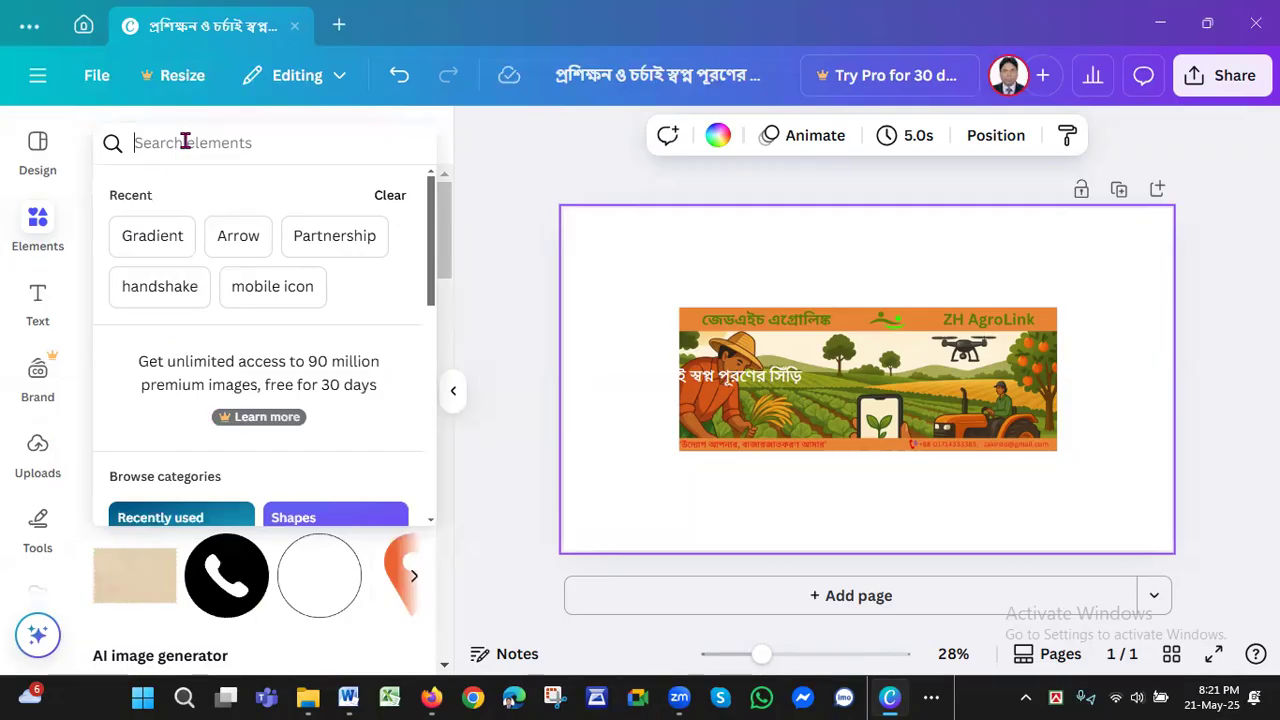
{"action": "type", "text": "orange"}
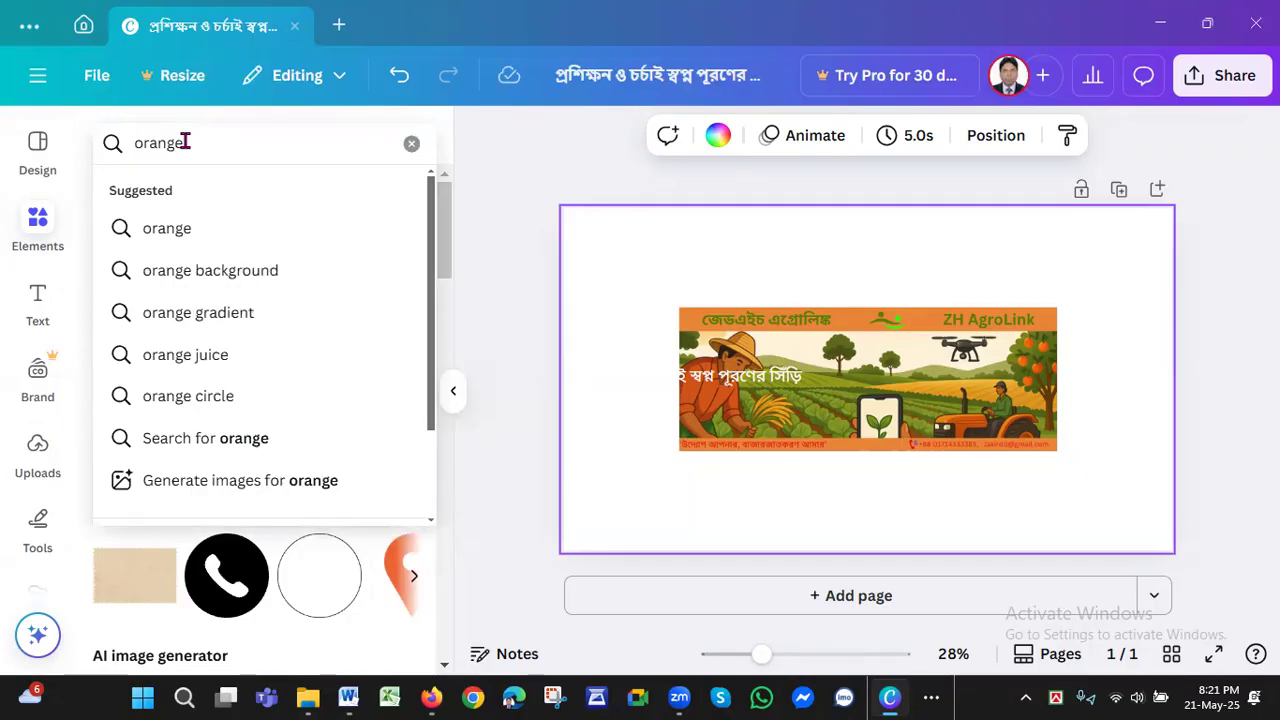
{"action": "type", "text": " backgr"}
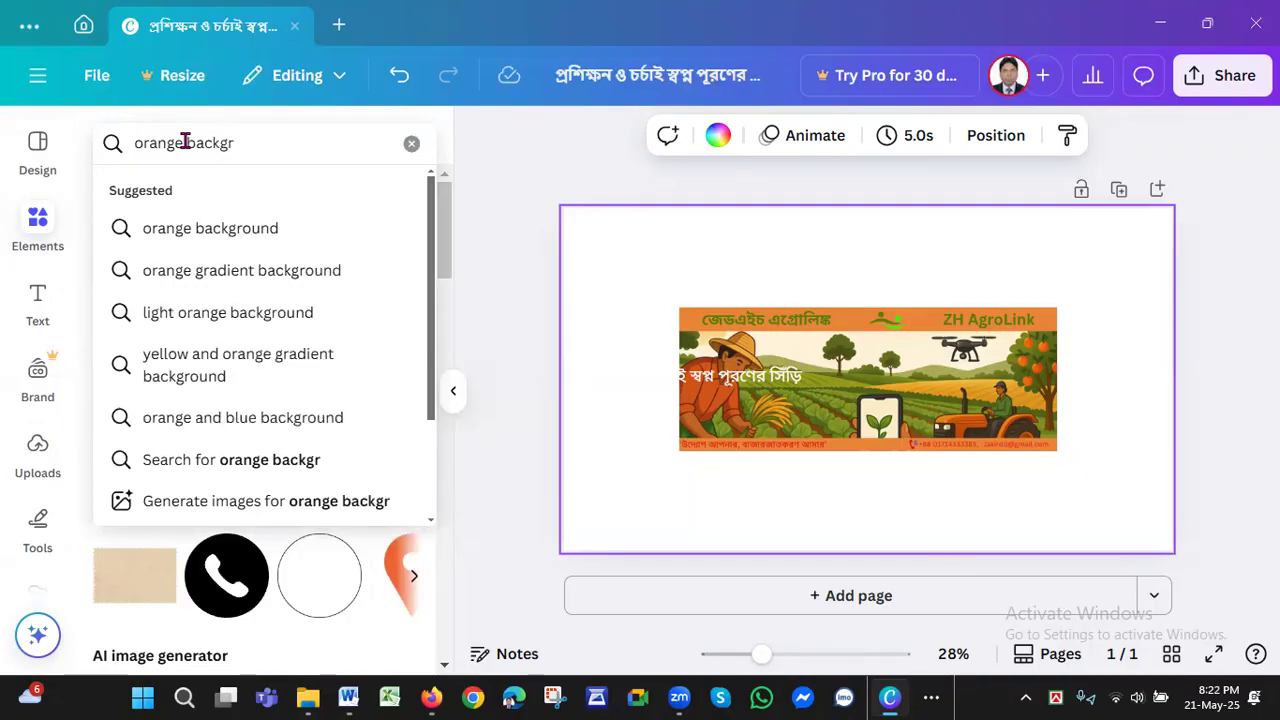
{"action": "left_click", "coordinate": [224, 230]}
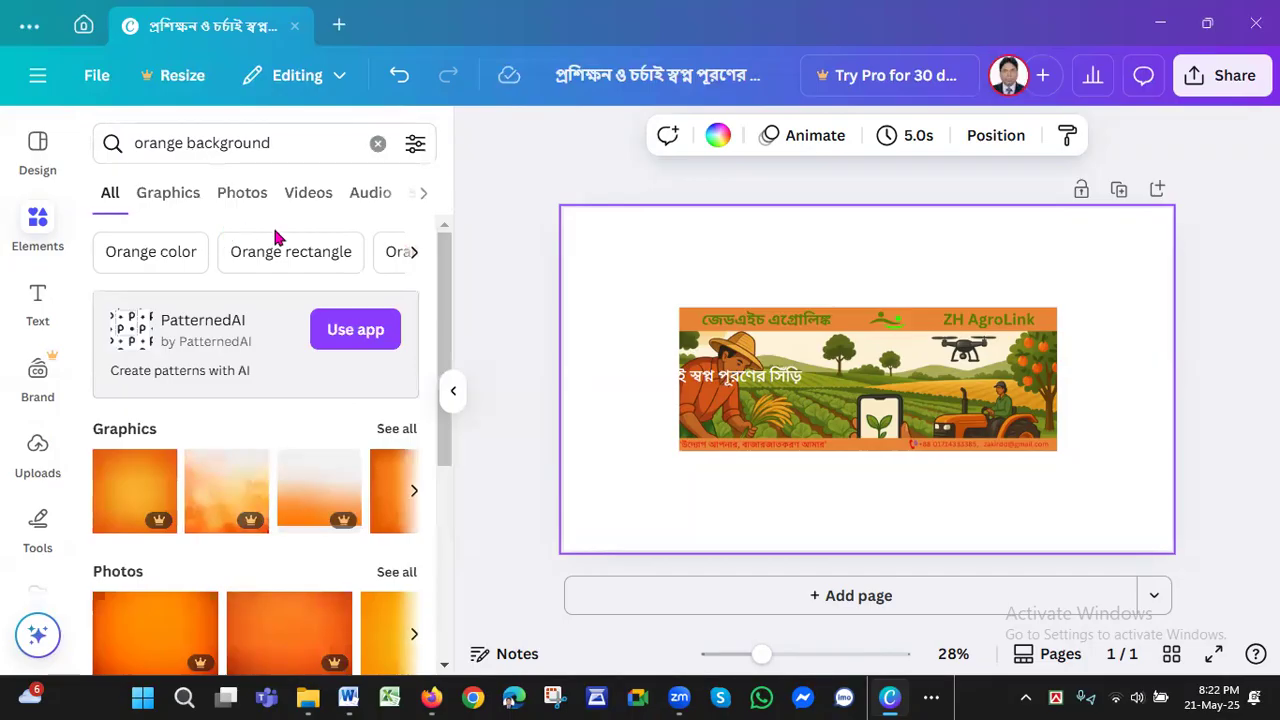
Add the yellow-to-orange gradient photo with wavy lines from the orange background photo results and set it as the page background.
{"action": "left_click_drag", "start_coordinate": [445, 333], "coordinate": [420, 486]}
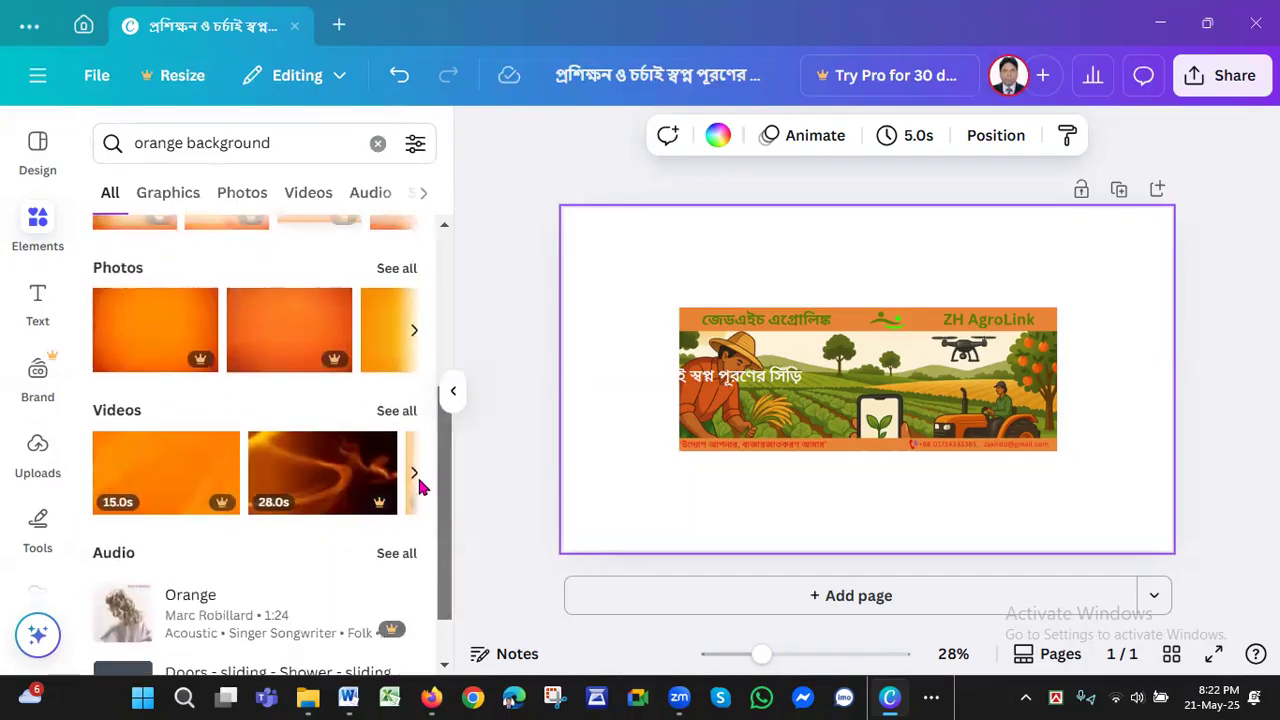
{"action": "left_click", "coordinate": [390, 269]}
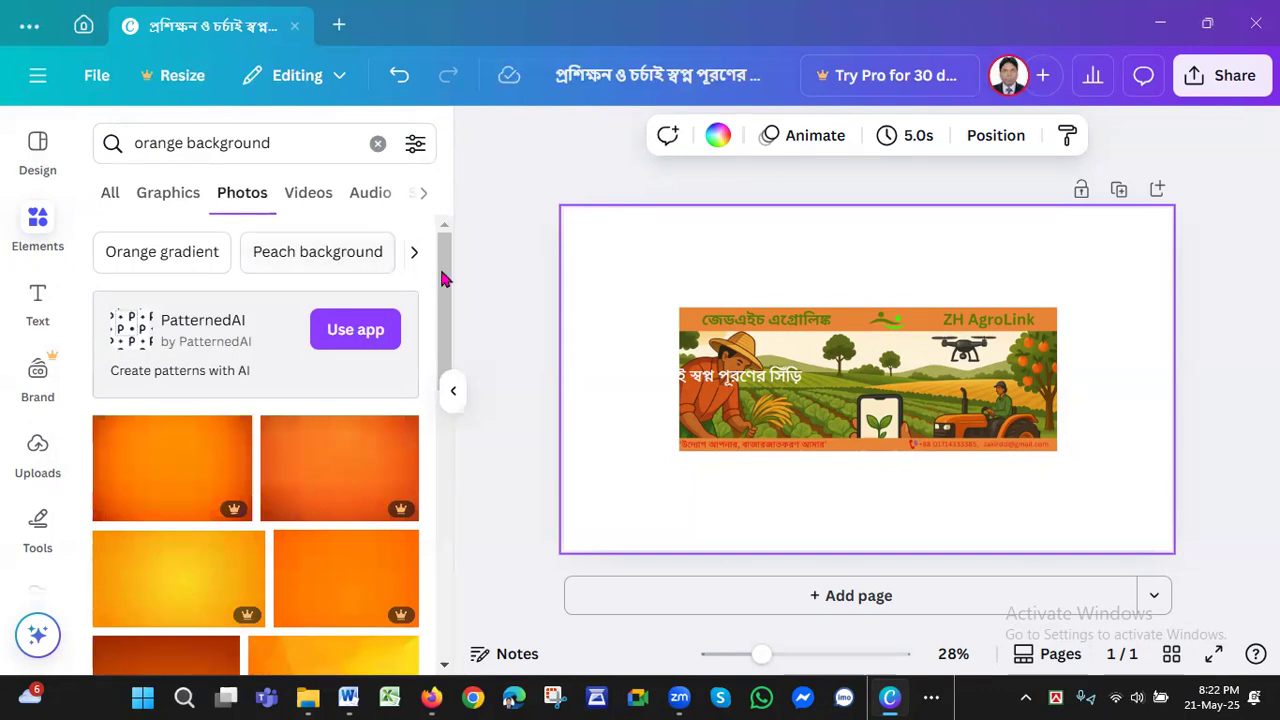
{"action": "scroll", "coordinate": [434, 377], "scroll_direction": "down", "scroll_amount": 5}
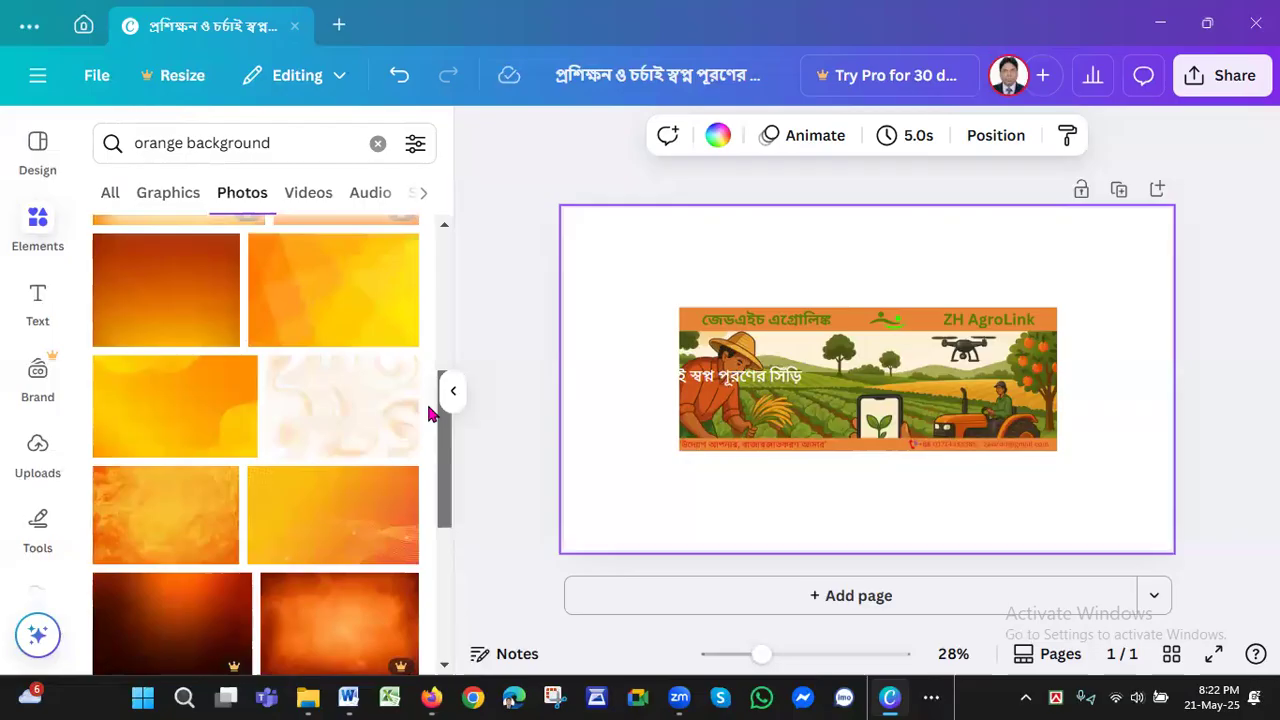
{"action": "left_click", "coordinate": [319, 541]}
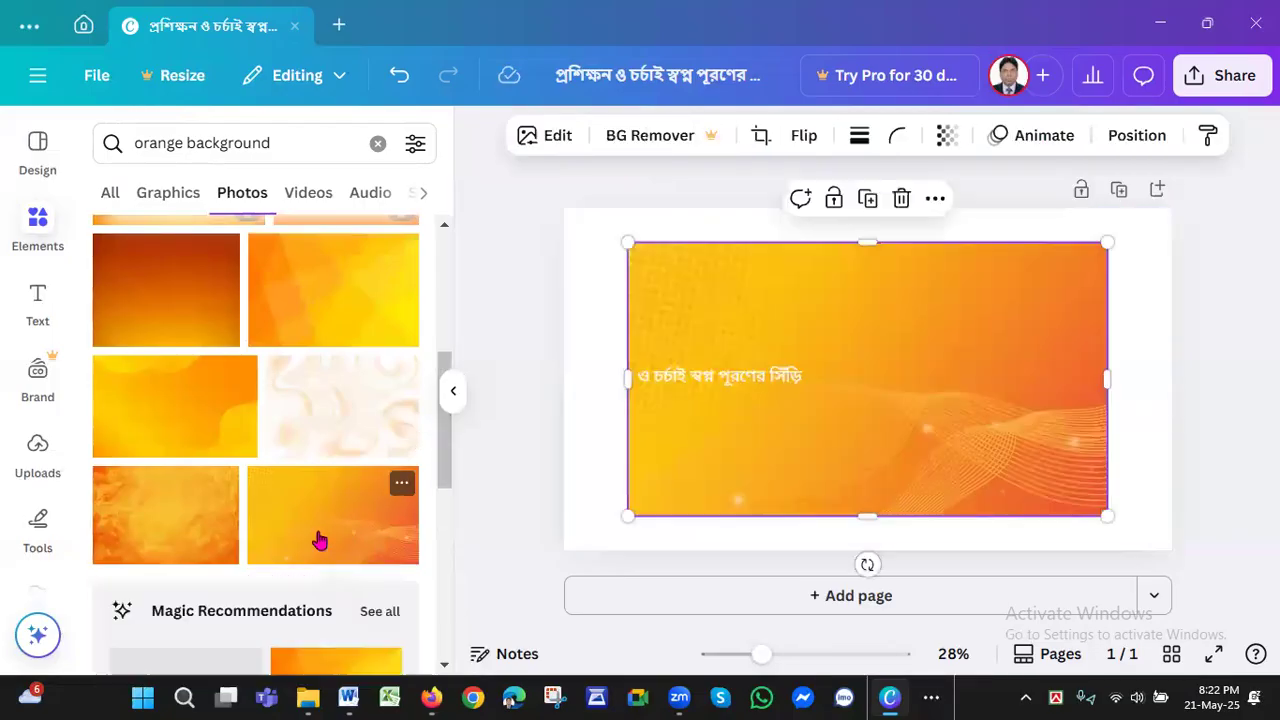
{"action": "right_click", "coordinate": [926, 341]}
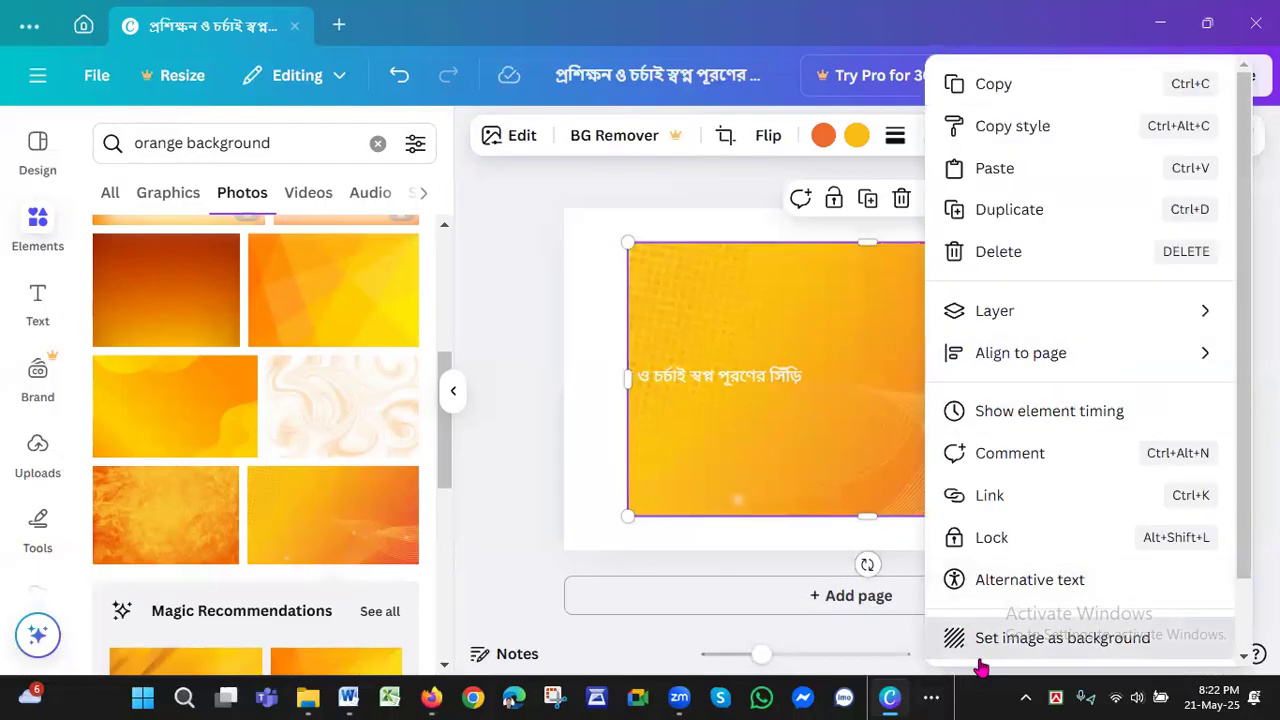
{"action": "left_click", "coordinate": [1000, 638]}
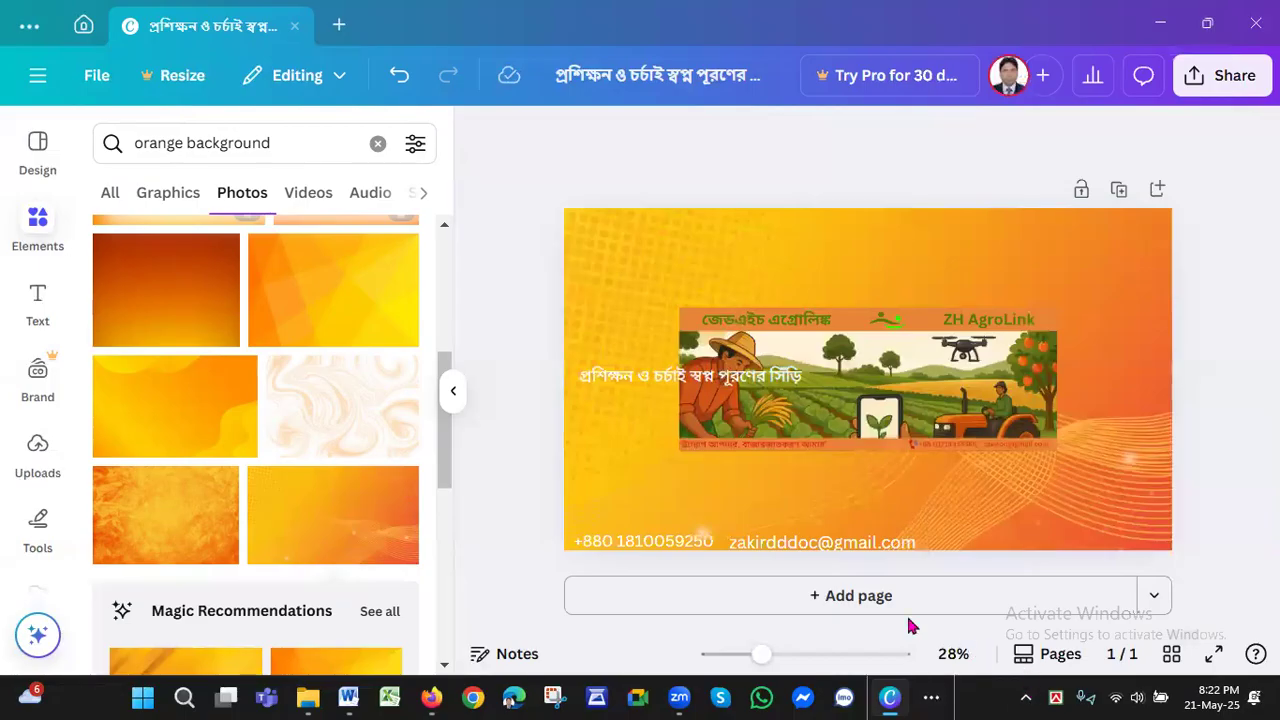
Delete the white Bengali slogan text overlapping the ZH AgroLink banner image.
{"action": "left_click", "coordinate": [632, 378]}
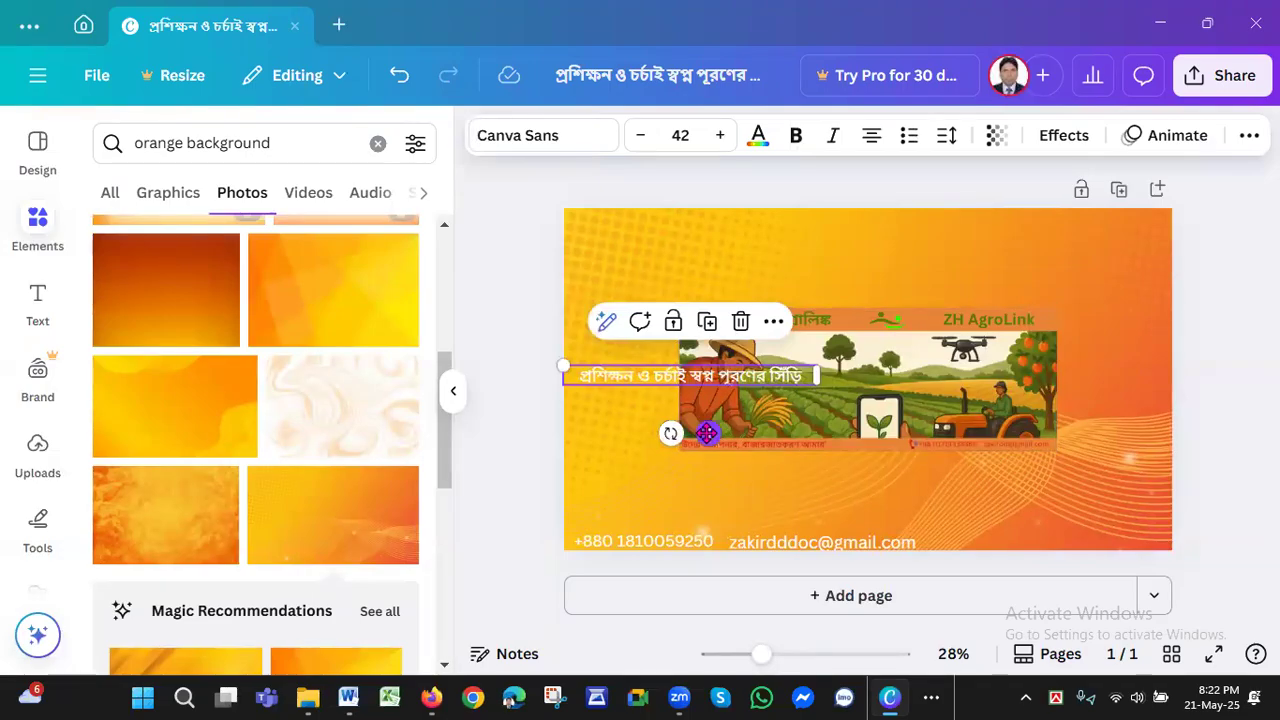
{"action": "left_click_drag", "start_coordinate": [706, 432], "coordinate": [886, 343]}
{"action": "key", "text": "Delete"}
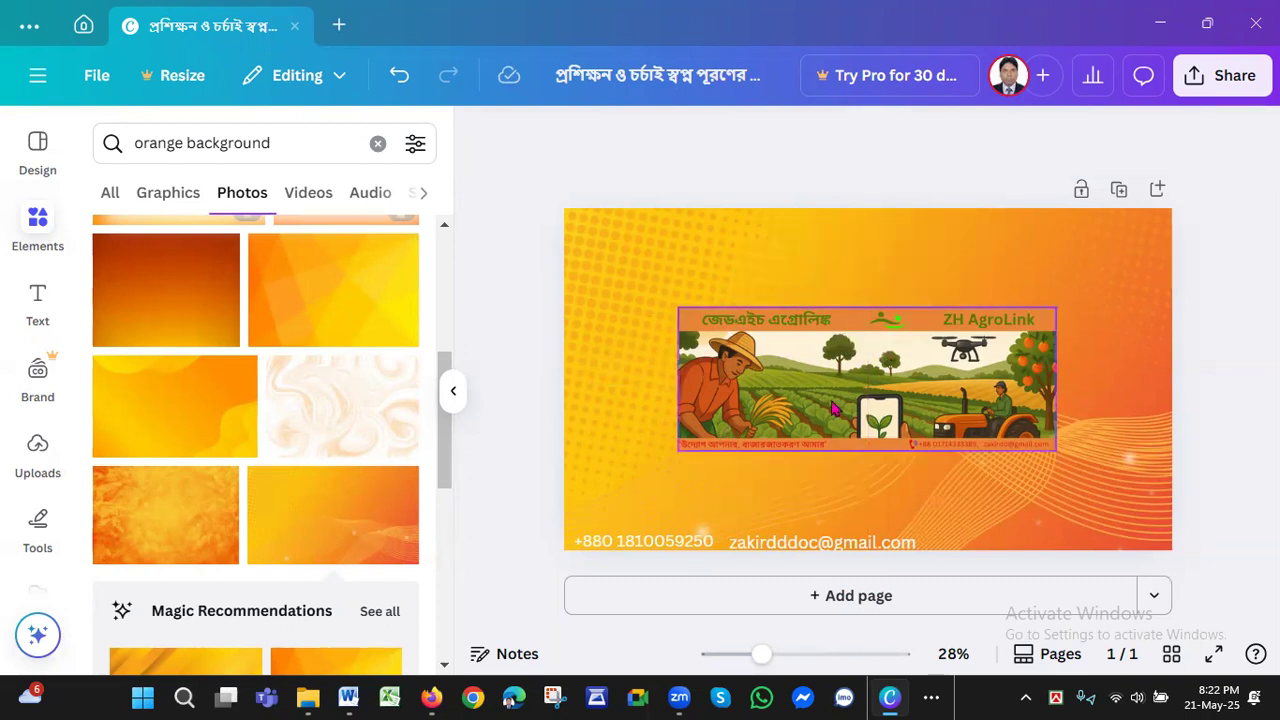
Remove the phone number and e-mail texts along the lower edge of the page and deselect.
{"action": "left_click", "coordinate": [642, 540]}
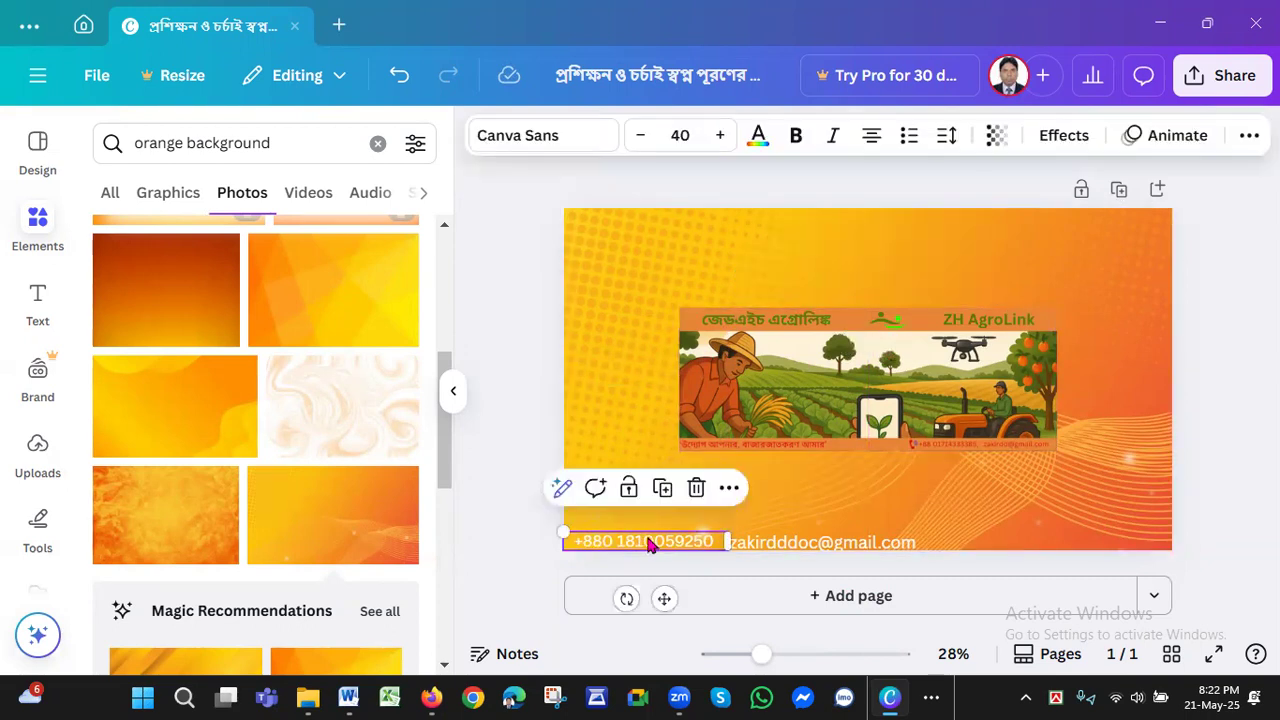
{"action": "left_click", "coordinate": [649, 540]}
{"action": "key", "text": "BackSpace"}
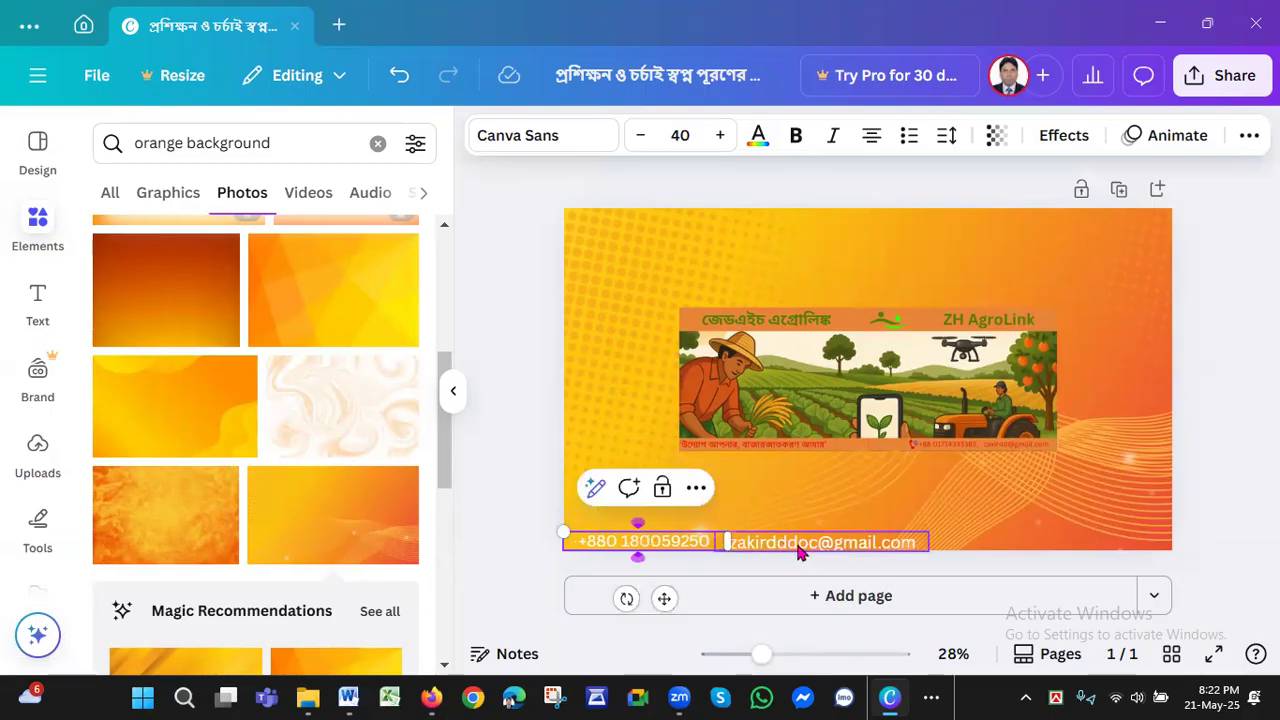
{"action": "left_click", "coordinate": [800, 545]}
{"action": "key", "text": "Delete"}
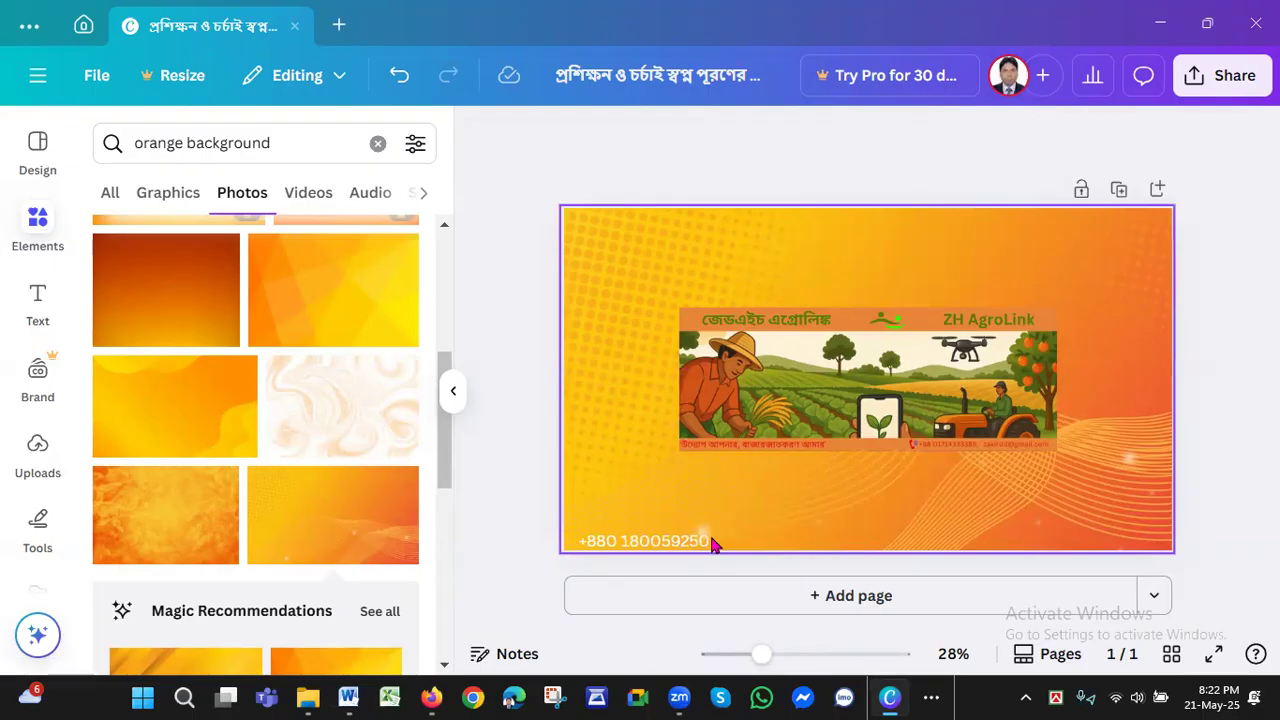
{"action": "left_click", "coordinate": [682, 542]}
{"action": "left_click", "coordinate": [680, 540]}
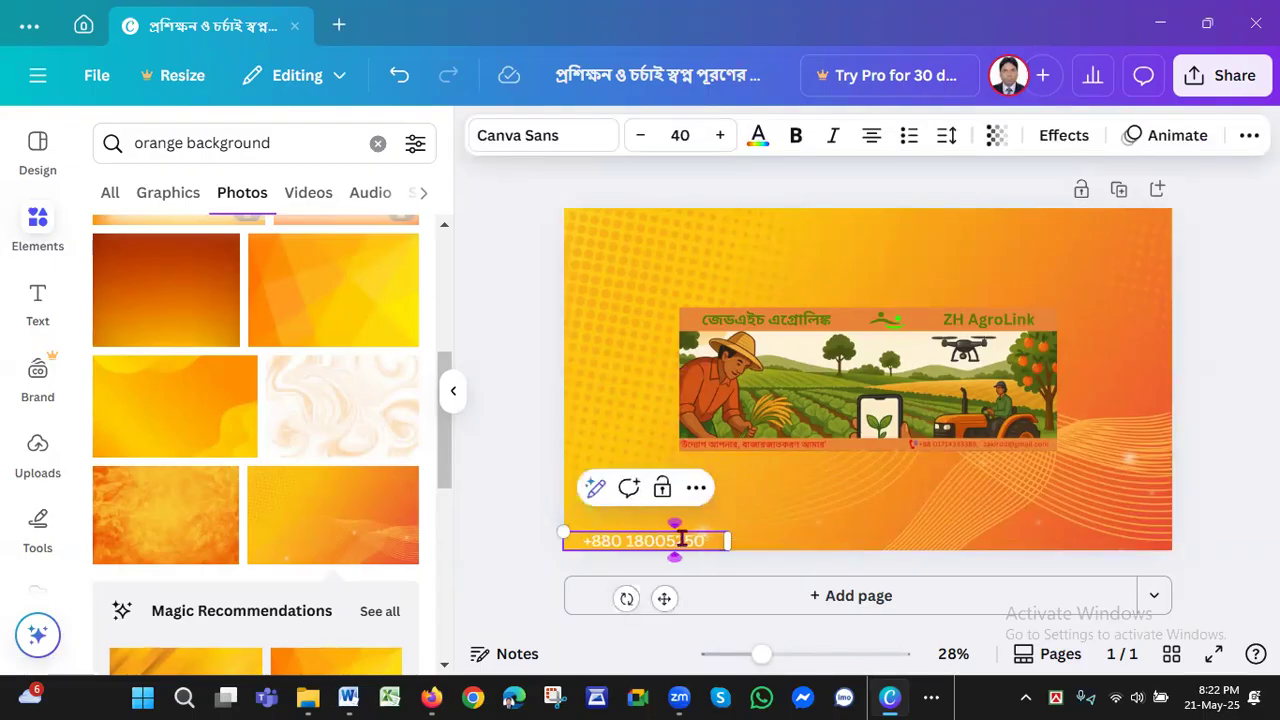
{"action": "key", "text": "BackSpace"}
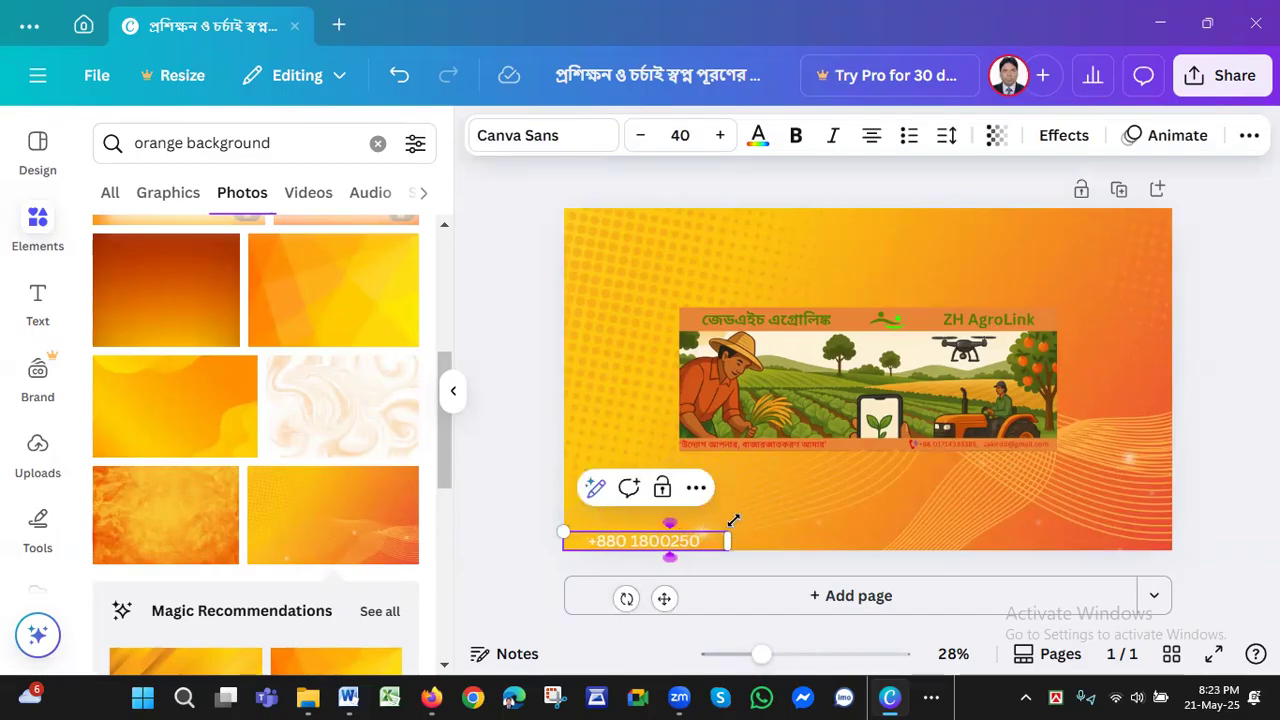
{"action": "key", "text": "BackSpace"}
{"action": "key", "text": "BackSpace"}
{"action": "key", "text": "BackSpace"}
{"action": "key", "text": "BackSpace"}
{"action": "key", "text": "BackSpace"}
{"action": "key", "text": "BackSpace"}
{"action": "key", "text": "BackSpace"}
{"action": "key", "text": "BackSpace"}
{"action": "key", "text": "BackSpace"}
{"action": "key", "text": "BackSpace"}
{"action": "key", "text": "BackSpace"}
{"action": "key", "text": "BackSpace"}
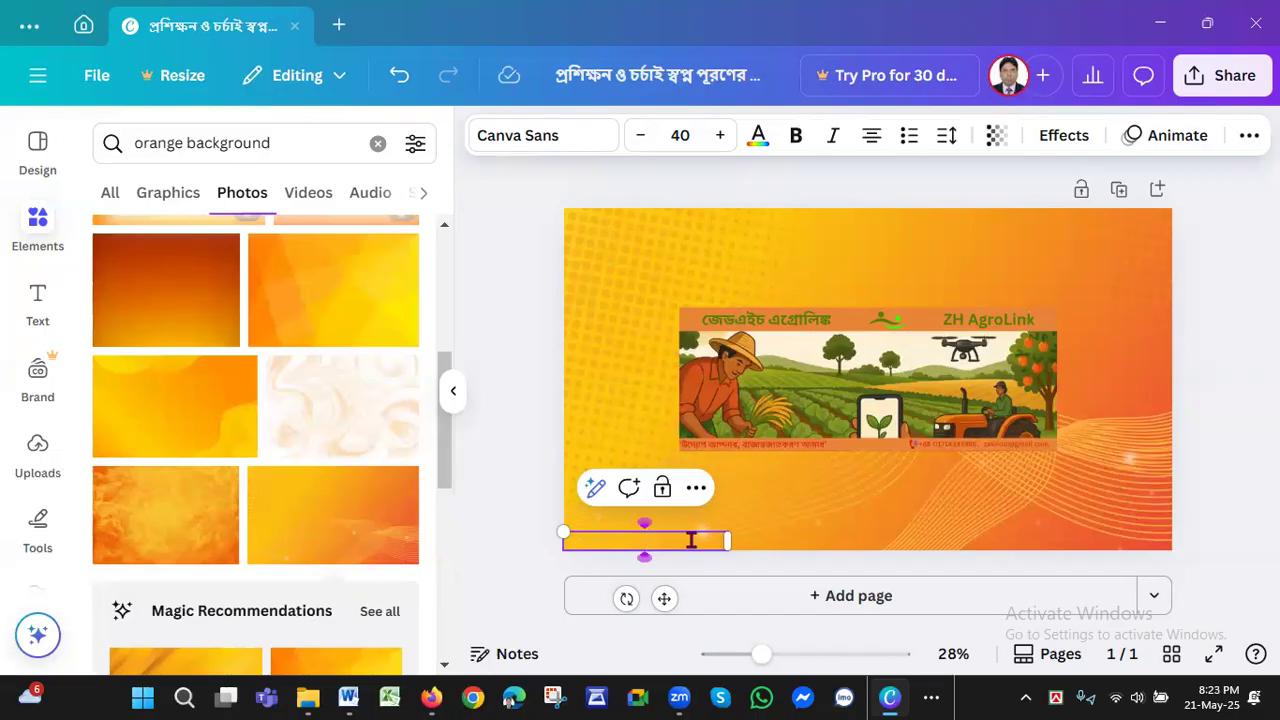
{"action": "left_click", "coordinate": [511, 504]}
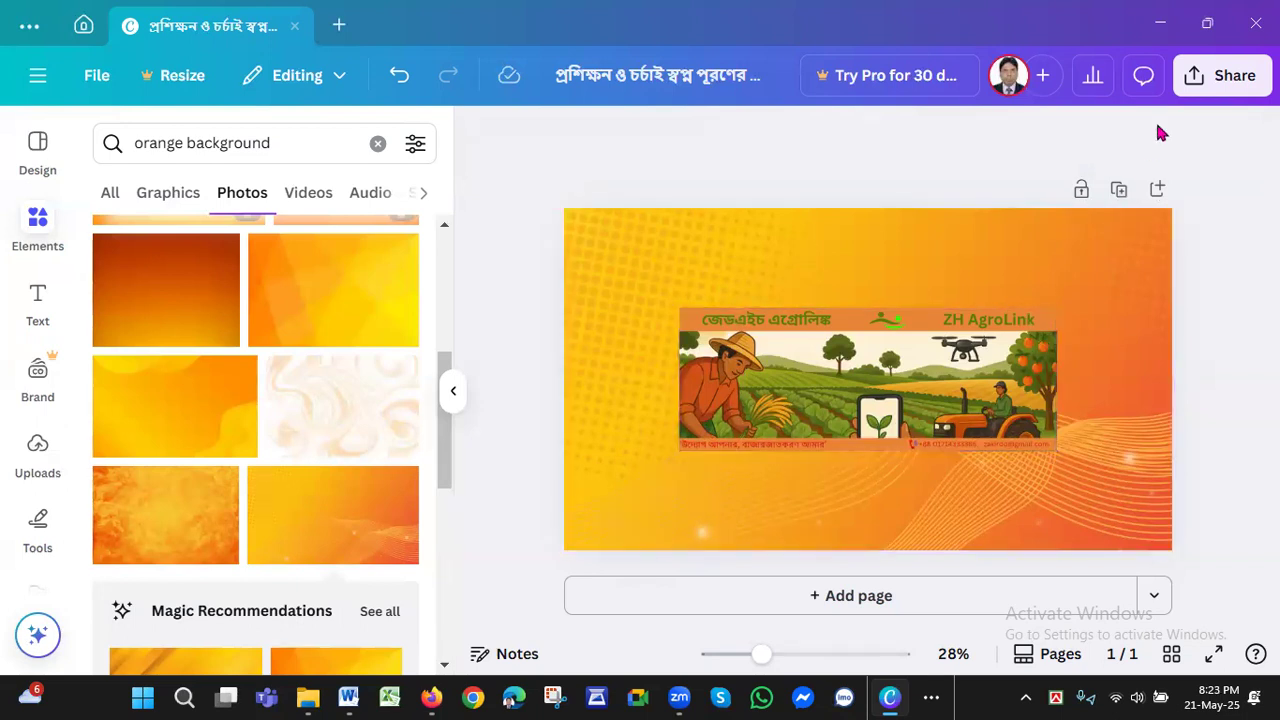
Download the design as a JPG and save it in the Downloads folder under the suggested file name.
{"action": "left_click", "coordinate": [1236, 80]}
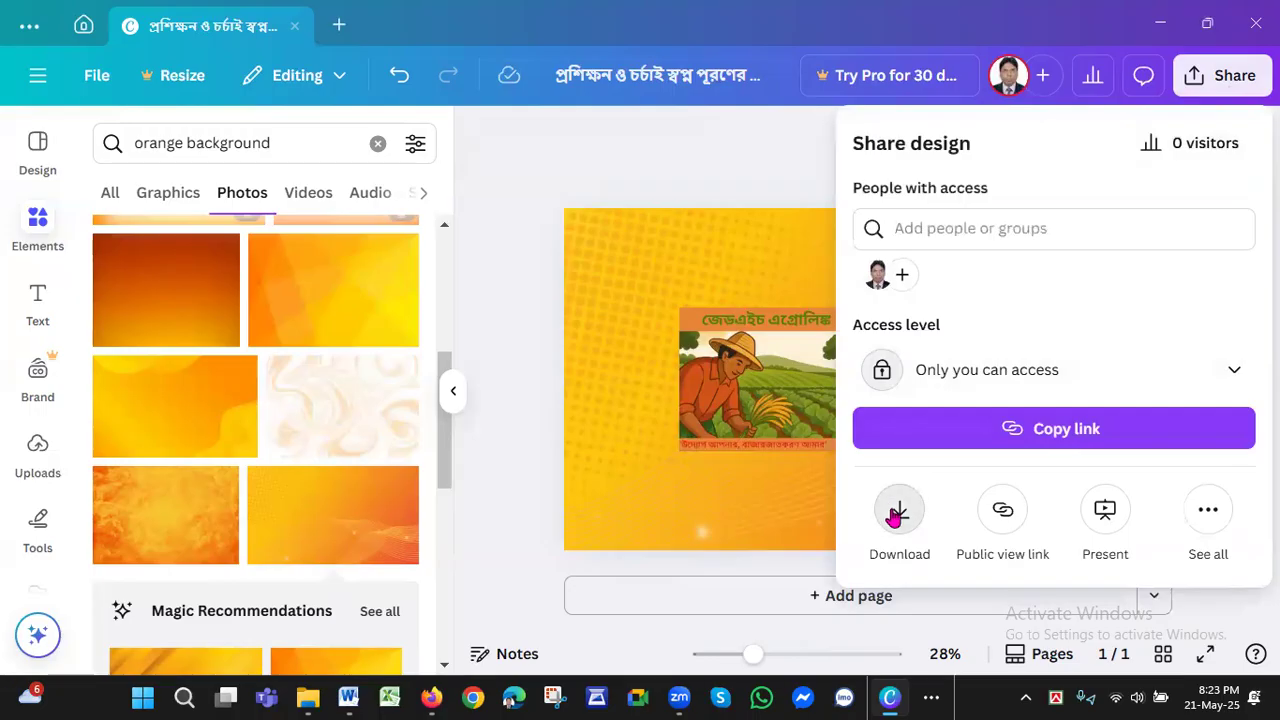
{"action": "left_click", "coordinate": [897, 512]}
{"action": "left_click", "coordinate": [1107, 222]}
{"action": "left_click", "coordinate": [938, 288]}
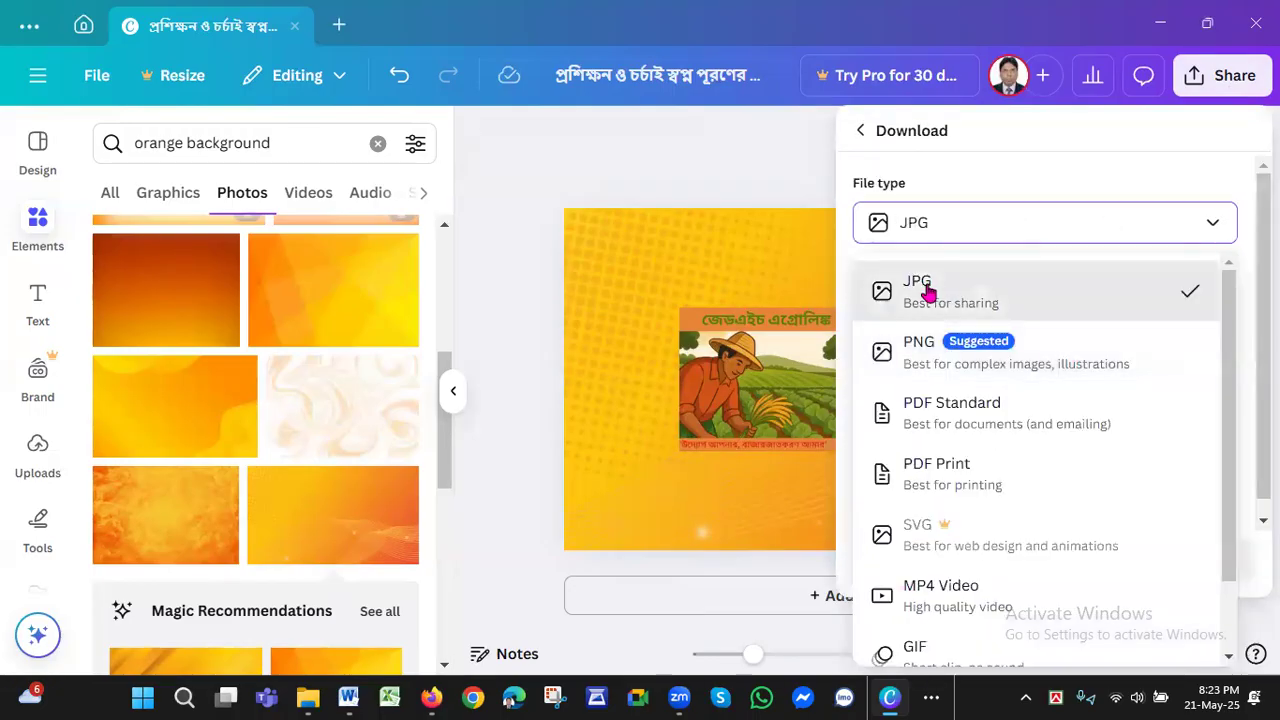
{"action": "left_click", "coordinate": [1052, 563]}
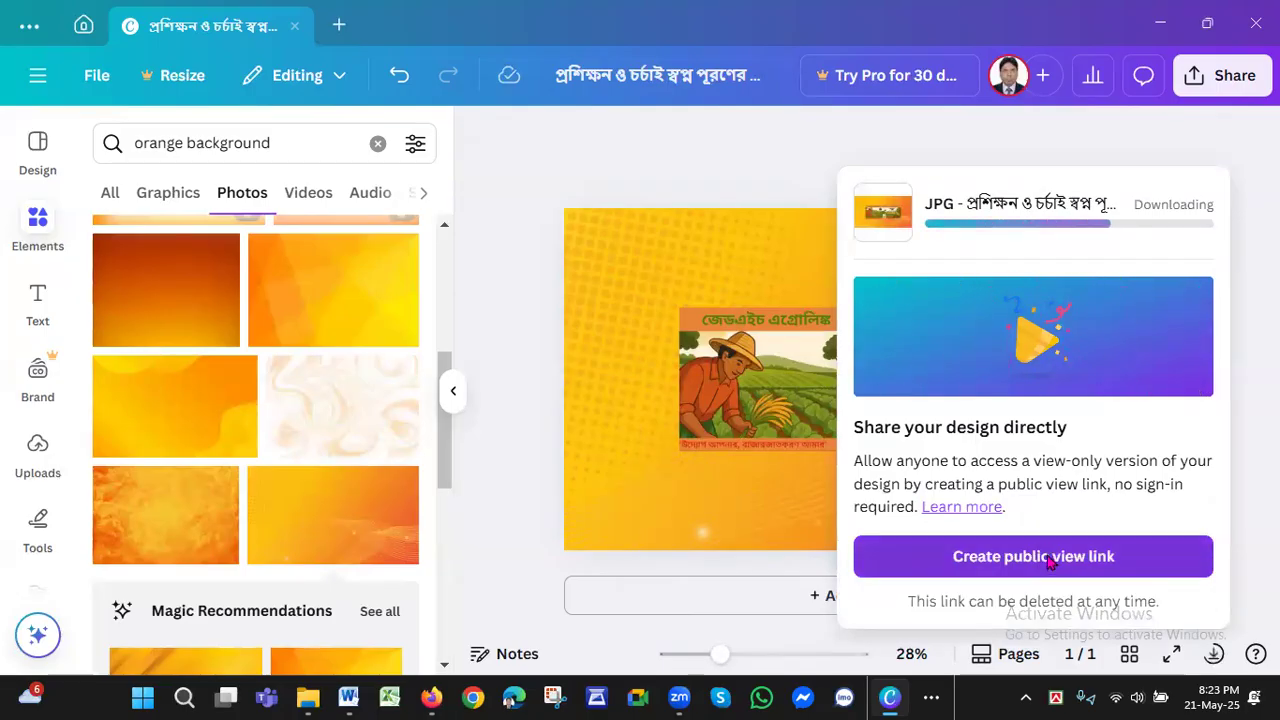
{"action": "mouse_move", "coordinate": [452, 693]}
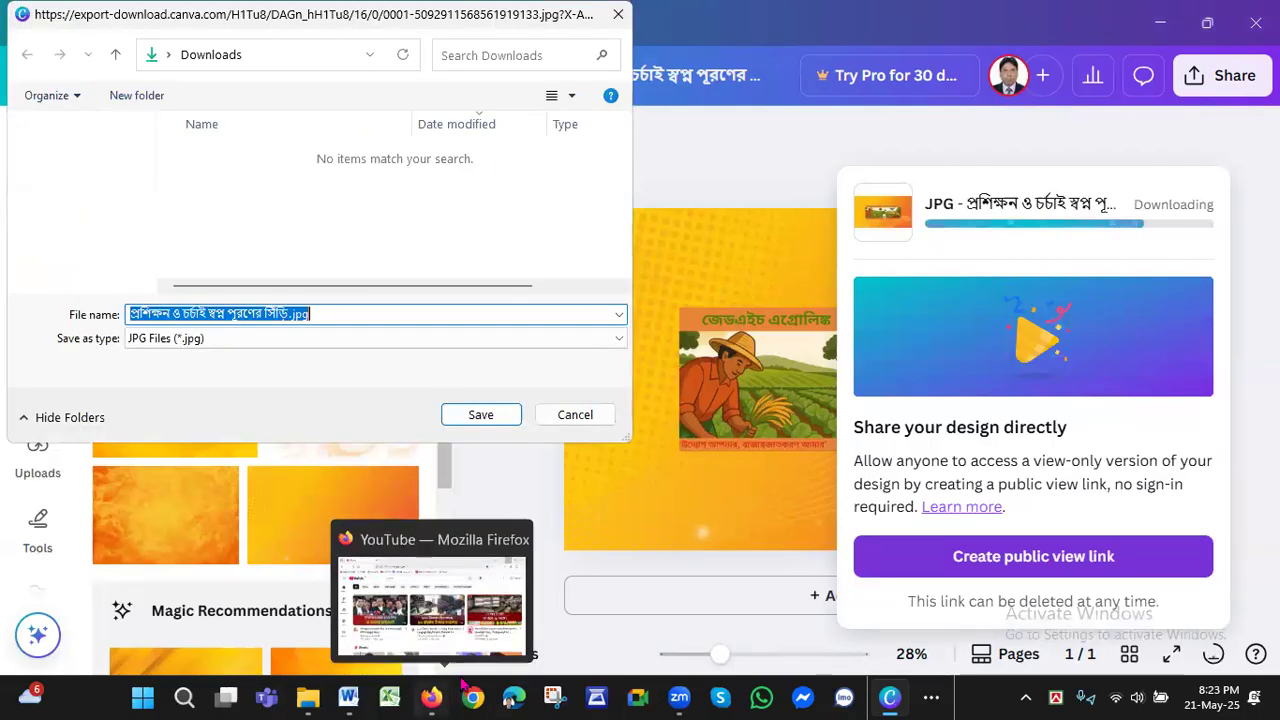
{"action": "left_click", "coordinate": [505, 415]}
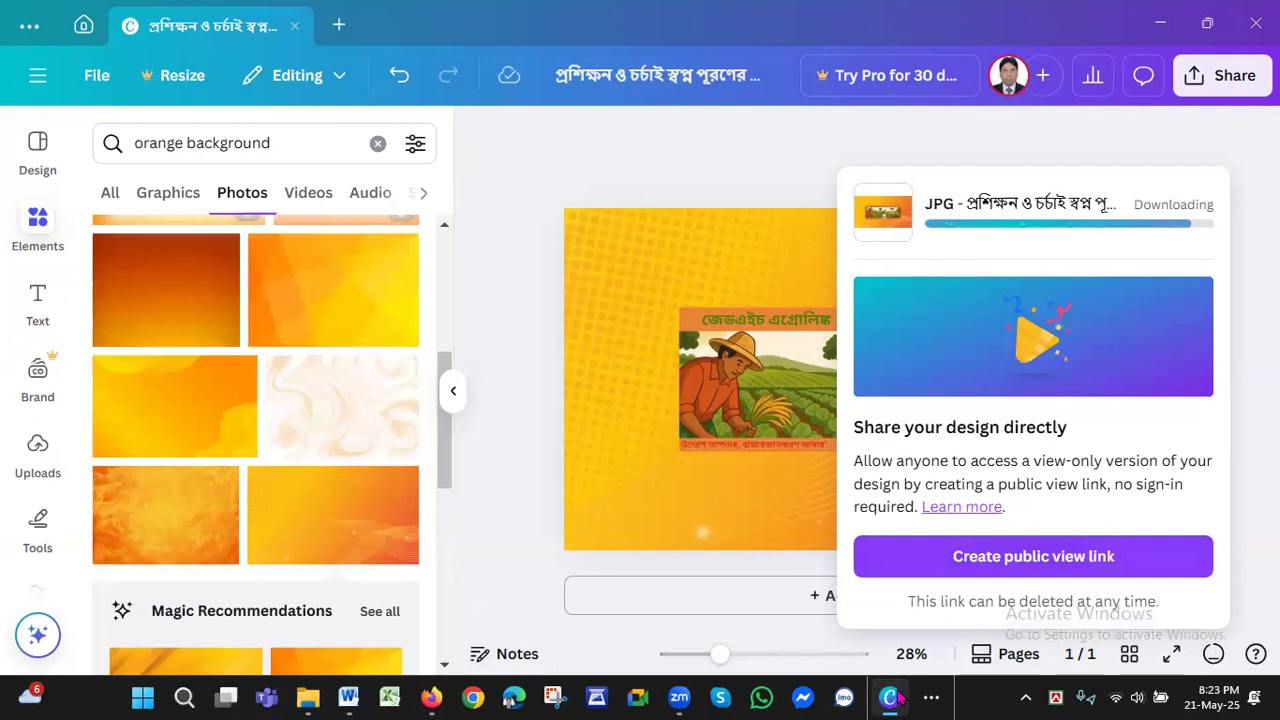
Switch to the YouTube Studio Channel customization page in Chrome and reload it.
{"action": "mouse_move", "coordinate": [432, 697]}
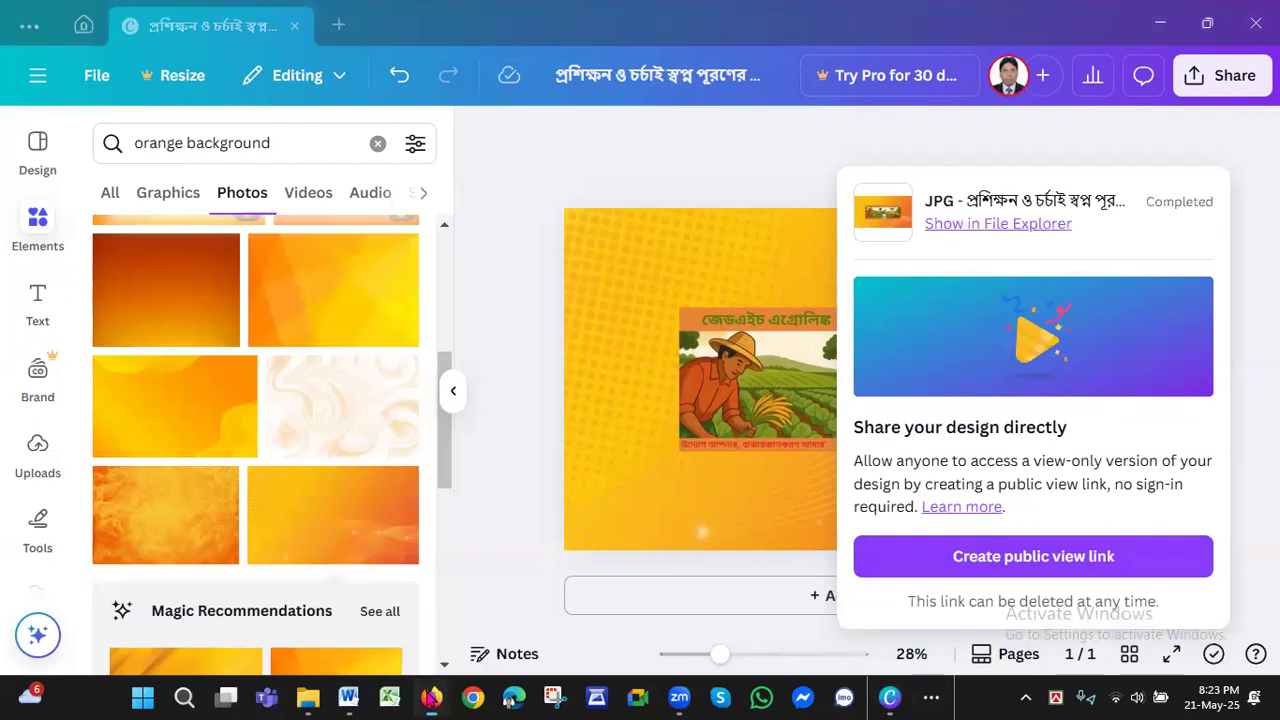
{"action": "left_click", "coordinate": [931, 697]}
{"action": "left_click", "coordinate": [980, 640]}
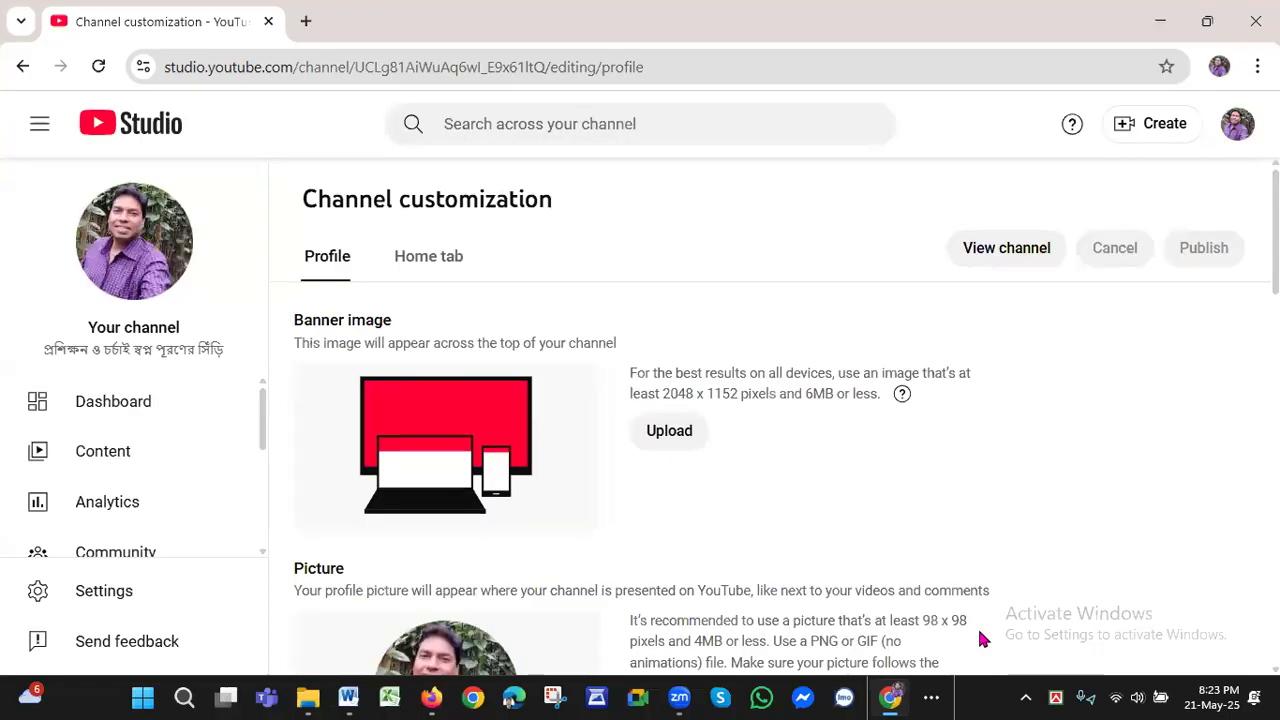
{"action": "left_click", "coordinate": [99, 67]}
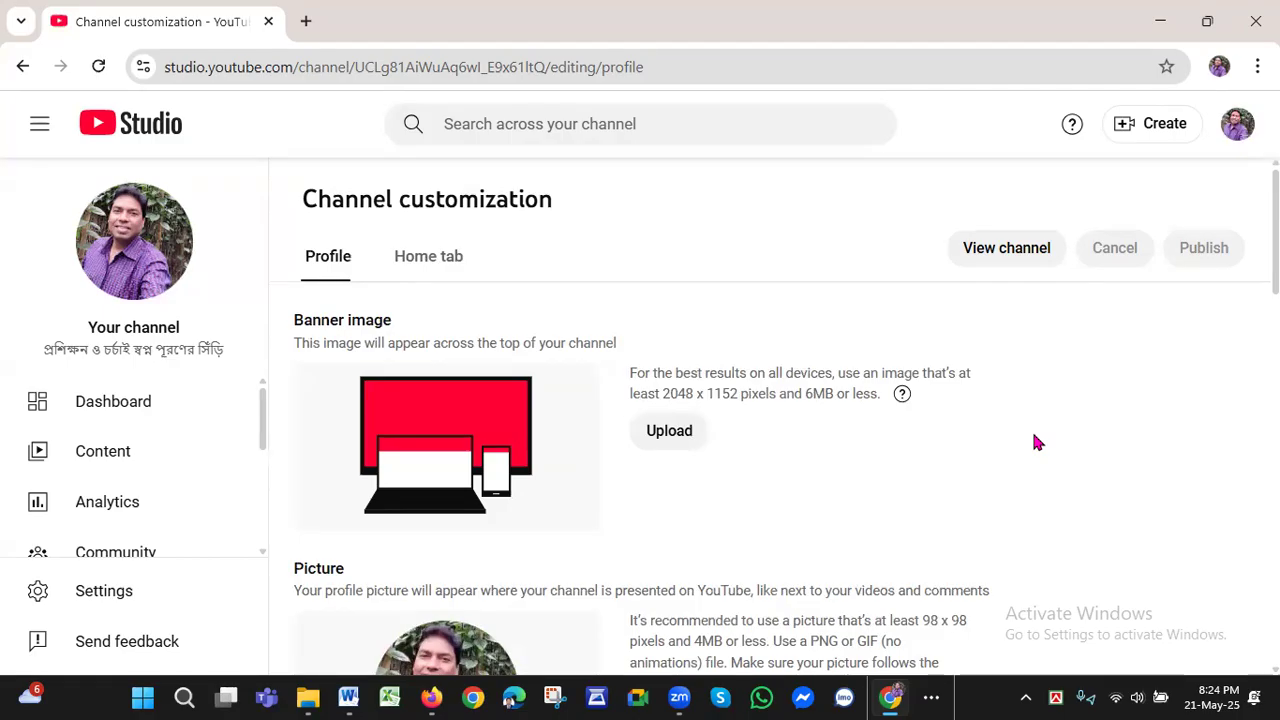
Upload প্রশিক্ষন ও চর্চাই স্বপ্ন পূরণের সিঁড়ি.jpg from Downloads as the channel's banner image and accept the default banner crop.
{"action": "left_click", "coordinate": [676, 434]}
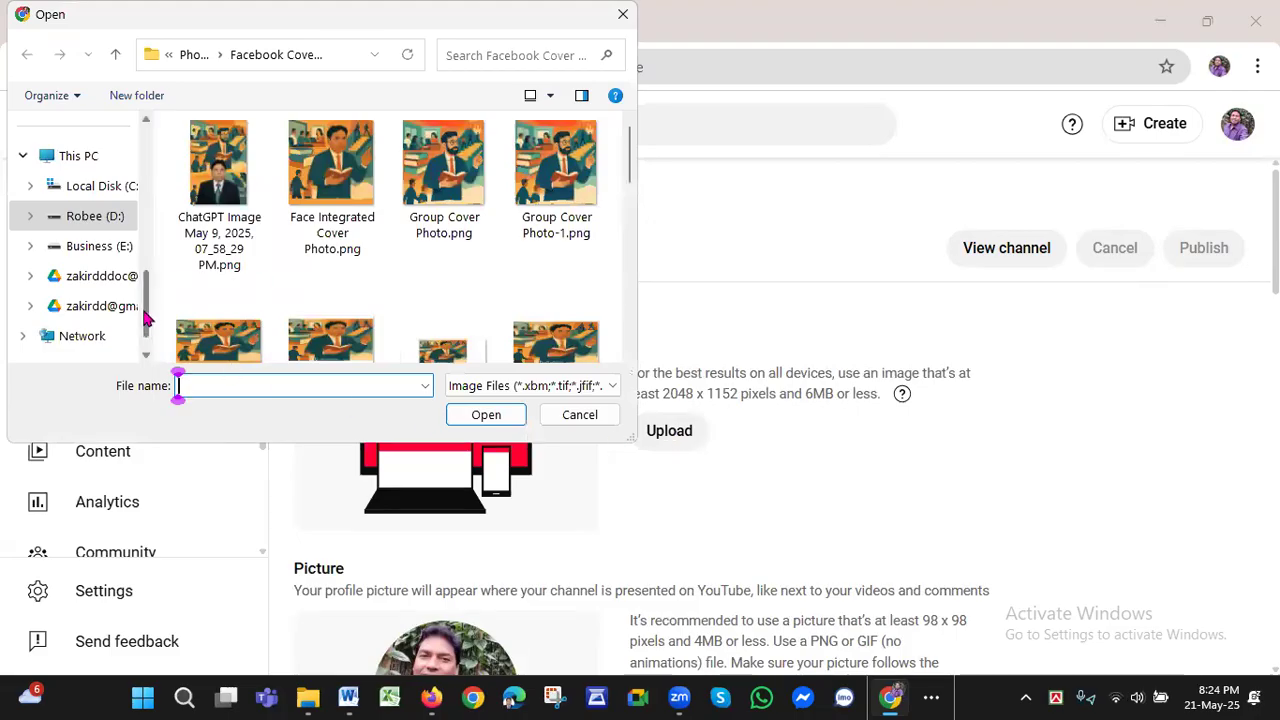
{"action": "scroll", "coordinate": [140, 240], "scroll_direction": "up", "scroll_amount": 2}
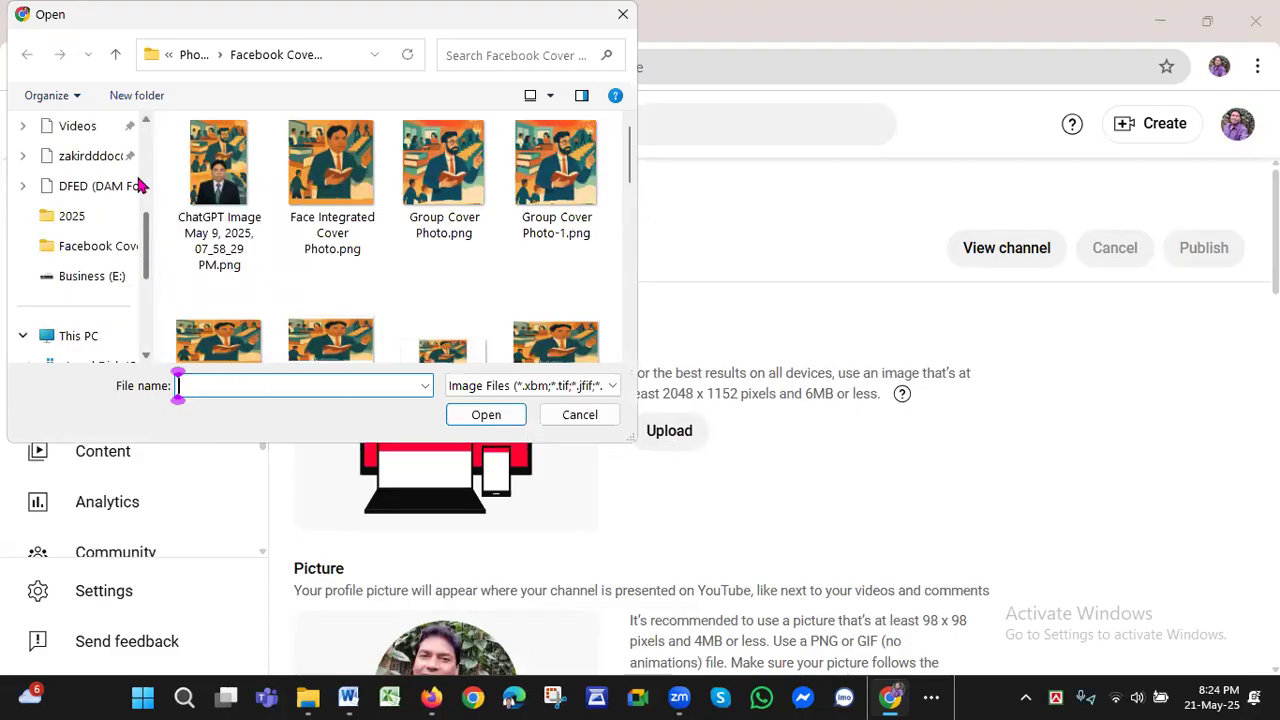
{"action": "scroll", "coordinate": [140, 170], "scroll_direction": "up", "scroll_amount": 4}
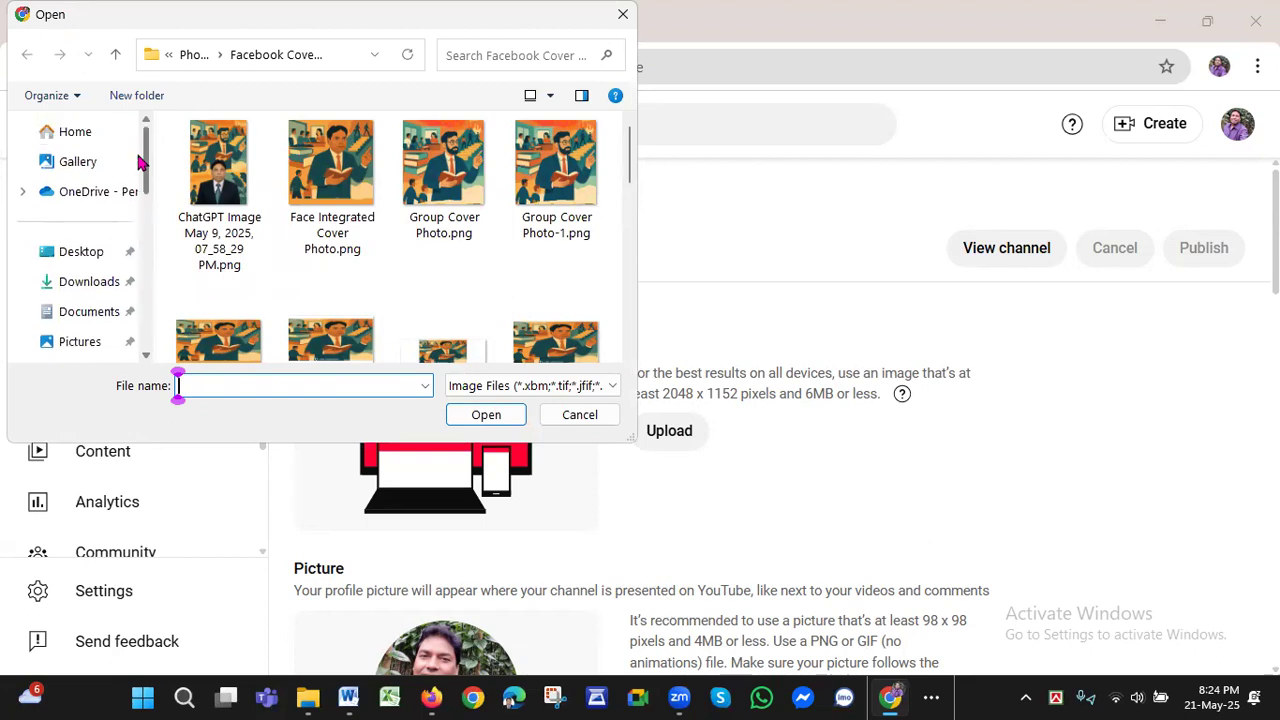
{"action": "left_click", "coordinate": [82, 282]}
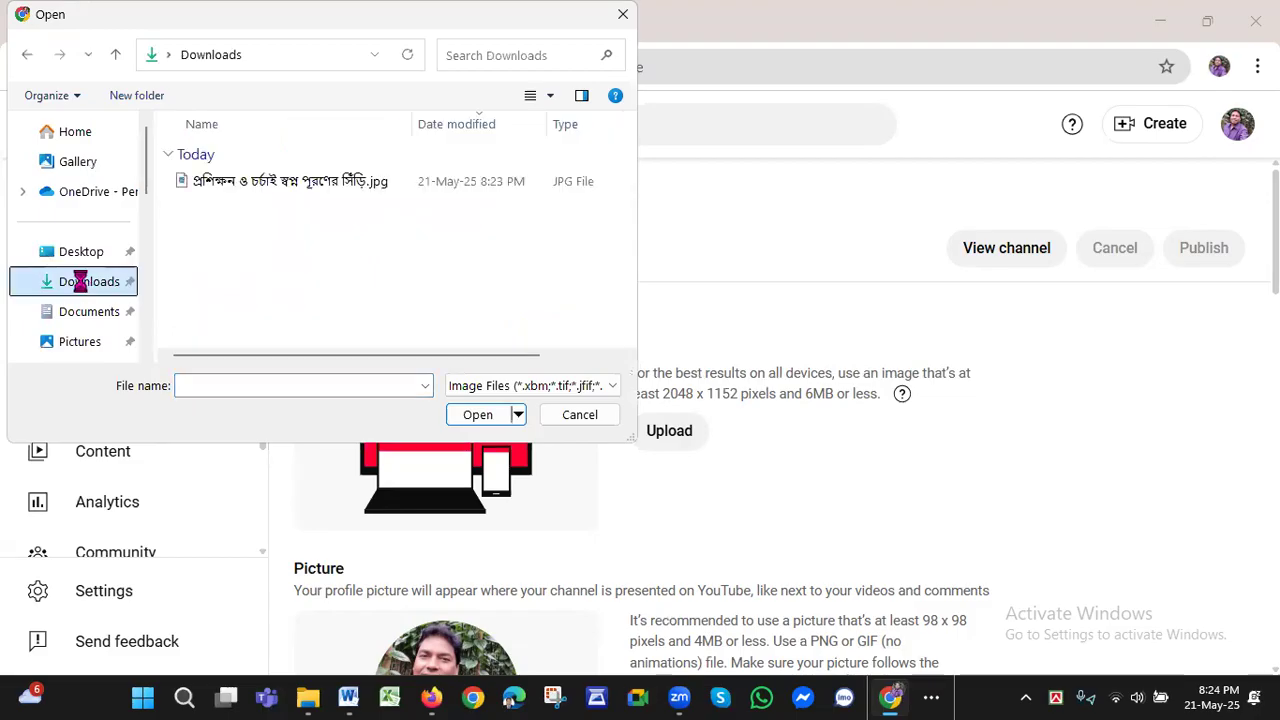
{"action": "left_click", "coordinate": [265, 190]}
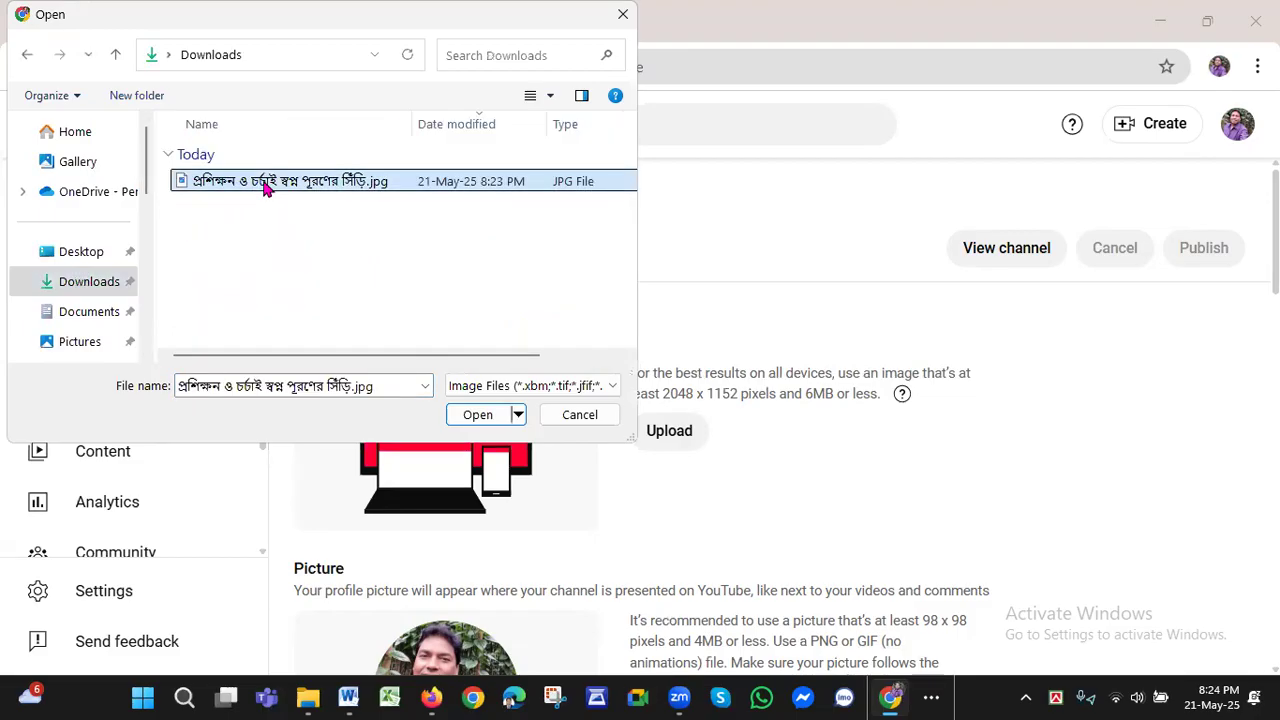
{"action": "left_click", "coordinate": [469, 416]}
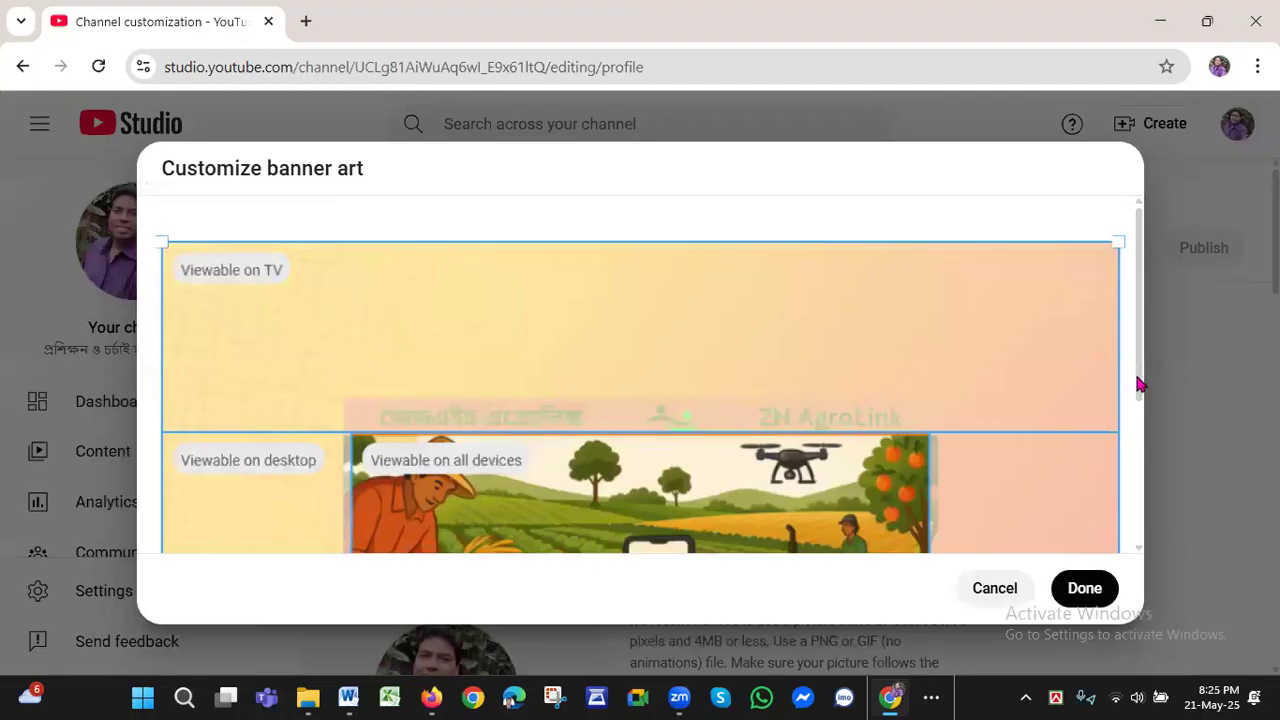
{"action": "left_click_drag", "start_coordinate": [1140, 383], "coordinate": [1147, 488]}
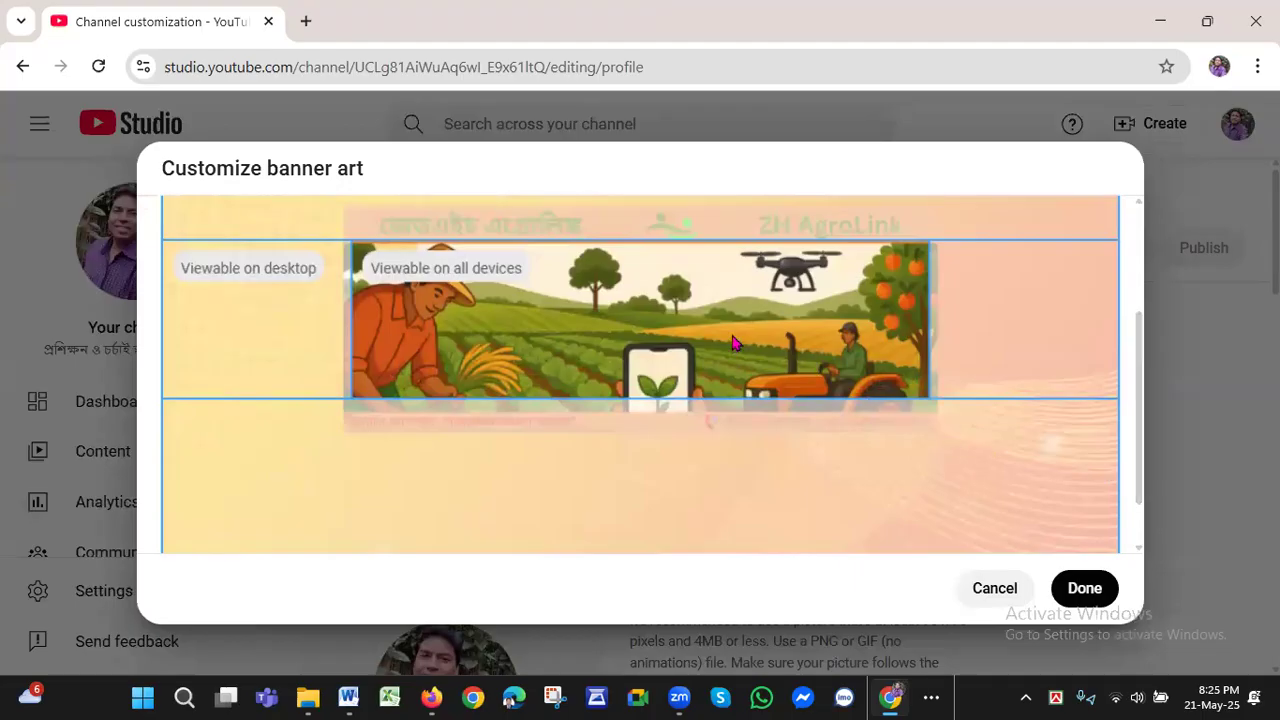
{"action": "left_click", "coordinate": [1089, 592]}
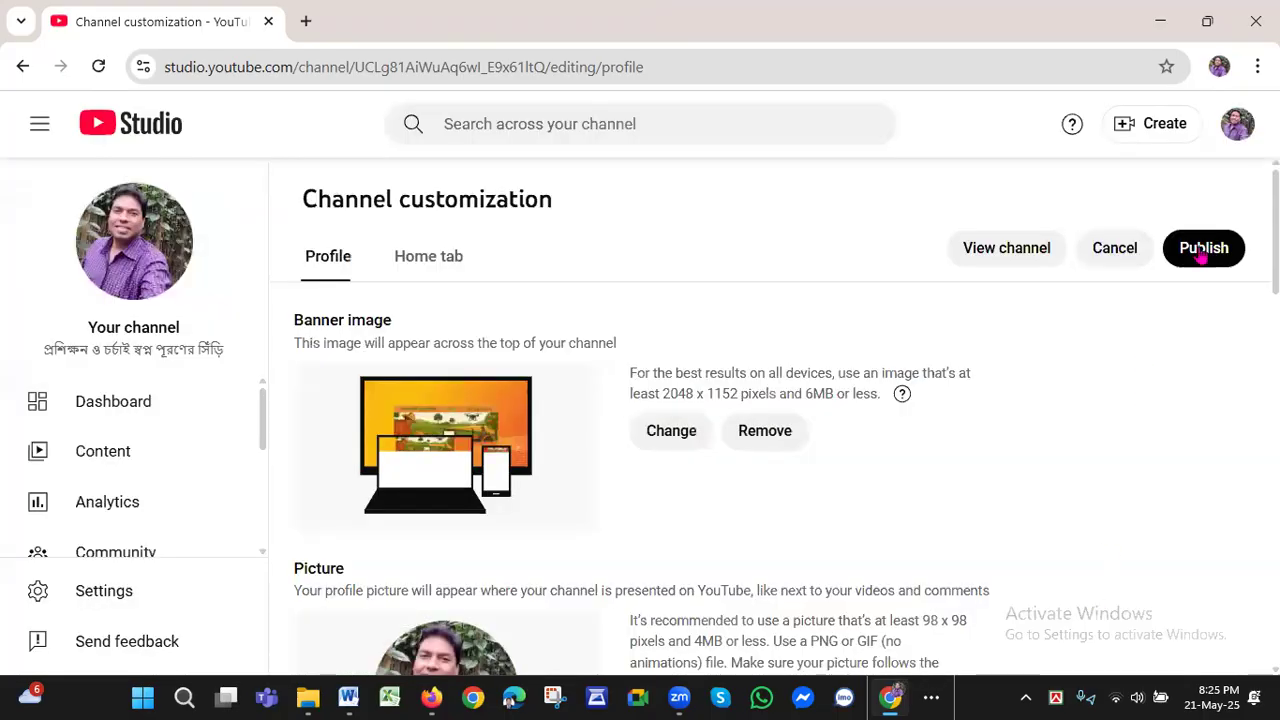
Publish the new banner image and view the channel page.
{"action": "left_click", "coordinate": [1204, 250]}
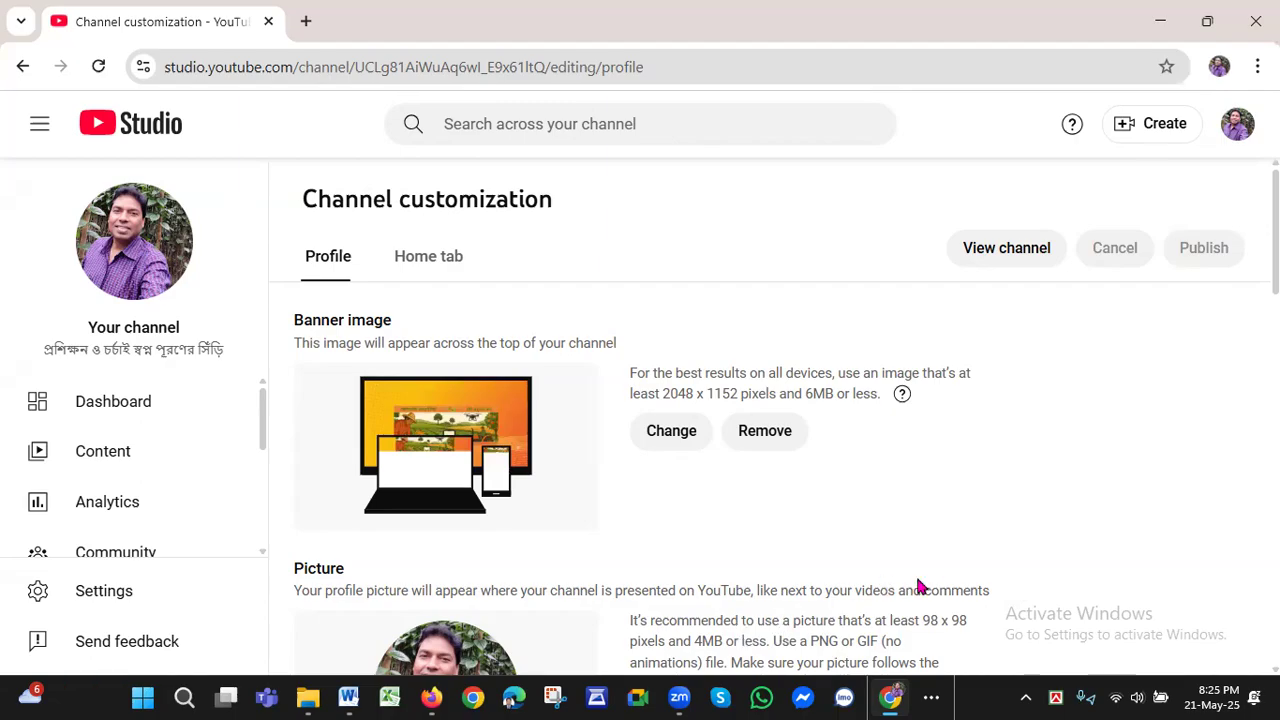
{"action": "left_click", "coordinate": [1012, 250]}
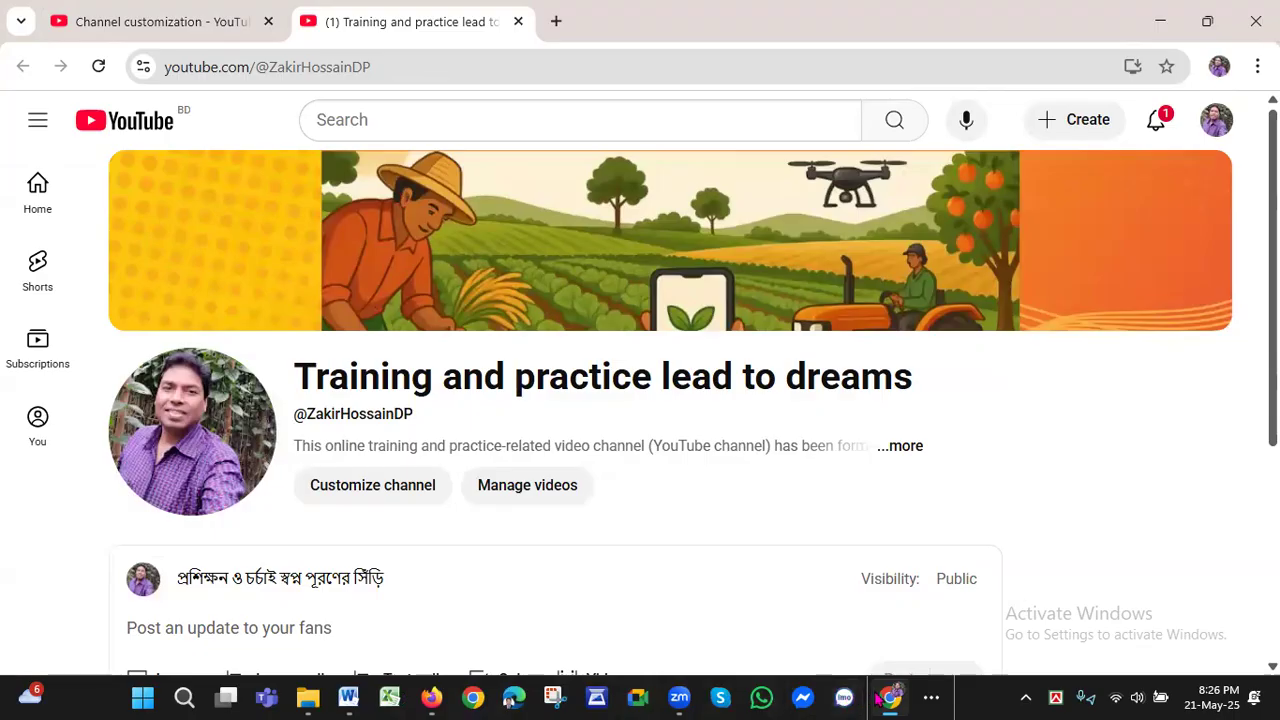
Switch back to the banner design in Canva.
{"action": "mouse_move", "coordinate": [878, 700]}
{"action": "left_click", "coordinate": [934, 698]}
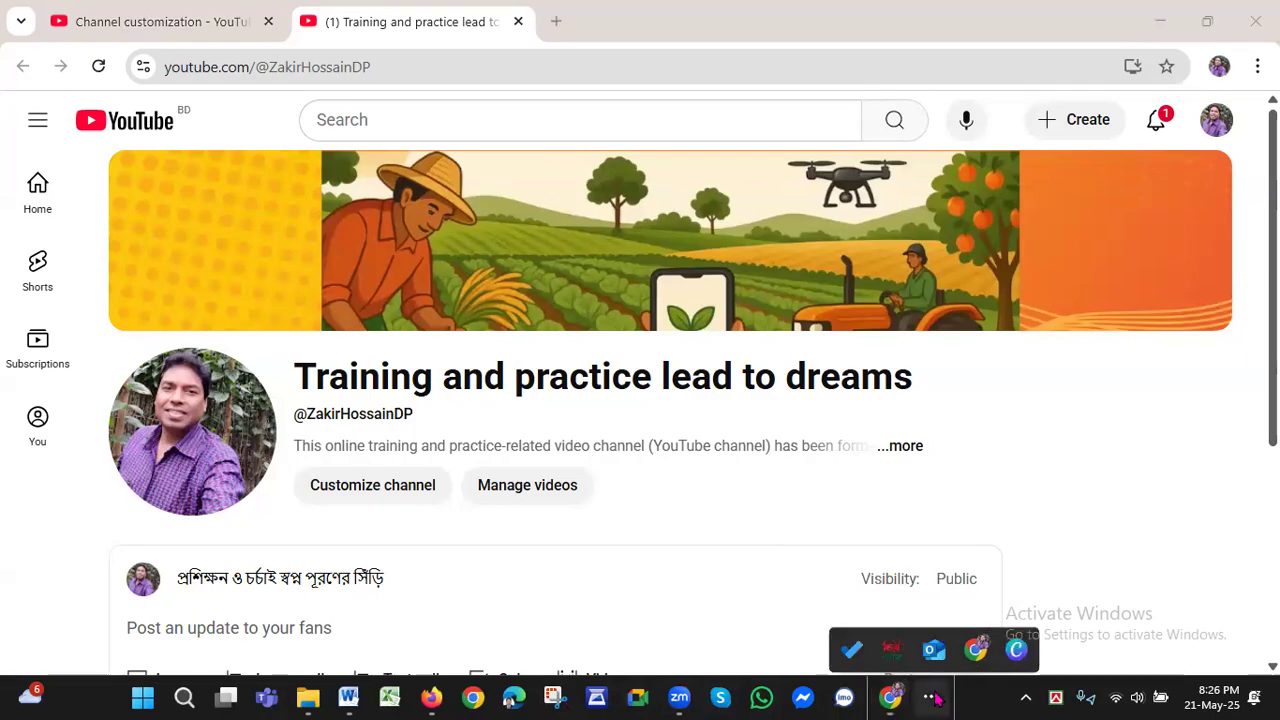
{"action": "left_click", "coordinate": [1017, 641]}
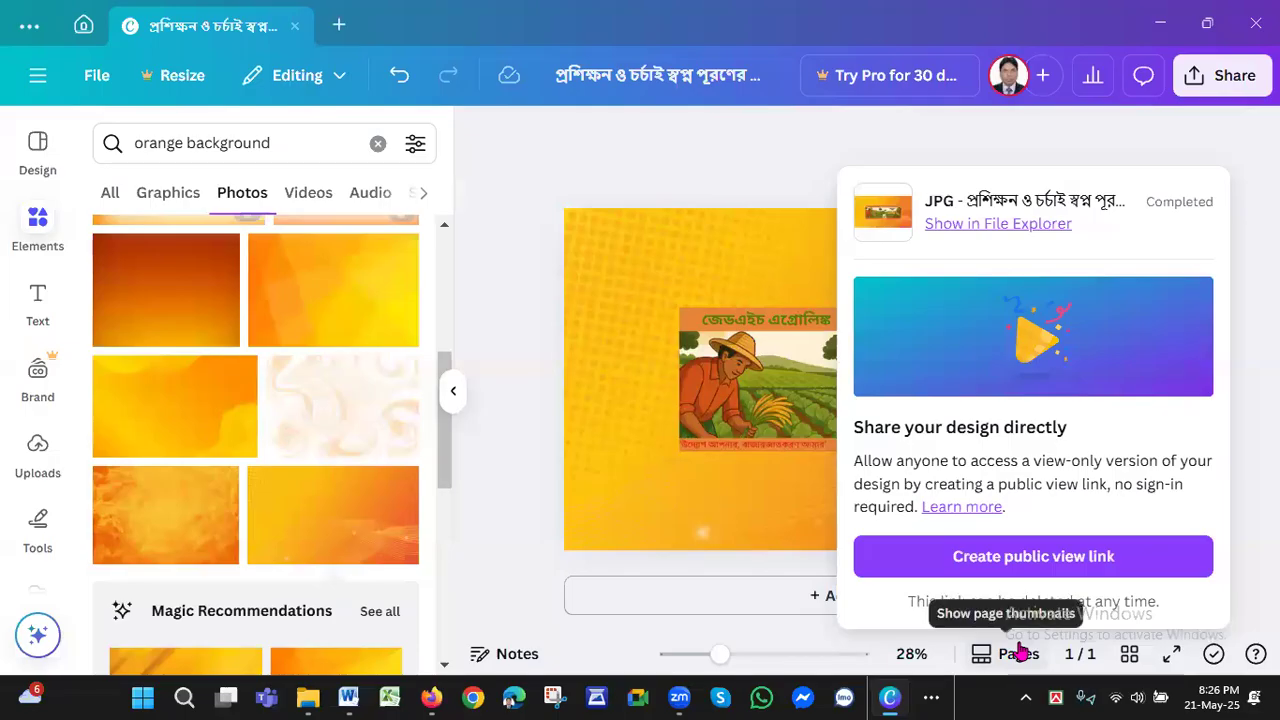
Shrink the ZH AgroLink image proportionally to about two-fifths of the banner's width and centre it on the orange background.
{"action": "left_click", "coordinate": [730, 441]}
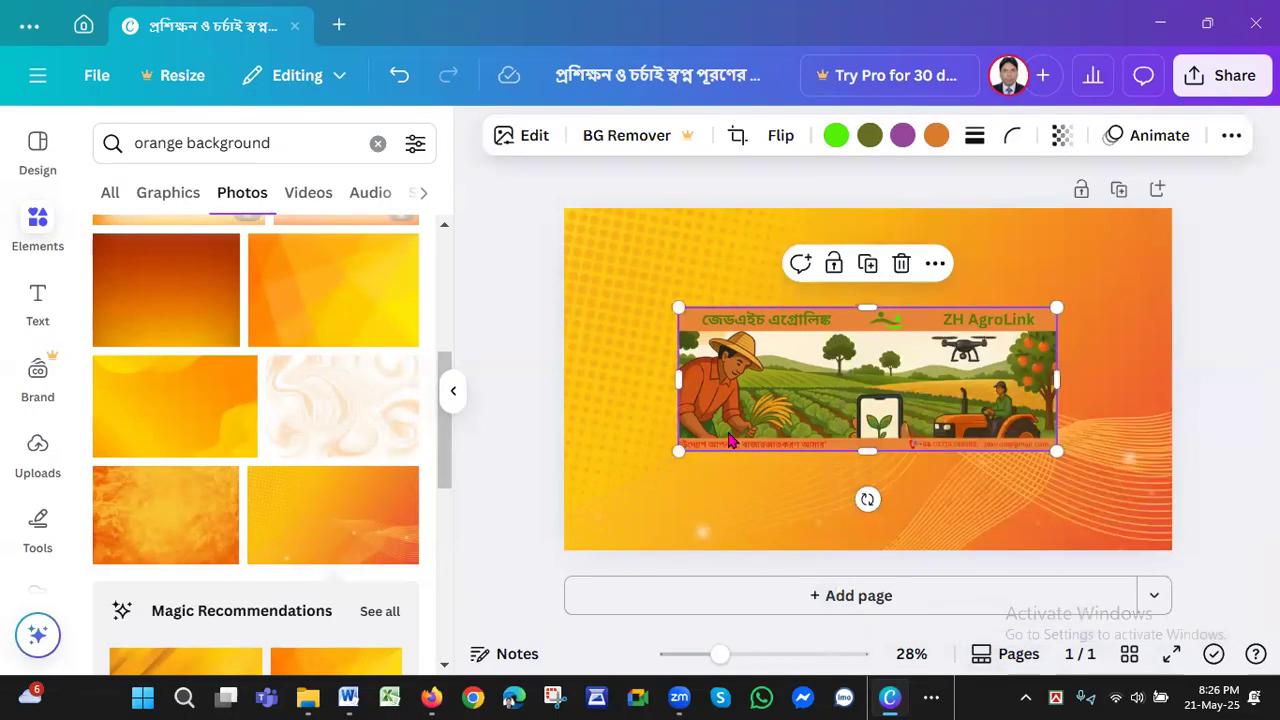
{"action": "left_click_drag", "start_coordinate": [678, 450], "coordinate": [738, 413]}
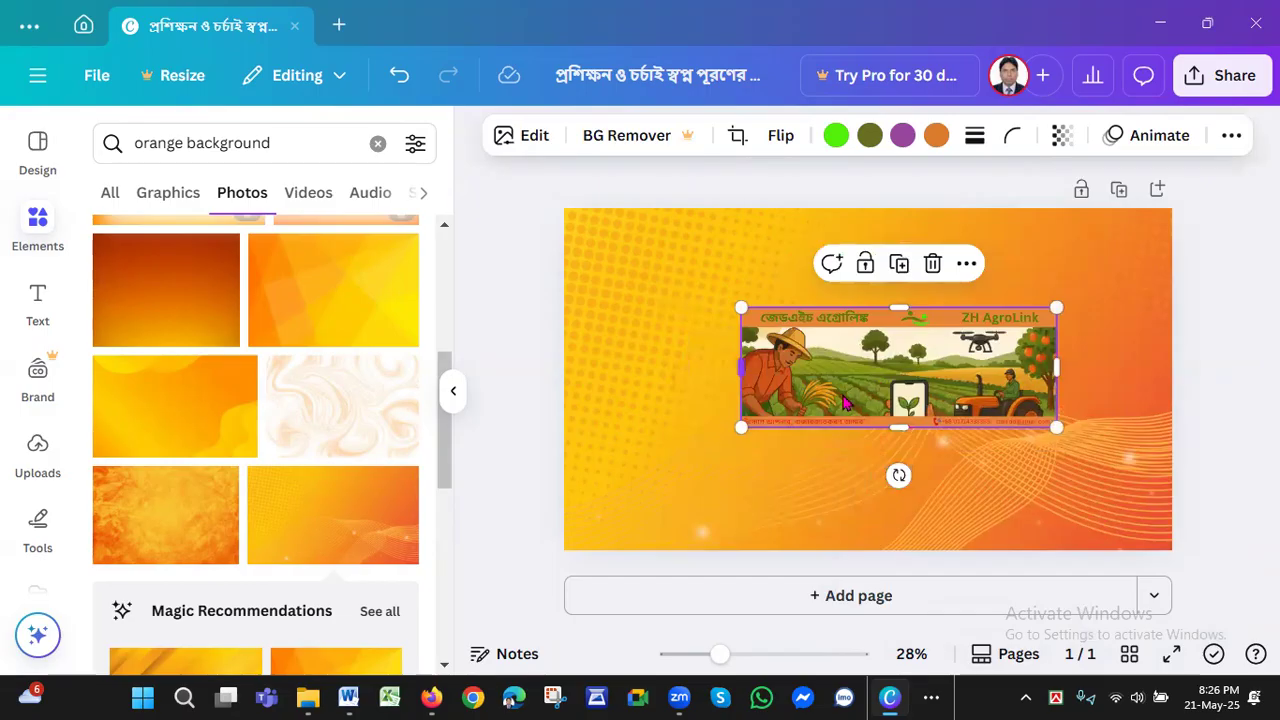
{"action": "left_click_drag", "start_coordinate": [782, 402], "coordinate": [735, 404]}
{"action": "left_click_drag", "start_coordinate": [843, 385], "coordinate": [905, 375]}
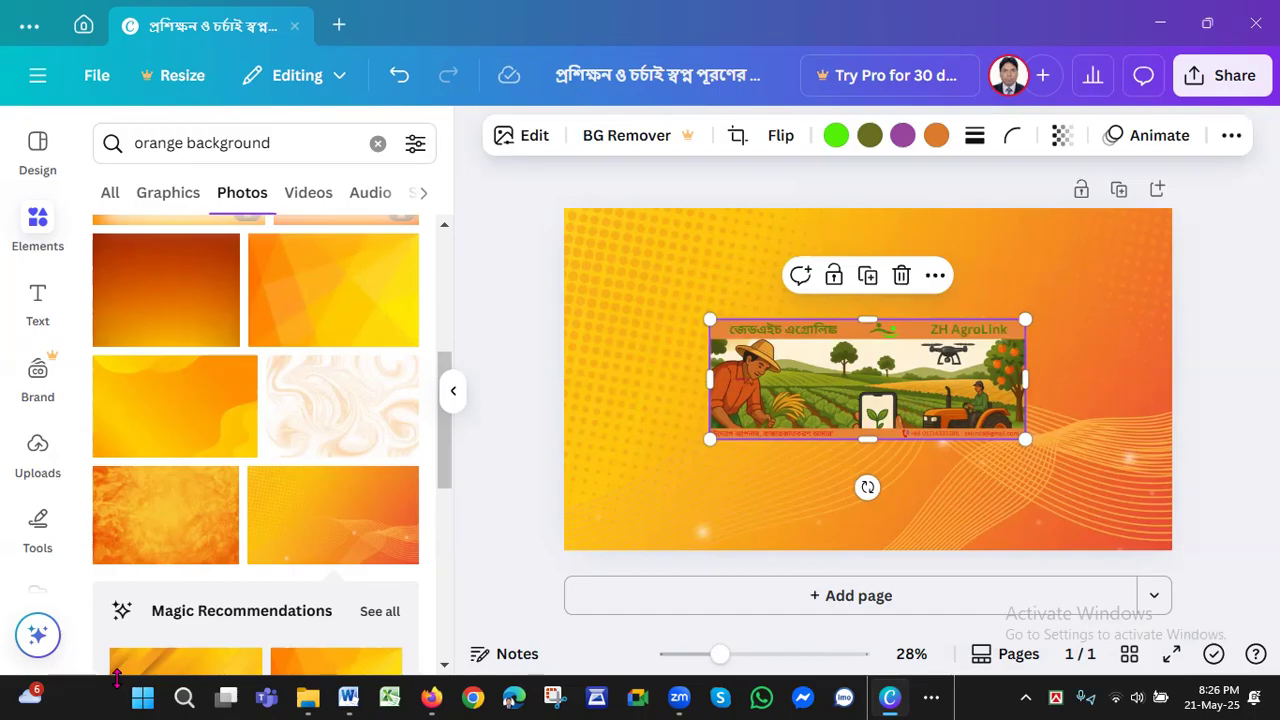
{"action": "left_click_drag", "start_coordinate": [710, 320], "coordinate": [766, 341]}
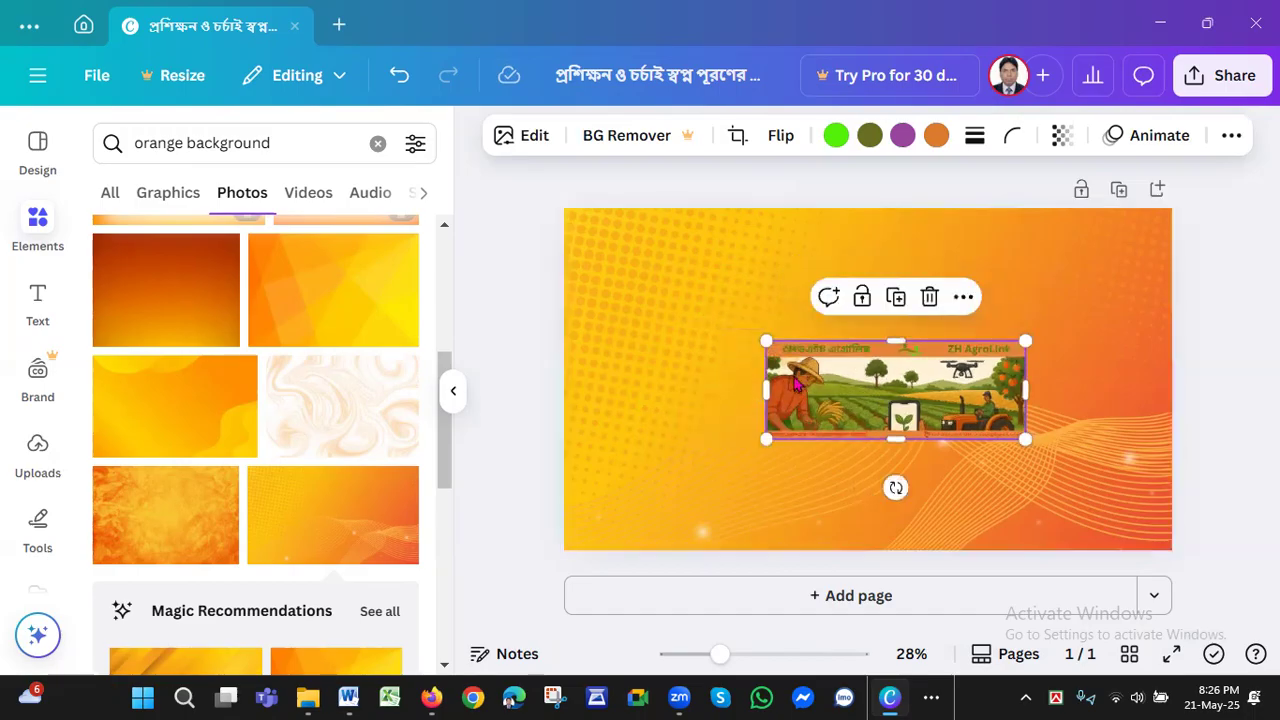
{"action": "mouse_move", "coordinate": [797, 383]}
{"action": "left_mouse_down"}
{"action": "mouse_move", "coordinate": [770, 378]}
{"action": "mouse_move", "coordinate": [843, 396]}
{"action": "mouse_move", "coordinate": [810, 387]}
{"action": "left_mouse_up"}
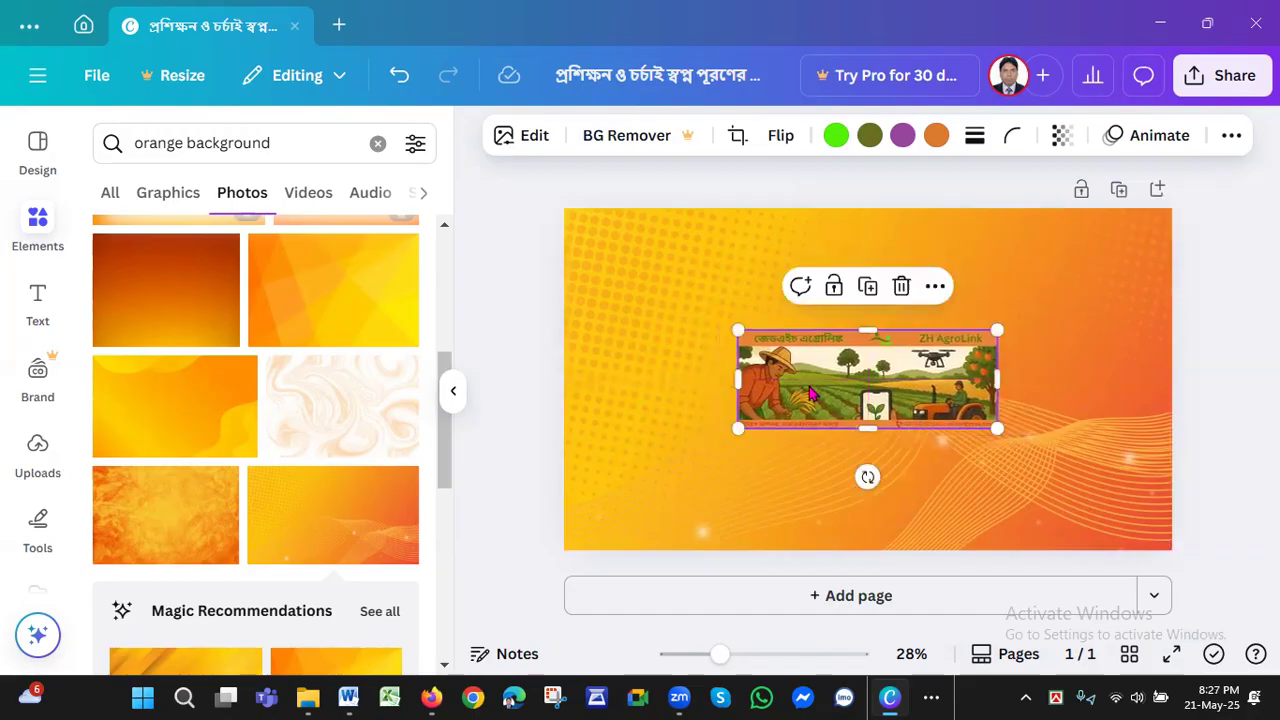
Download the banner as a 2,048 × 1,152 px JPG to Downloads, replacing the existing প্রশিক্ষন ও চর্চাই স্বপ্ন পূরণের সিঁড়ি.jpg.
{"action": "left_click", "coordinate": [1226, 88]}
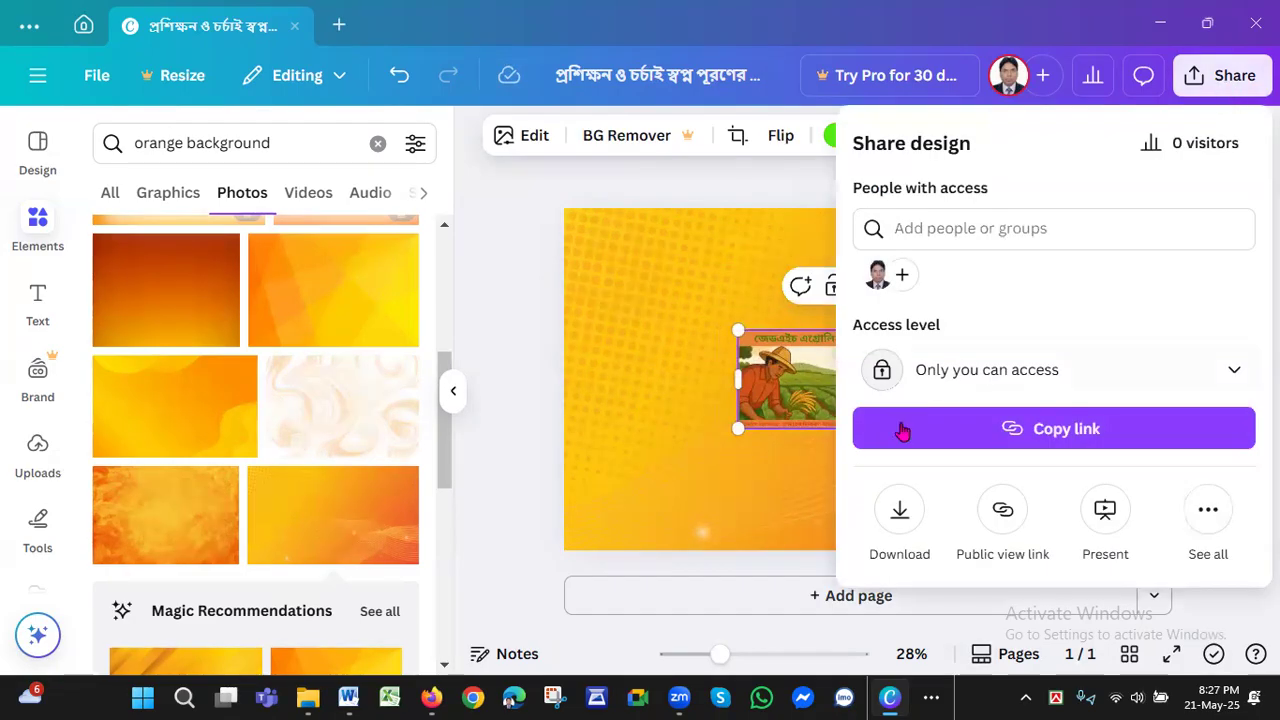
{"action": "left_click", "coordinate": [899, 509]}
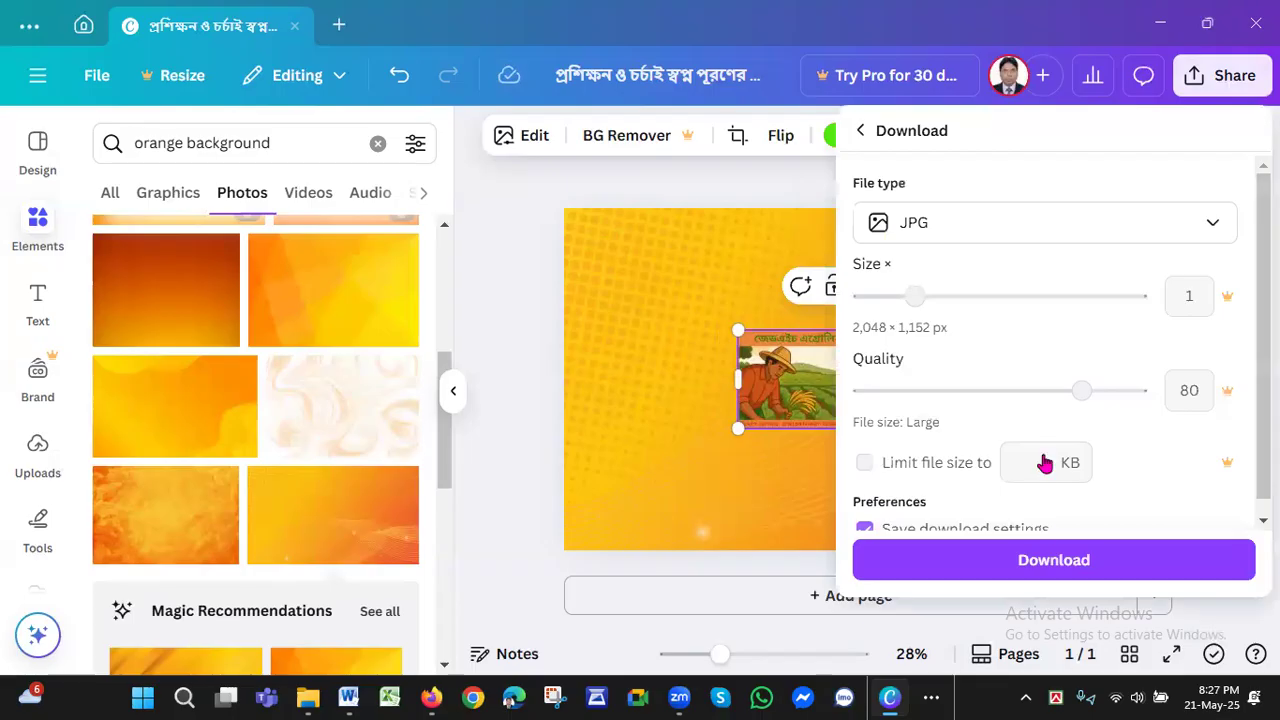
{"action": "left_click", "coordinate": [1043, 560]}
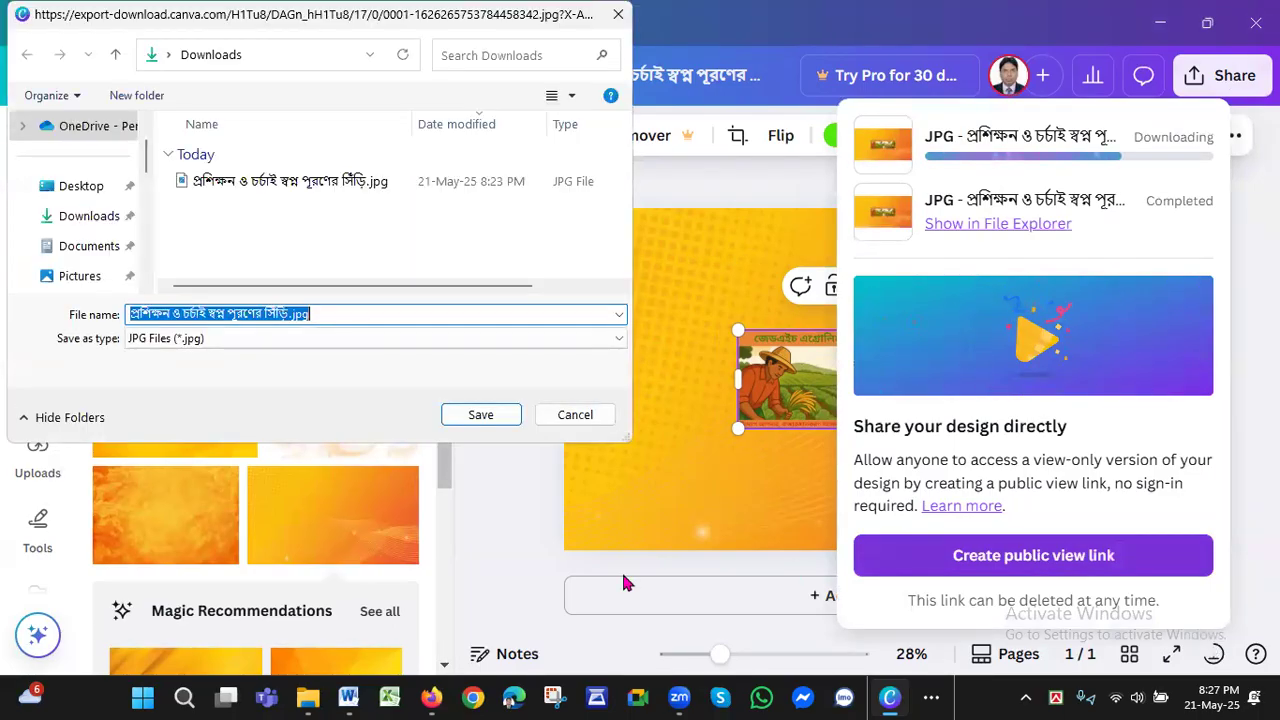
{"action": "left_click", "coordinate": [483, 418]}
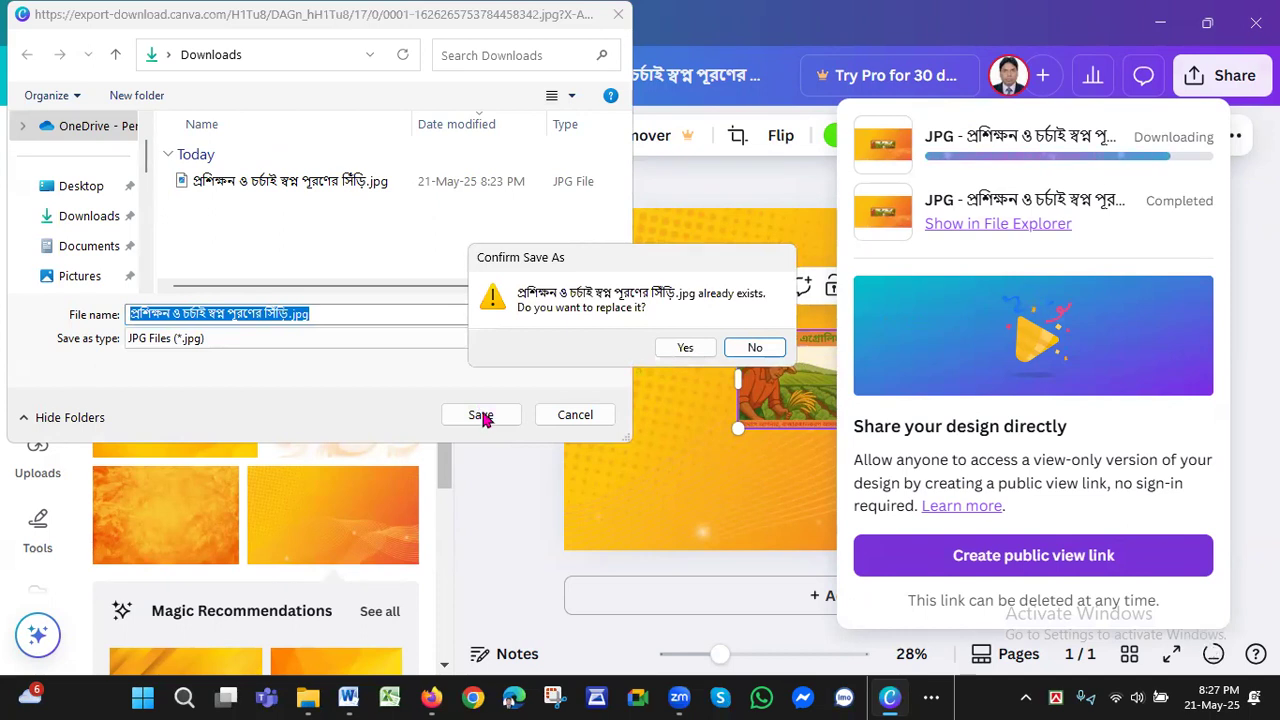
{"action": "left_click", "coordinate": [329, 313]}
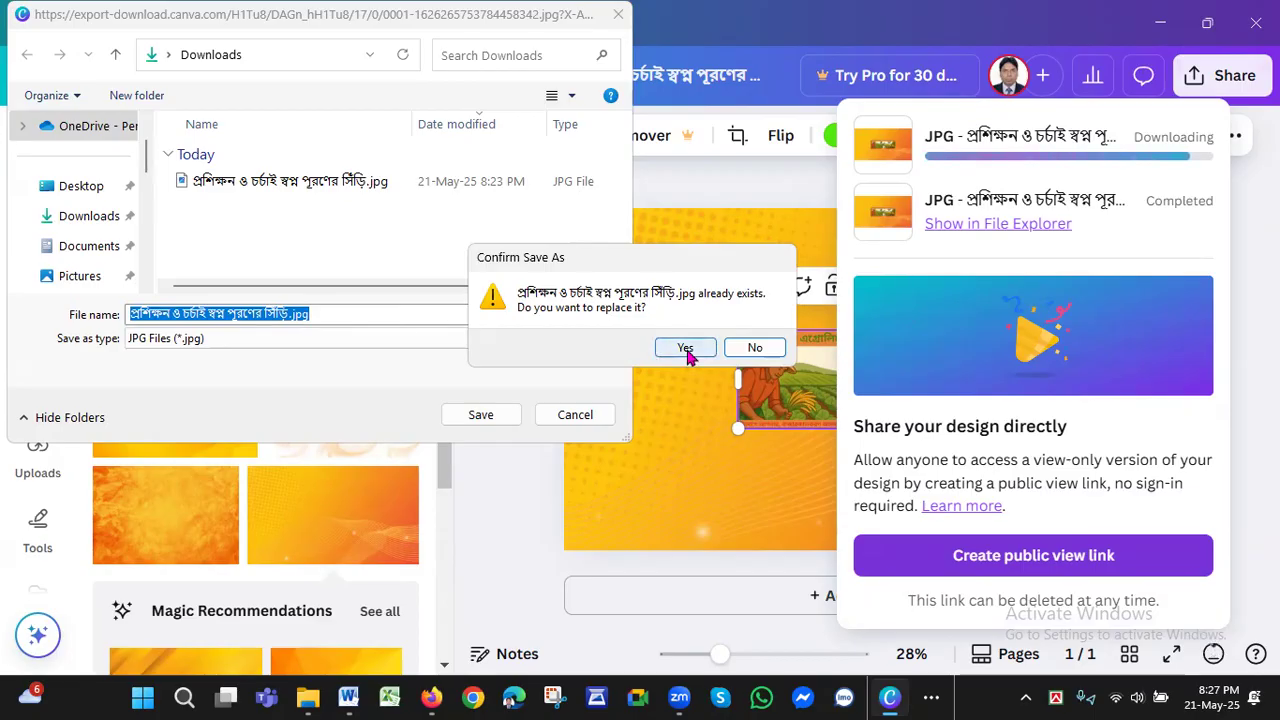
{"action": "left_click", "coordinate": [686, 350]}
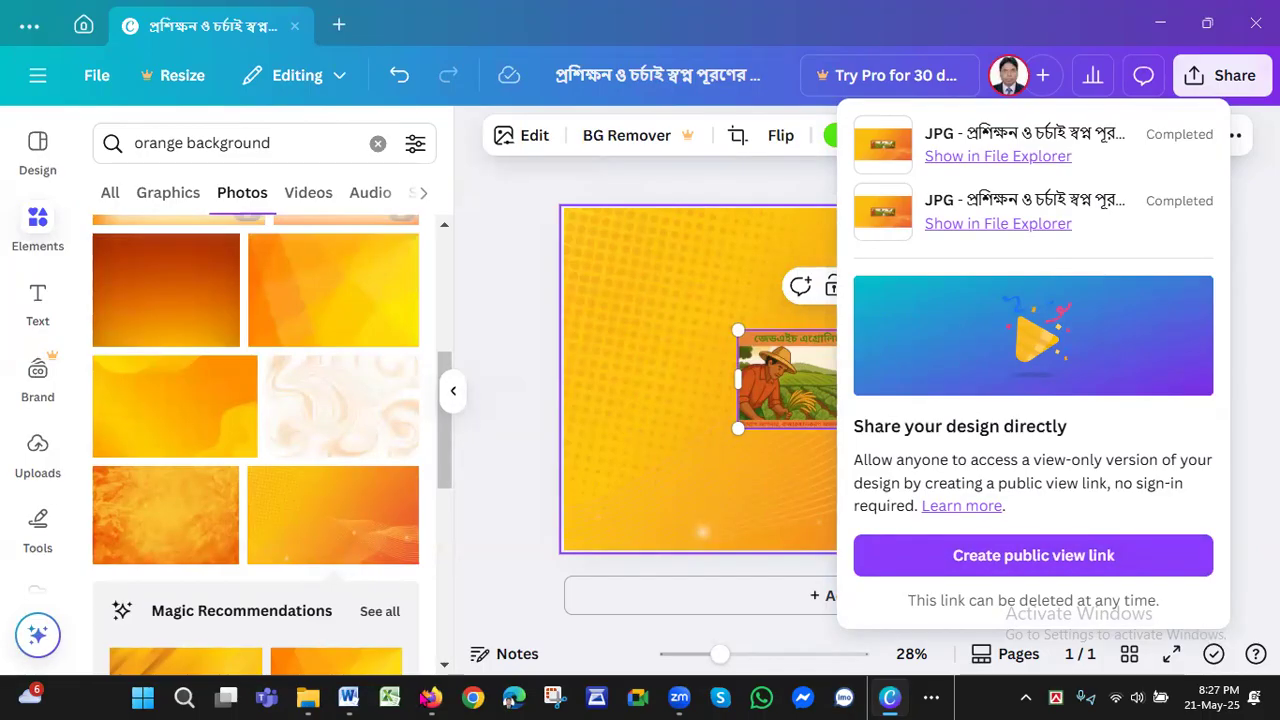
Switch to the YouTube channel page in Chrome and open its channel customization.
{"action": "left_click", "coordinate": [432, 697]}
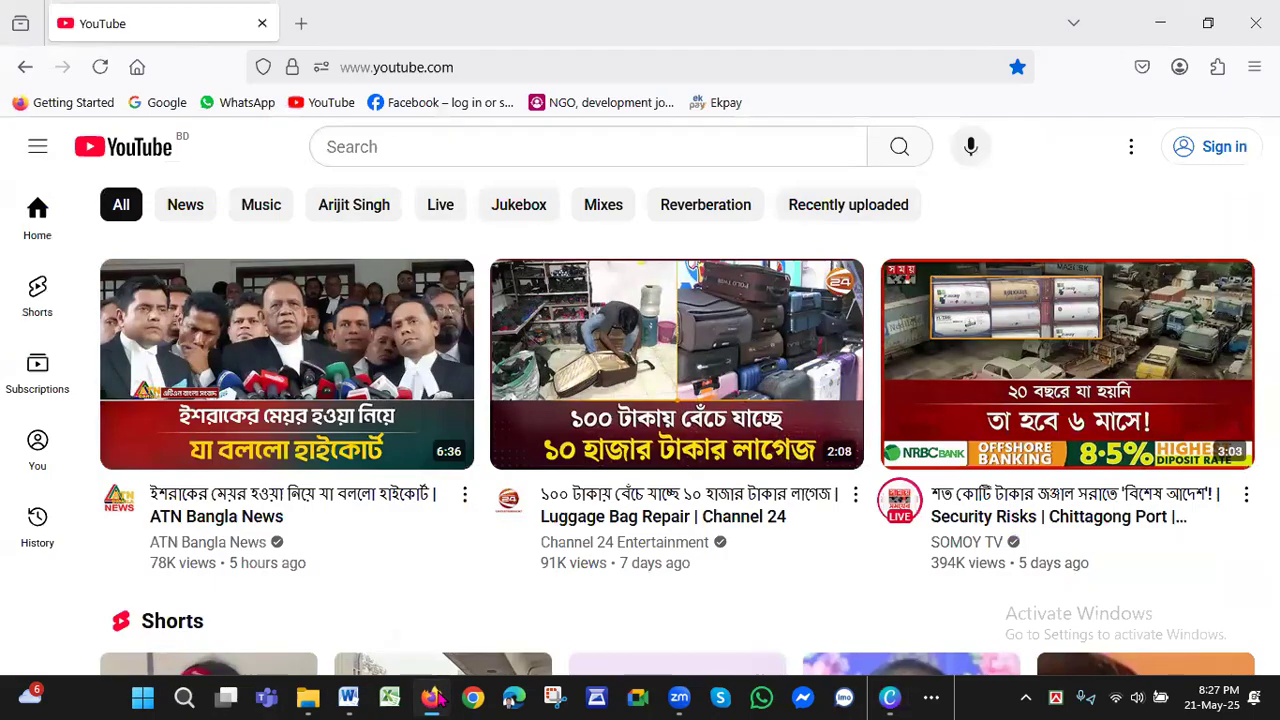
{"action": "left_click", "coordinate": [432, 697]}
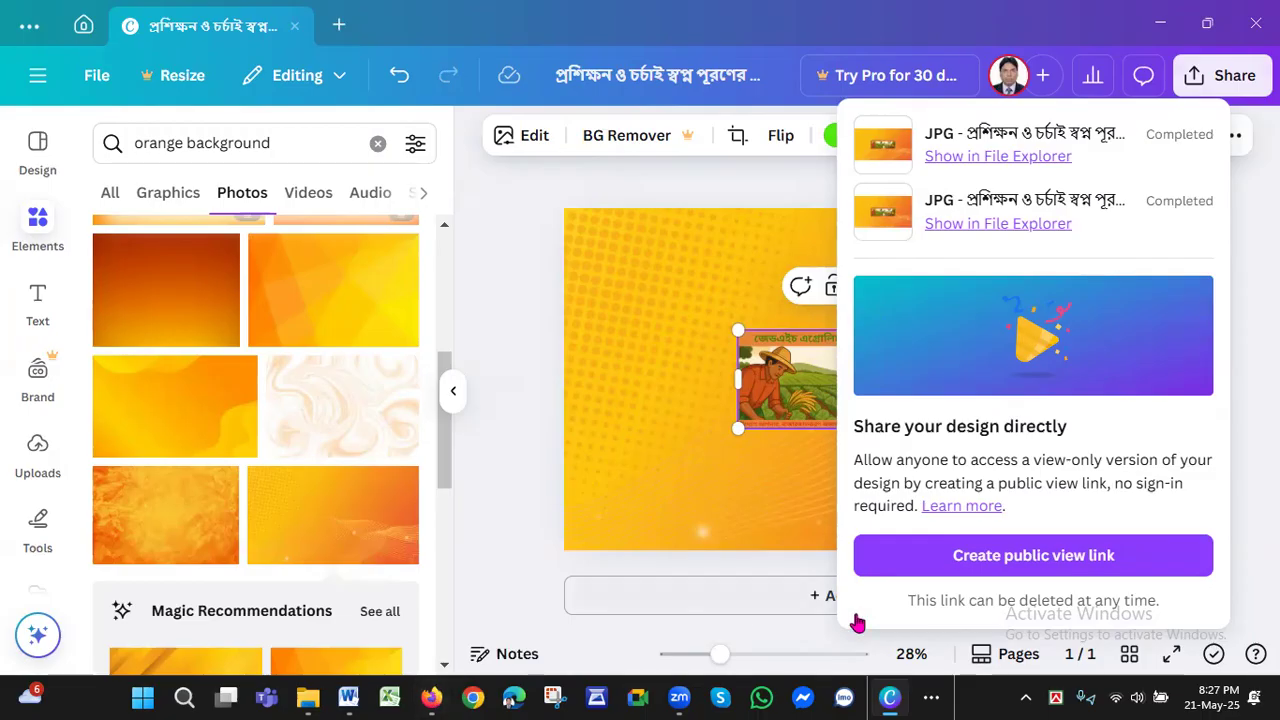
{"action": "left_click", "coordinate": [931, 697]}
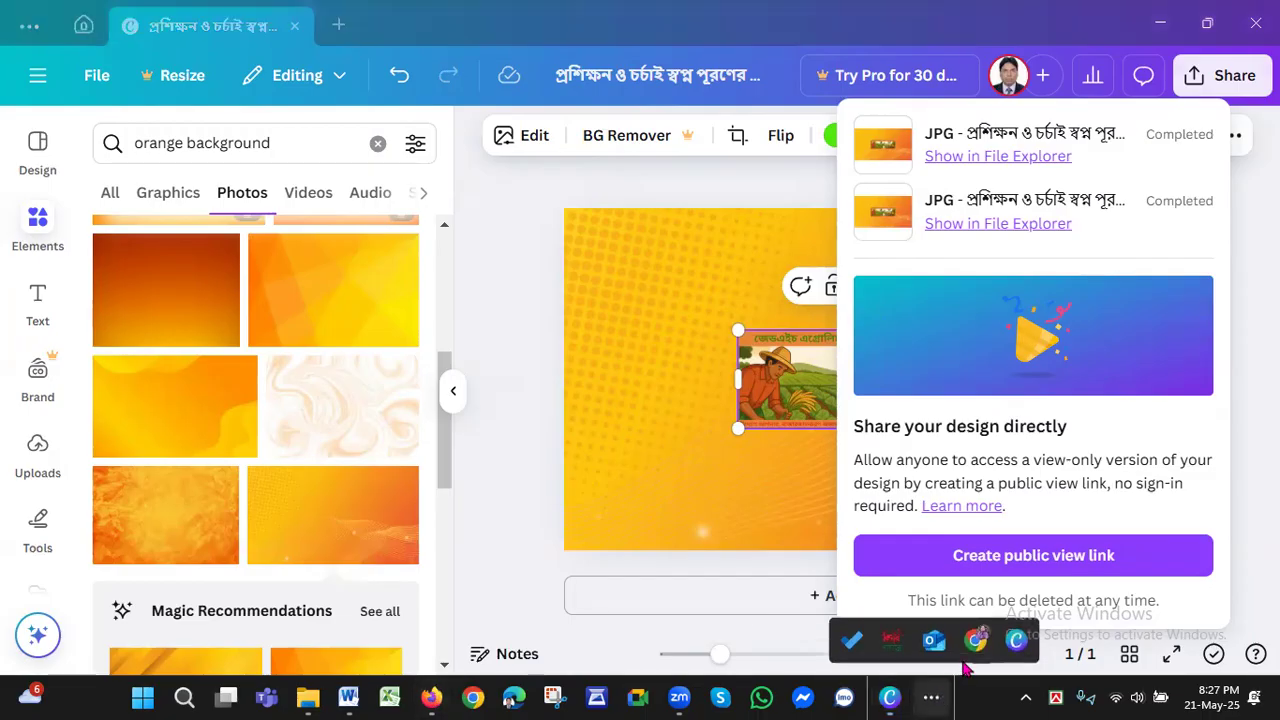
{"action": "mouse_move", "coordinate": [976, 637]}
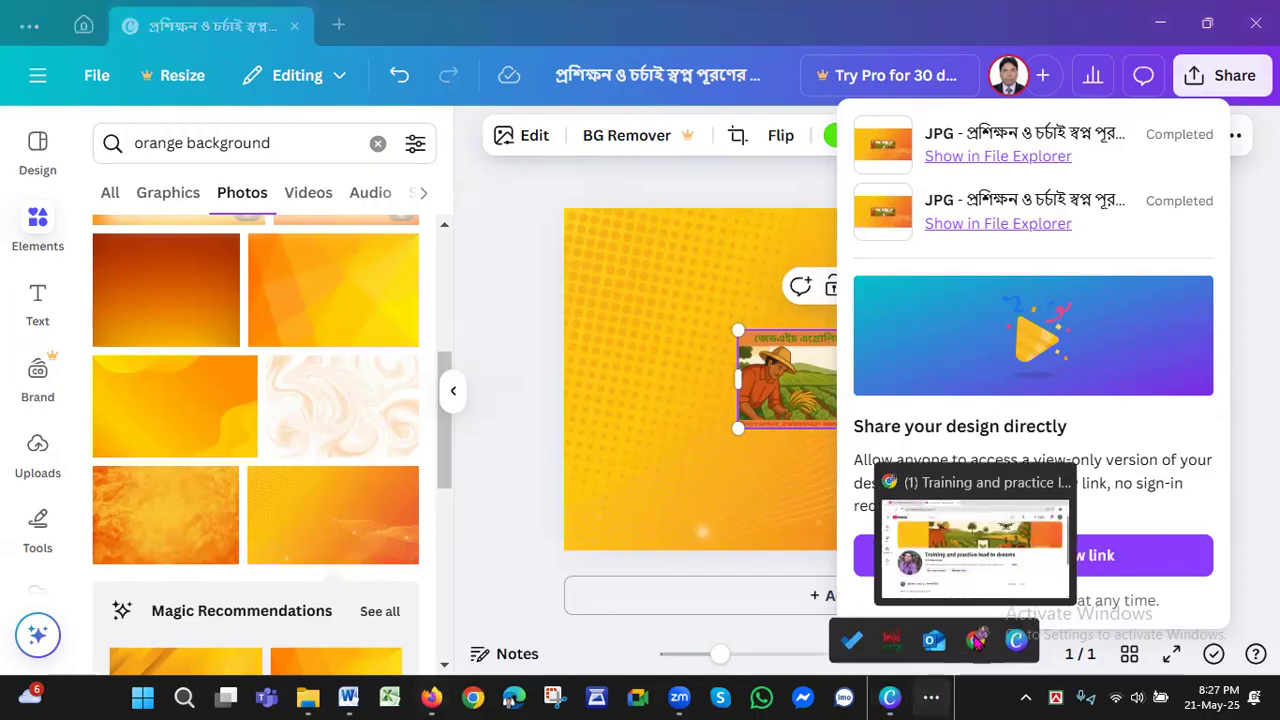
{"action": "left_click", "coordinate": [976, 640]}
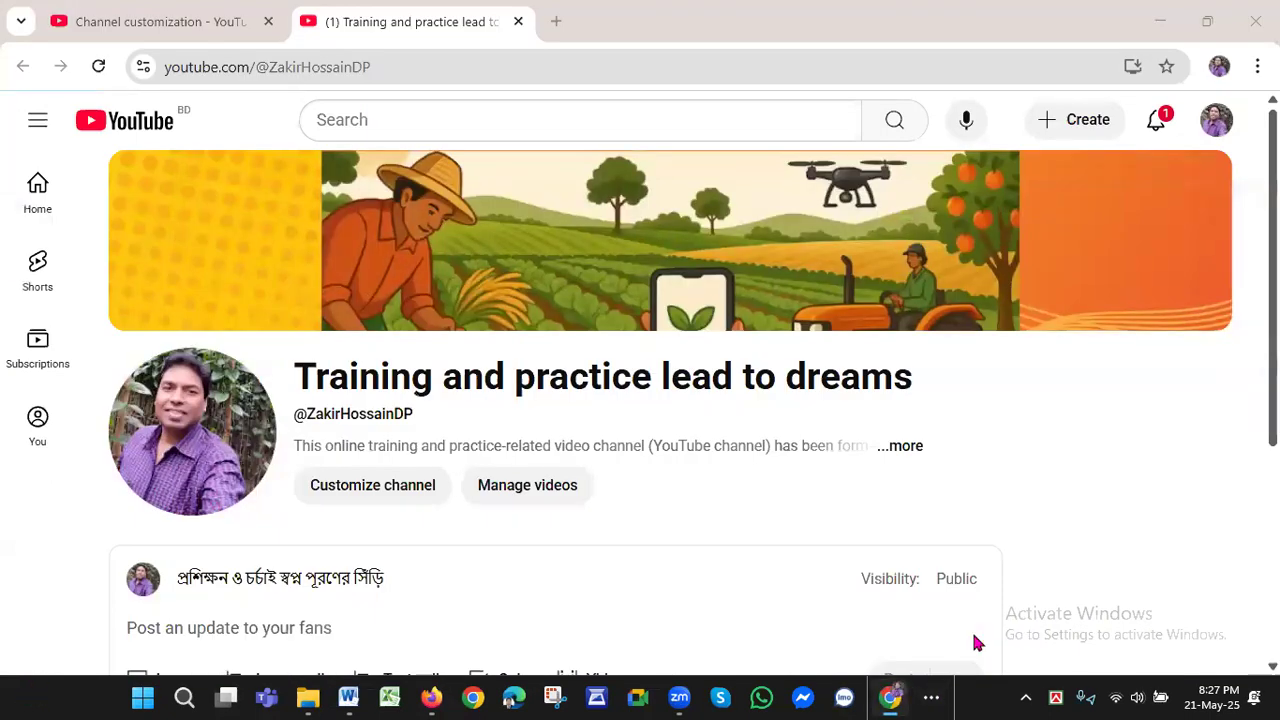
{"action": "left_click", "coordinate": [410, 490]}
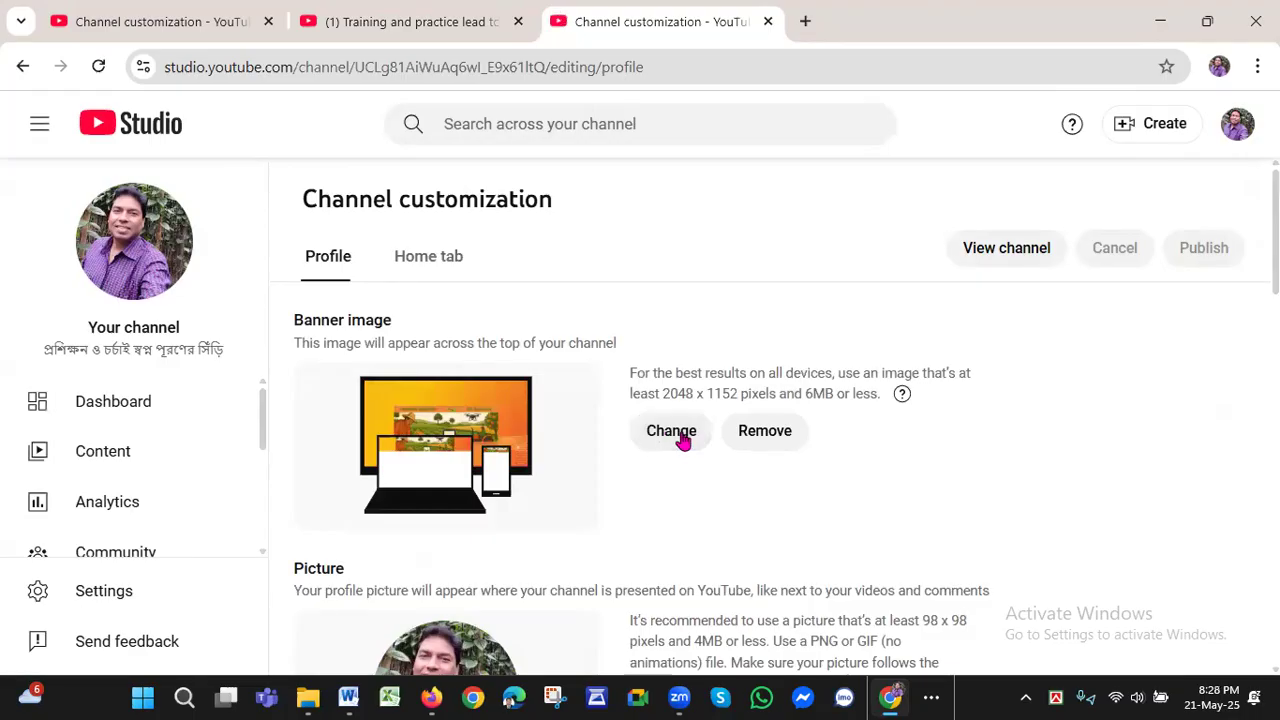
Start replacing the channel's current banner image.
{"action": "left_click", "coordinate": [680, 438]}
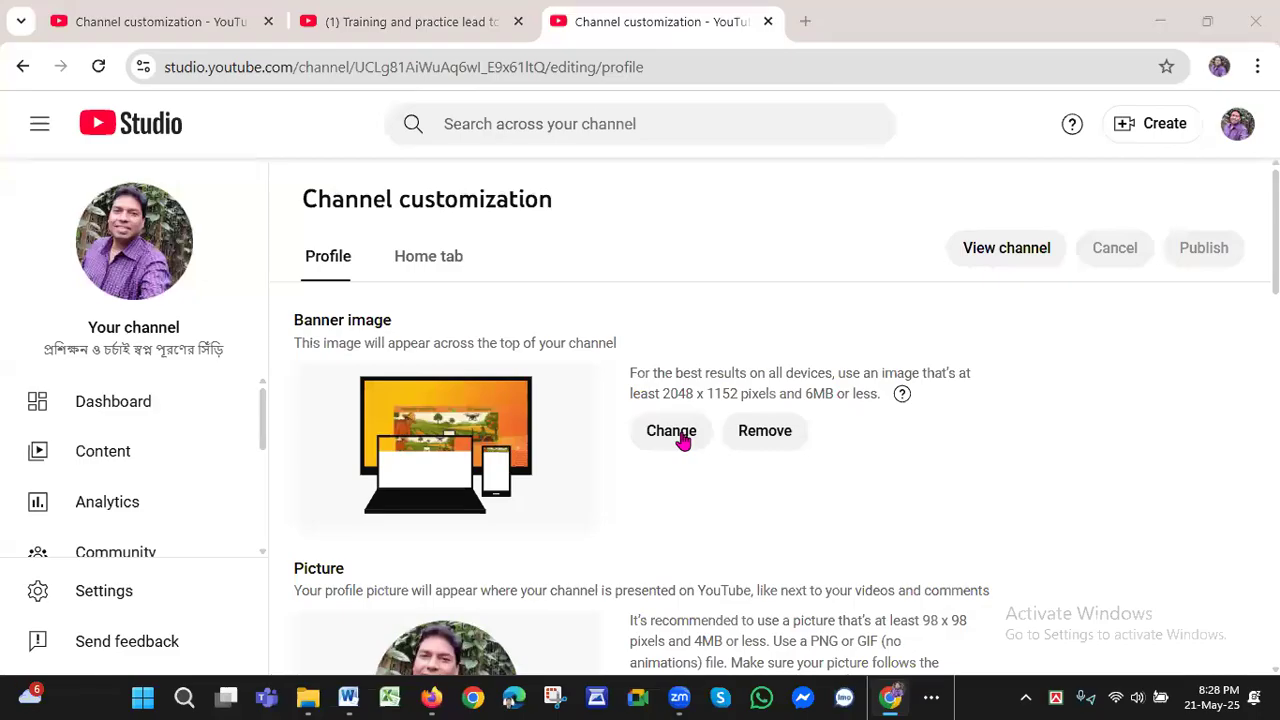